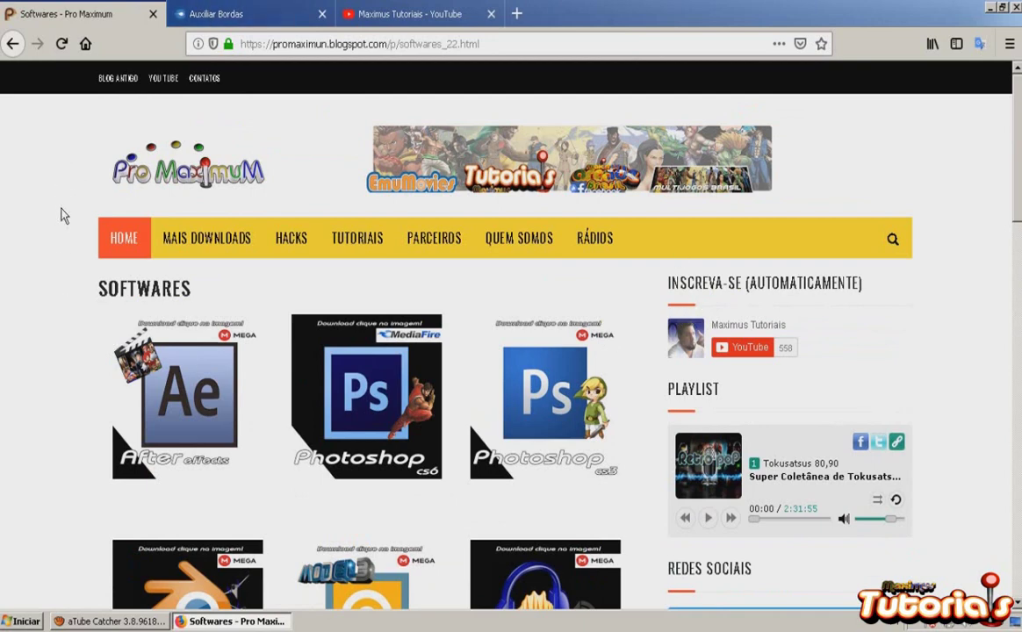
Step: Browse the uploaded videos on the Maximus Tutoriais YouTube channel
click(386, 16)
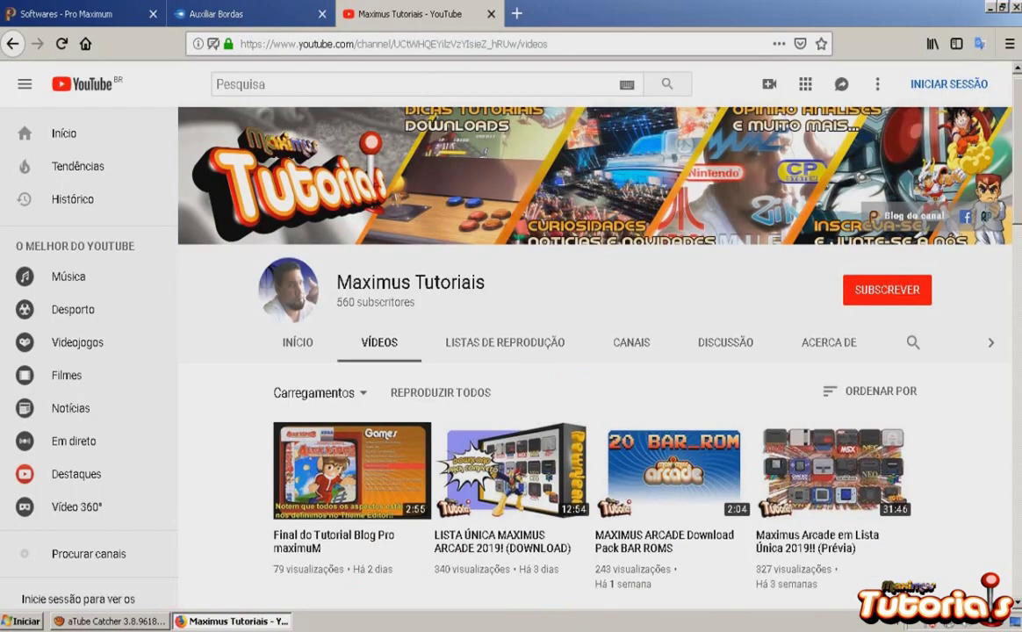
drag(1018, 156, 1018, 200)
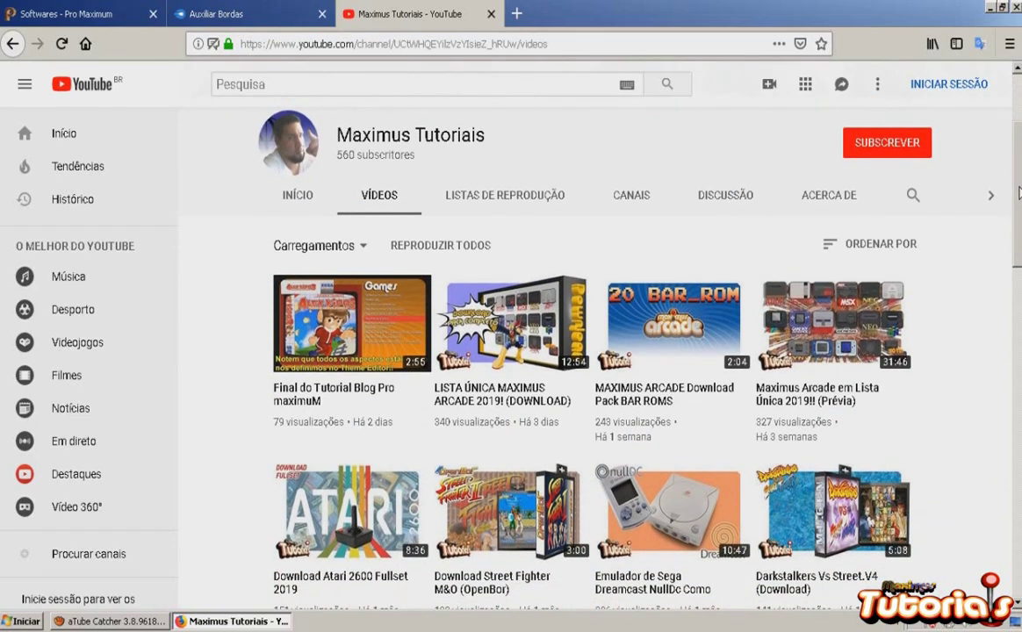
scroll(538, 264, down, 2)
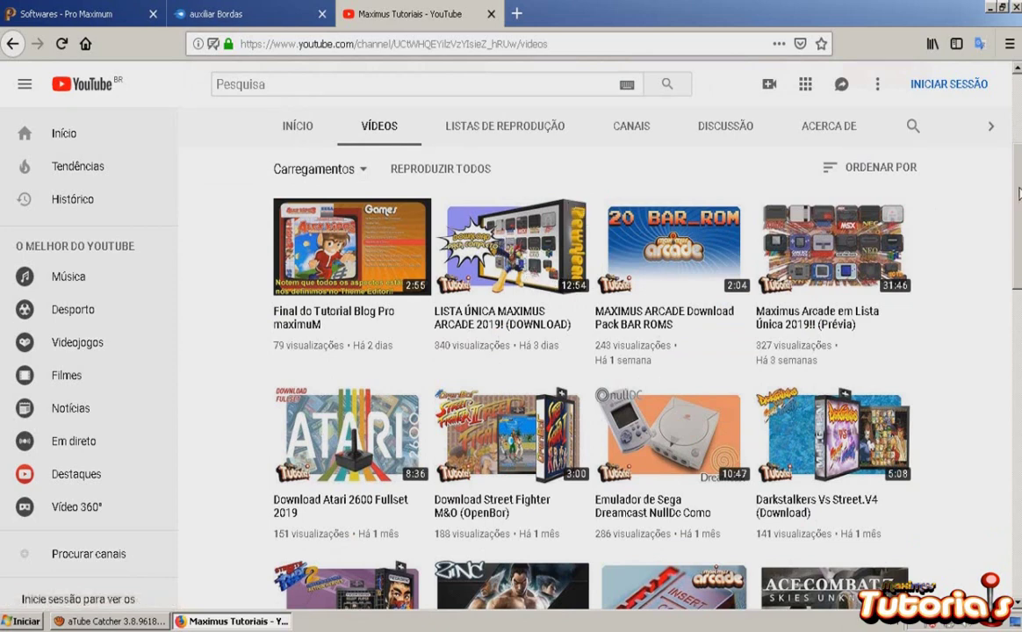
drag(1019, 193, 1018, 209)
scroll(1018, 209, up, 5)
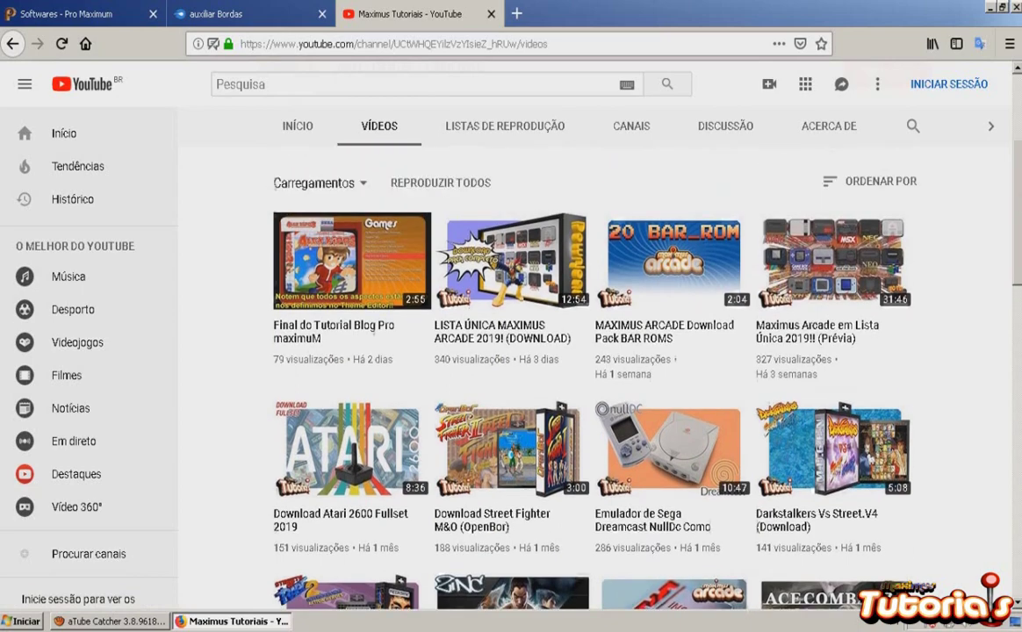
drag(1020, 158, 1020, 253)
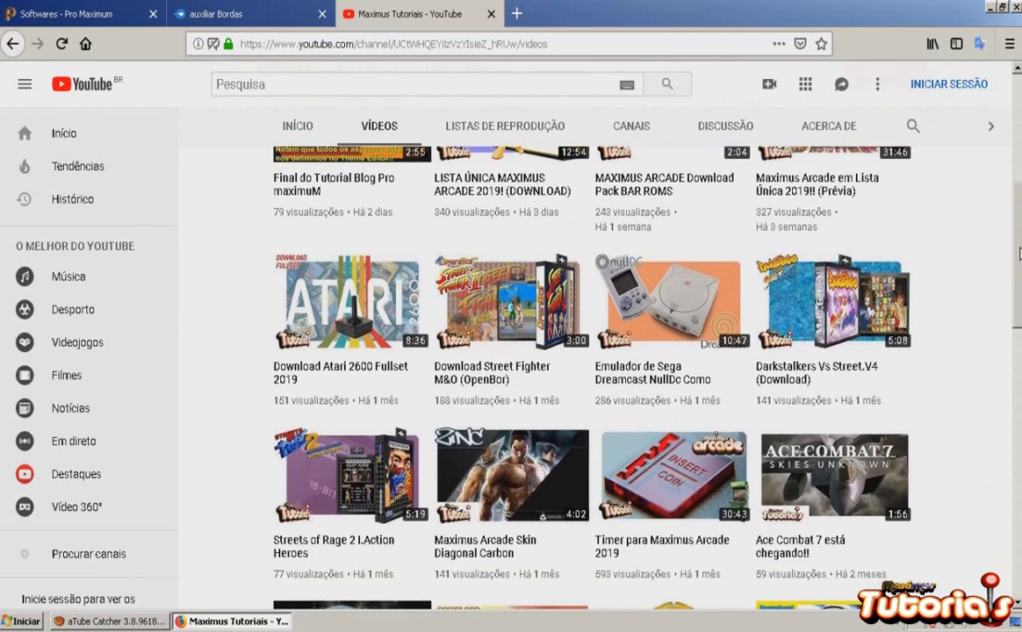
drag(1020, 253, 1020, 284)
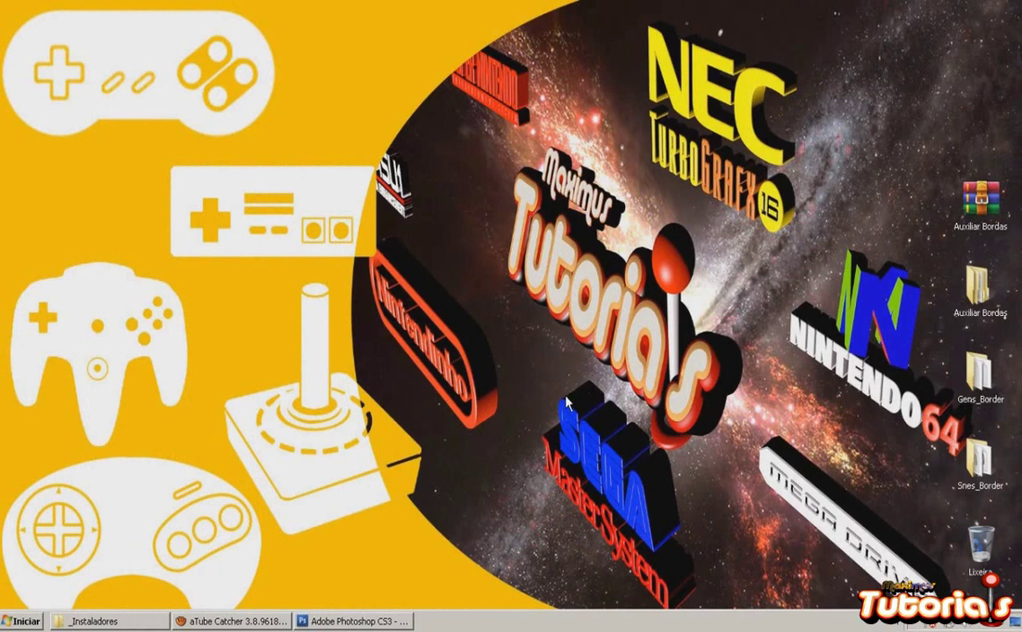
Step: Open the extracted Auxiliar Bordas folder from the desktop
click(962, 214)
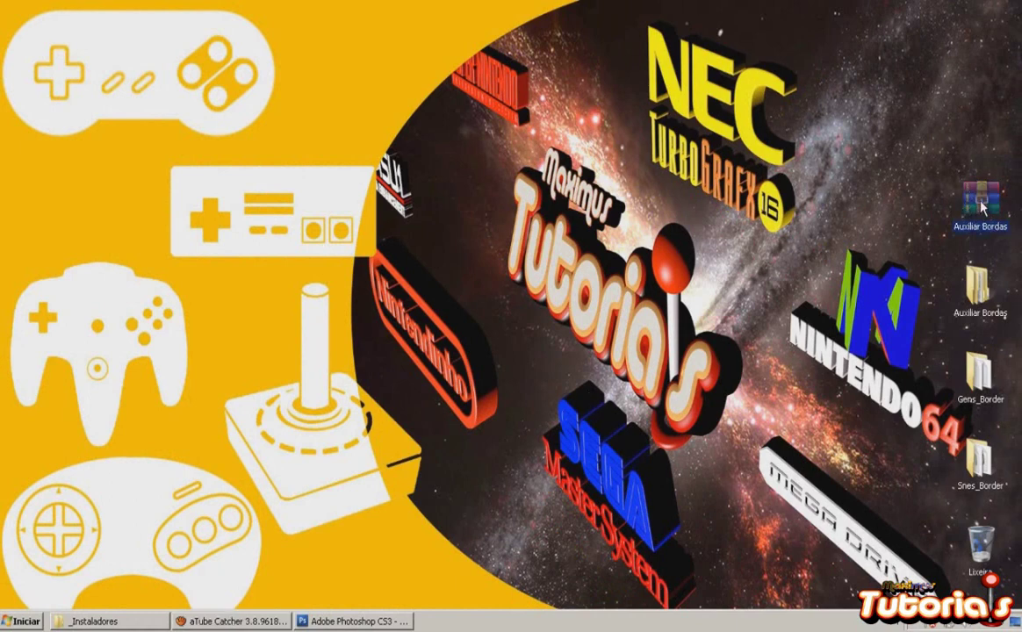
click(980, 299)
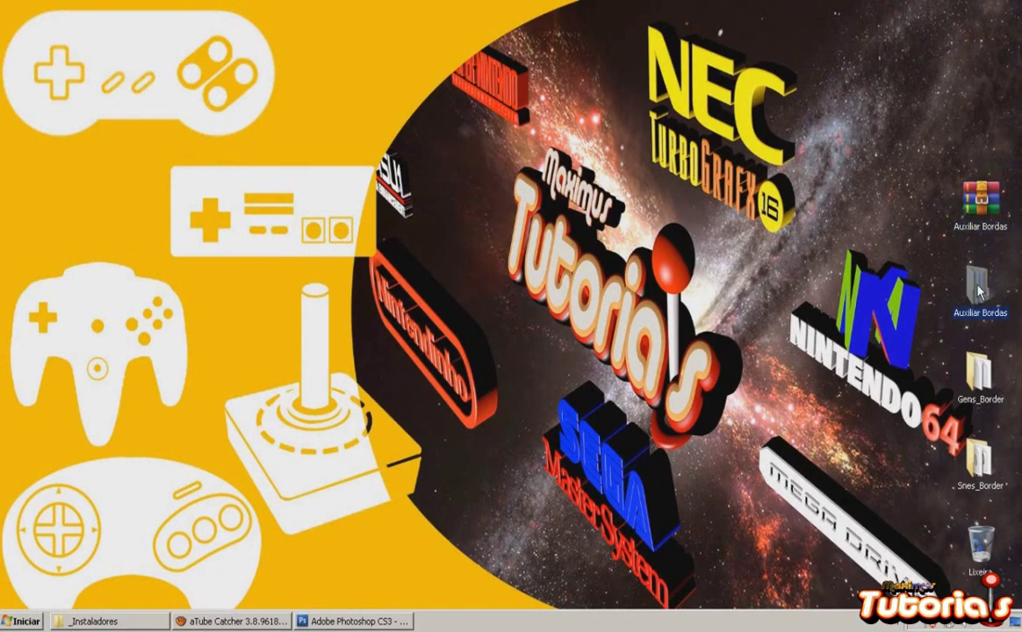
double_click(976, 279)
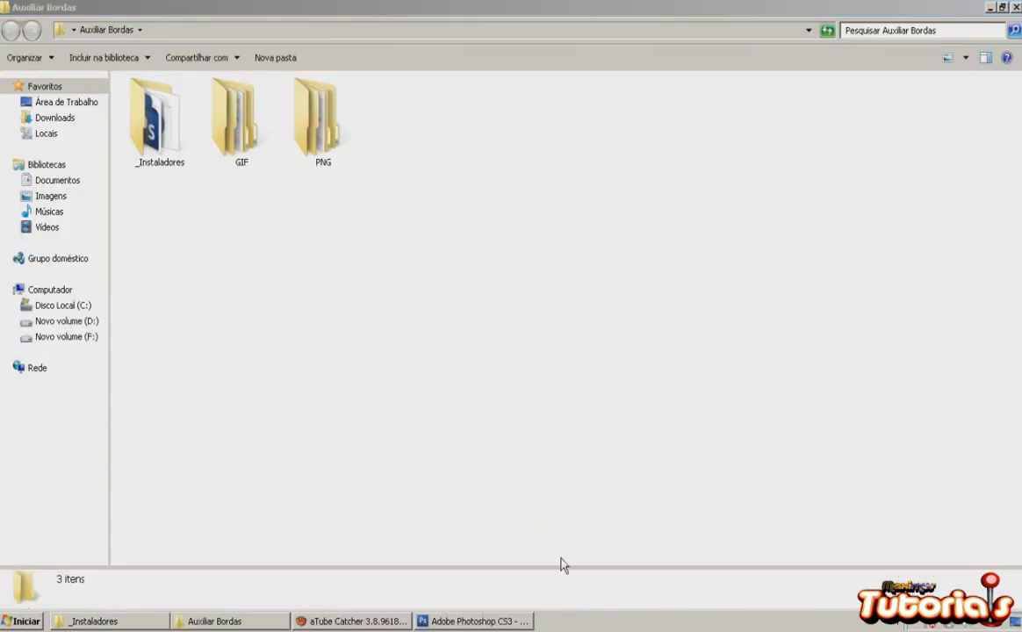
Step: Look over the _Instaladores and GIF folders in Auxiliar Bordas and view the contents of the PNG folder
click(168, 140)
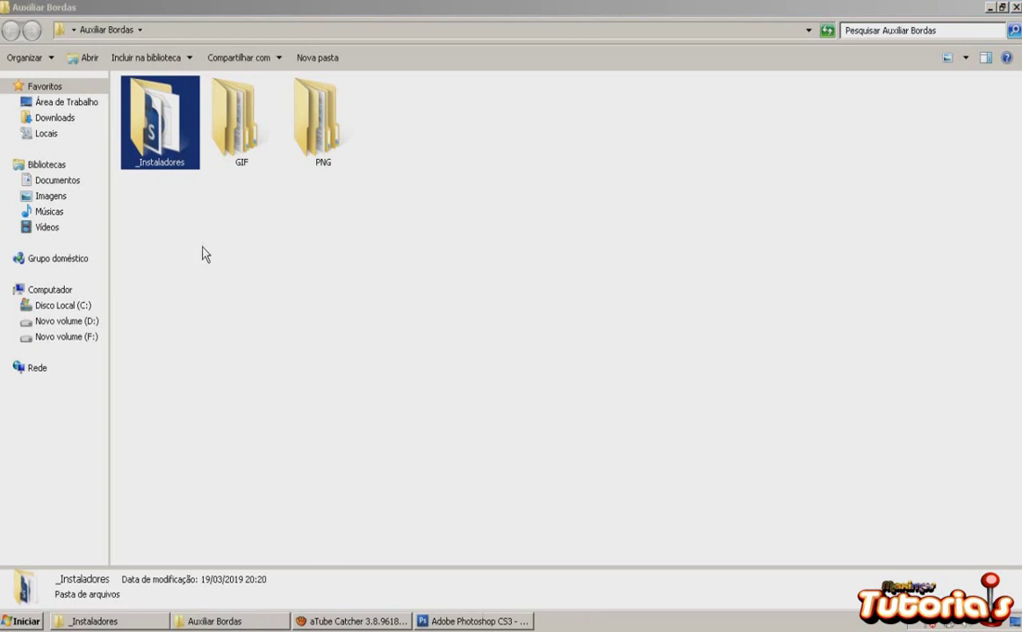
click(239, 140)
click(282, 164)
click(194, 183)
click(180, 154)
click(237, 127)
double_click(312, 127)
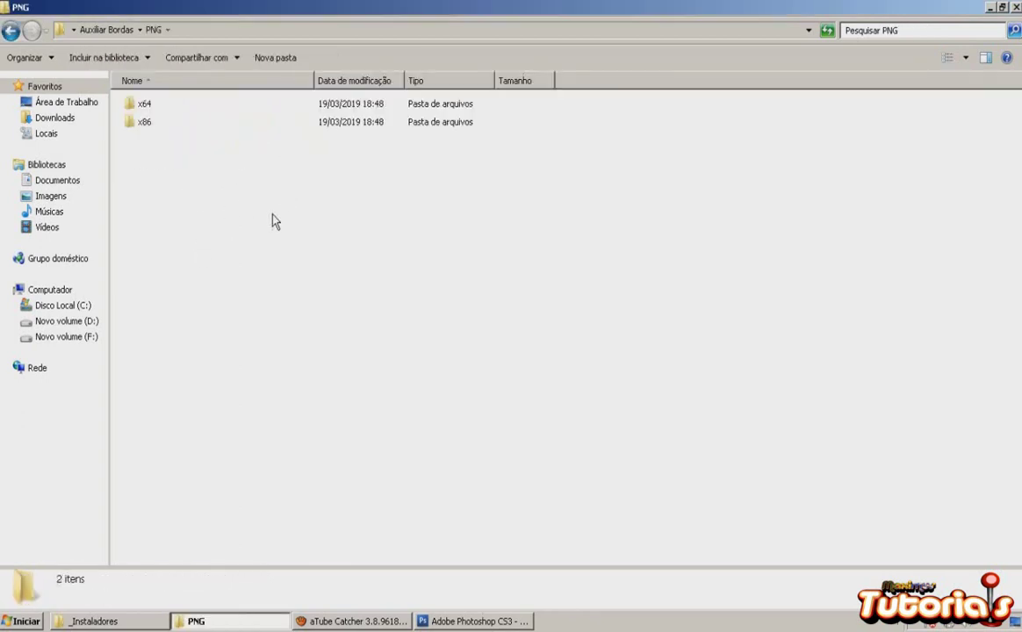
Step: Return to Auxiliar Bordas and open its _Instaladores folder
click(10, 31)
double_click(161, 123)
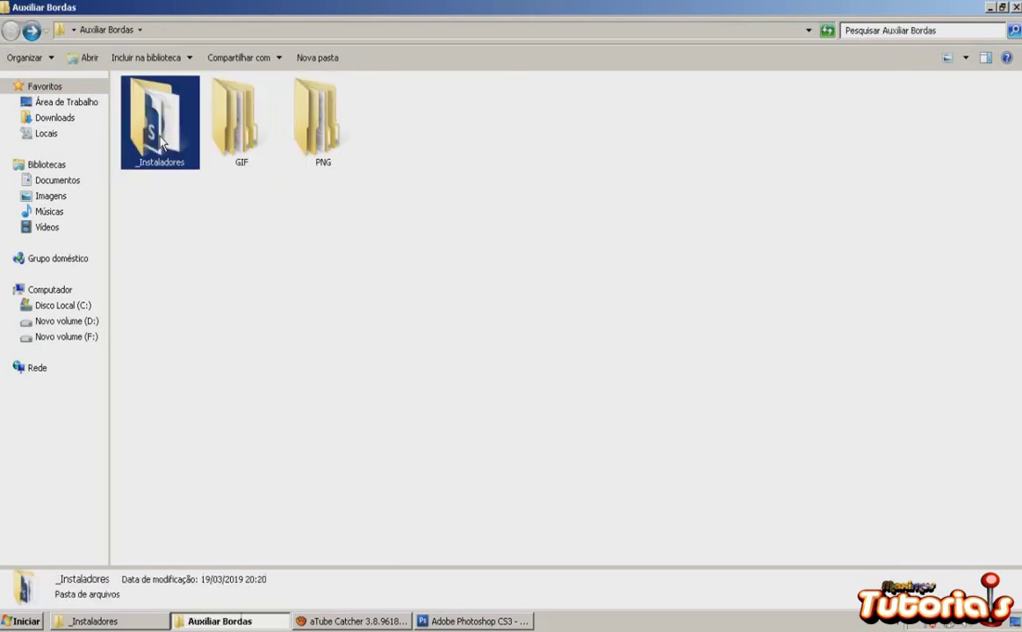
click(581, 615)
click(211, 219)
click(180, 158)
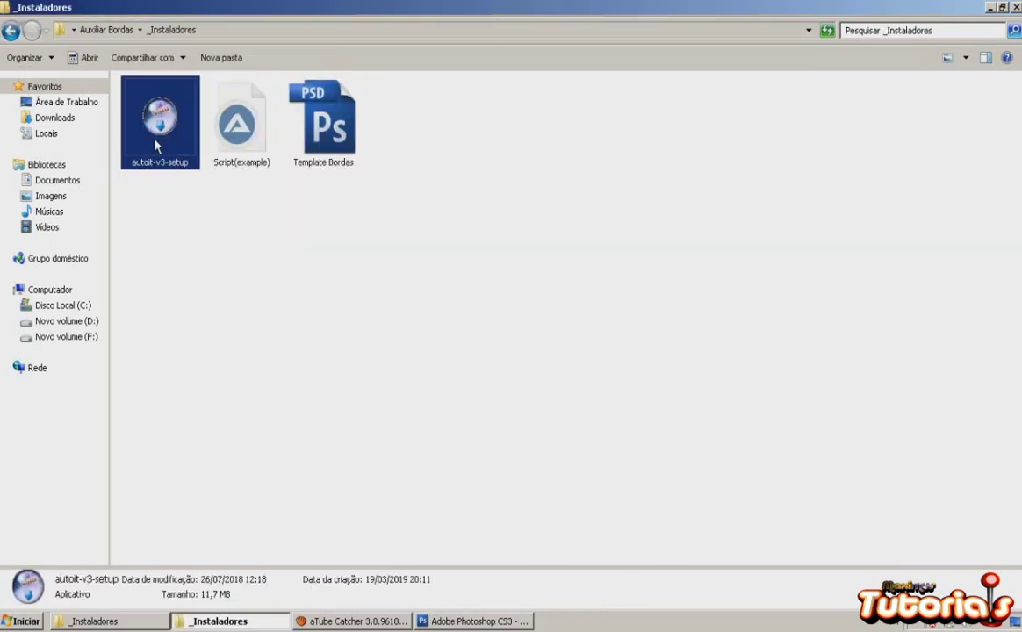
Step: Run the autoit-v3-setup installer and accept its license agreement
double_click(157, 142)
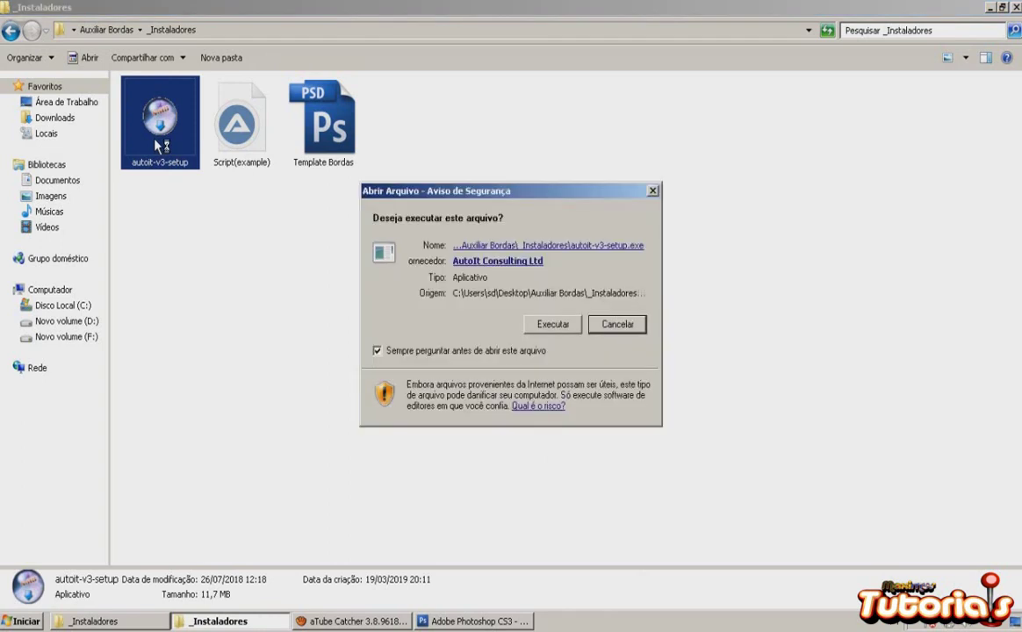
click(545, 327)
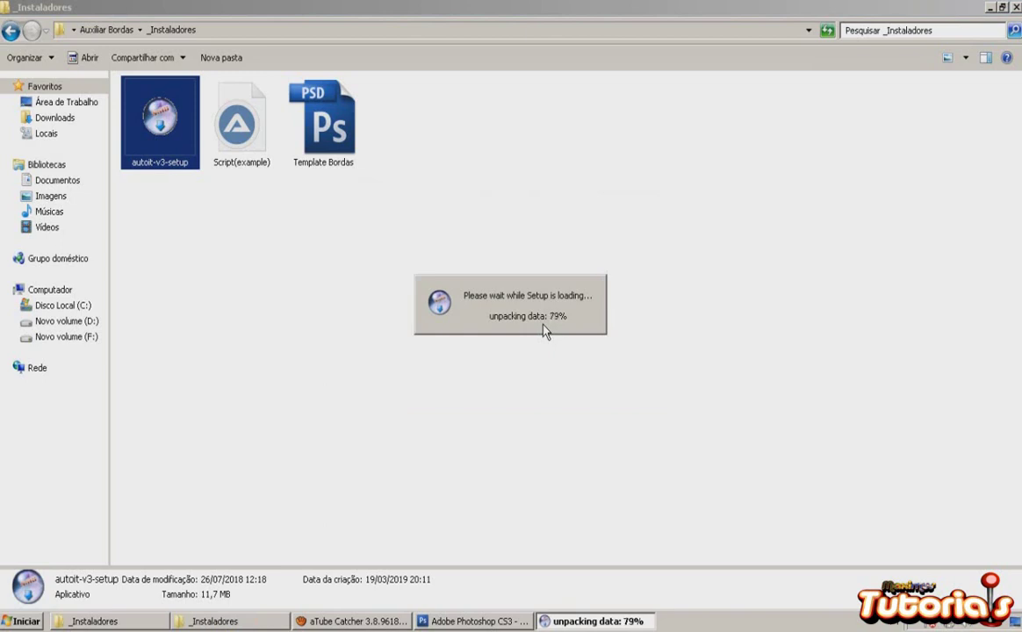
click(586, 441)
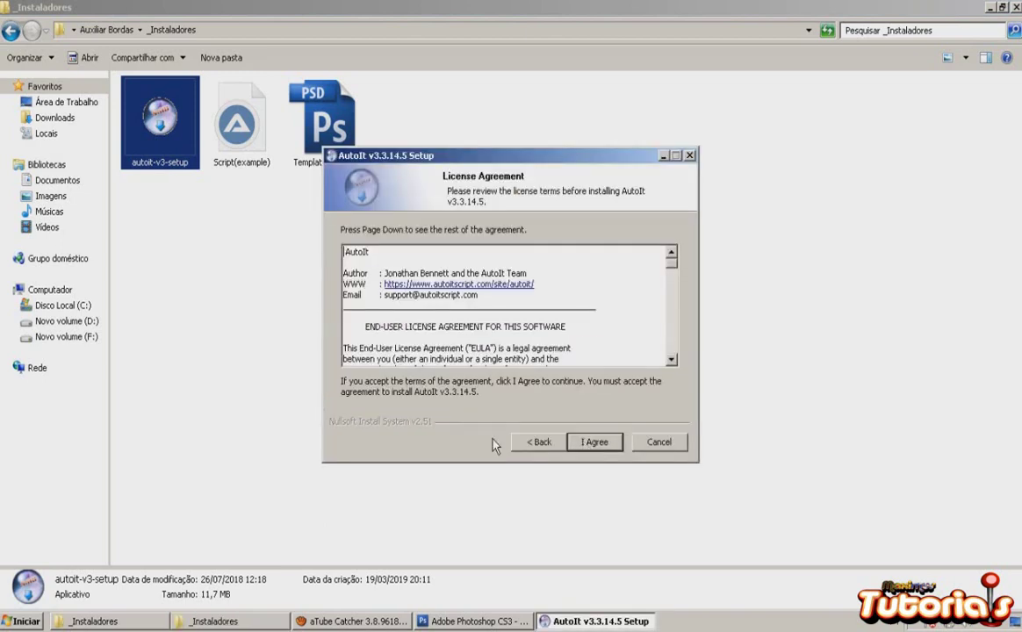
click(592, 444)
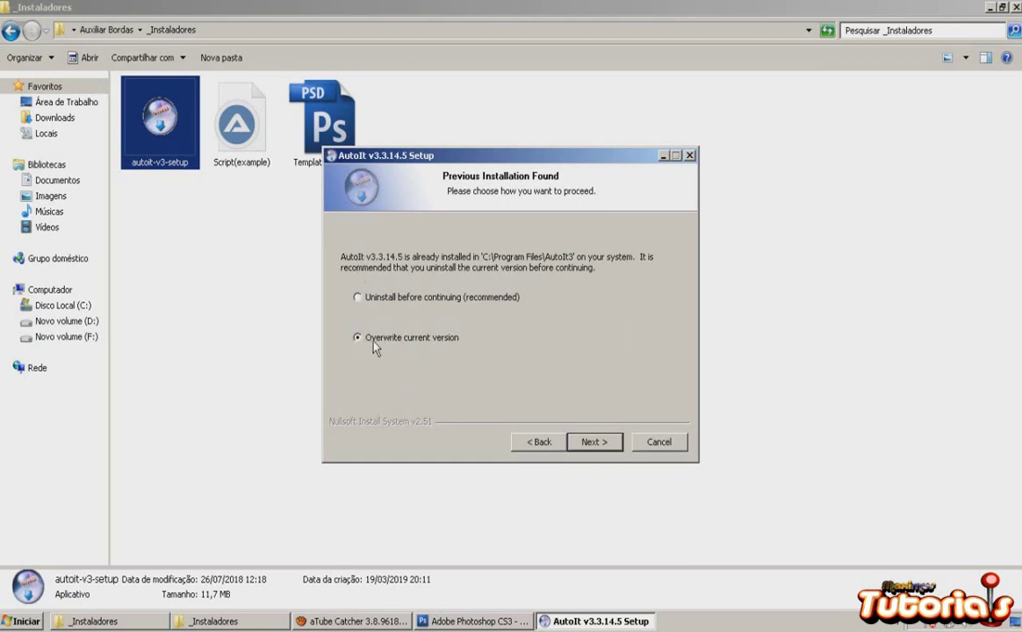
Step: Set up AutoIt to overwrite the current version, edit *.au3 scripts by default and perform a Full install
click(593, 443)
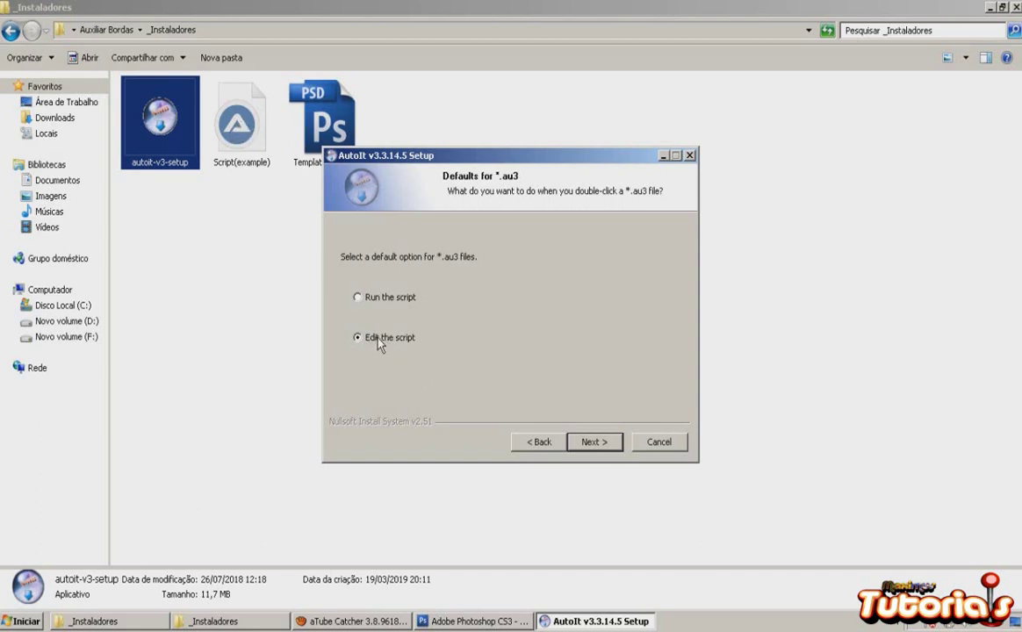
click(593, 442)
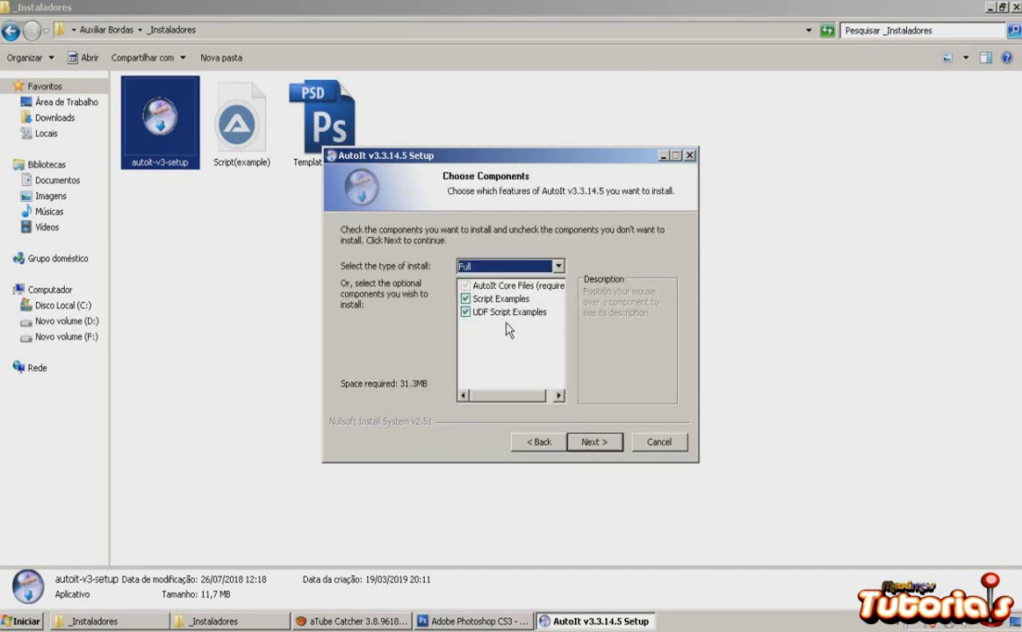
click(558, 266)
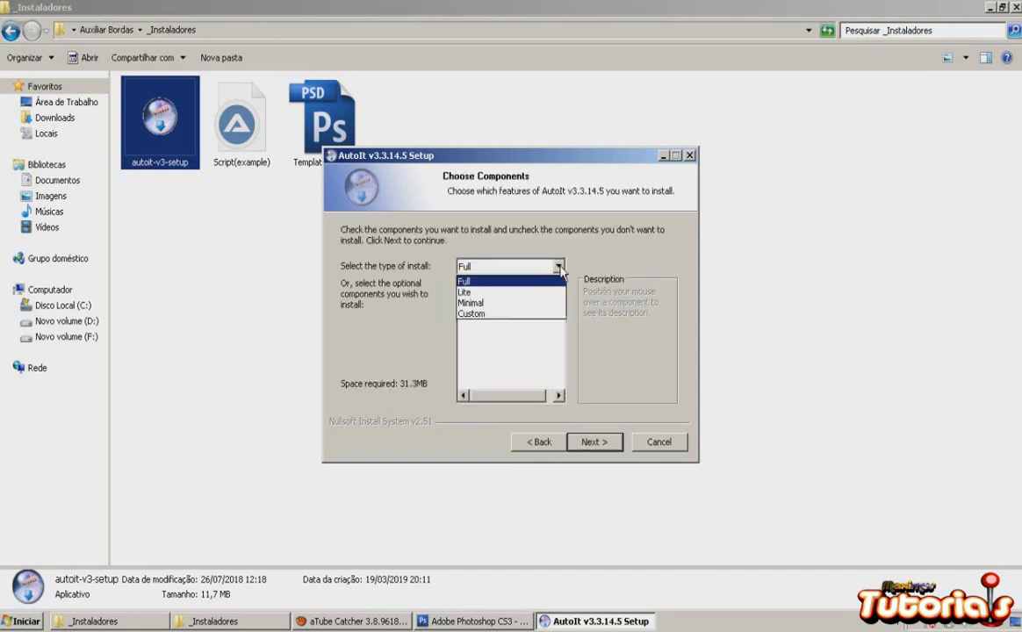
click(461, 283)
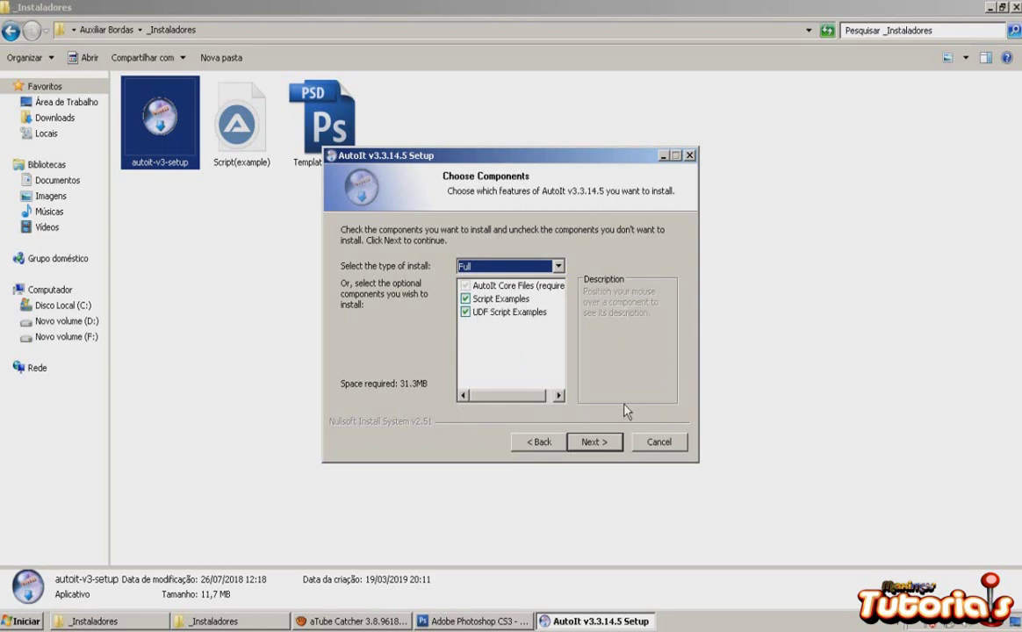
click(594, 441)
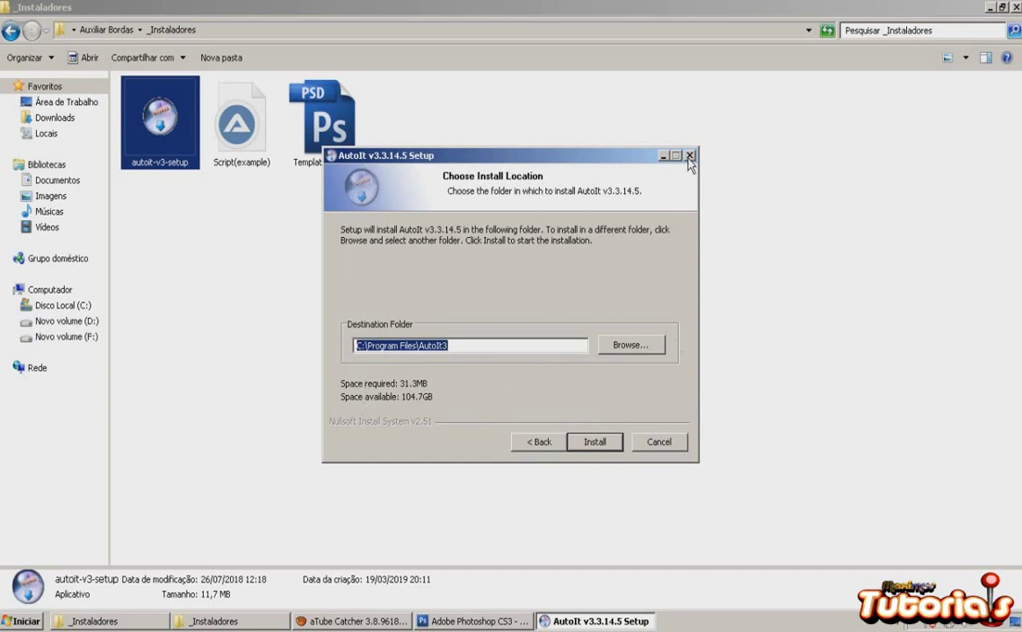
click(595, 444)
Step: Quit the AutoIt setup before installing and refresh the _Instaladores folder
key(Escape)
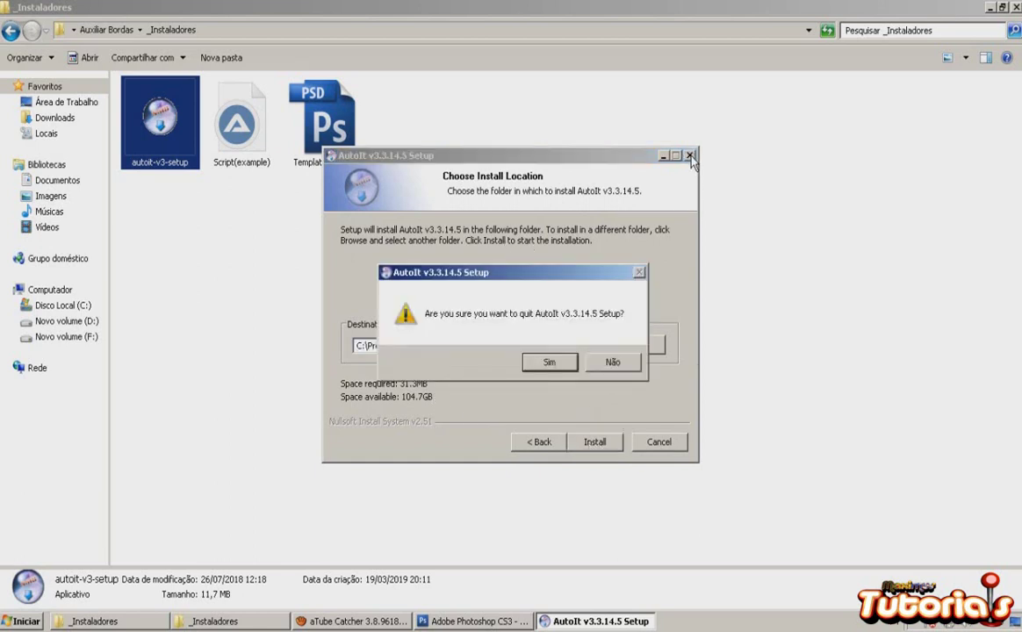
click(546, 369)
right_click(369, 240)
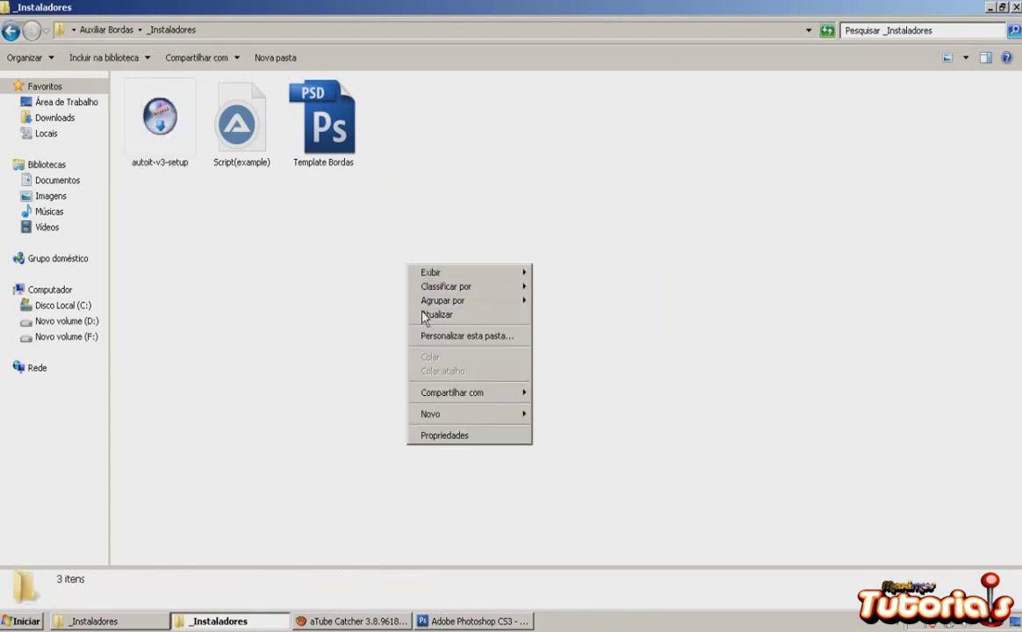
click(386, 285)
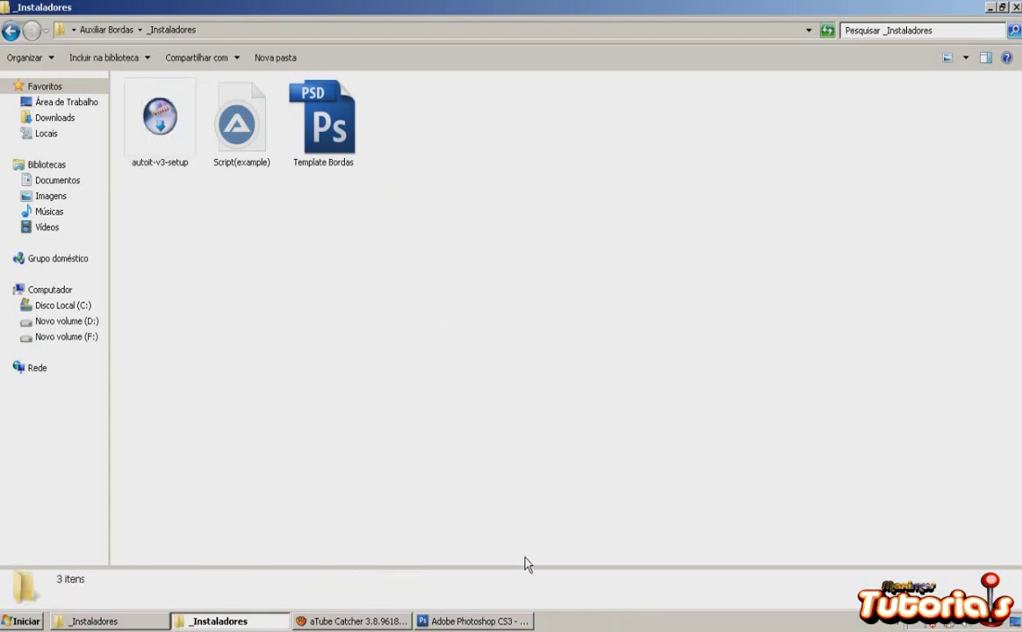
click(561, 623)
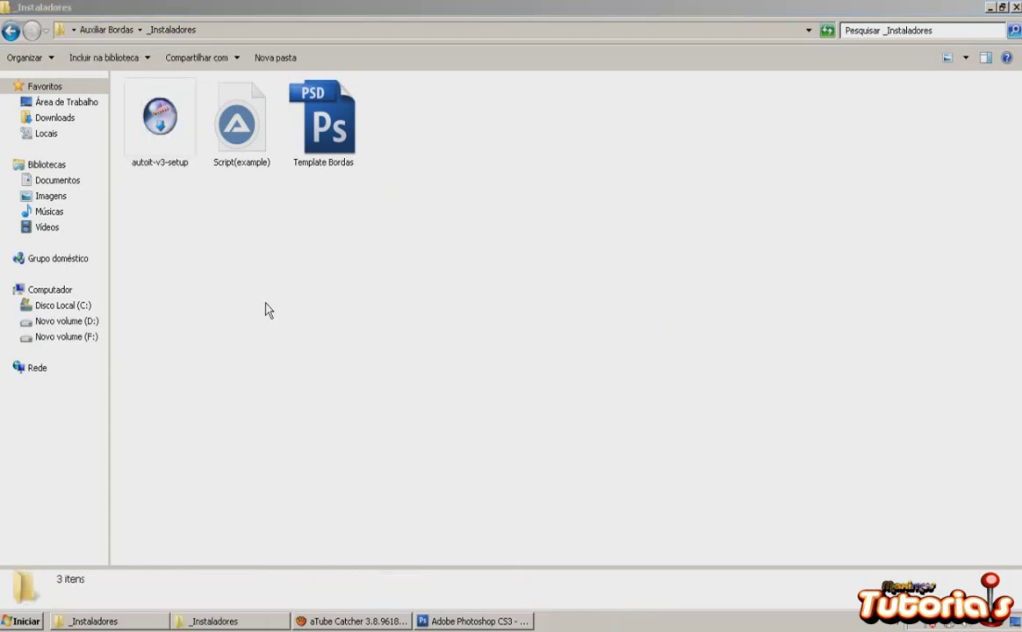
Step: Check the Script(example) and Template Bordas files in the _Instaladores folder
click(226, 129)
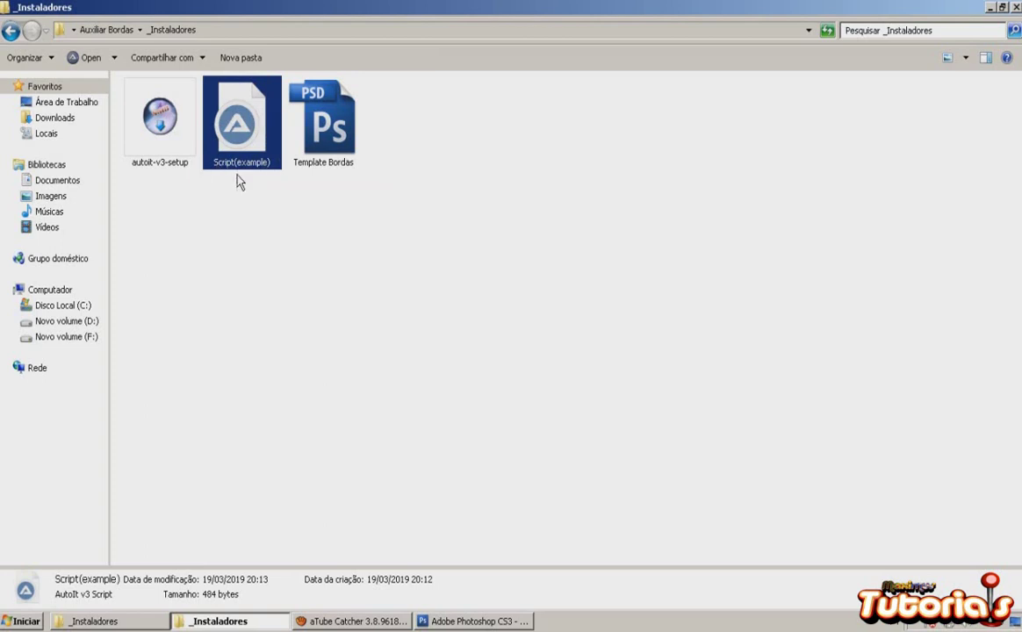
click(332, 165)
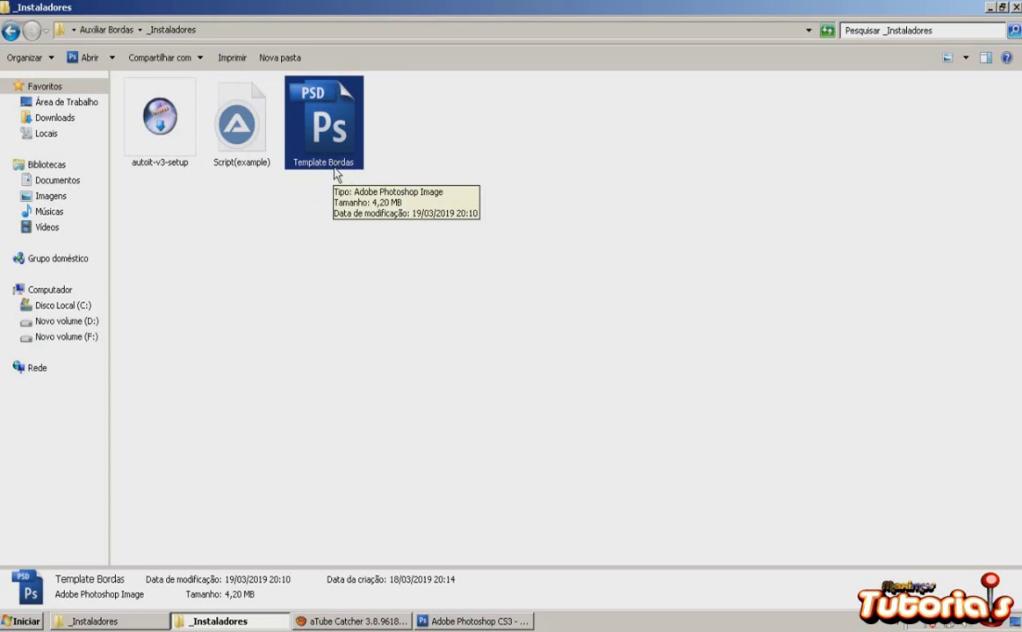
click(292, 228)
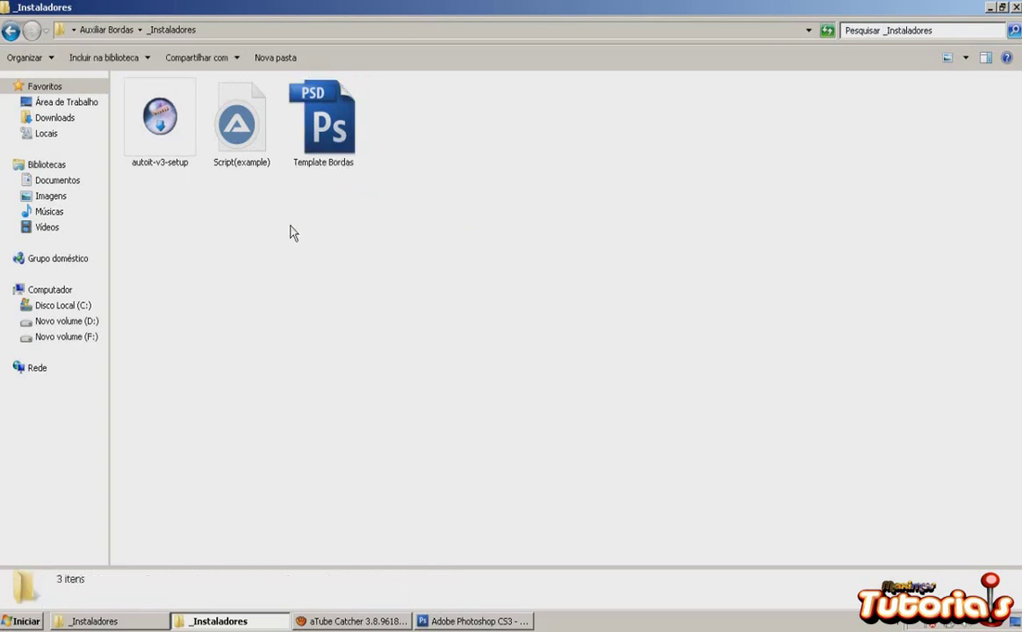
Step: Go back to Auxiliar Bordas and open the x86 folder inside GIF
click(10, 30)
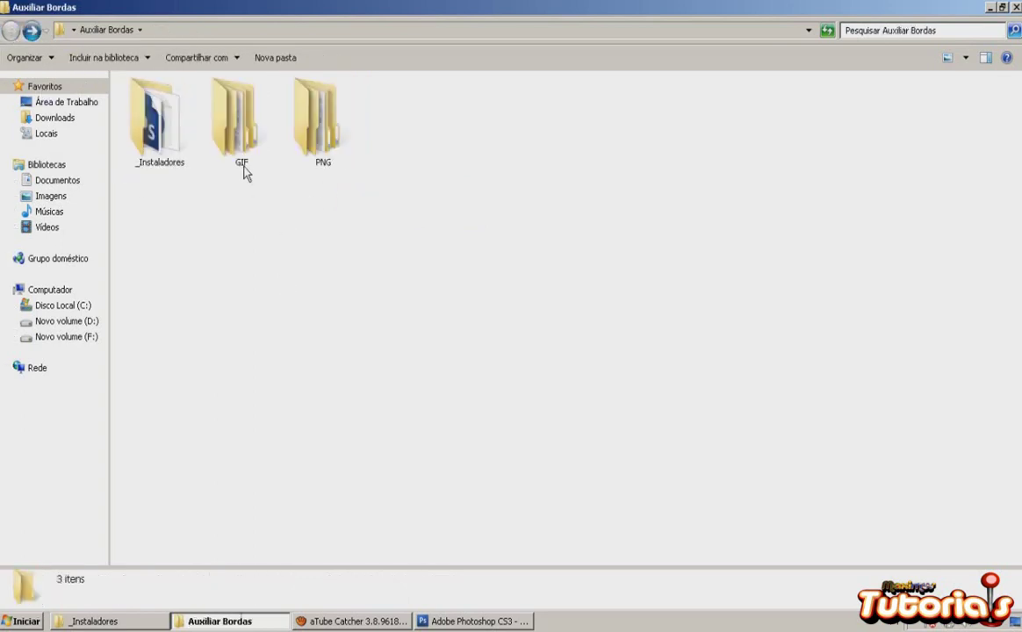
click(242, 175)
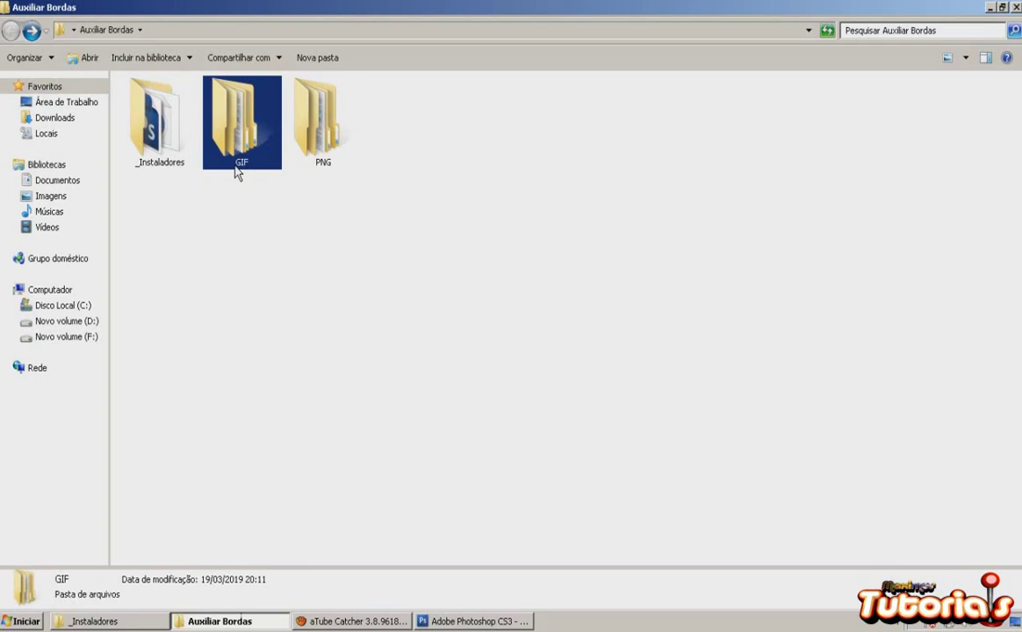
click(324, 167)
double_click(254, 169)
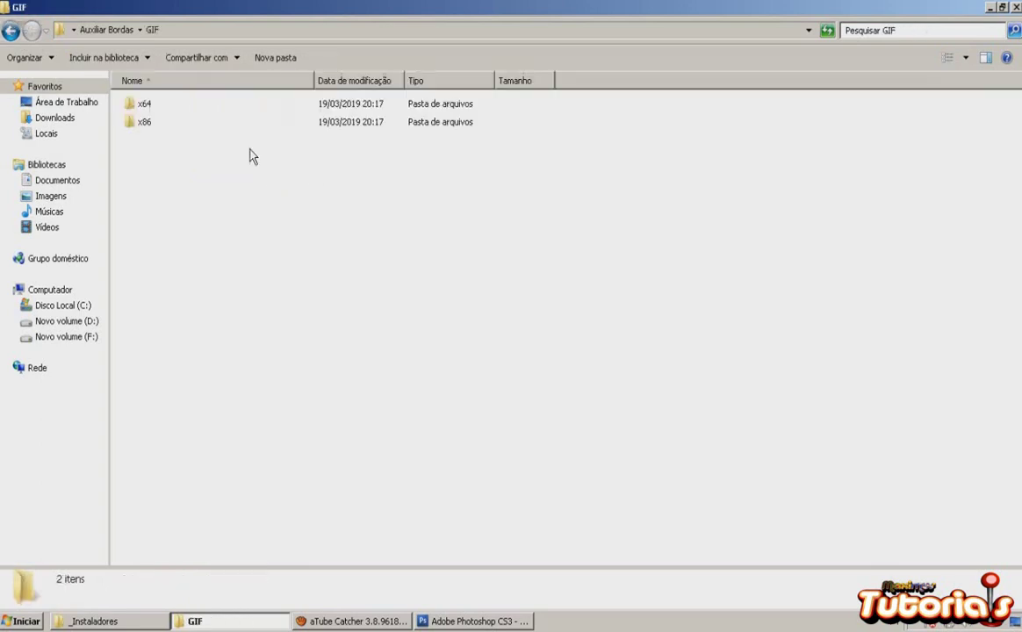
click(143, 124)
click(140, 105)
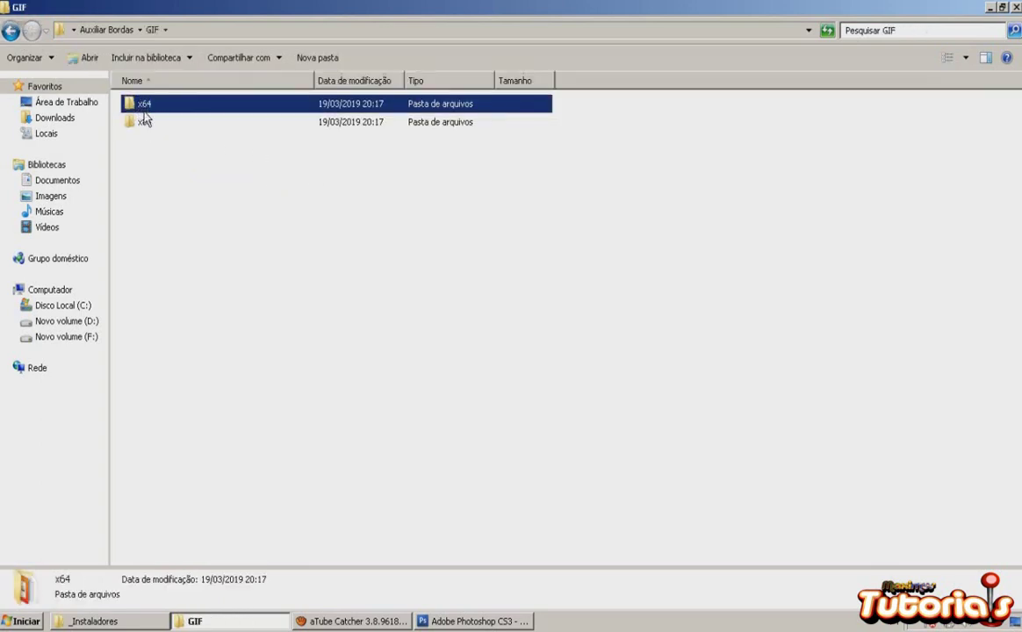
click(144, 127)
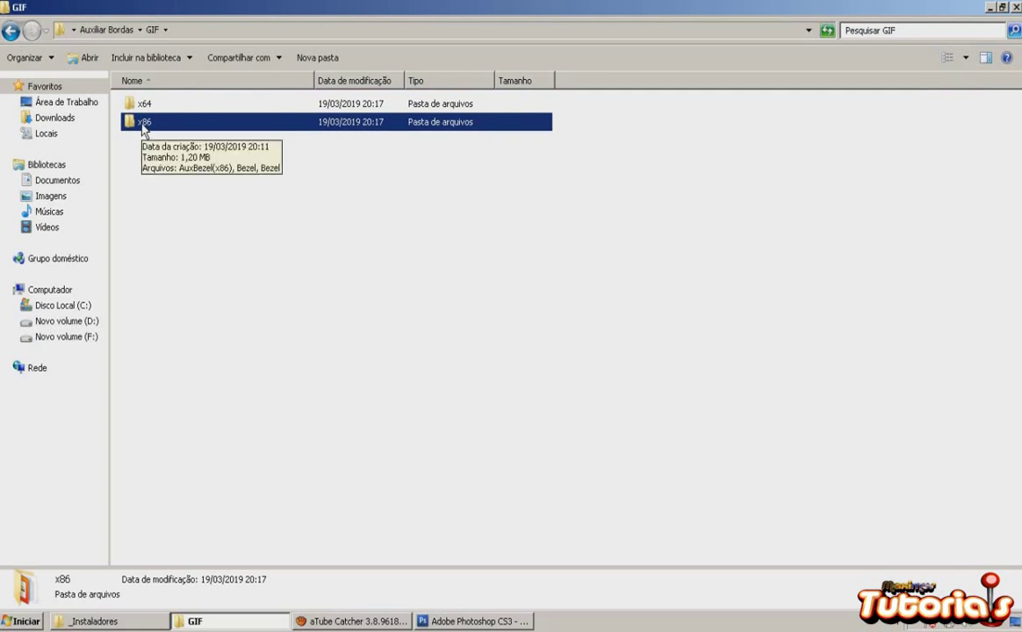
double_click(144, 127)
Step: Look at the AuxBezel(x86) application, the Bezel image and the Bezel configuration file in the x86 folder
click(171, 165)
click(213, 163)
click(295, 165)
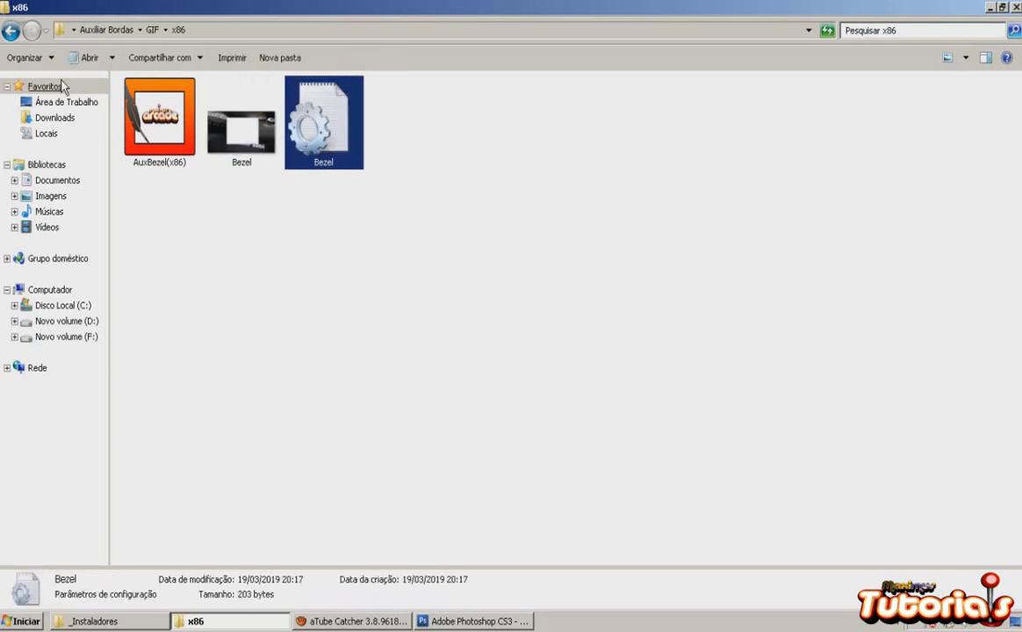
Step: Examine each of the files in the x86 folder: the AuxBezel(x86) application, the Bezel image and its configuration file
click(167, 151)
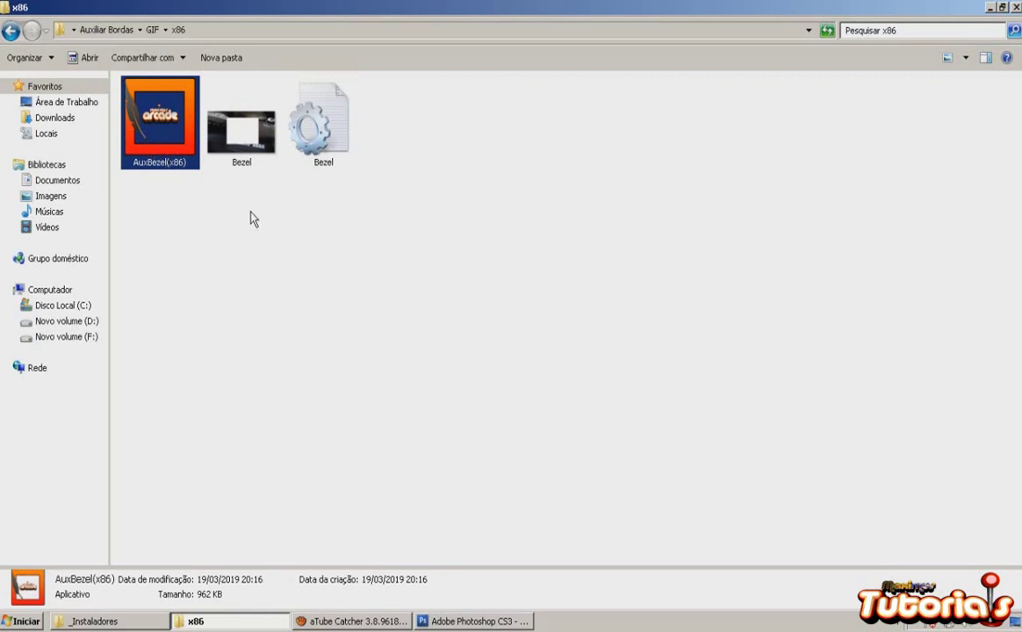
click(235, 140)
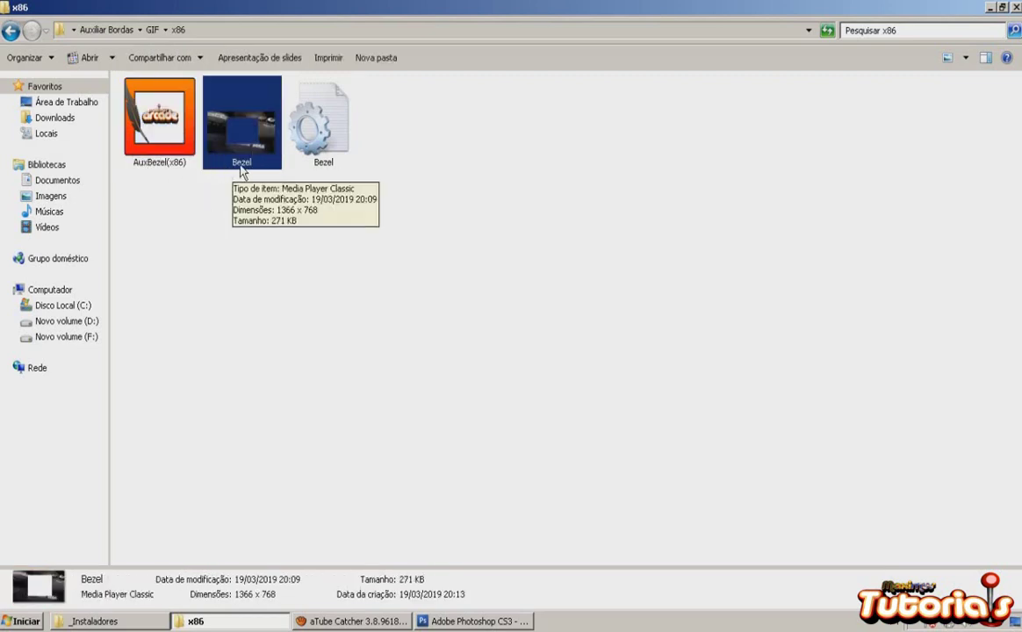
click(303, 163)
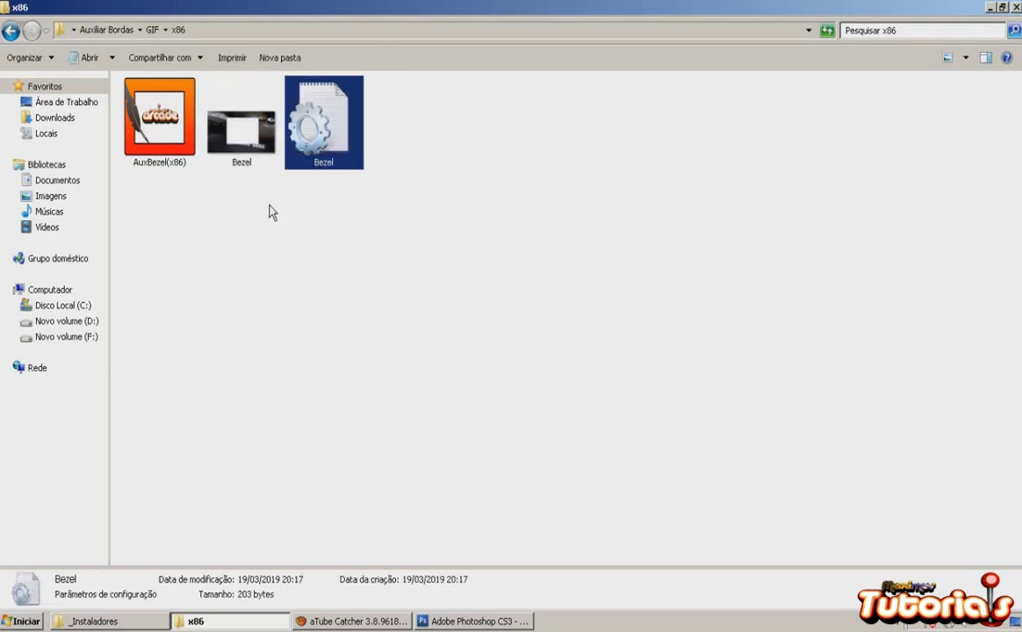
click(154, 122)
drag(148, 121, 327, 158)
click(295, 143)
click(175, 133)
double_click(170, 126)
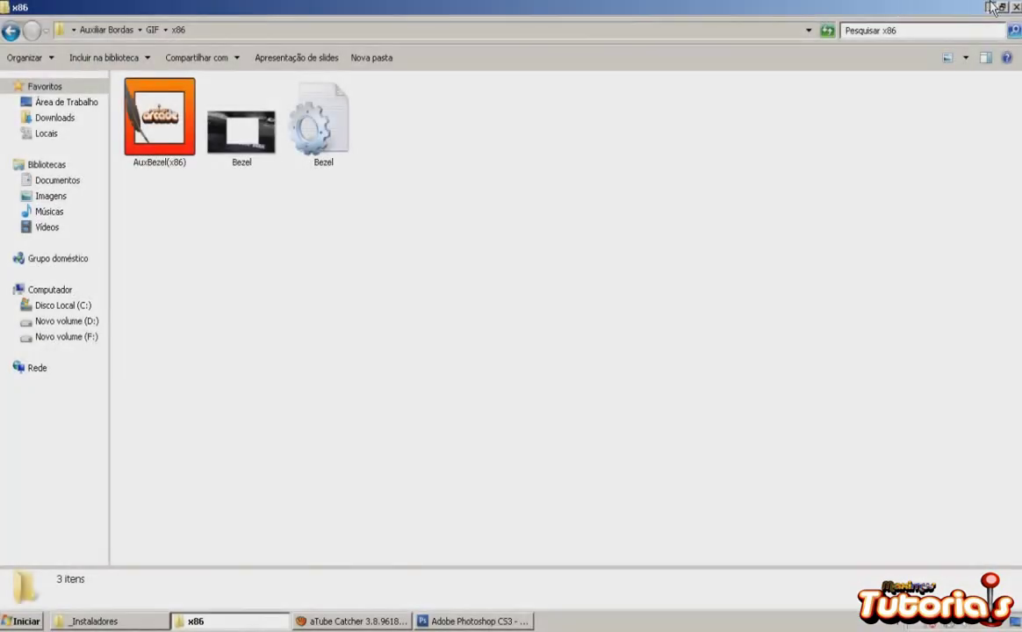
Step: Check the Gens_Border folder on the desktop and return to the x86 folder window
click(992, 9)
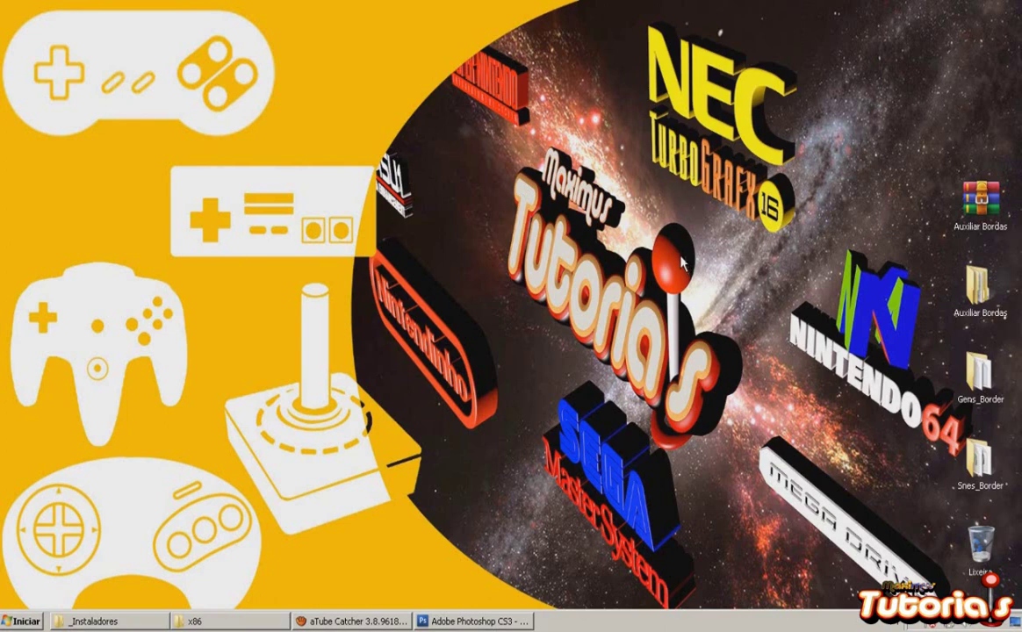
click(980, 382)
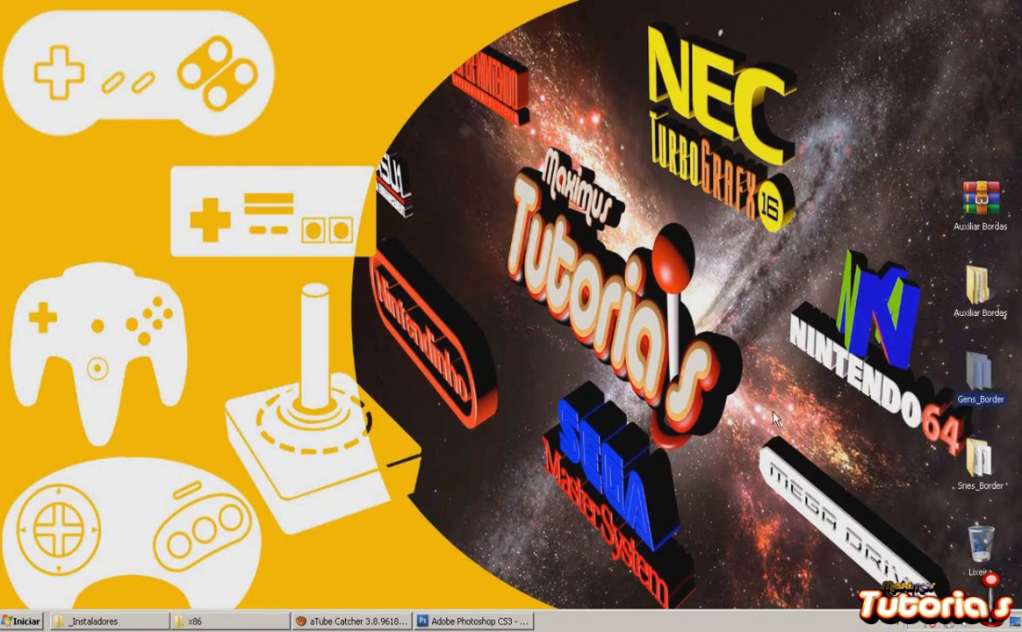
click(186, 618)
Step: Go back up to Auxiliar Bordas and reopen the x86 folder inside GIF
click(11, 31)
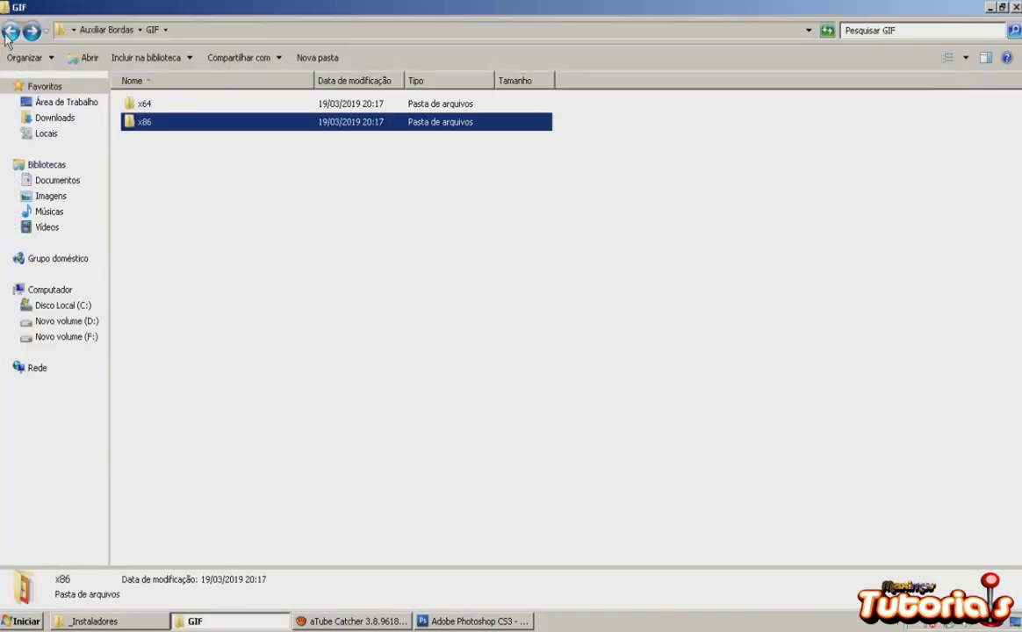
click(10, 31)
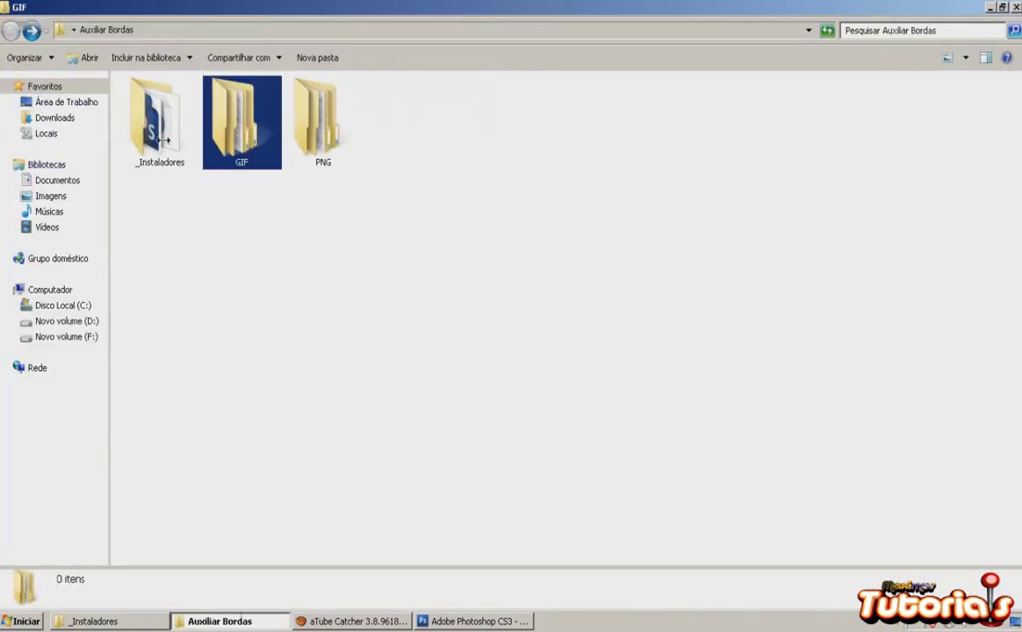
double_click(230, 159)
click(144, 125)
double_click(145, 126)
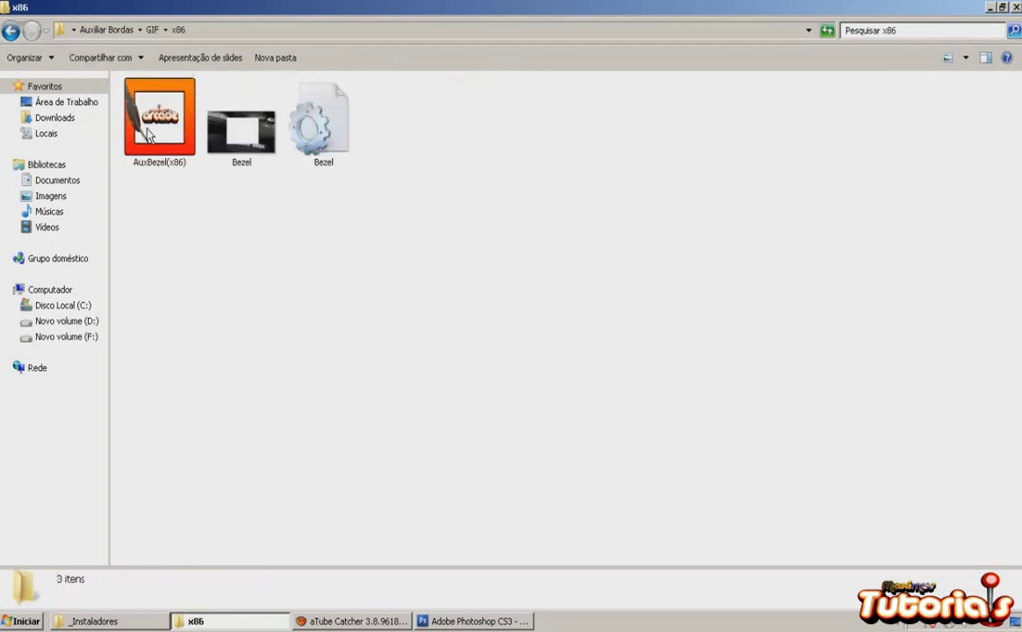
click(584, 620)
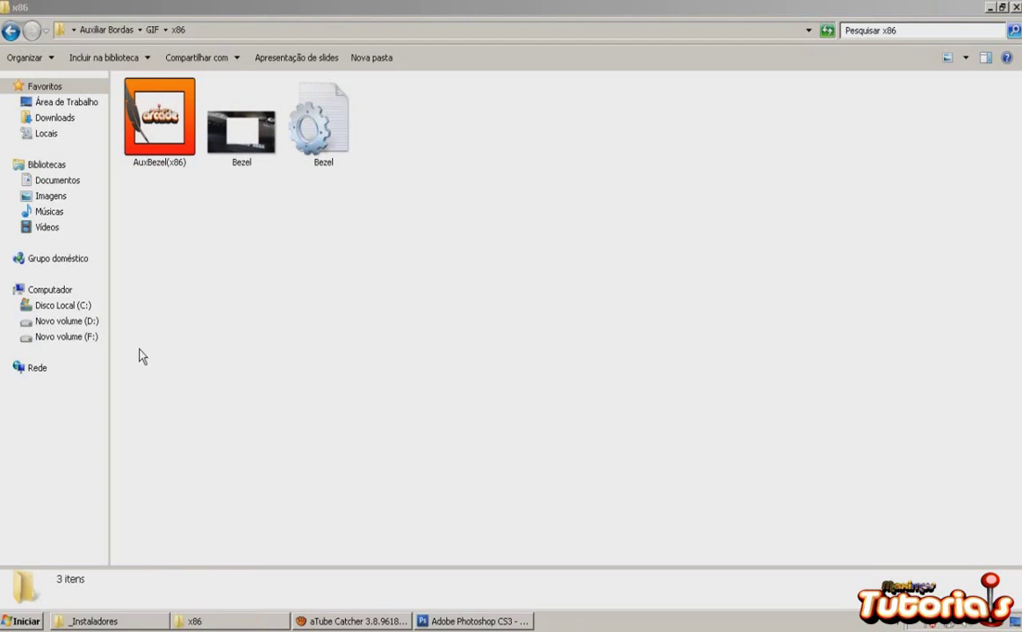
Step: Copy AuxBezel(x86), the Bezel image and the Bezel configuration file from the x86 folder and close the folder window
drag(141, 411, 309, 112)
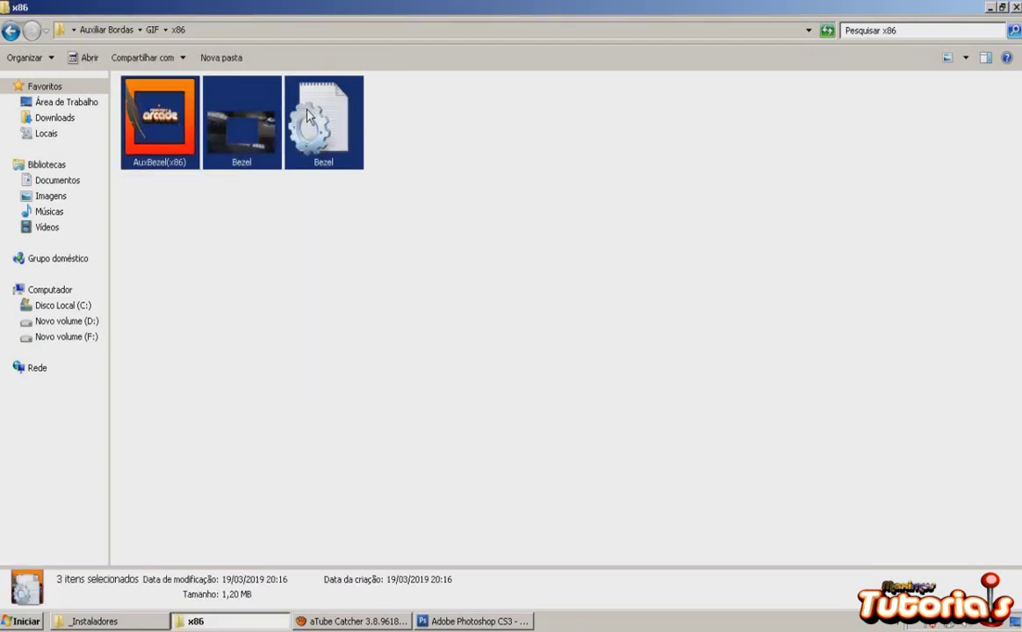
right_click(309, 114)
click(332, 287)
click(1014, 8)
Step: Open the Gens_Border folder from the desktop and paste the three copied border files into it
double_click(979, 373)
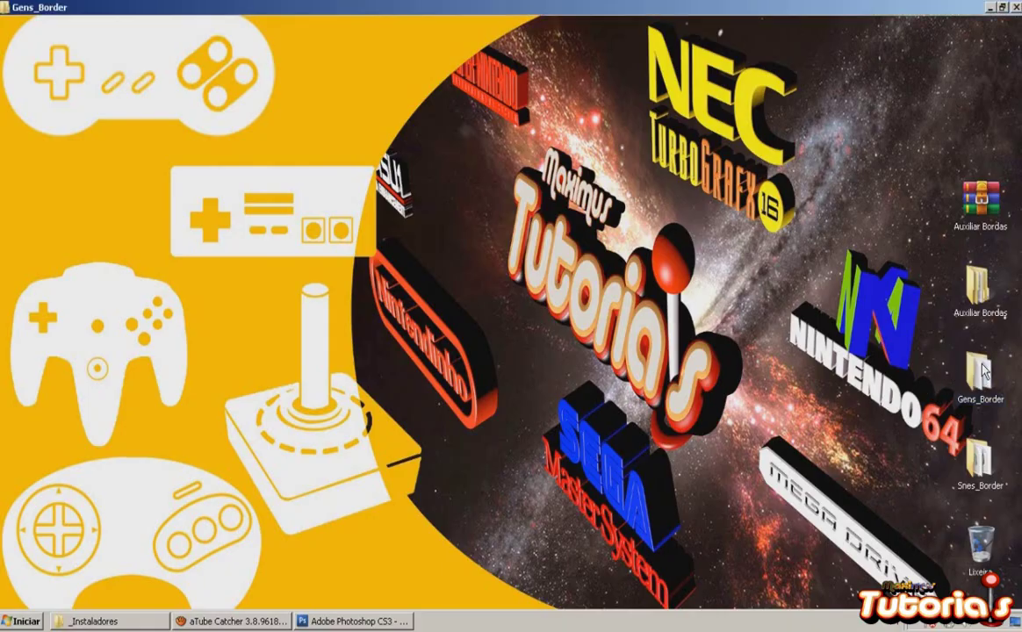
right_click(409, 278)
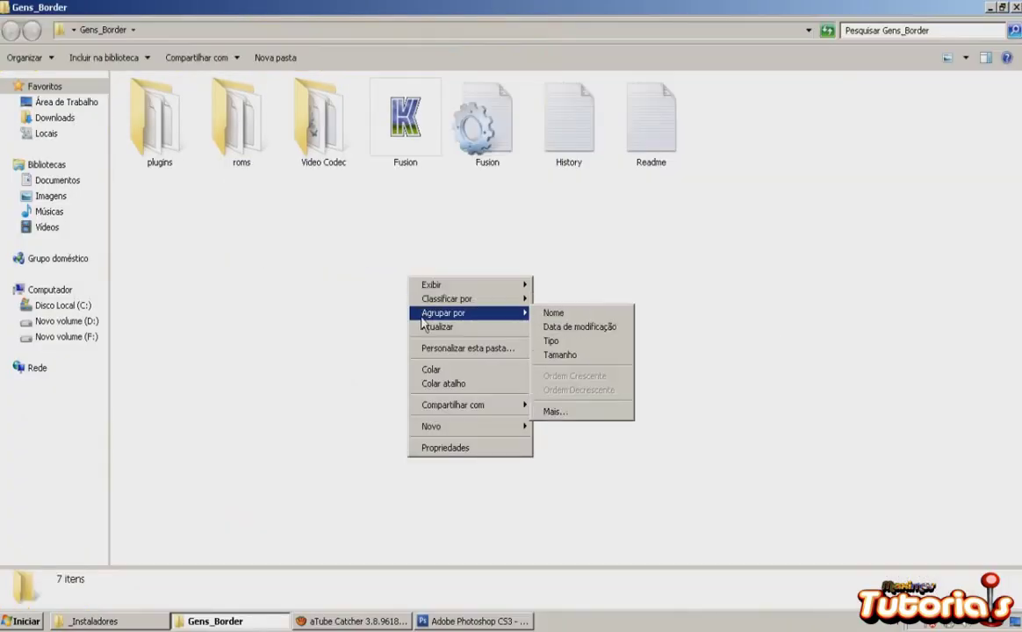
click(436, 369)
click(348, 348)
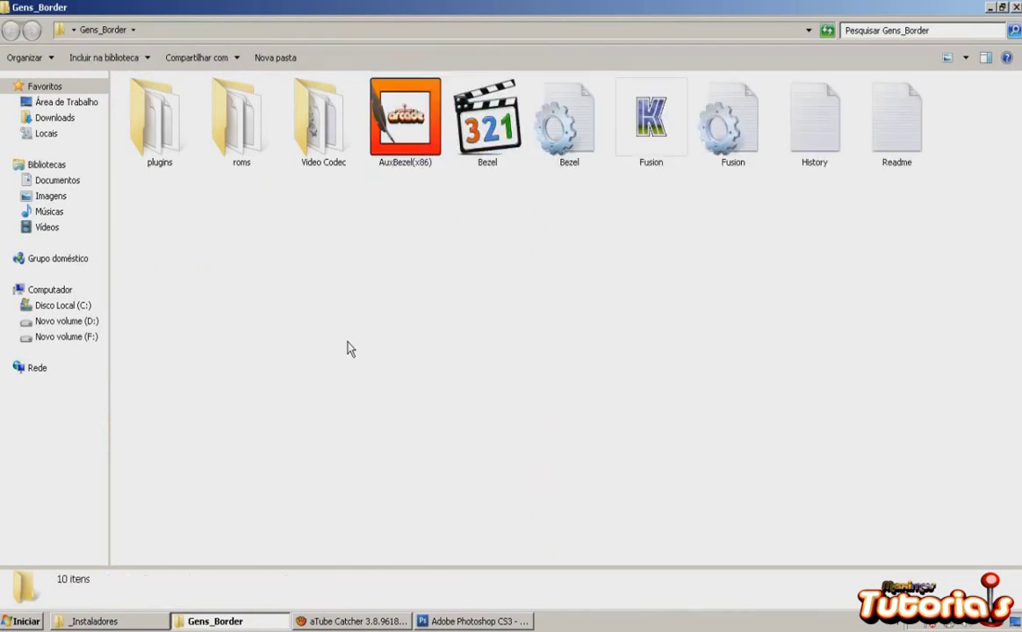
Step: Launch the Fusion emulator from the Gens_Border folder
click(654, 151)
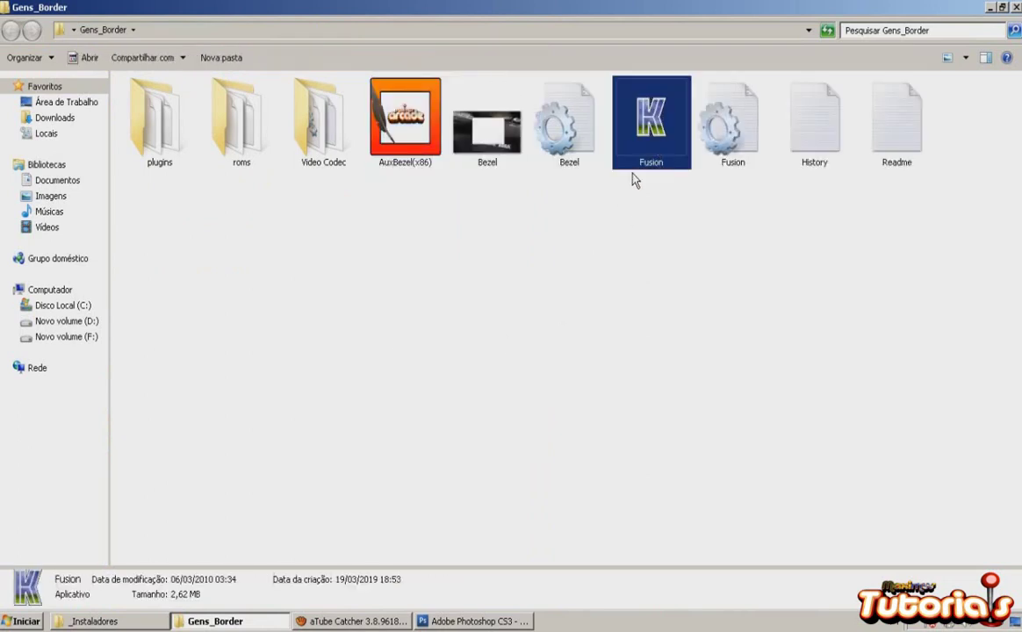
click(617, 245)
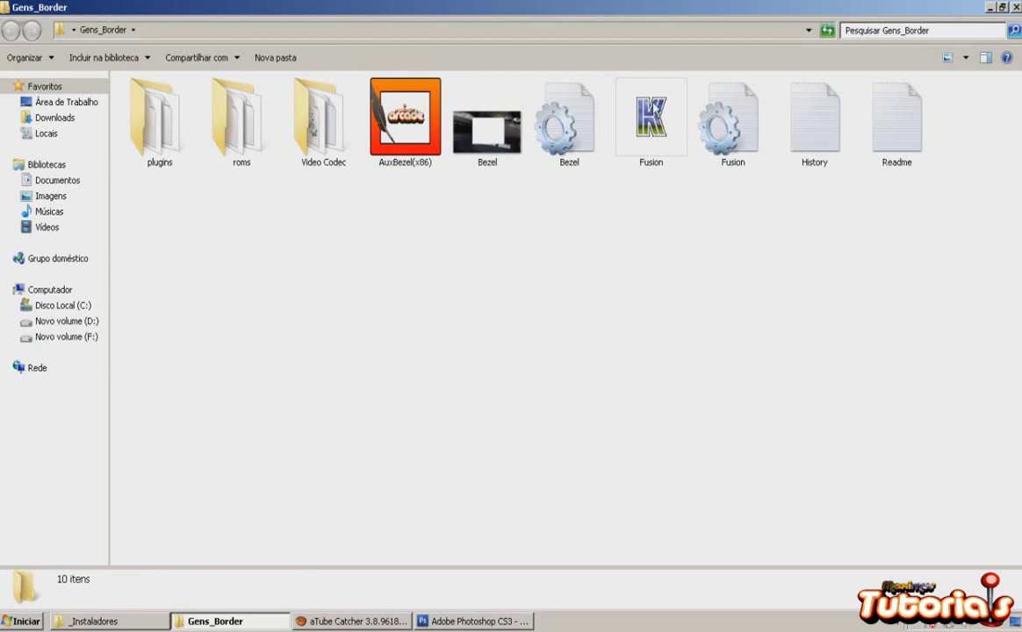
click(651, 105)
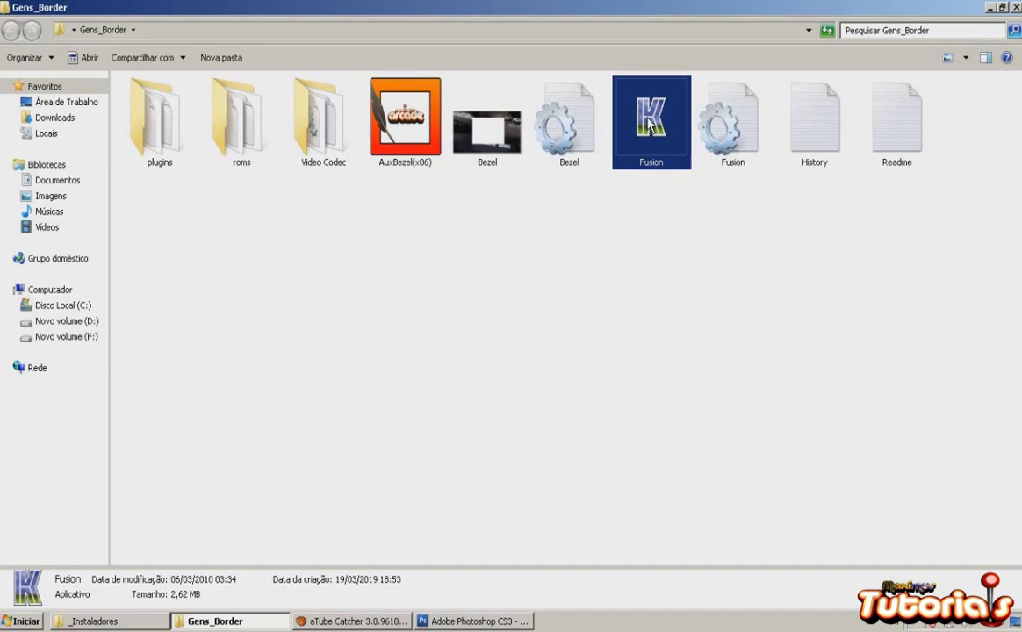
right_click(650, 125)
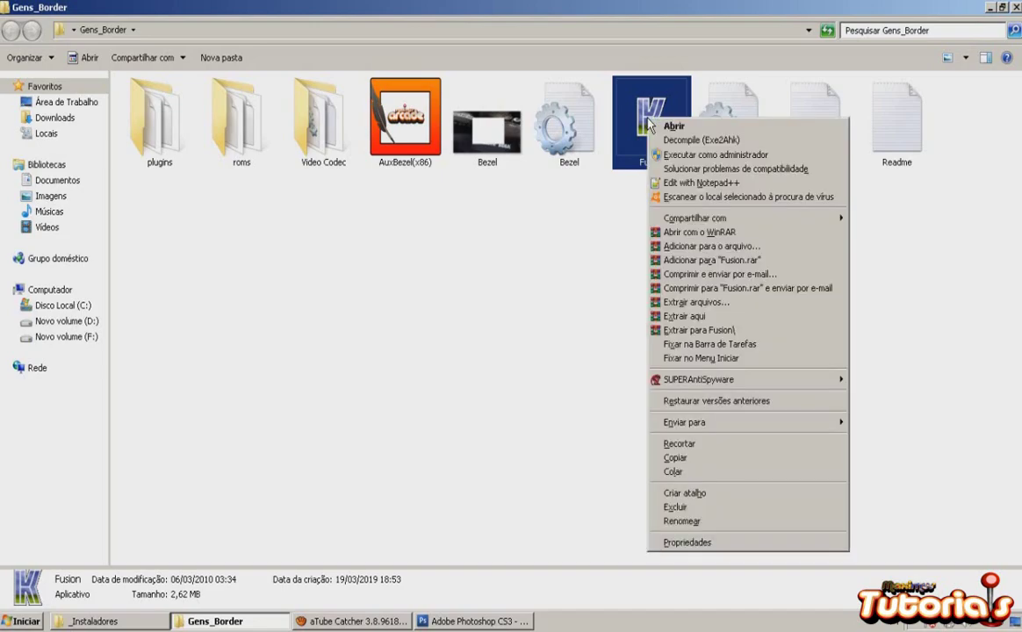
click(654, 125)
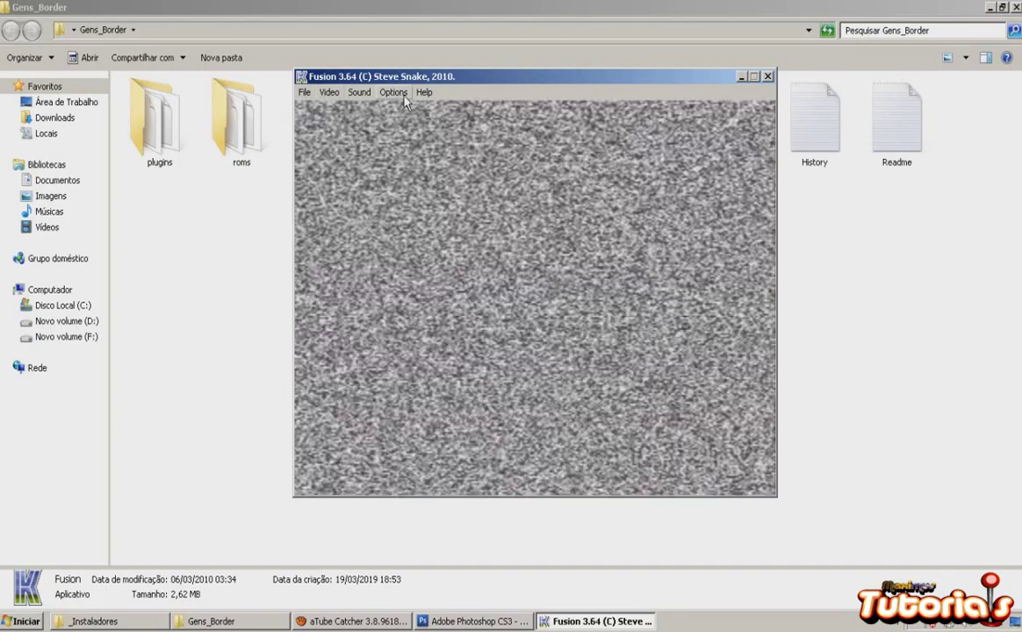
Step: Review Fusion's window size choices and render plugin option among its video settings
click(740, 76)
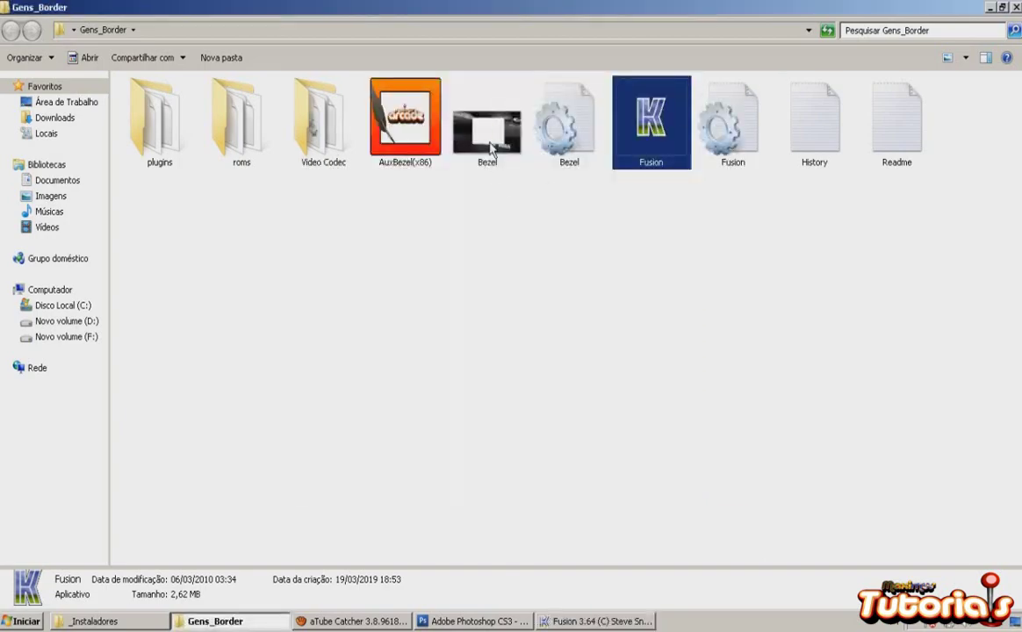
click(596, 621)
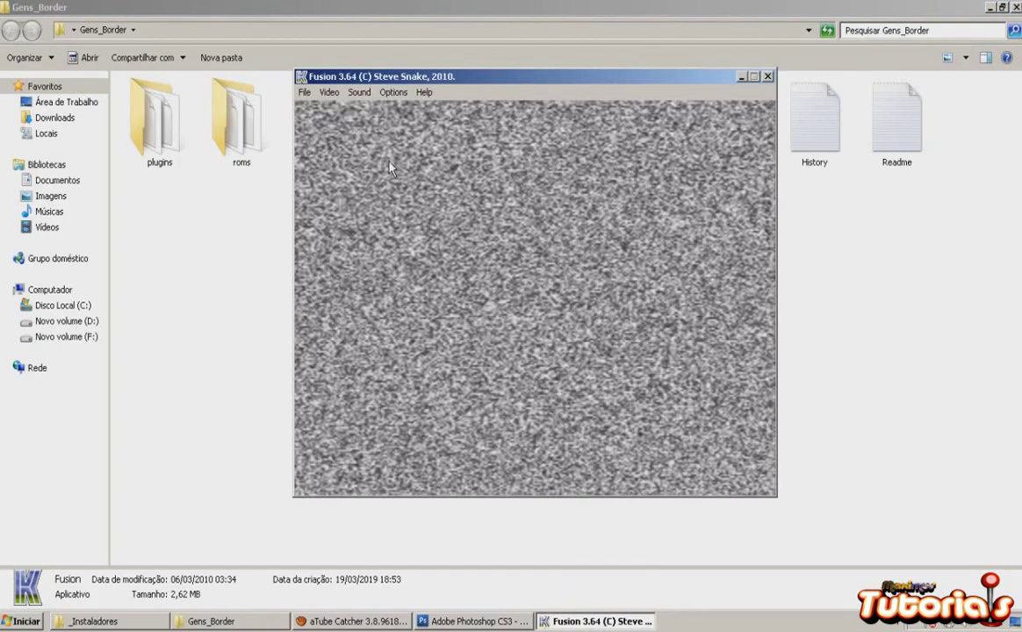
click(331, 93)
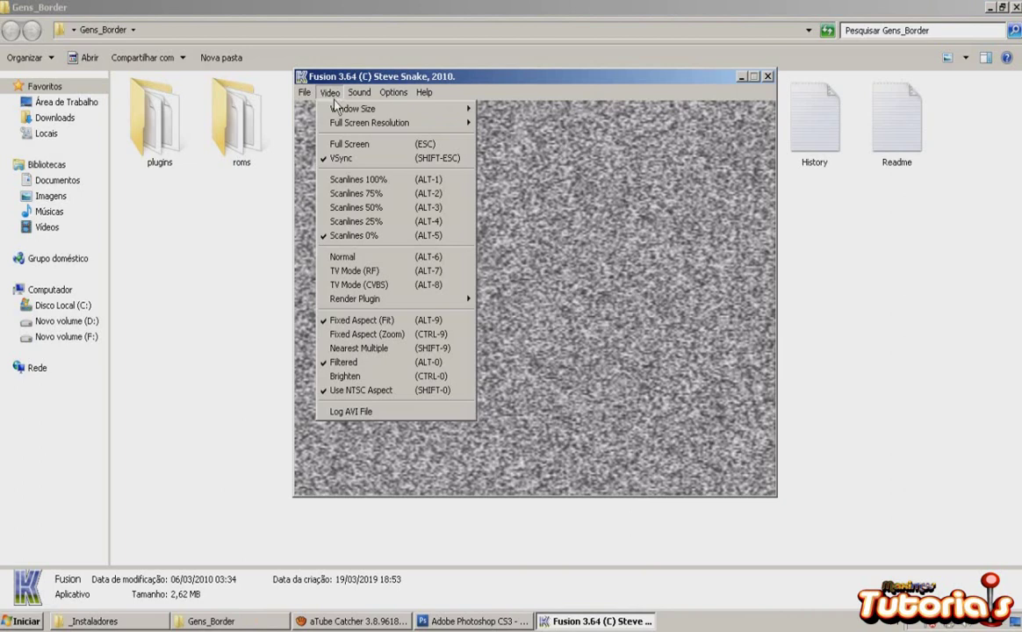
mouse_move(335, 110)
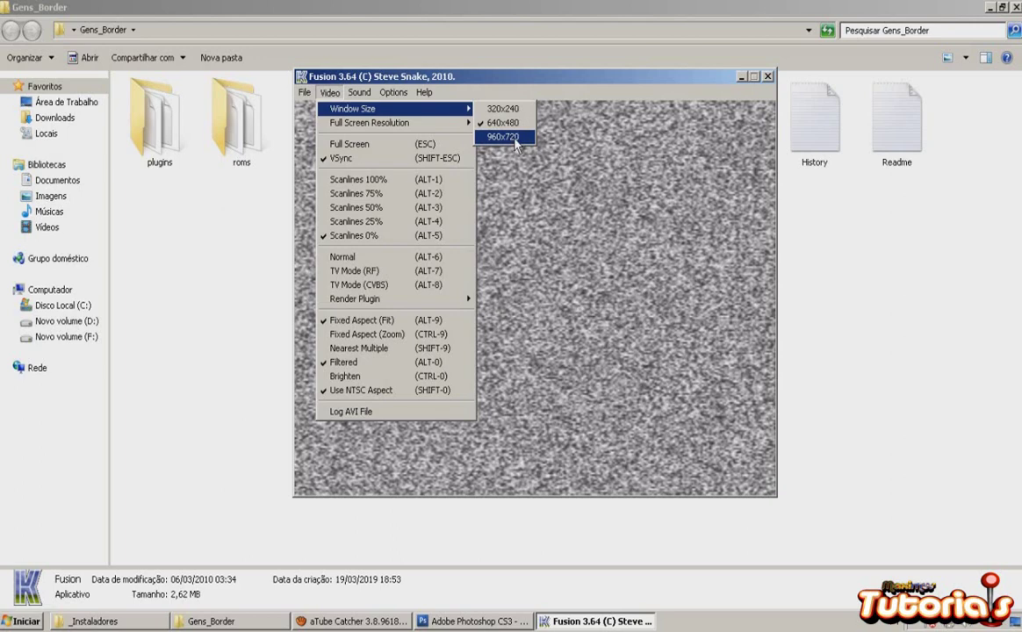
mouse_move(356, 302)
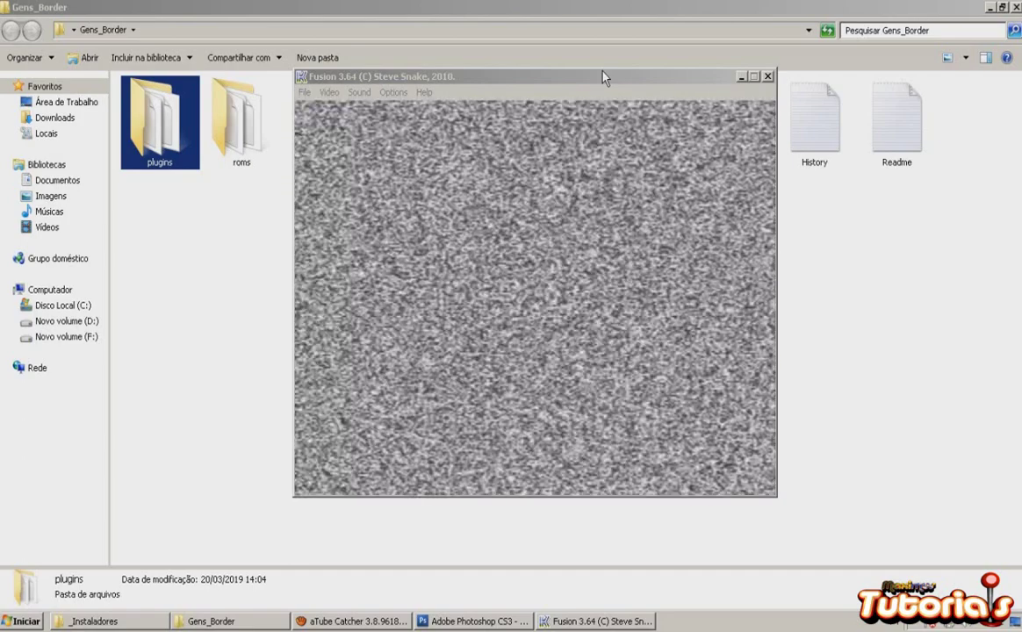
click(329, 92)
mouse_move(367, 109)
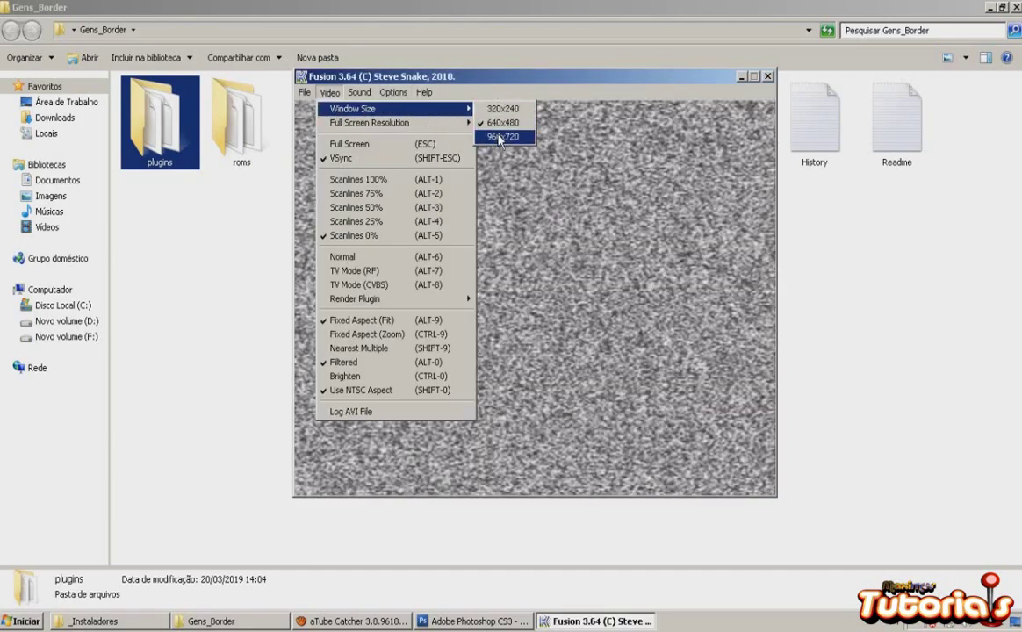
click(507, 87)
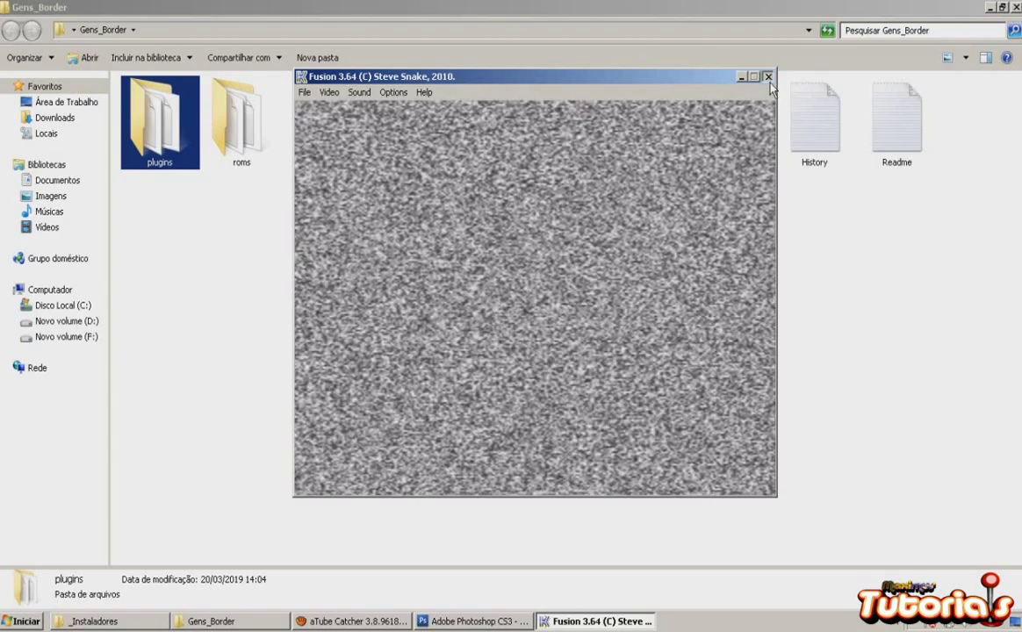
Step: Close Fusion and select the Template Bordas file in the _Instaladores folder
click(769, 79)
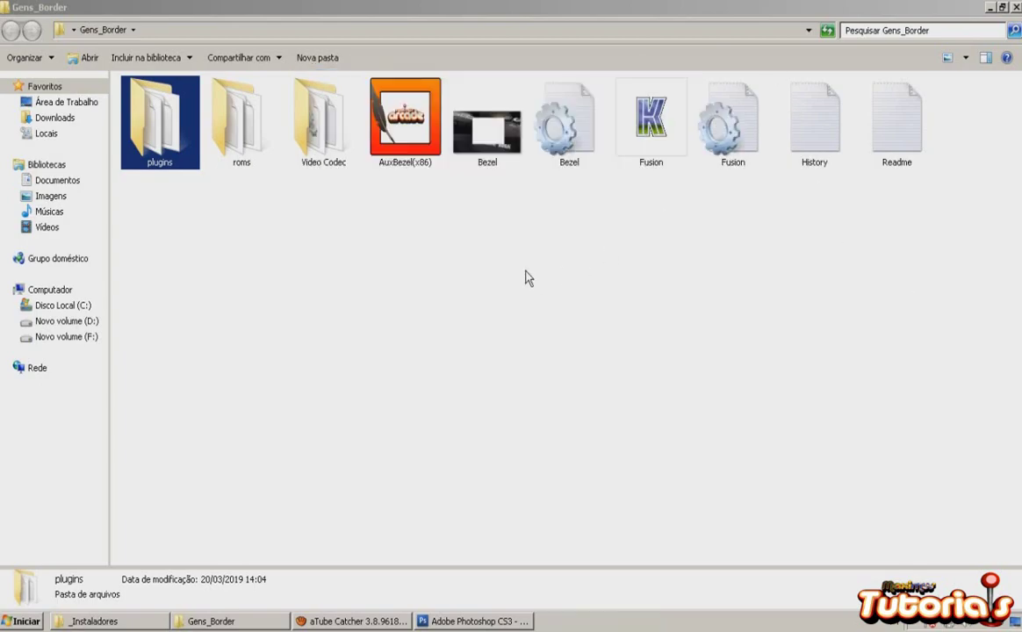
click(88, 621)
click(324, 165)
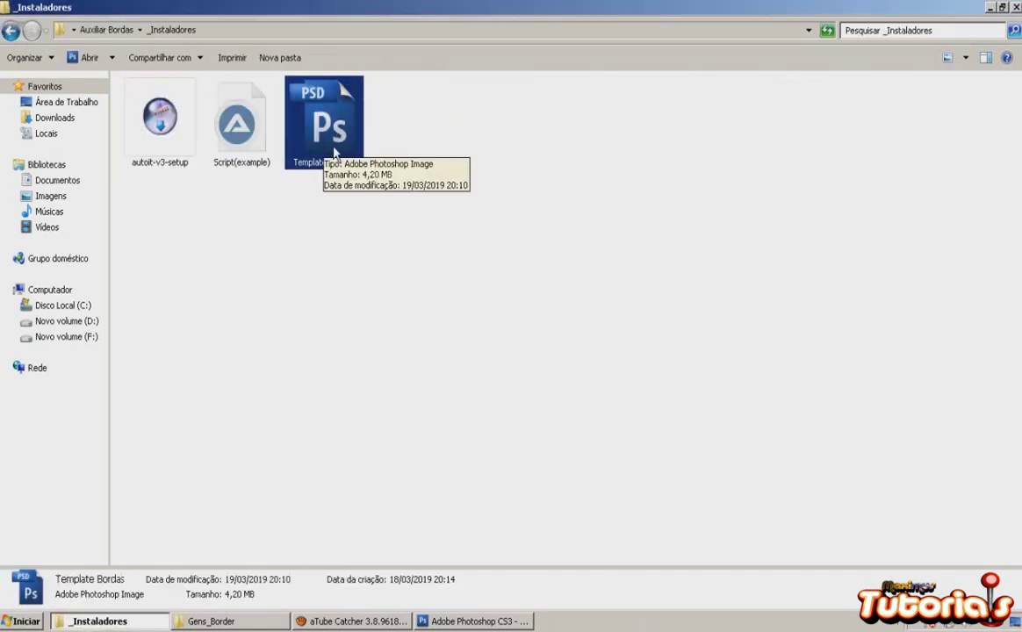
Step: Switch to Photoshop, paste the screen capture of Fusion into Template Bordas and move its layer below Layer 18
click(482, 622)
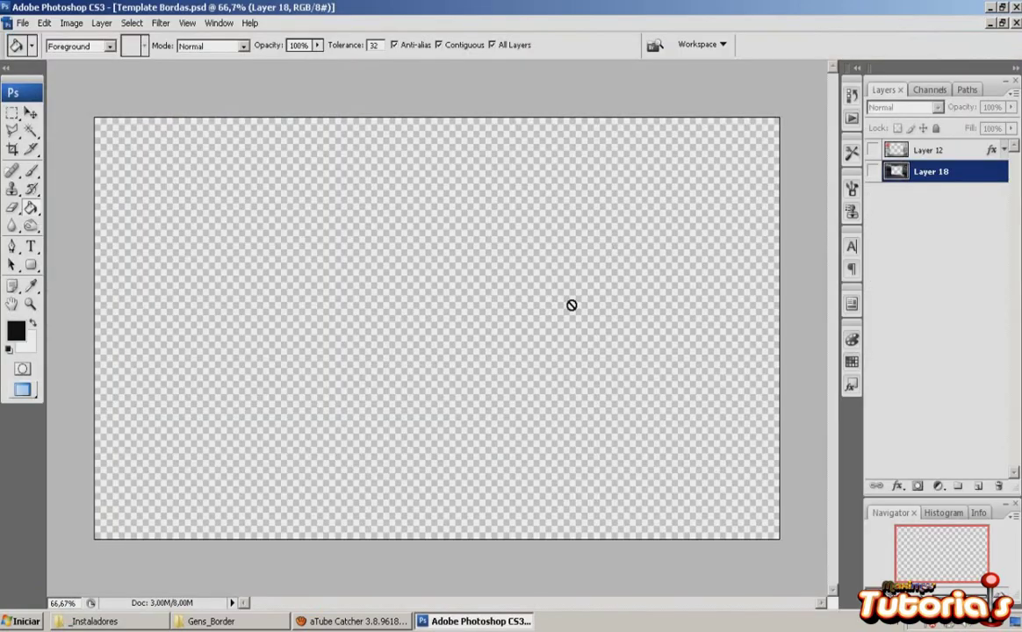
key(ctrl+v)
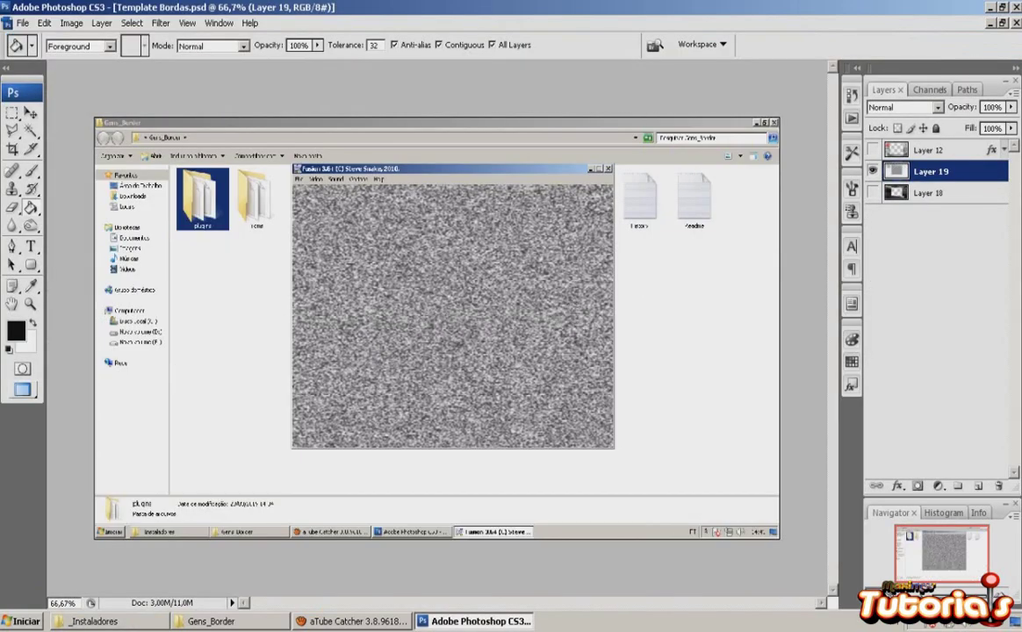
key(w)
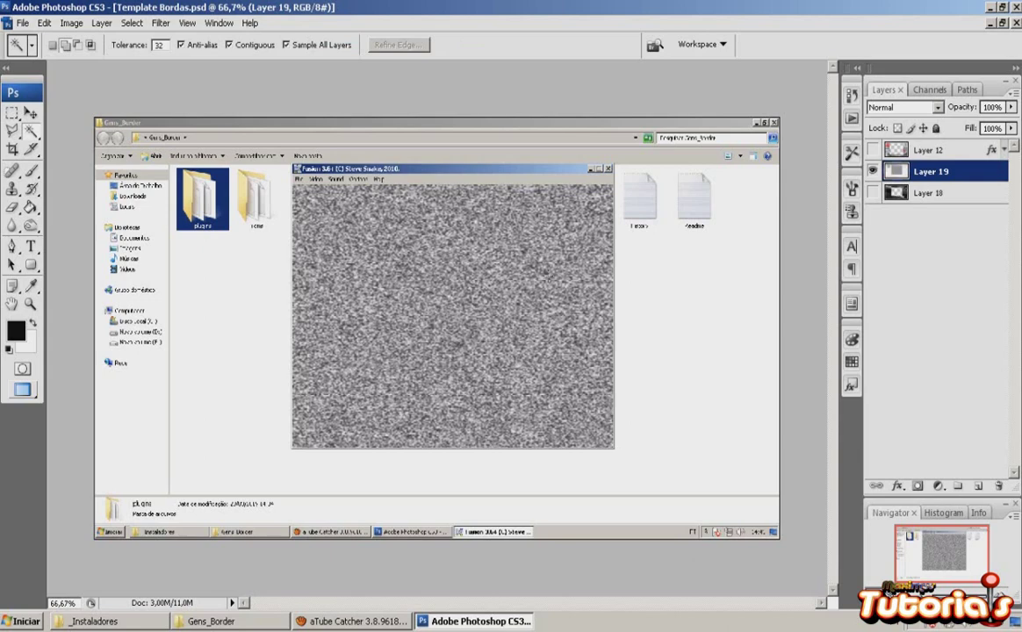
key(Caps_Lock)
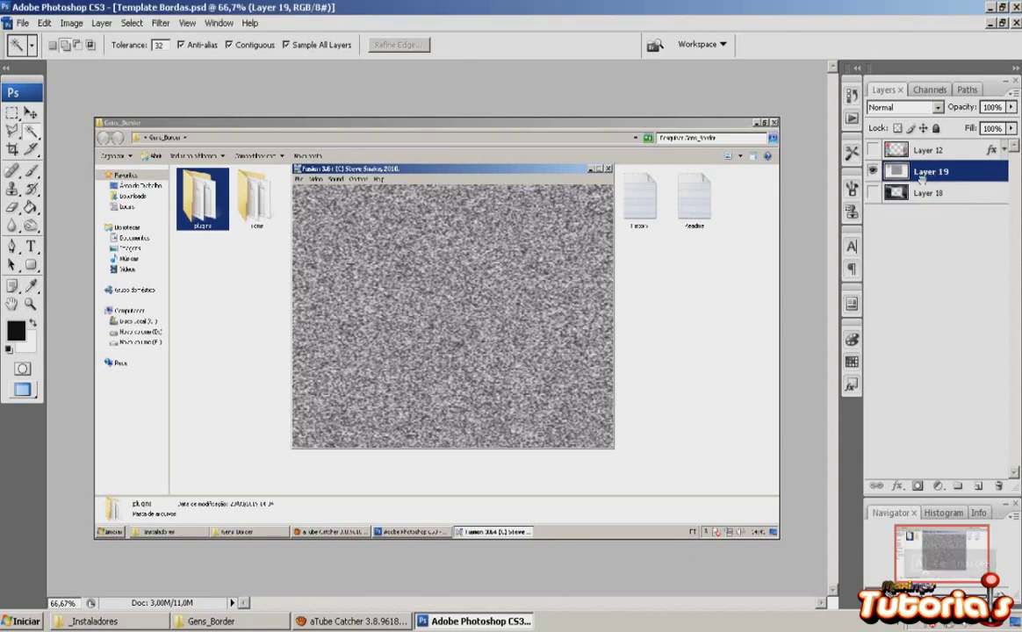
drag(954, 192, 949, 196)
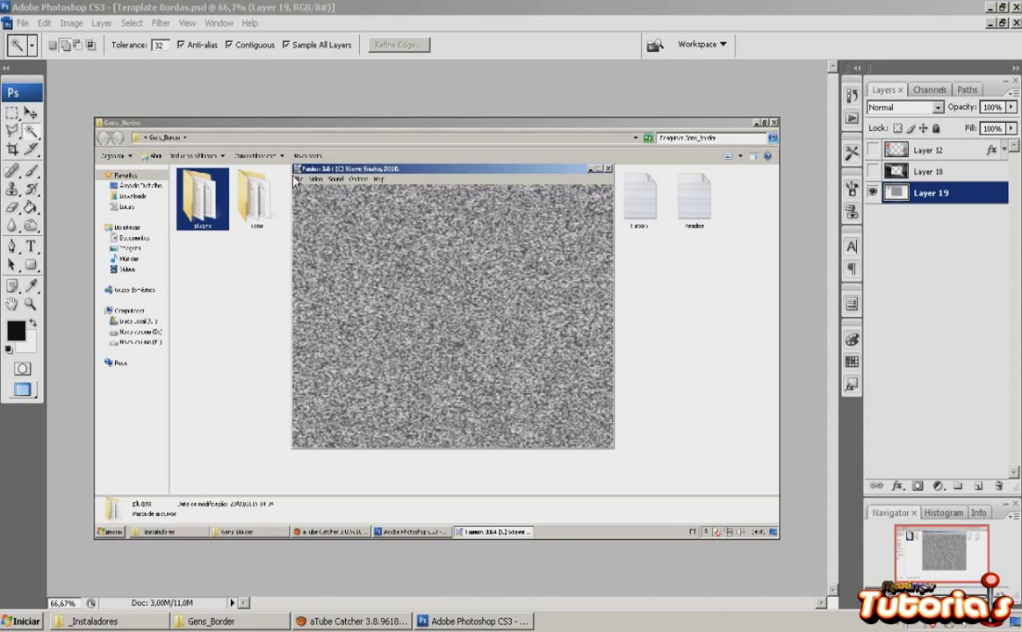
Step: Select the whole Fusion window in the pasted screen capture with the Rectangular Marquee tool
click(13, 119)
click(13, 116)
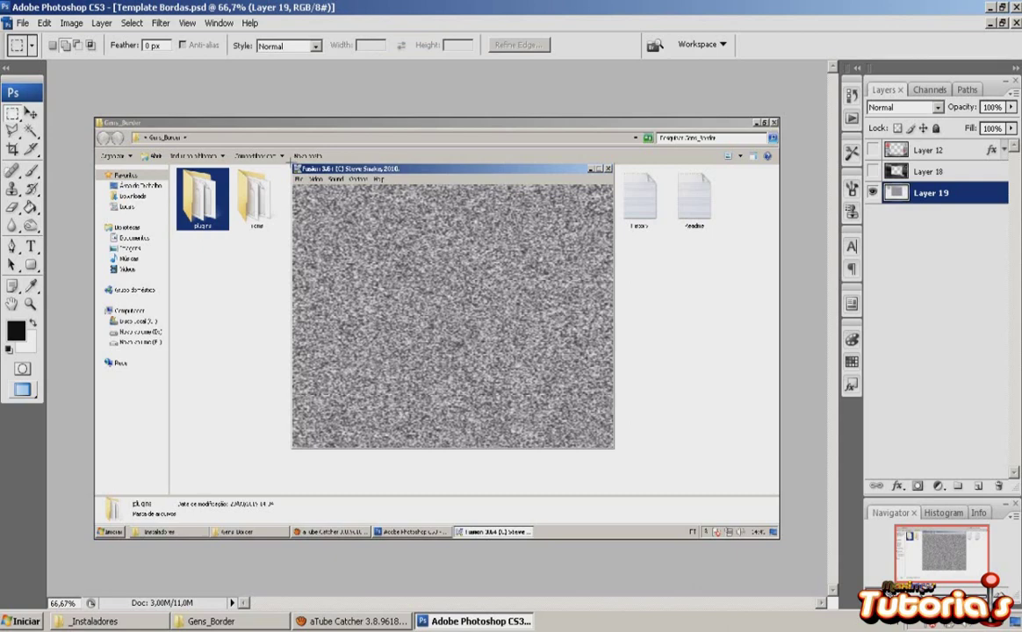
drag(291, 165, 613, 450)
drag(615, 449, 614, 449)
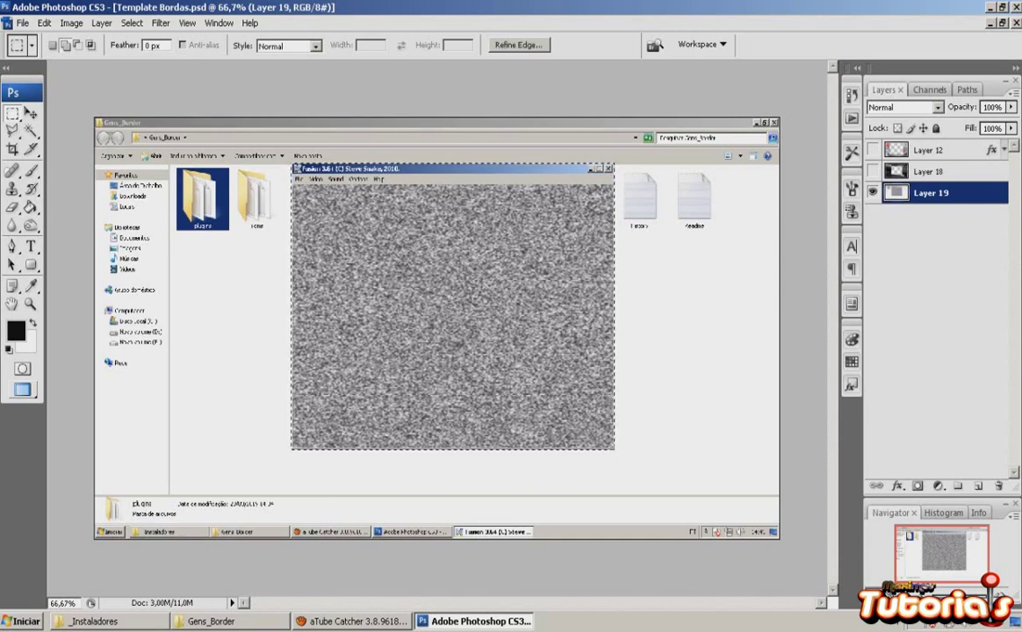
Step: Copy the selected Fusion window to its own layer, delete Layer 19 and leave the new window layer visible
key(ctrl+j)
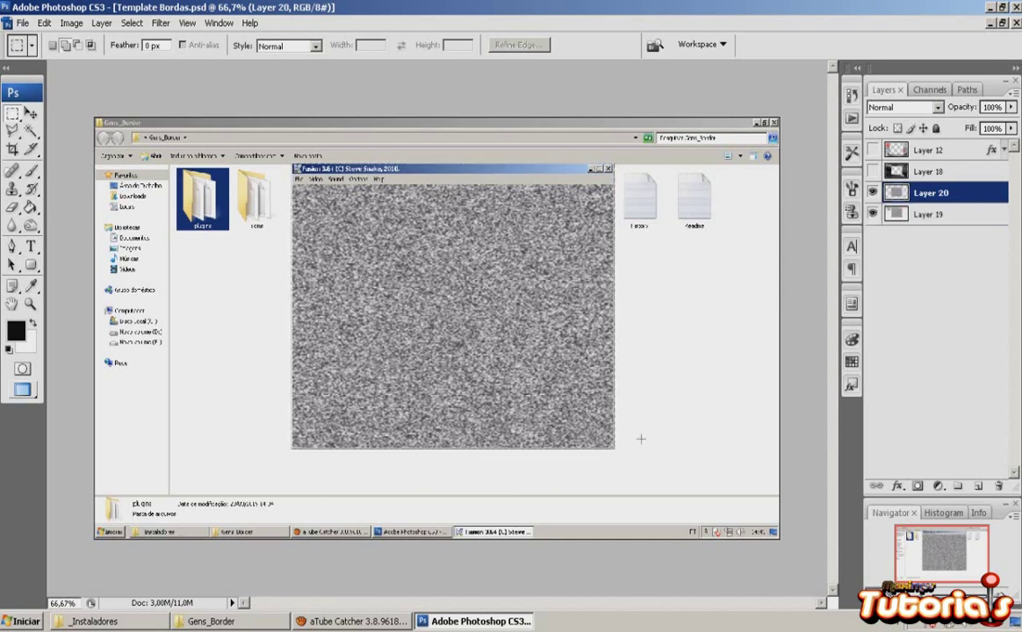
click(872, 215)
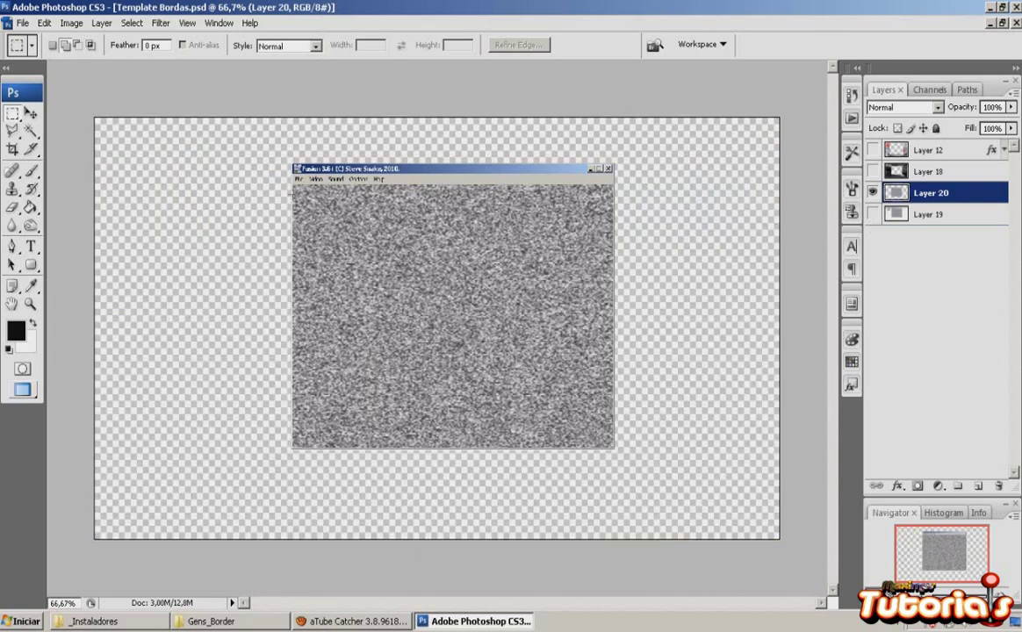
click(915, 220)
click(872, 192)
click(872, 214)
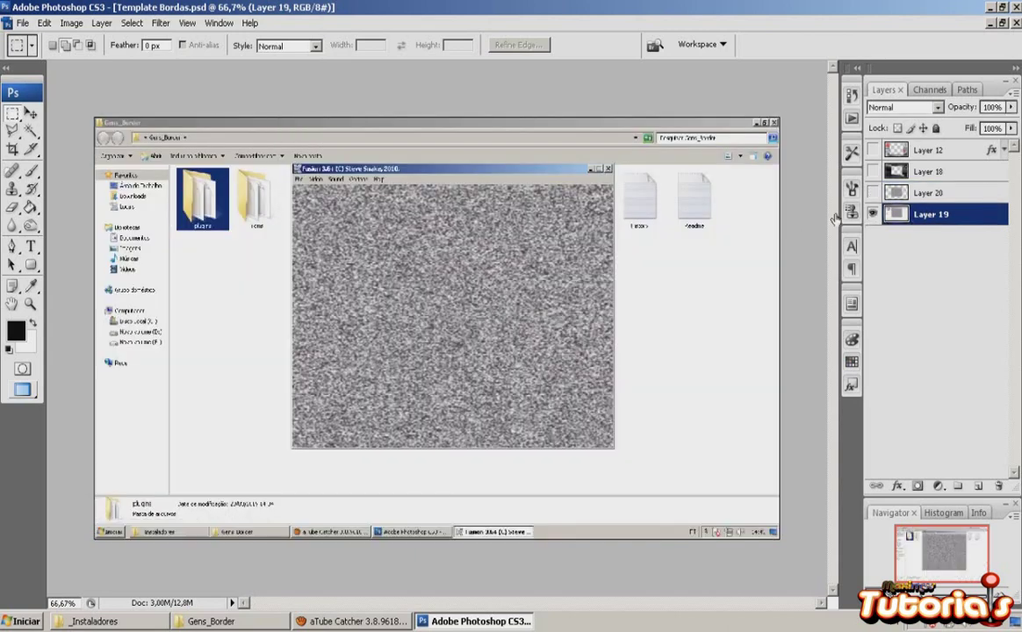
click(998, 487)
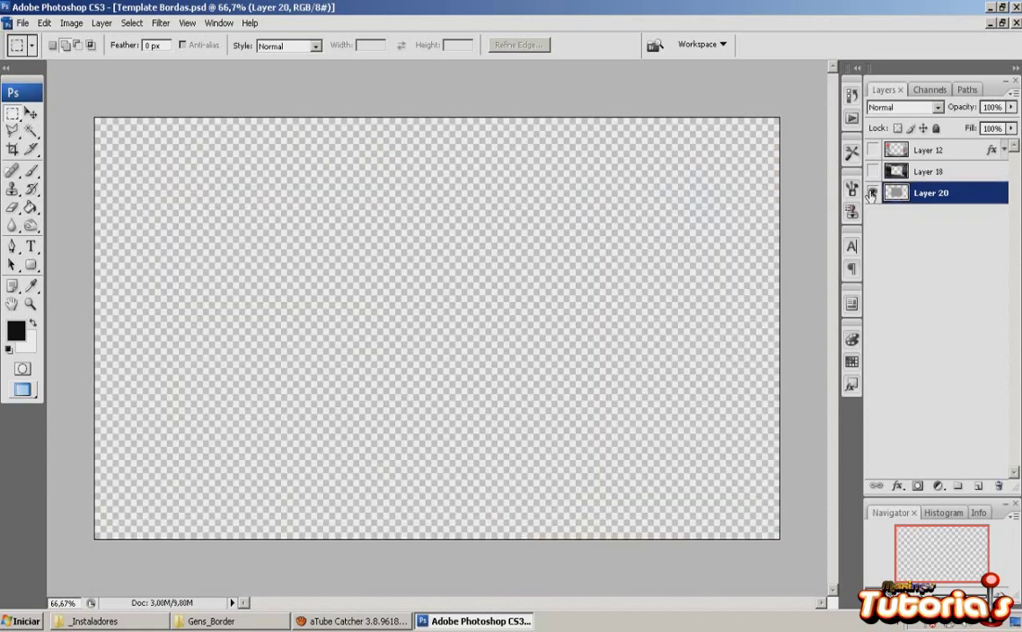
click(872, 193)
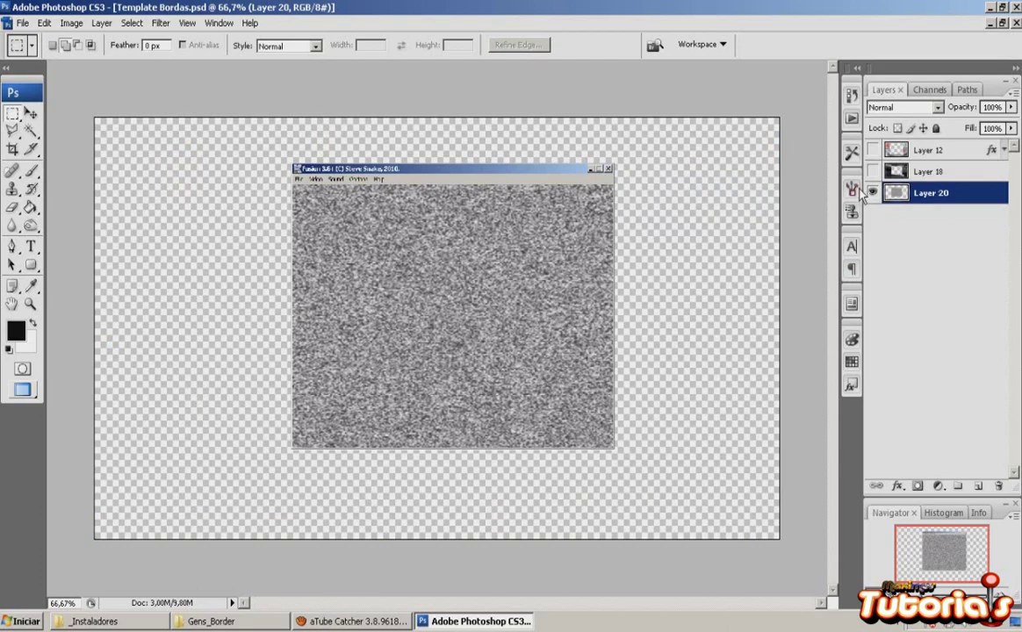
Step: Compare the existing borders on Layer 18 and Layer 12 with the Fusion window by toggling their visibility
click(873, 171)
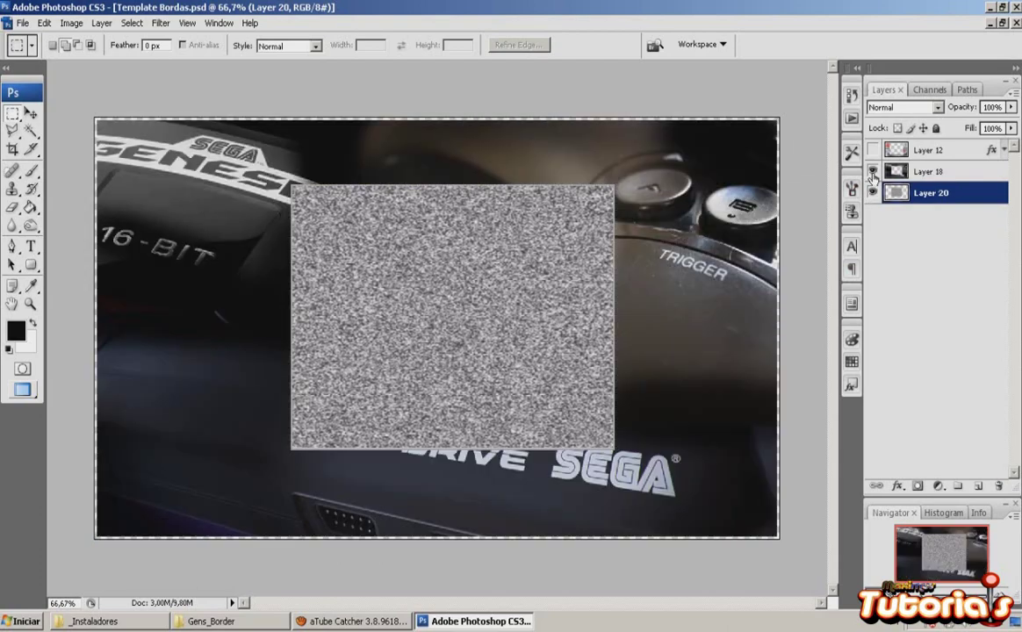
click(872, 173)
click(873, 173)
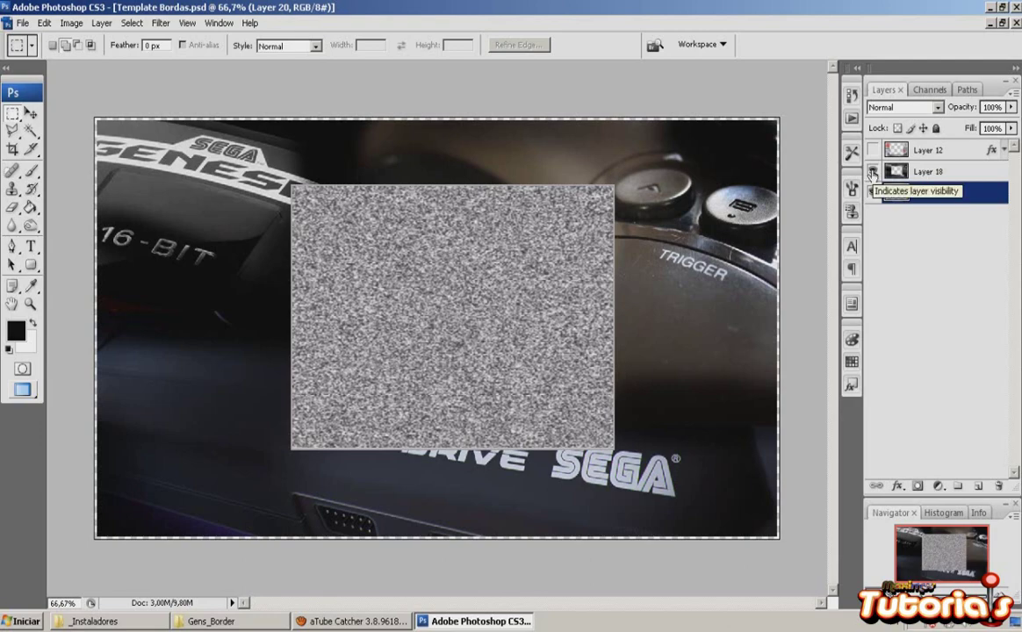
click(872, 173)
click(872, 172)
click(873, 173)
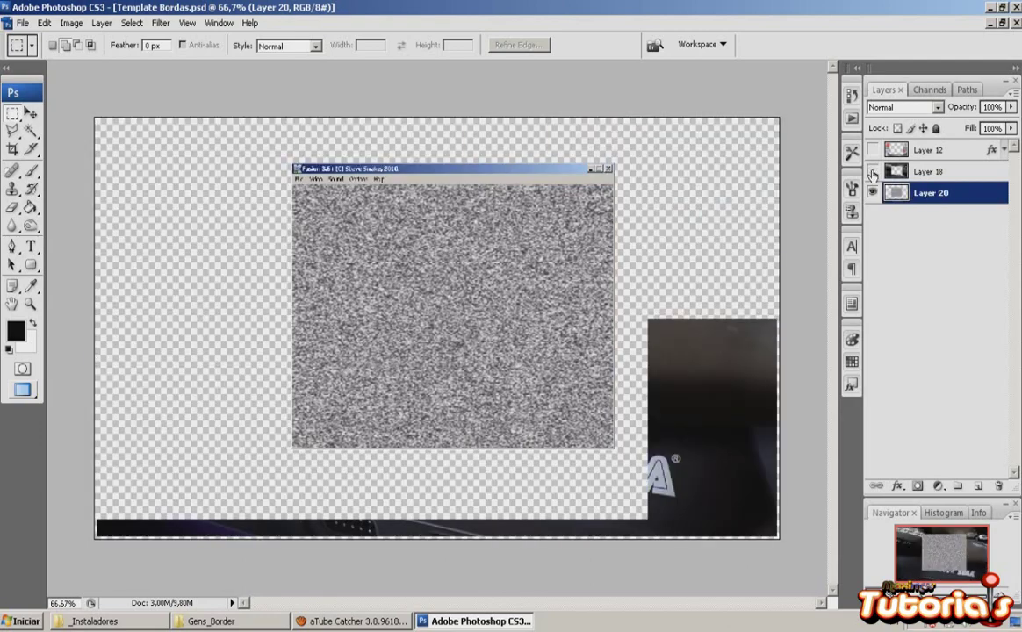
click(872, 150)
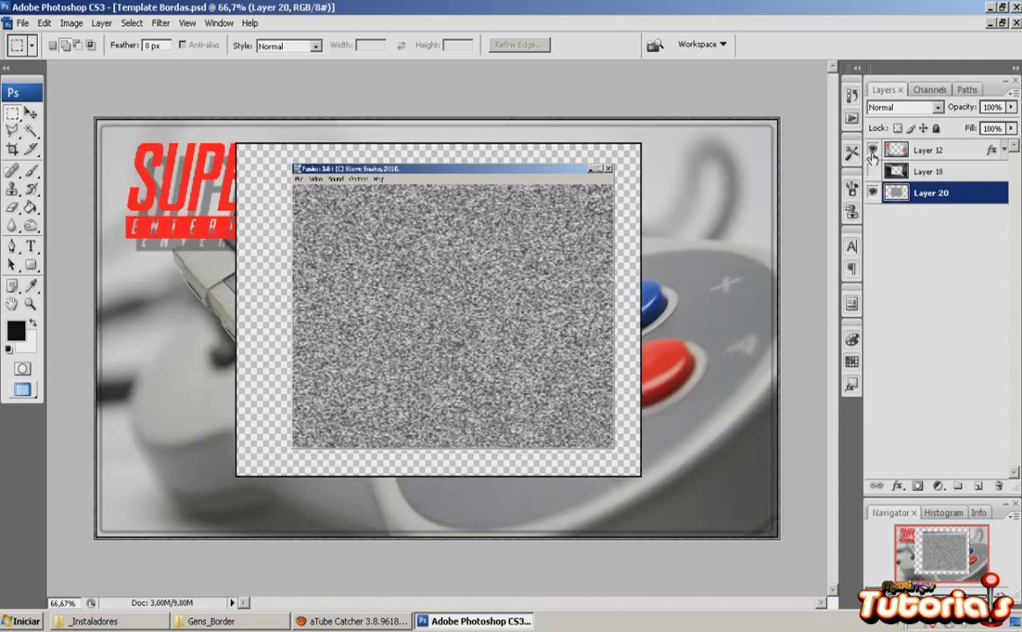
click(873, 152)
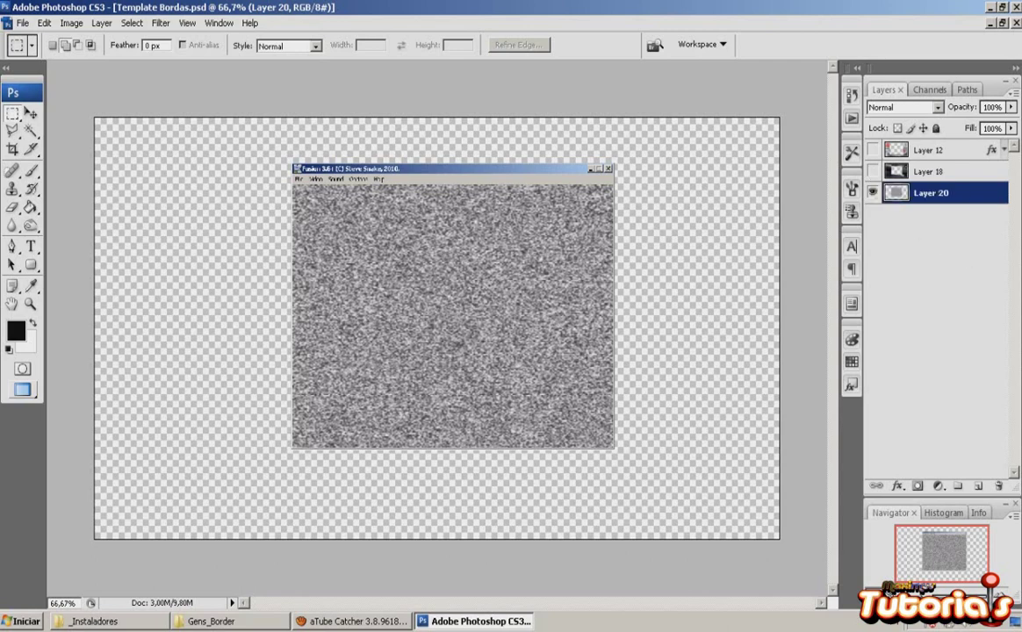
Step: Duplicate Layer 20, hide the original and scale the copy up proportionally to about 132.5% within the canvas
key(ctrl+j)
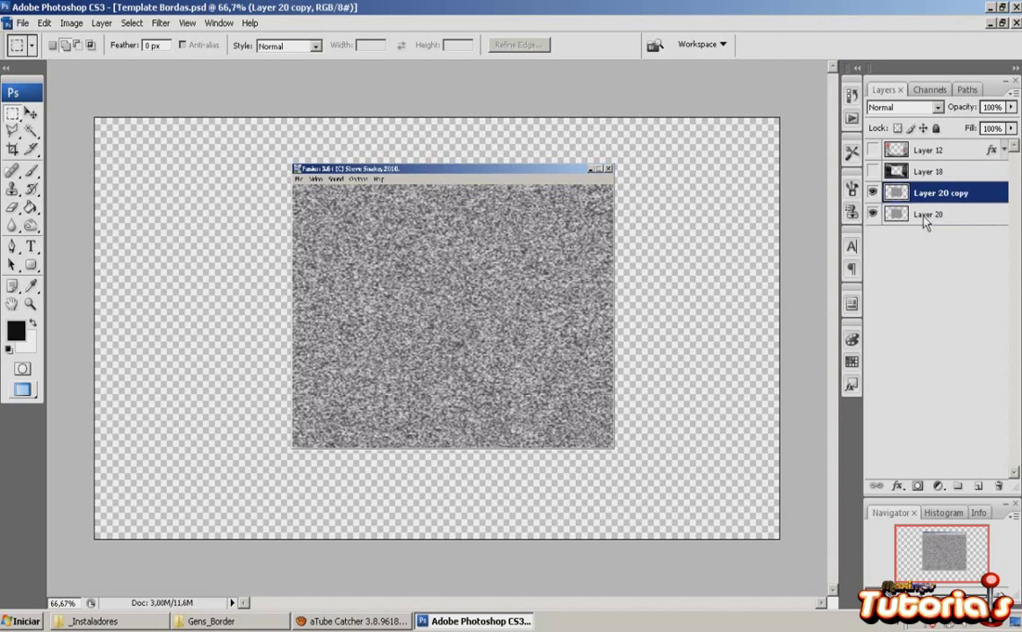
click(875, 214)
key(ctrl+t)
drag(296, 167, 217, 96)
drag(275, 186, 299, 264)
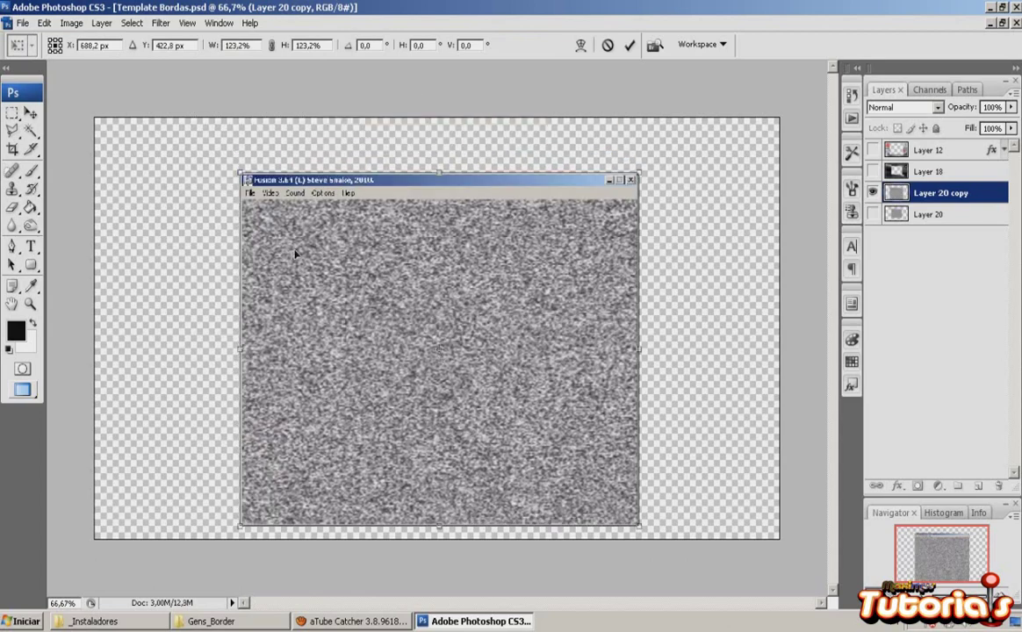
drag(239, 174, 215, 154)
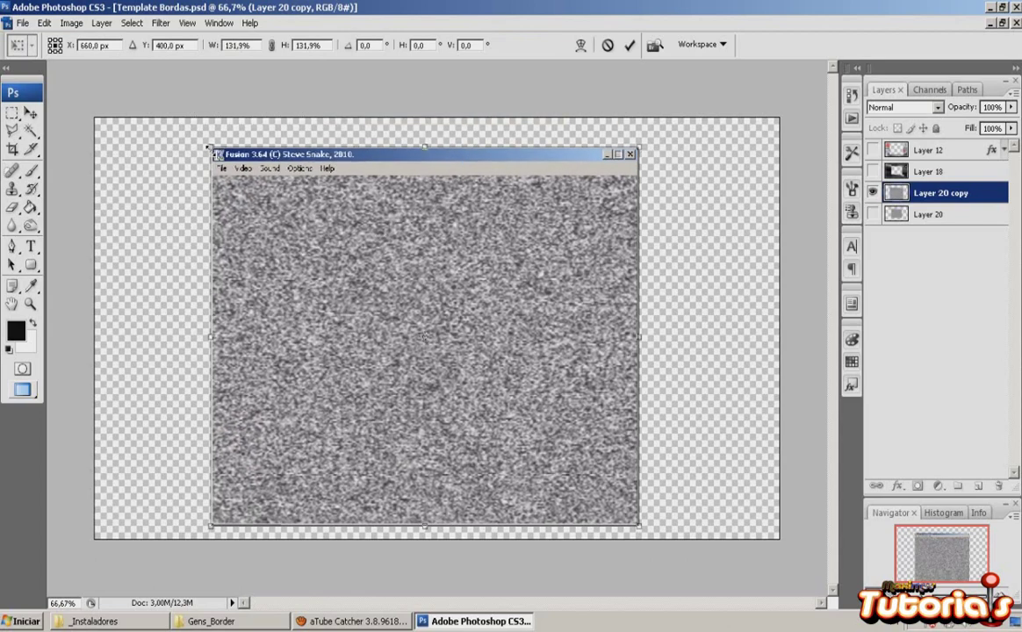
drag(247, 212, 247, 201)
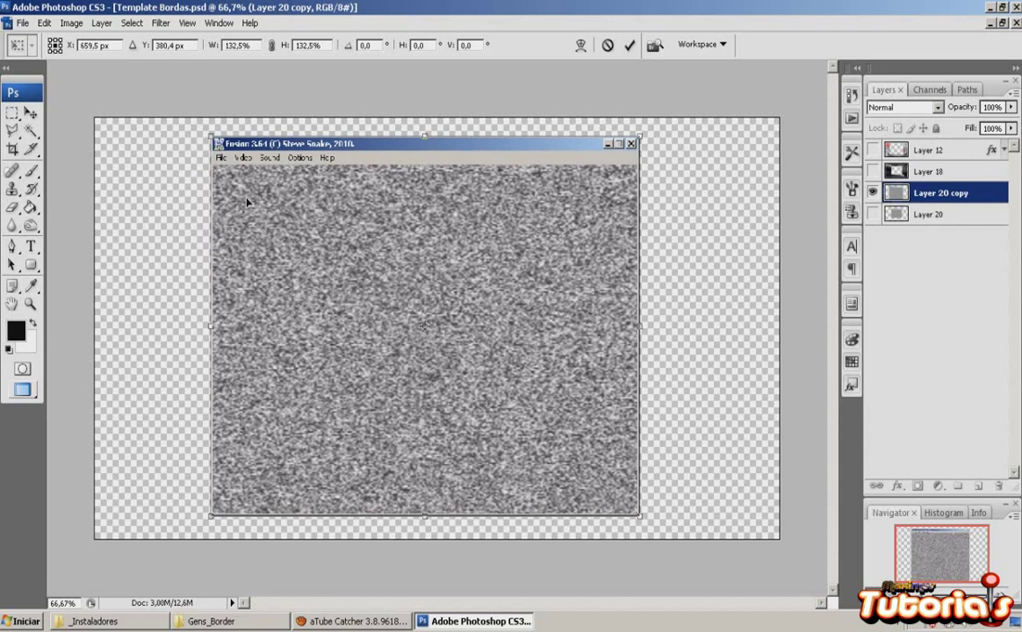
key(Return)
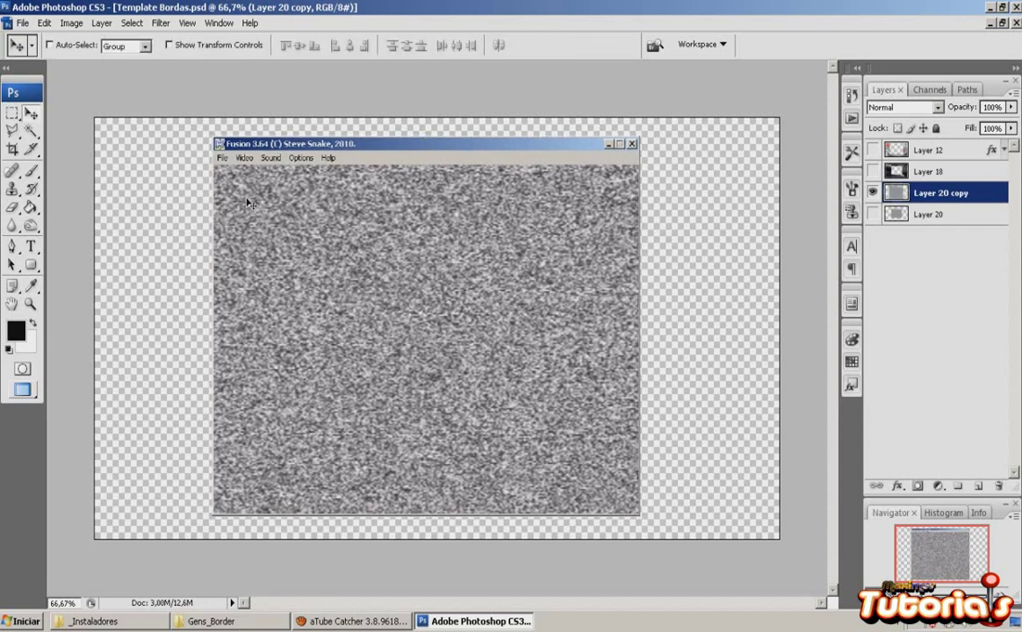
Step: Nudge the enlarged Fusion window copy slightly to the right on the canvas
key(Right)
key(Right)
key(Right)
key(Right)
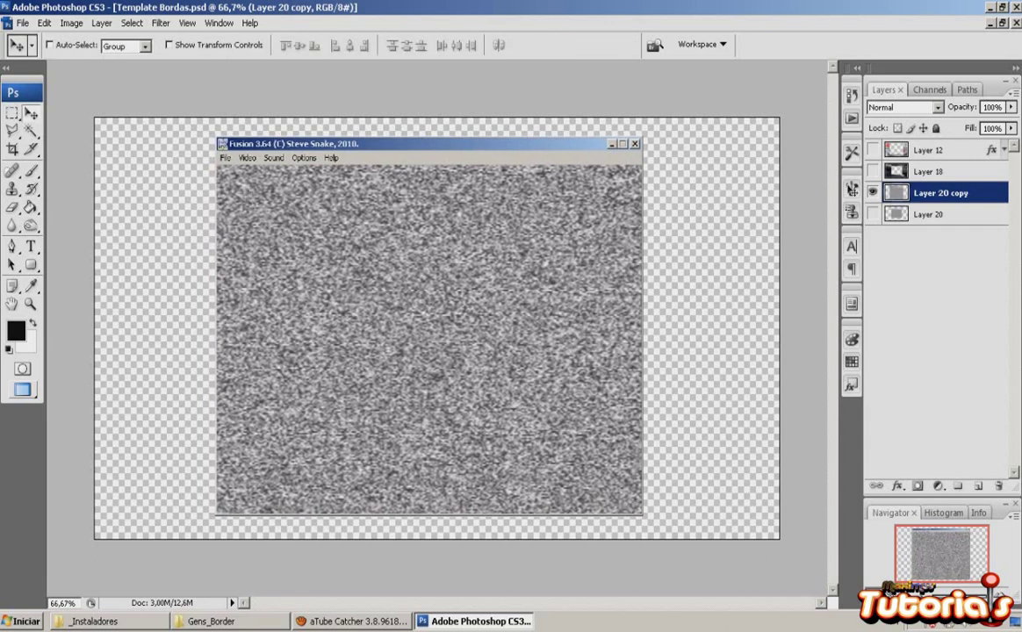
Step: Compare the enlarged Fusion window on Layer 20 copy with the original-size window on Layer 20
click(871, 215)
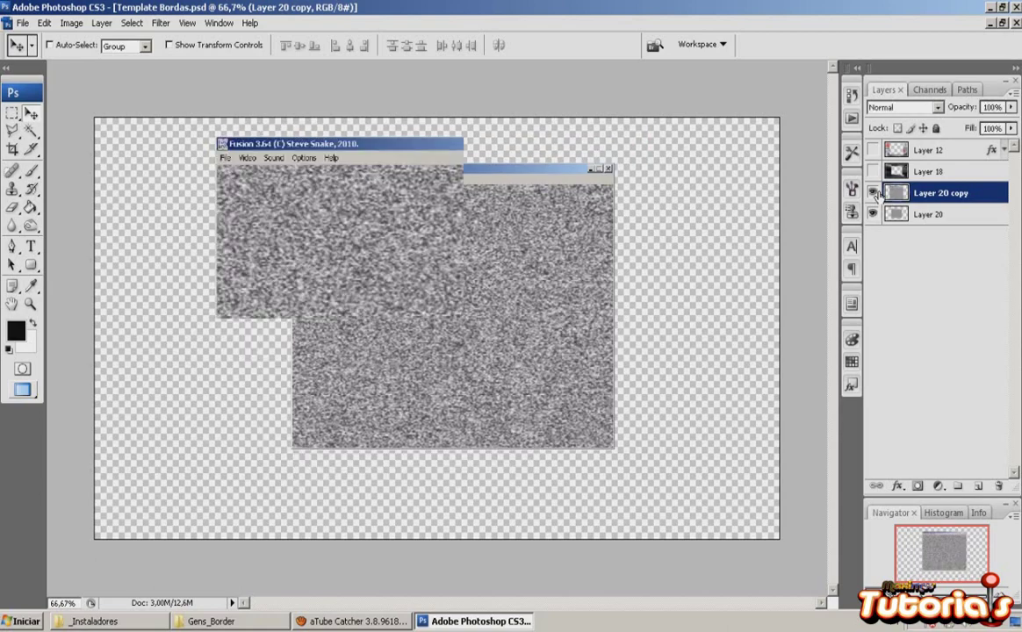
click(872, 192)
click(872, 192)
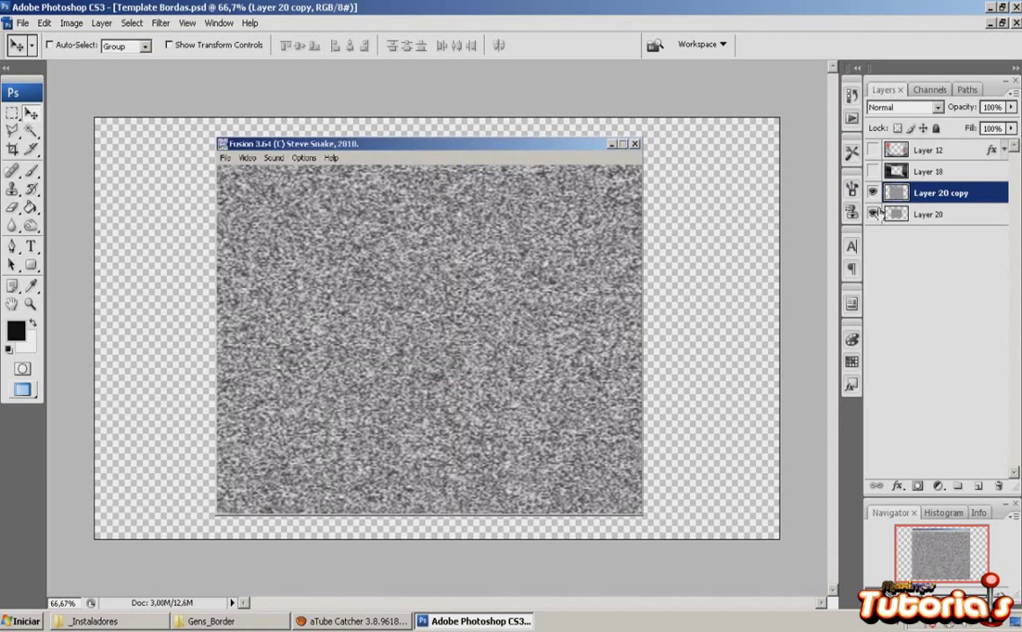
click(872, 215)
click(872, 192)
click(873, 192)
Step: Create a new layer named borda nova above Layer 20 copy
click(102, 24)
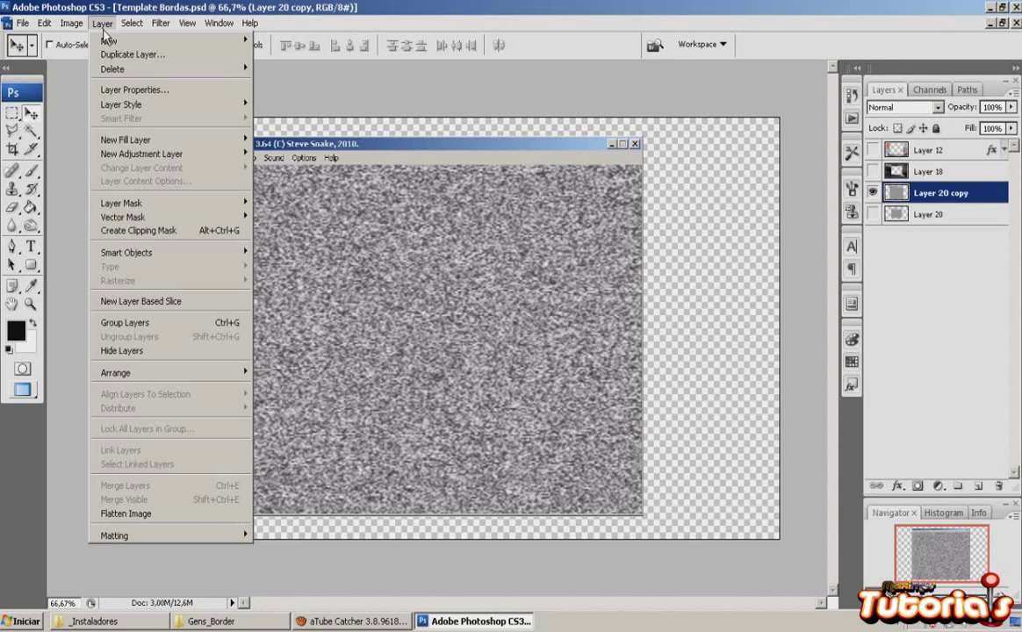
mouse_move(106, 40)
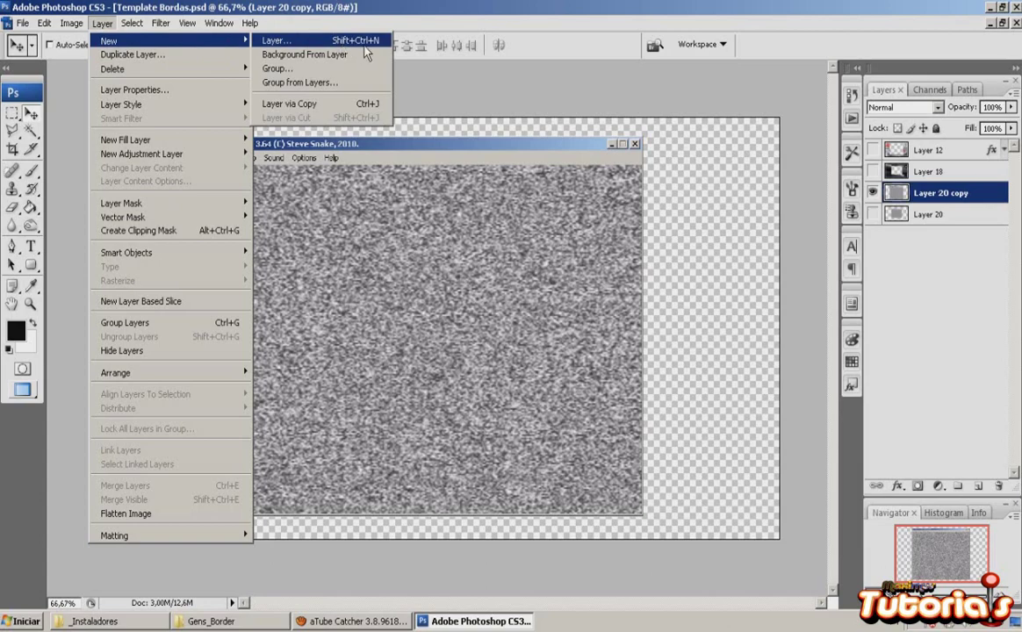
click(607, 496)
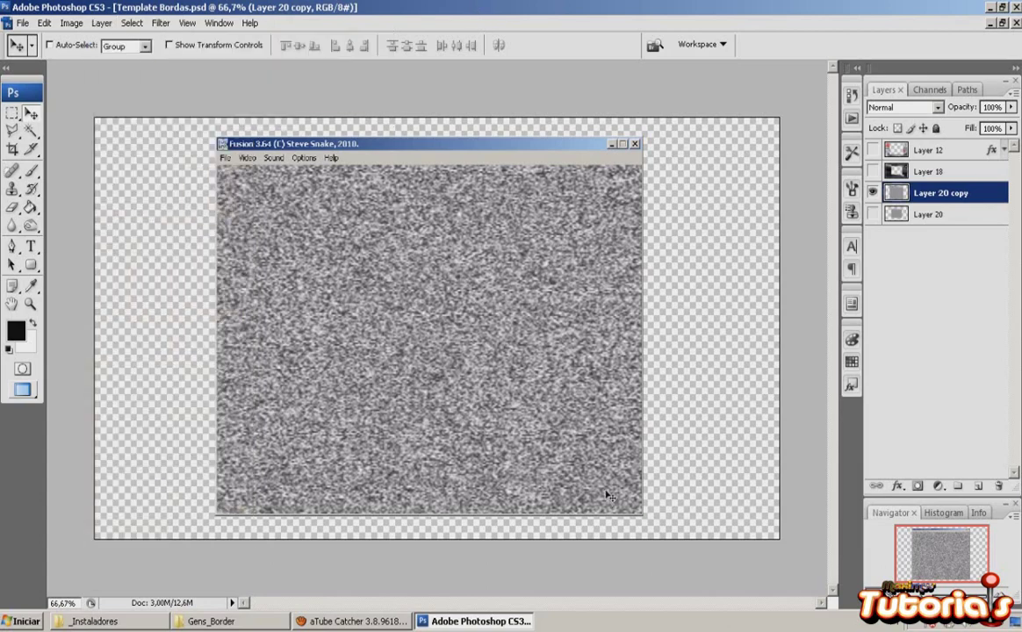
key(shift+ctrl+n)
key(BackSpace)
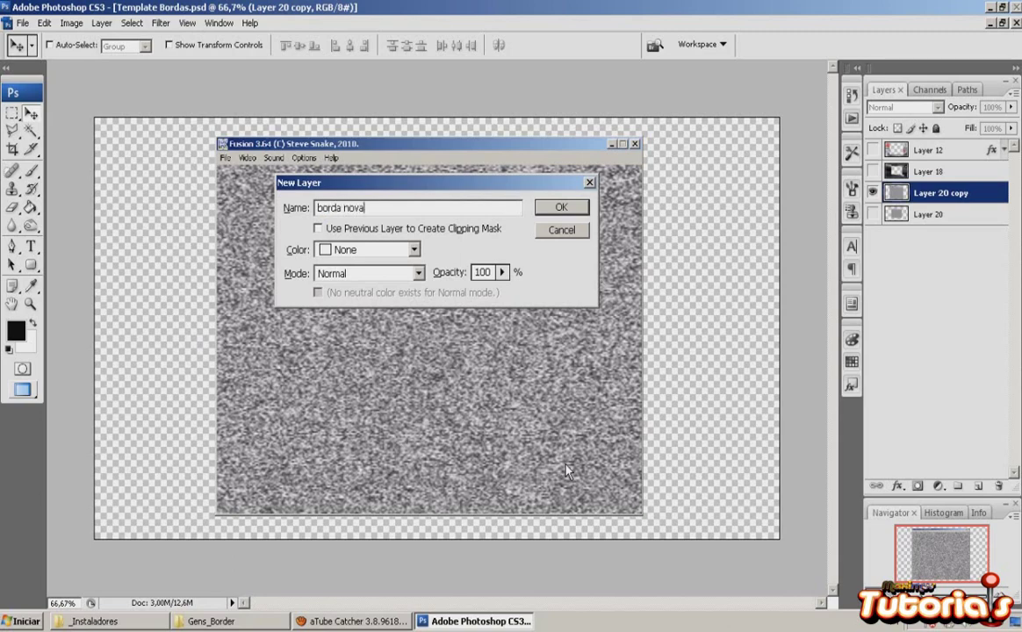
click(562, 211)
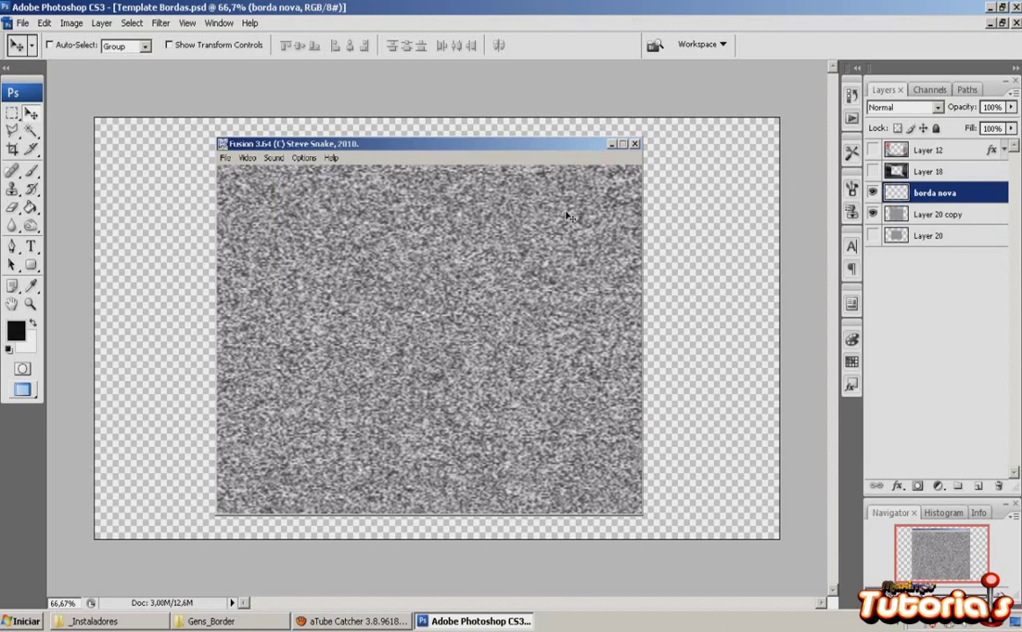
Step: Hide Layer 20 copy and fill the whole borda nova layer with the black foreground colour using the Paint Bucket
click(873, 215)
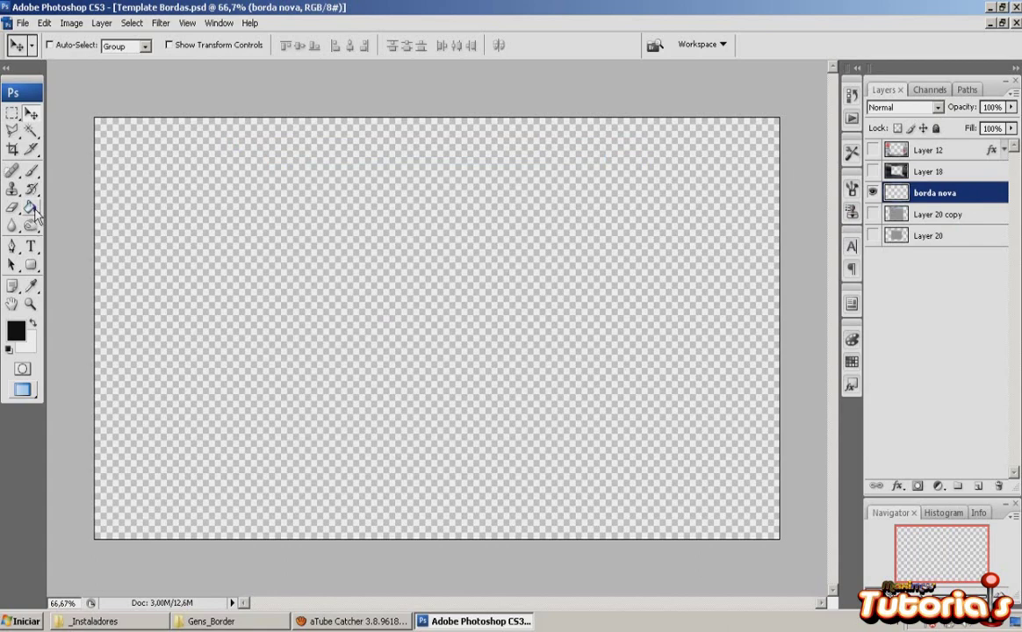
key(g)
click(271, 250)
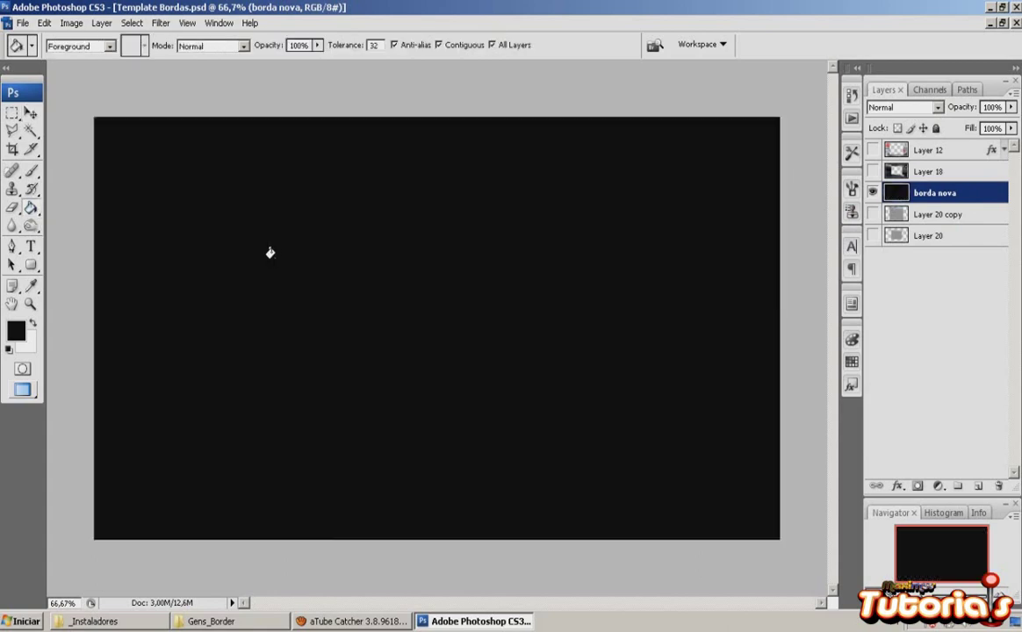
Step: Load the outline of Layer 20 copy as a selection and delete that area from the black borda nova layer
click(871, 215)
click(873, 193)
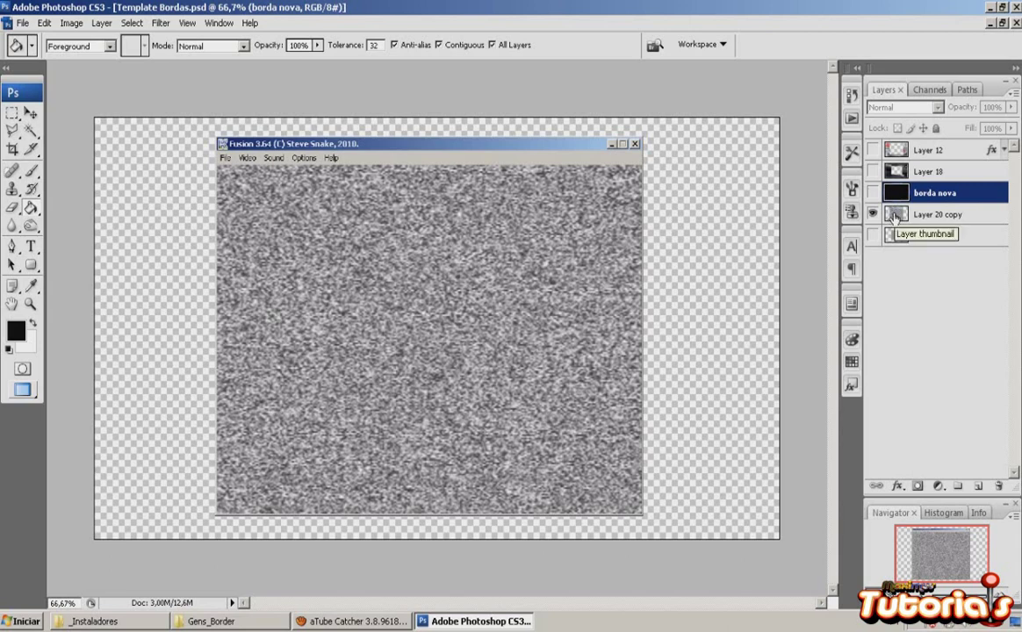
ctrl+click(894, 217)
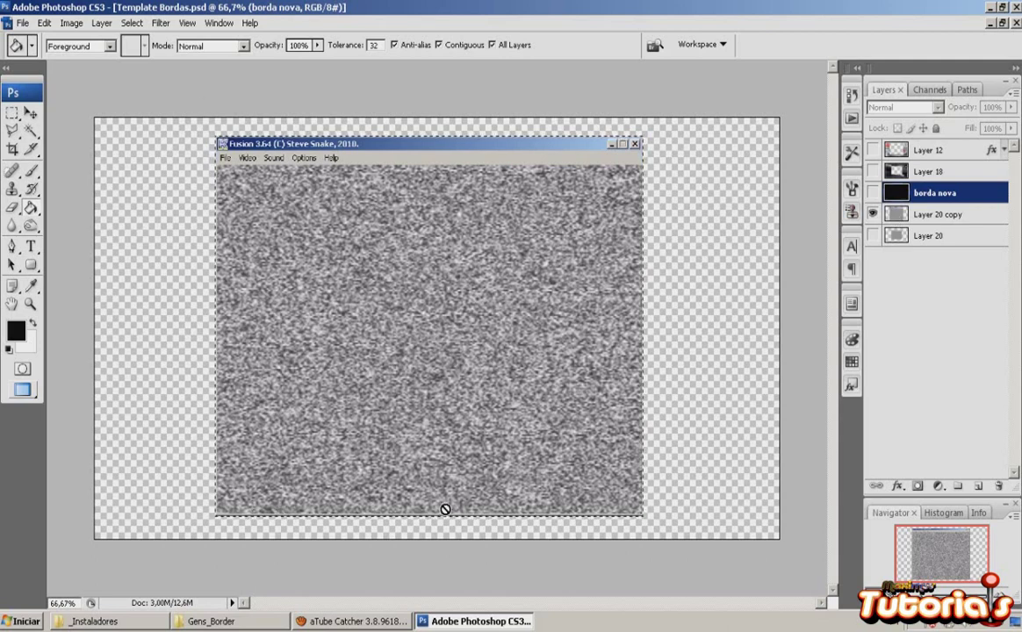
click(874, 192)
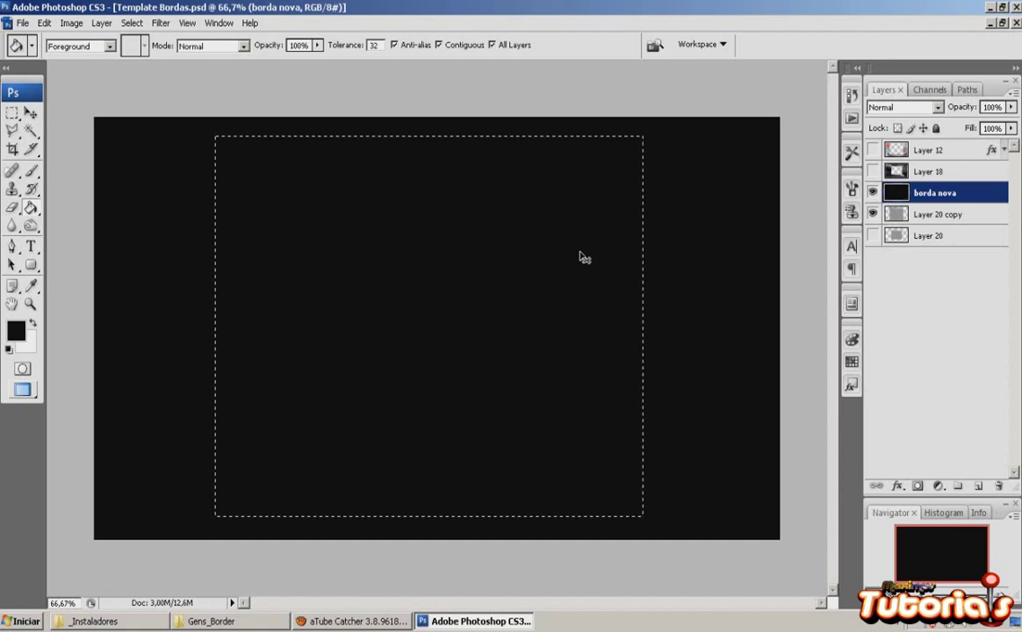
key(Delete)
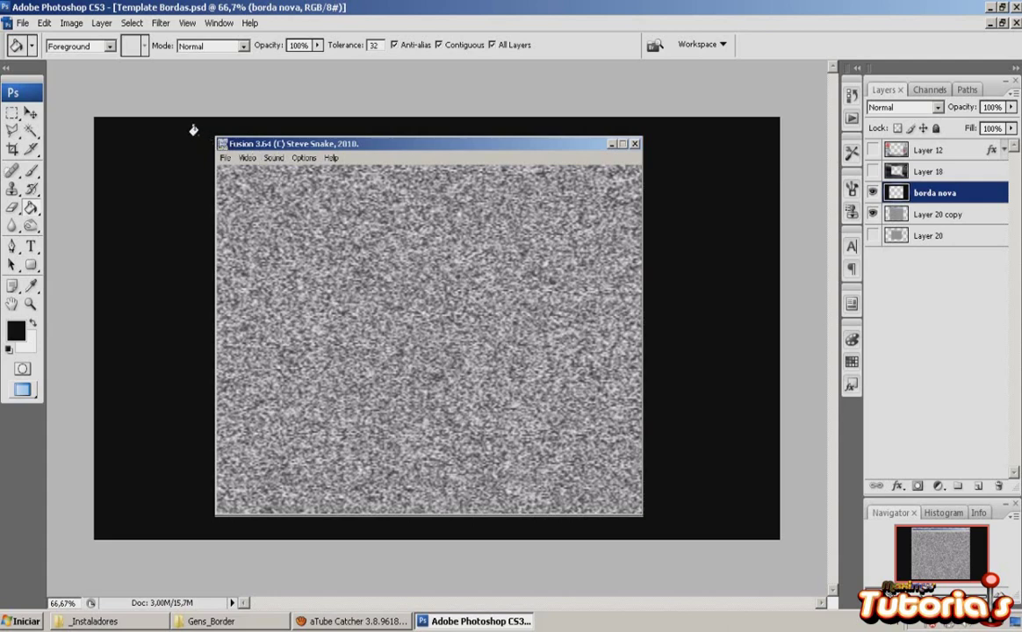
Step: Paint black over the Fusion window's title and menu bars on borda nova within a rectangular selection, and hide Layer 20 copy
key(m)
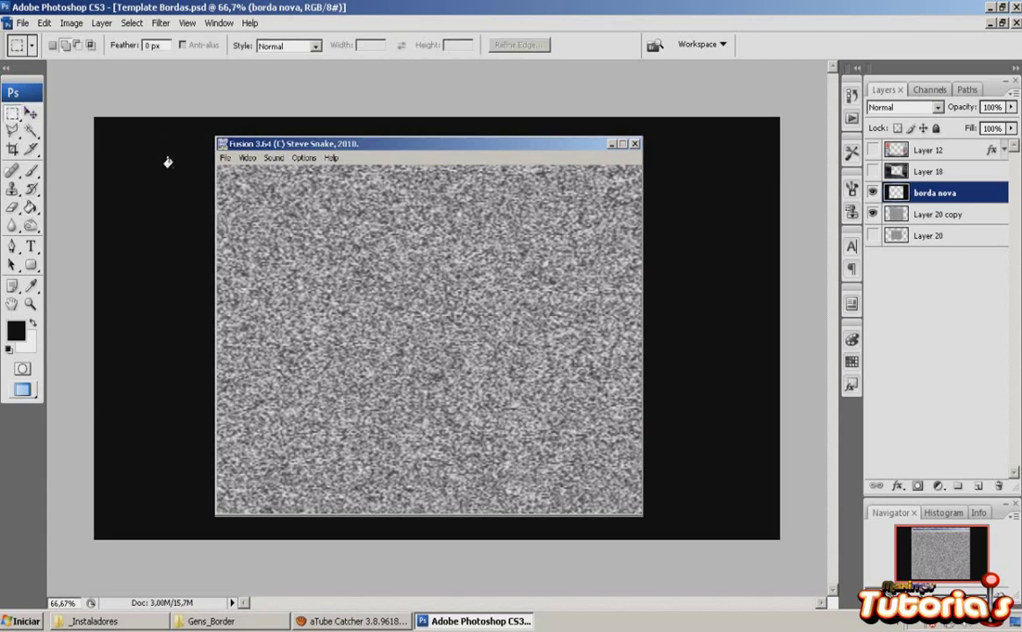
drag(187, 130, 675, 165)
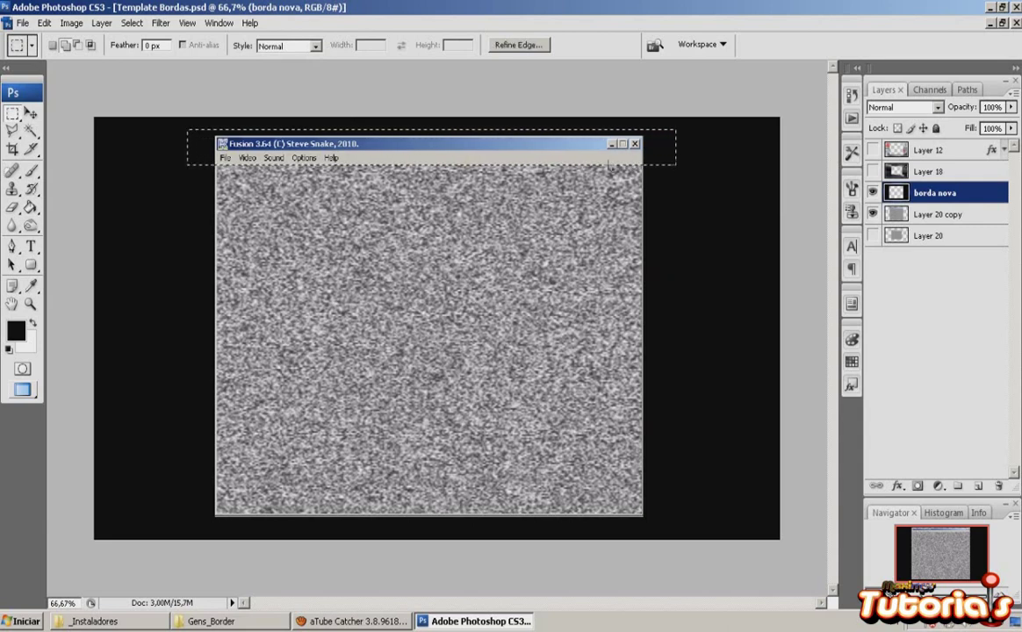
click(32, 172)
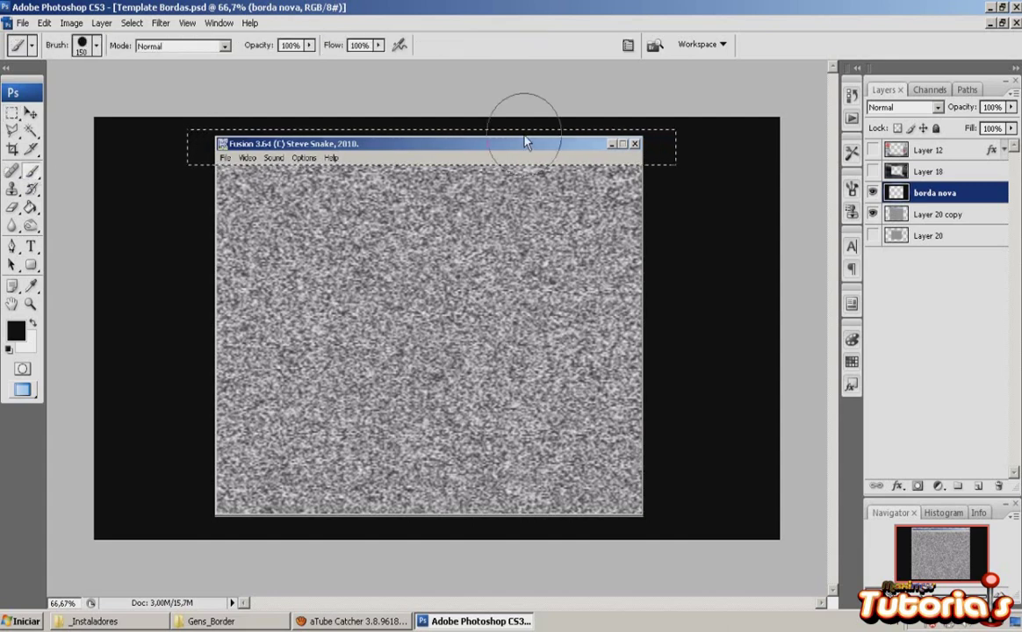
mouse_move(651, 157)
mouse_down()
mouse_move(371, 137)
mouse_move(230, 144)
mouse_up()
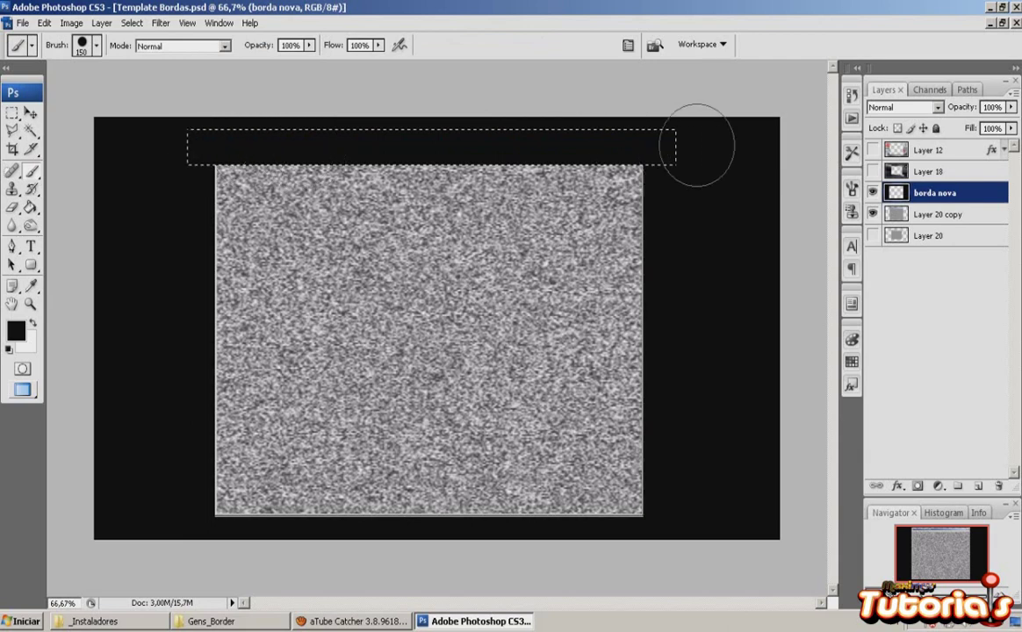
key(ctrl+d)
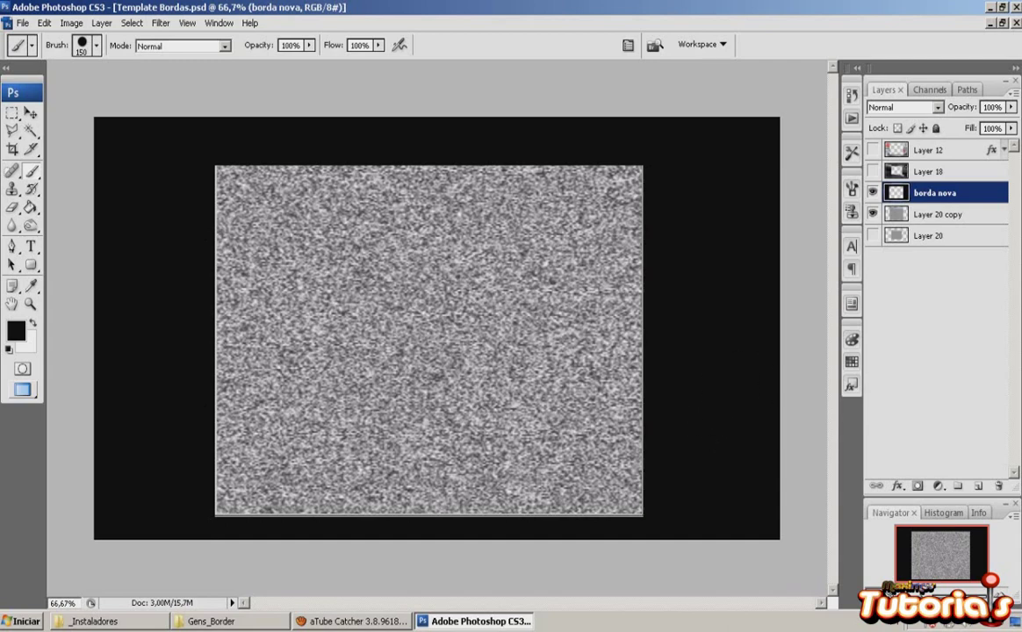
click(873, 214)
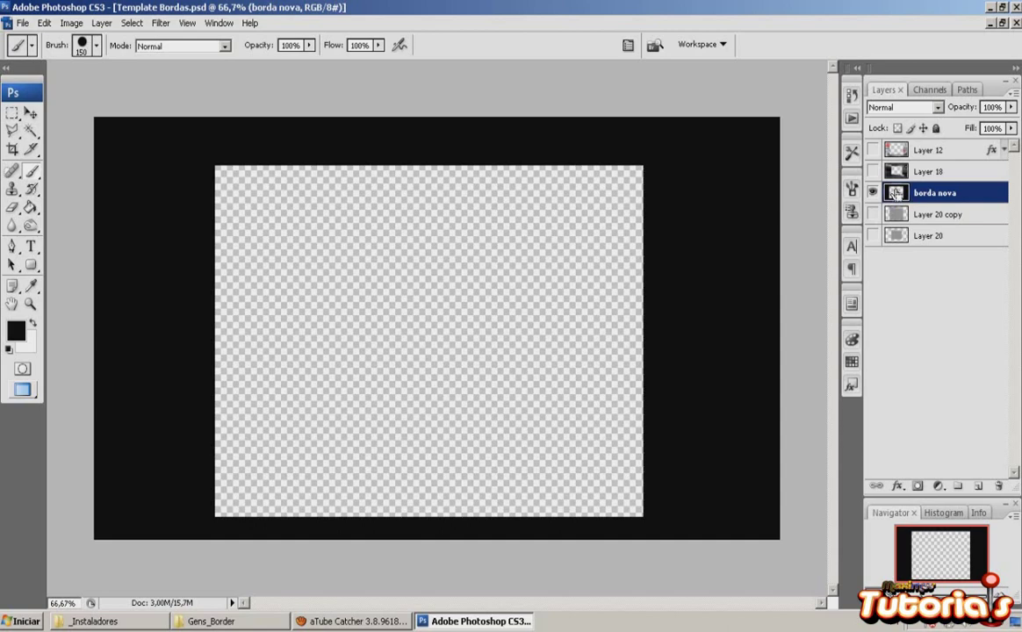
Step: Load the outline of the borda nova layer as a selection and convert it to a border selection 3 pixels wide
ctrl+click(894, 193)
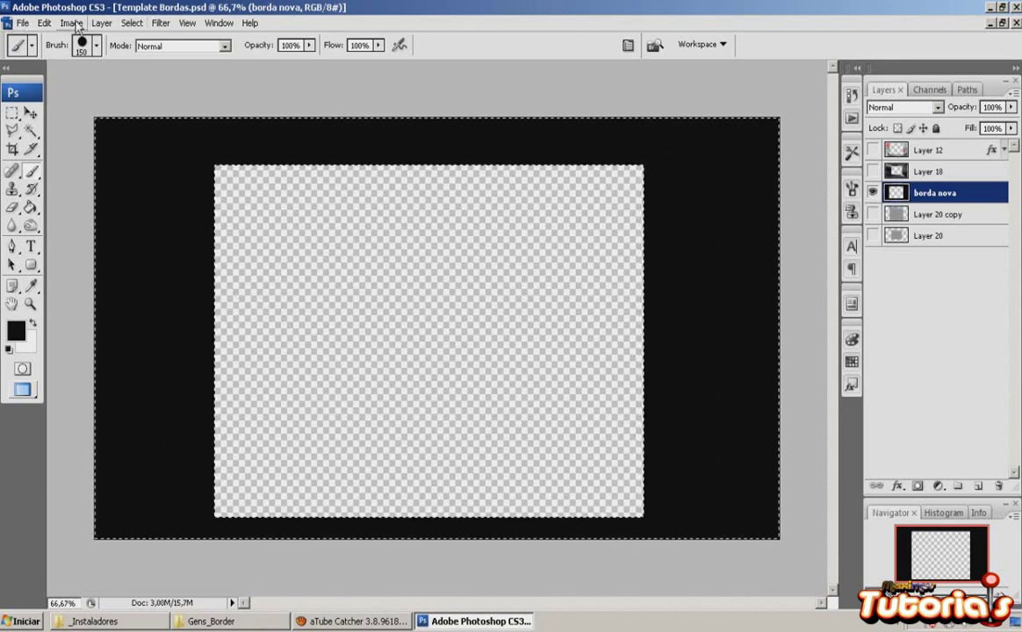
click(131, 23)
mouse_move(145, 188)
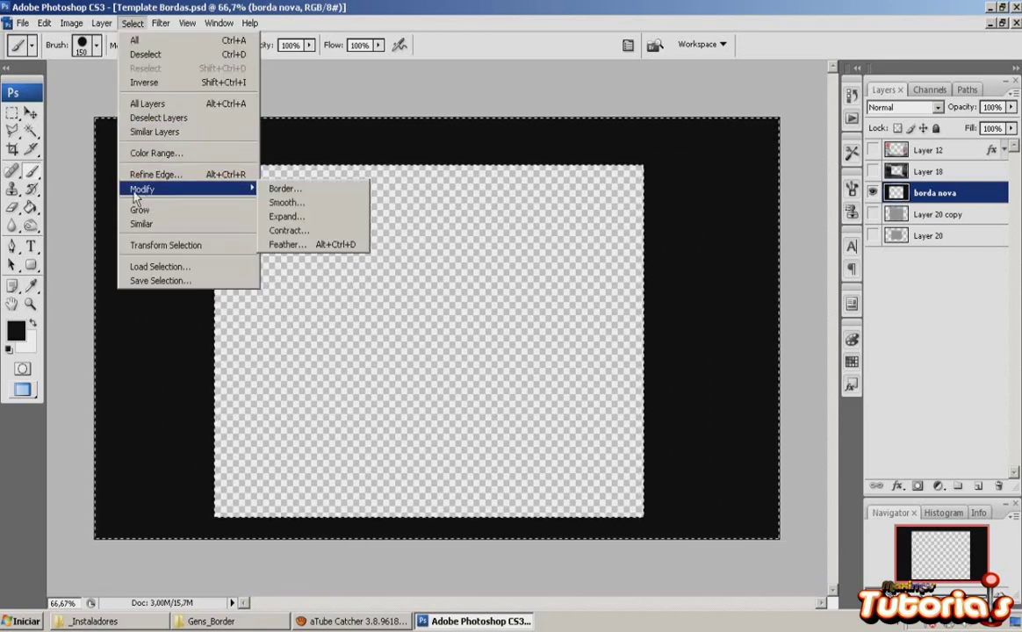
click(284, 191)
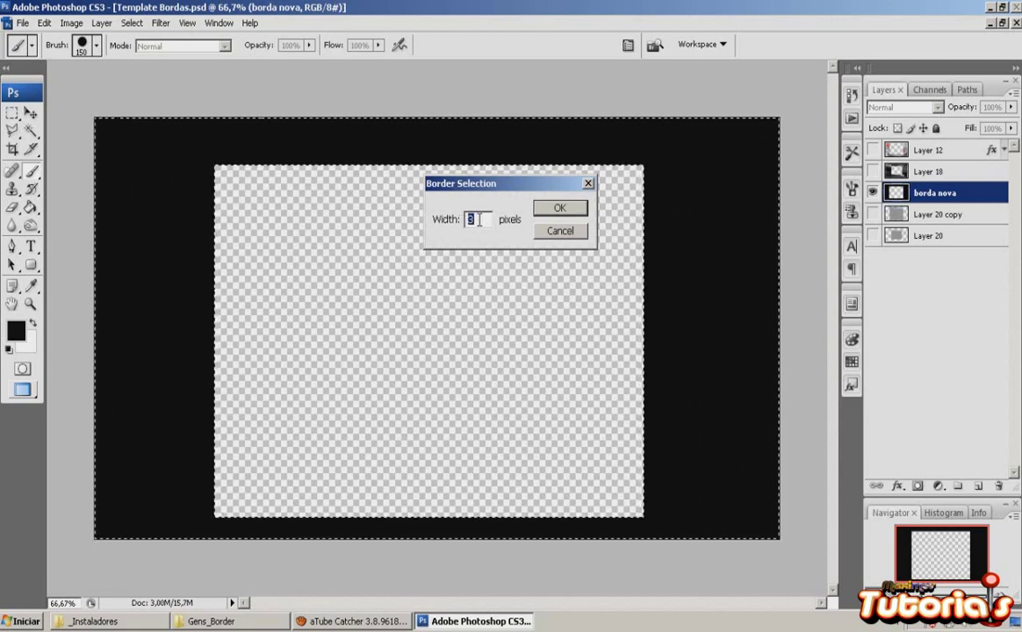
click(552, 211)
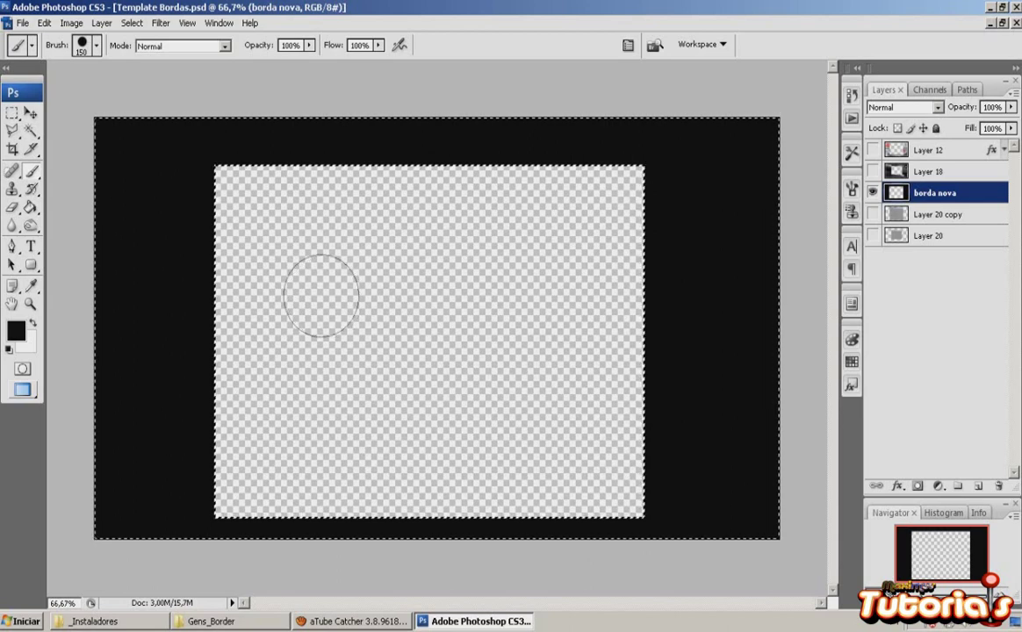
Step: Erase the outer edges of borda nova within the border selection, reduce the eraser size to 90, and clear the selection
key(e)
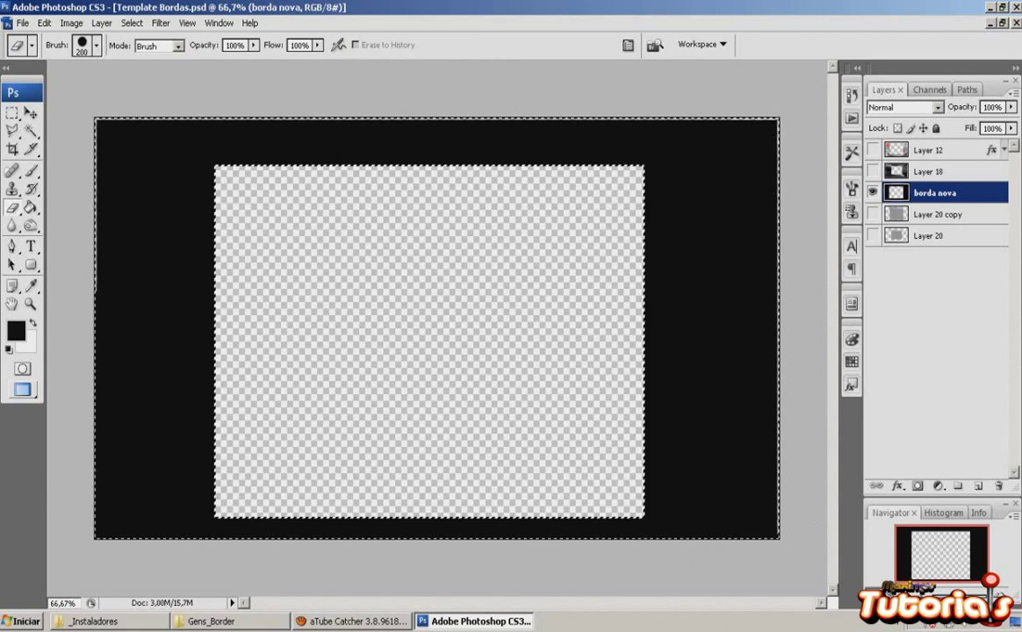
key(bracketleft)
key(bracketleft)
key(bracketleft)
key(bracketleft)
key(bracketleft)
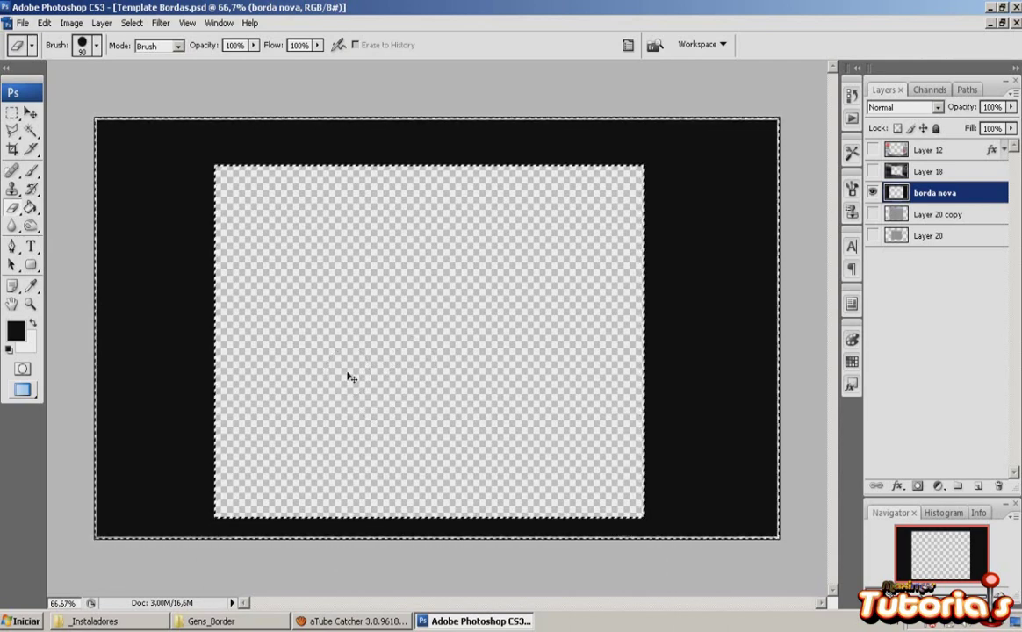
key(ctrl+z)
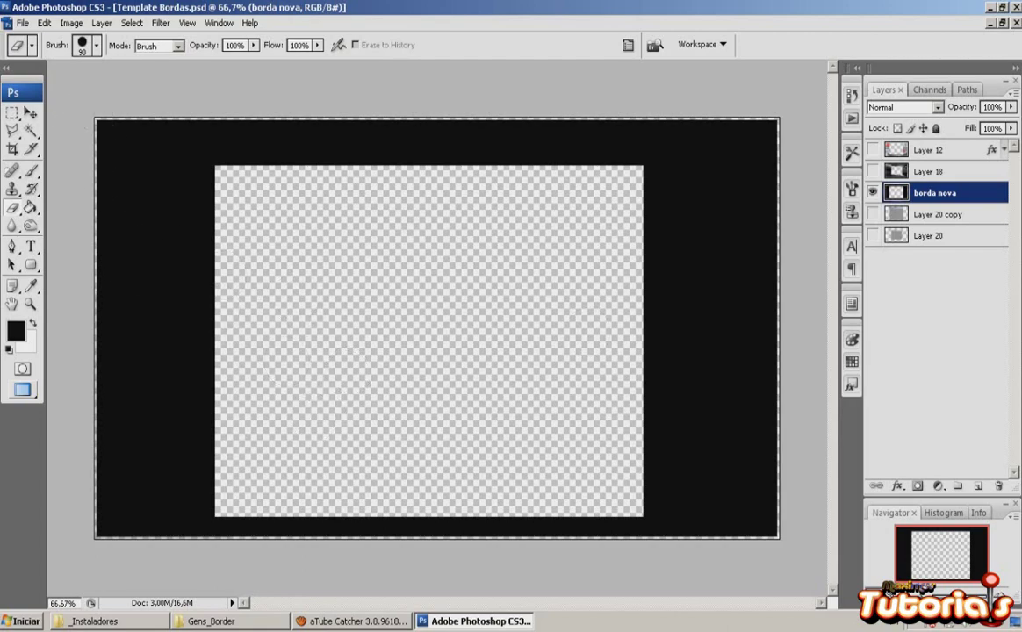
Step: Toggle the visibility of Layer 20 copy to compare the black border with the emulator screen beneath it
click(873, 214)
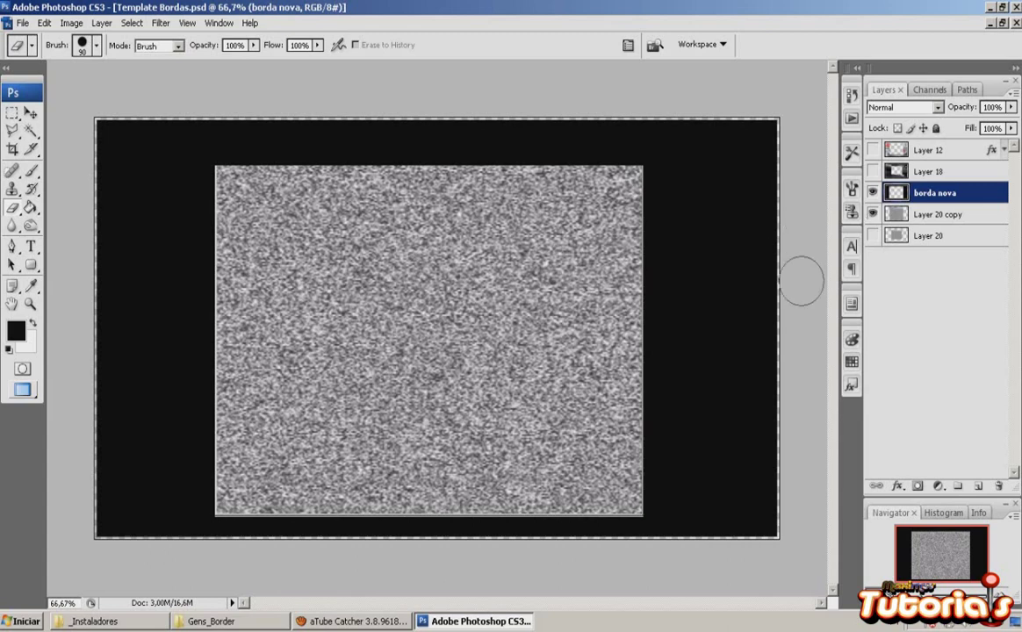
click(873, 215)
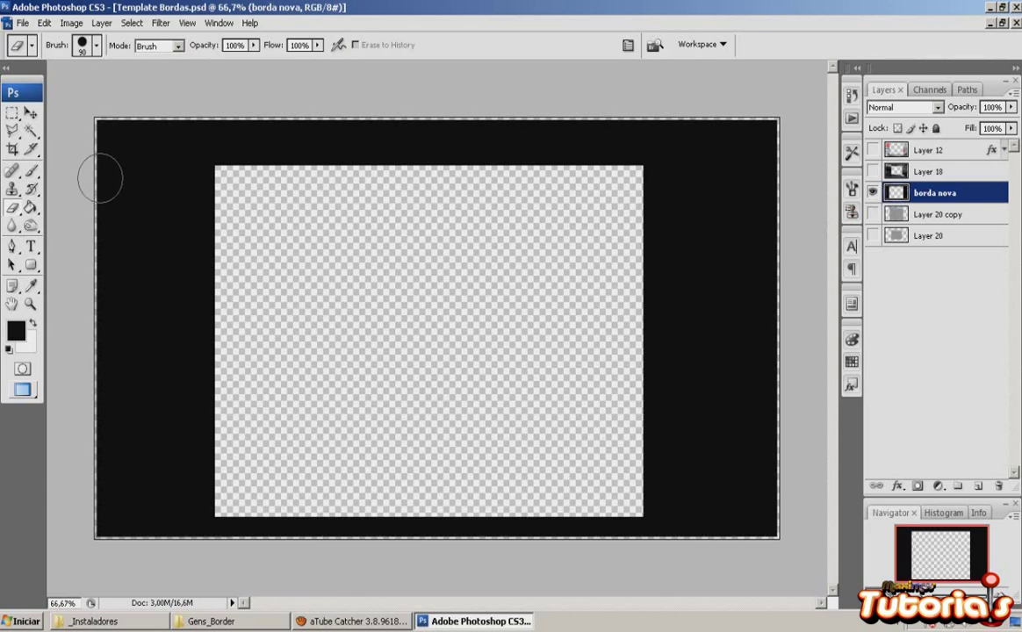
click(872, 214)
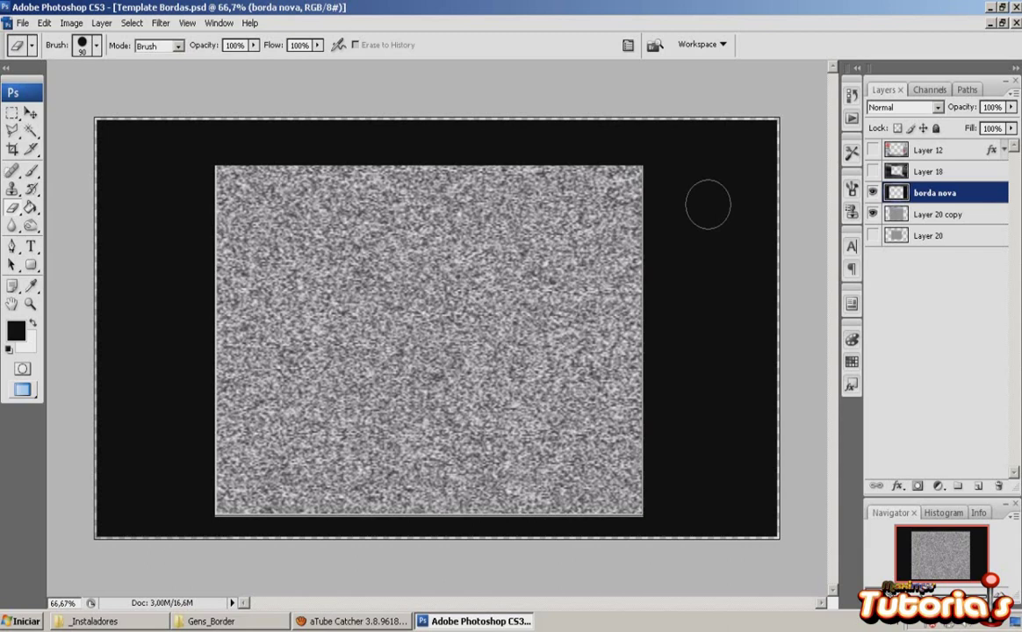
click(23, 24)
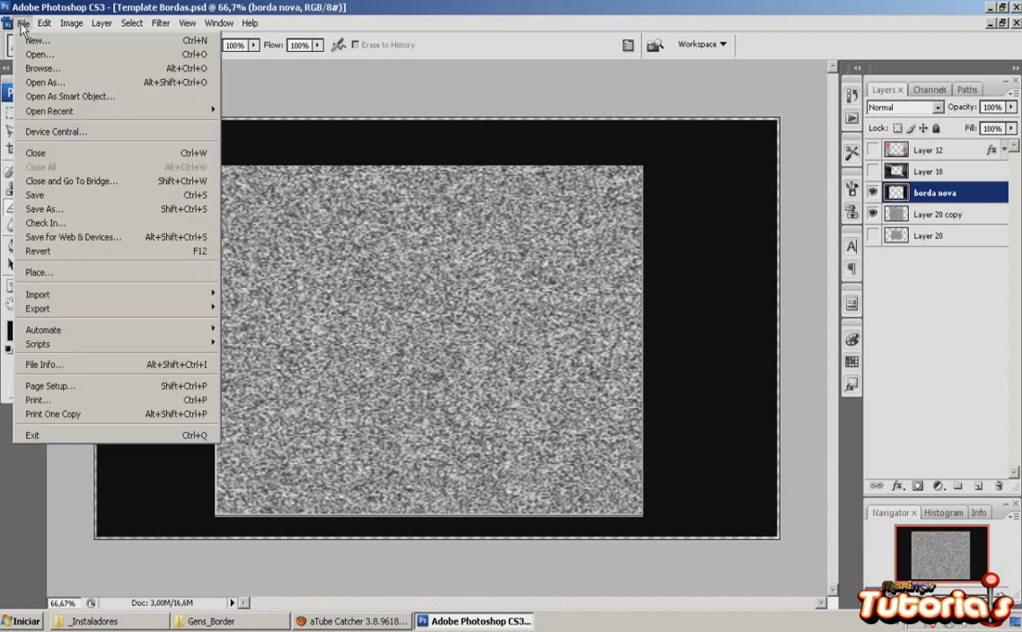
click(95, 273)
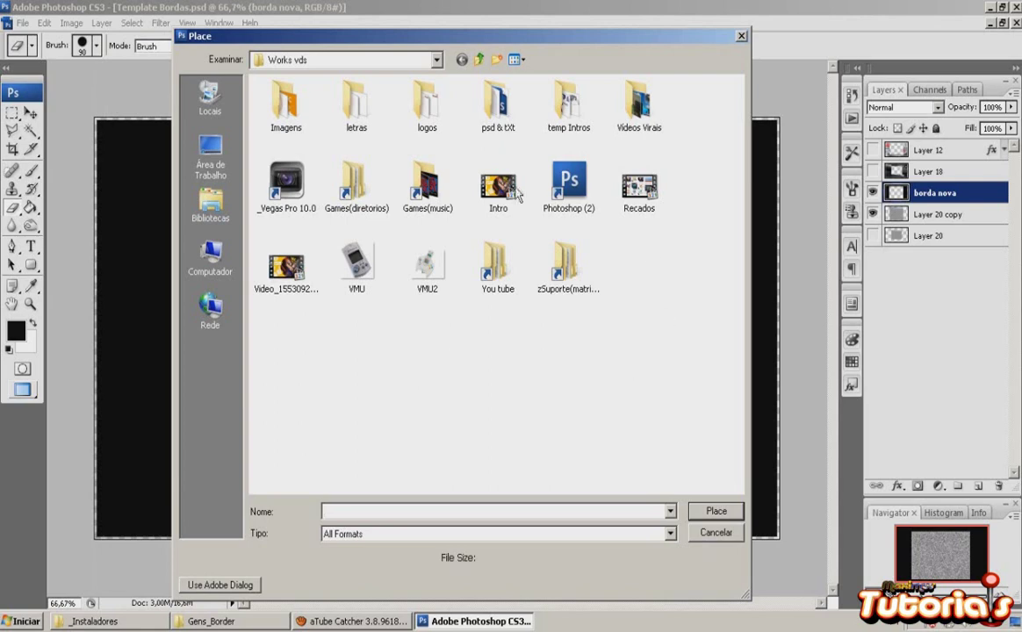
click(716, 532)
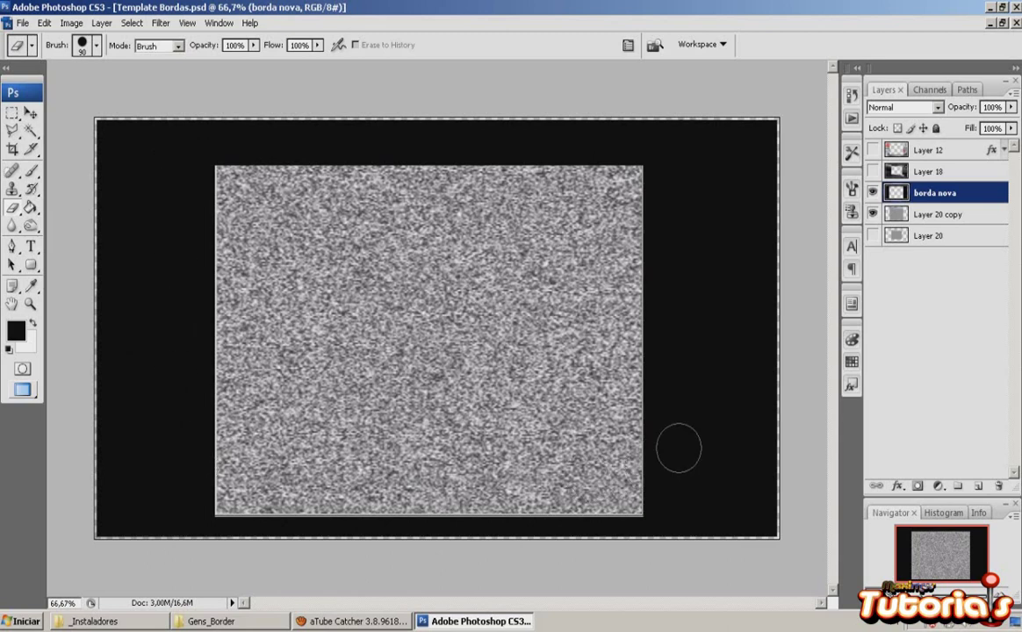
Step: Hide borda nova and Layer 20 copy, show Layer 18, and open Save for Web & Devices for the border image
drag(873, 193, 873, 214)
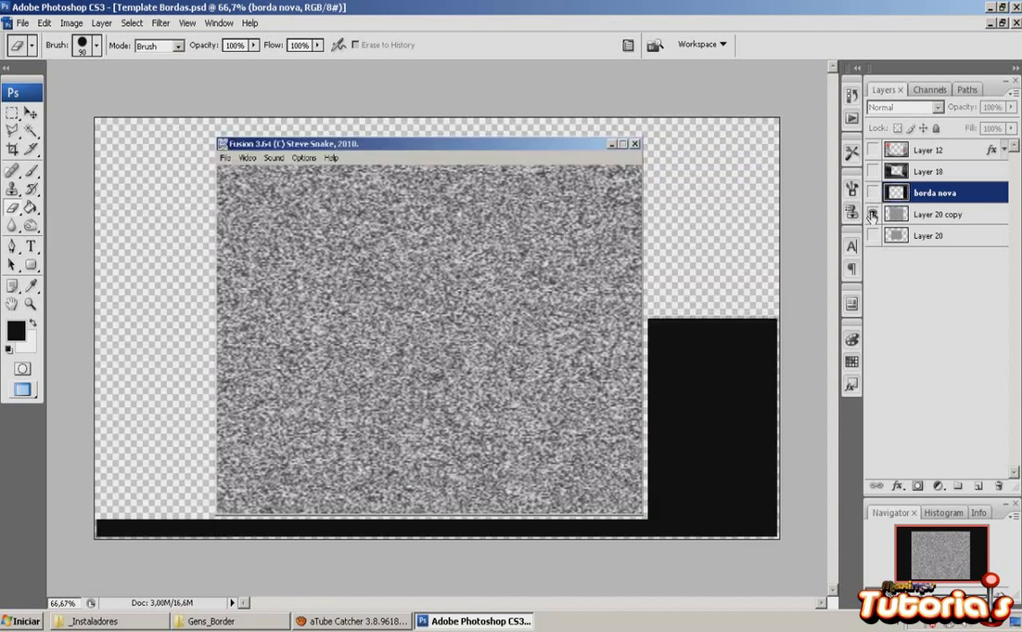
click(873, 172)
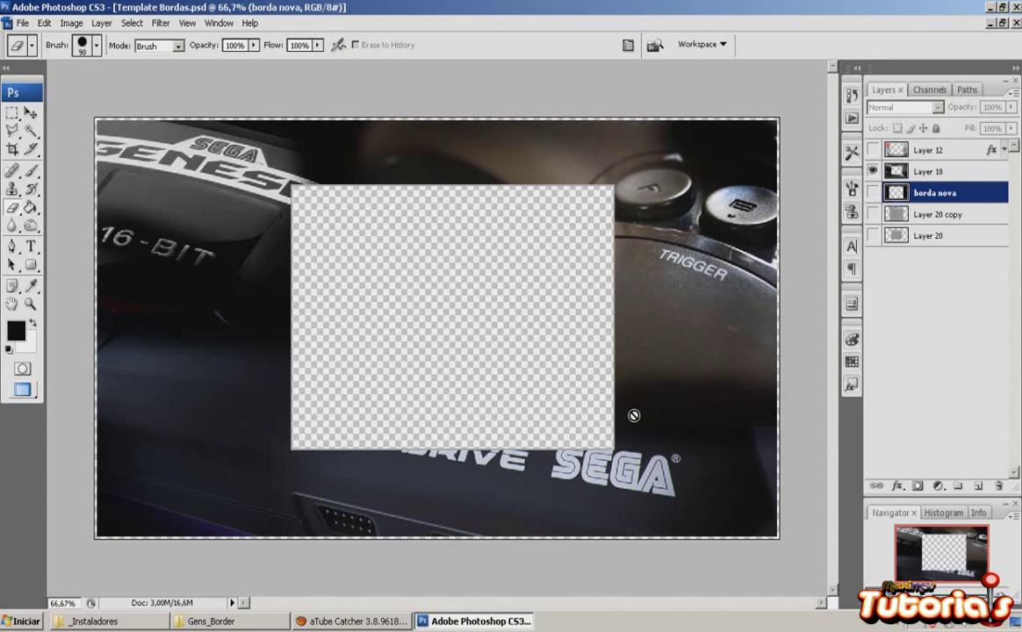
click(30, 22)
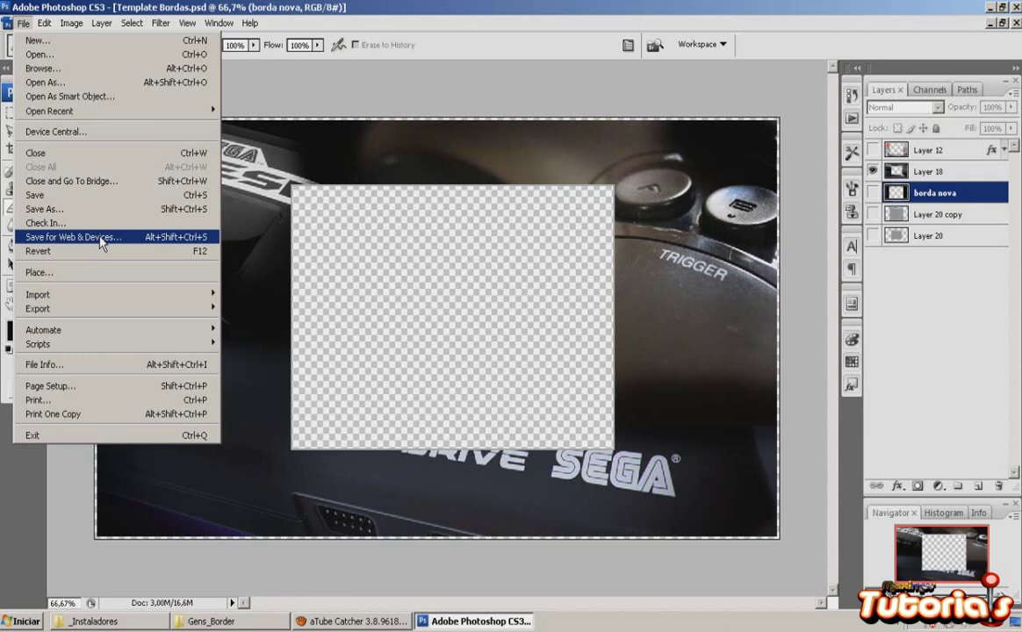
mouse_move(82, 309)
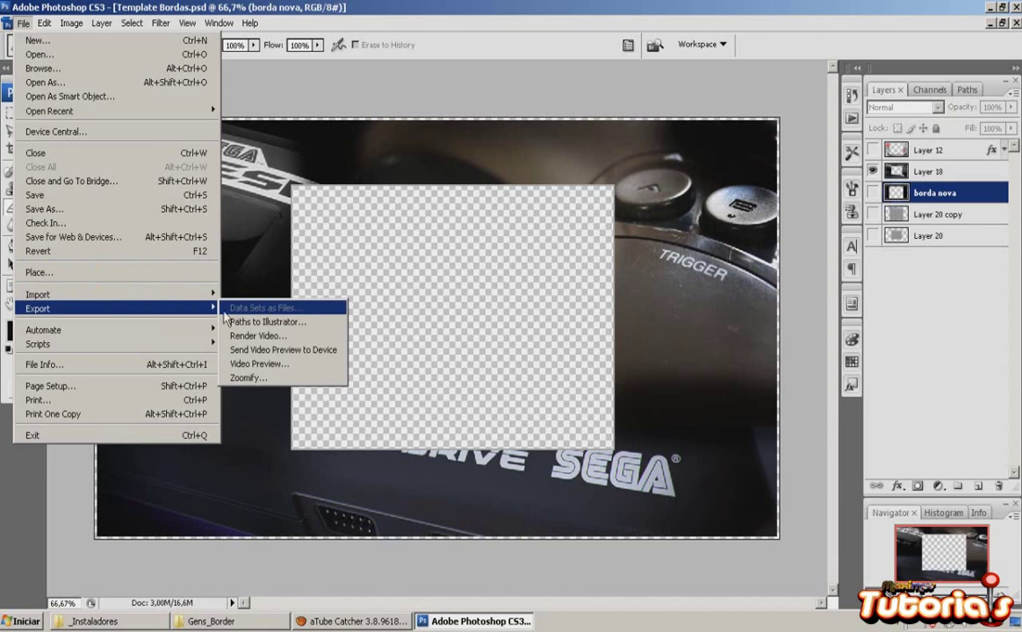
click(91, 237)
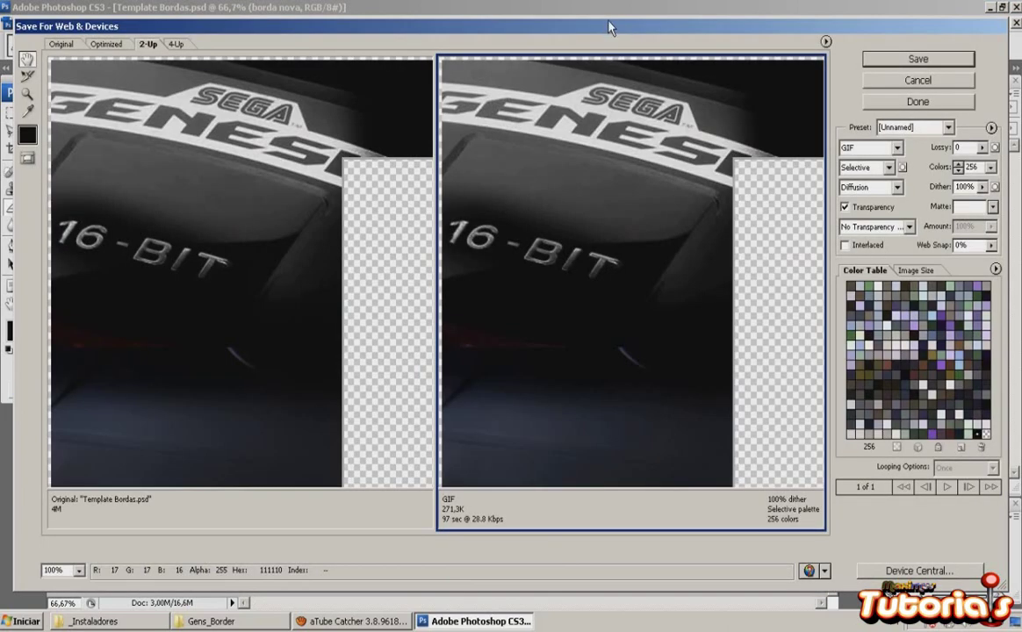
Step: Choose GIF as the export format with Diffusion dithering, leaving Interlaced off
click(897, 148)
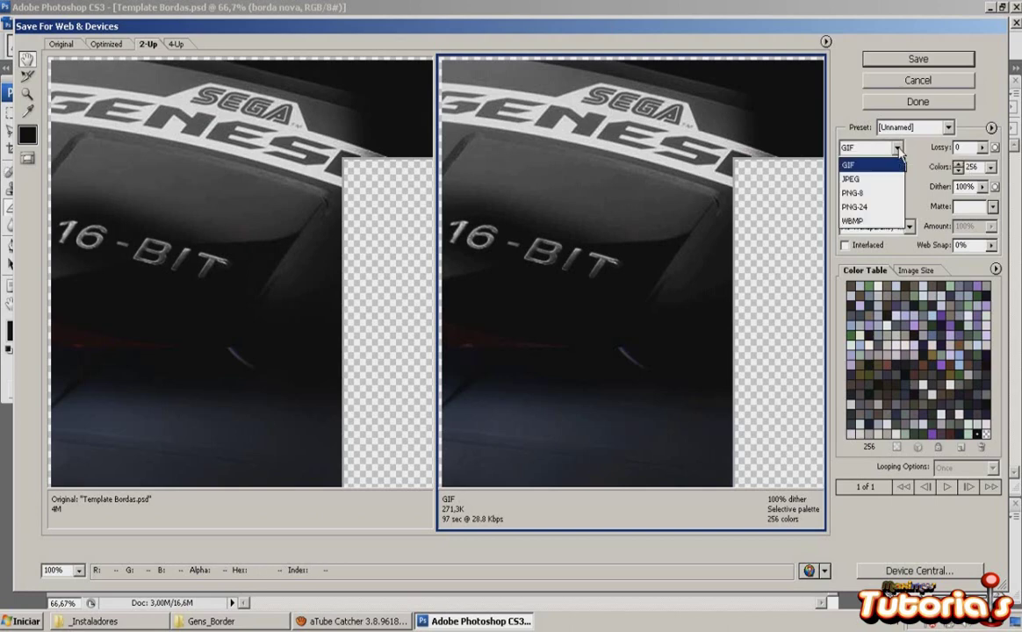
click(851, 165)
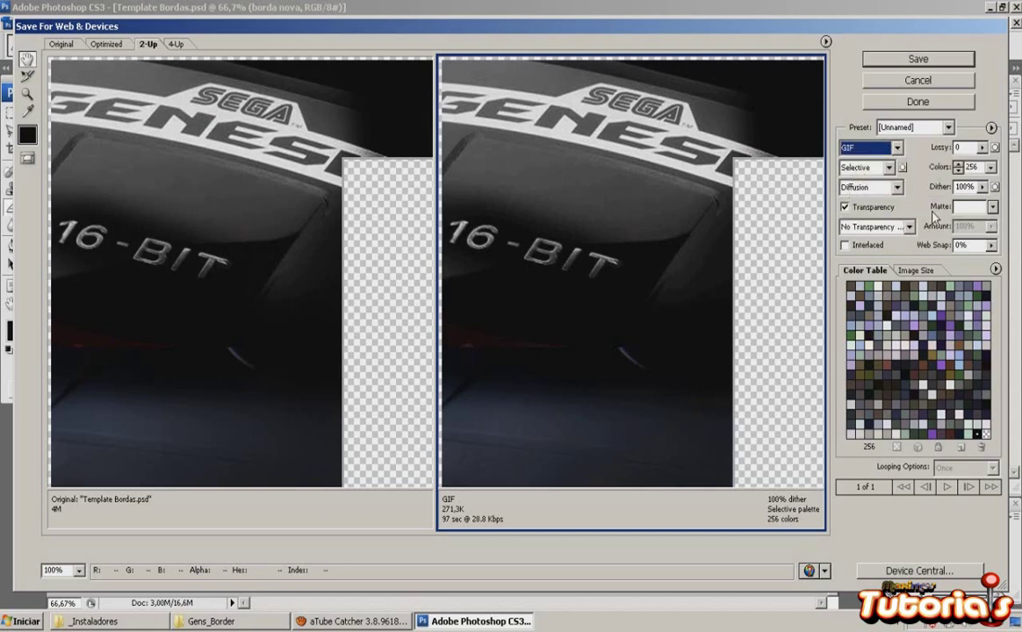
click(983, 187)
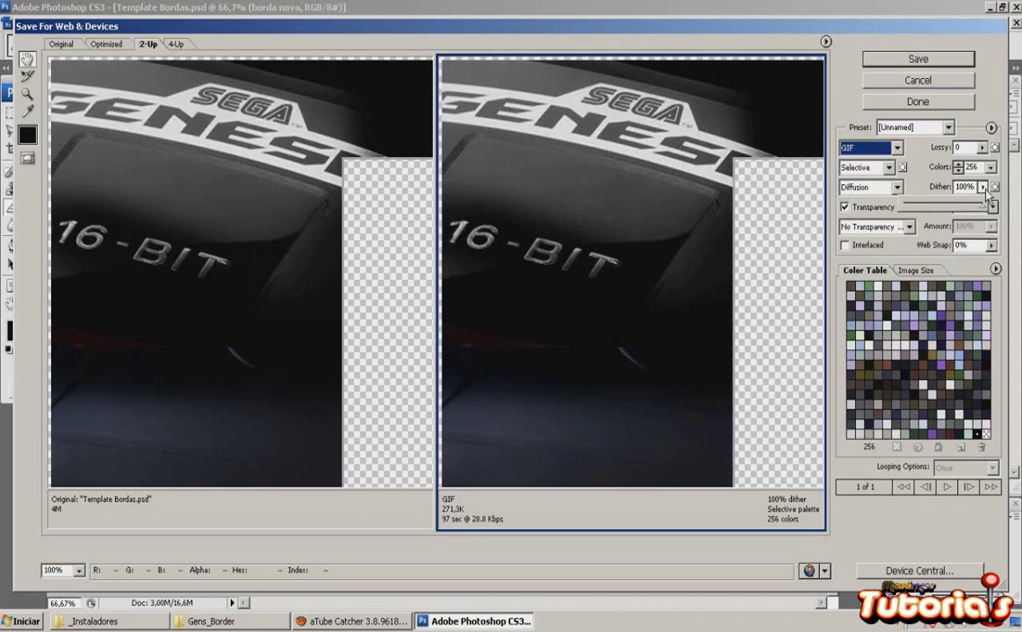
click(990, 208)
click(911, 190)
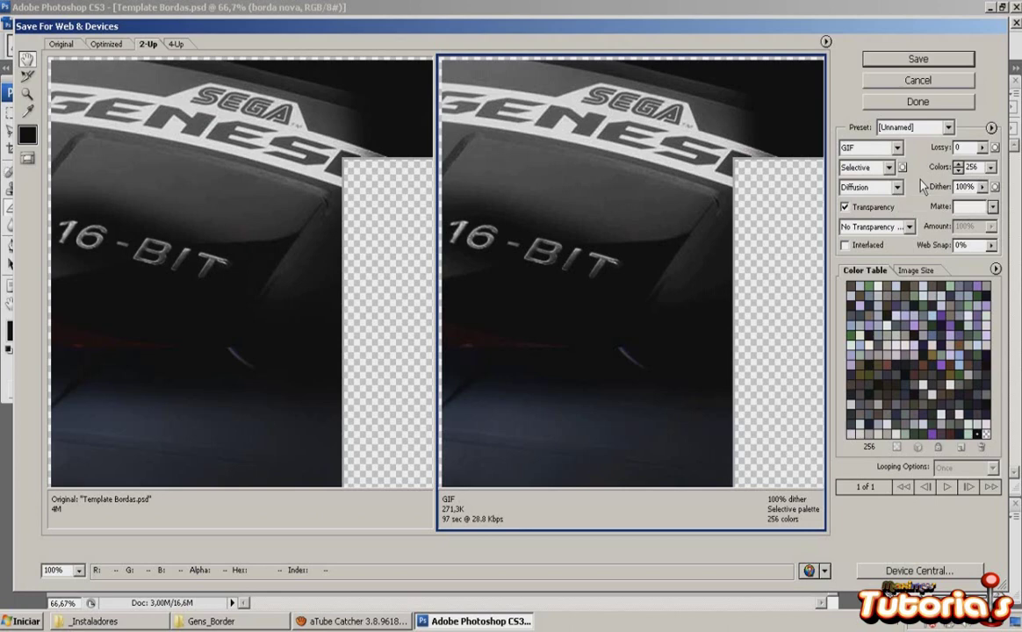
click(845, 246)
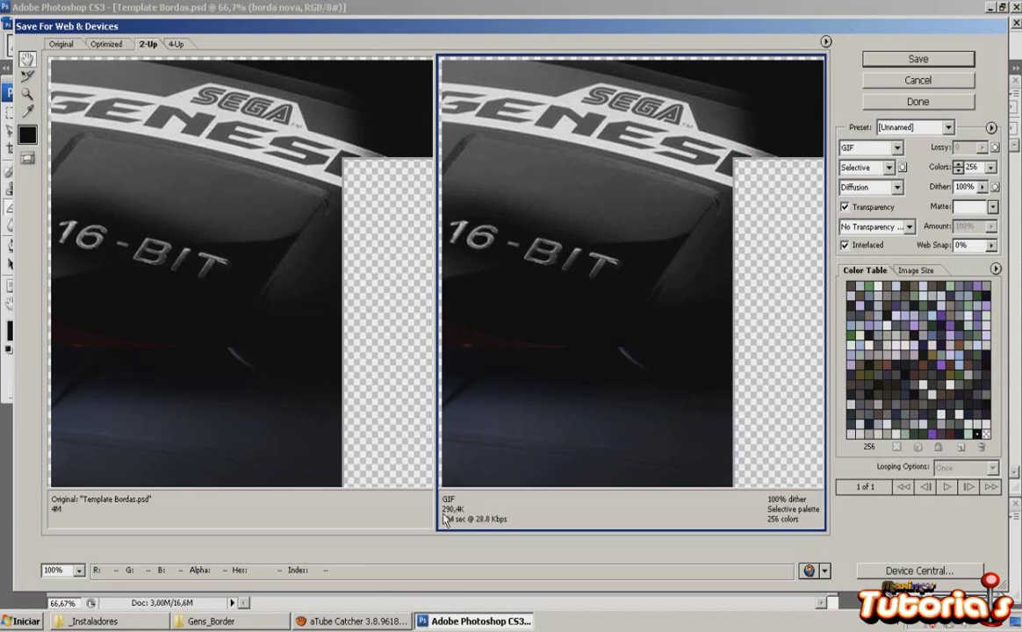
click(846, 246)
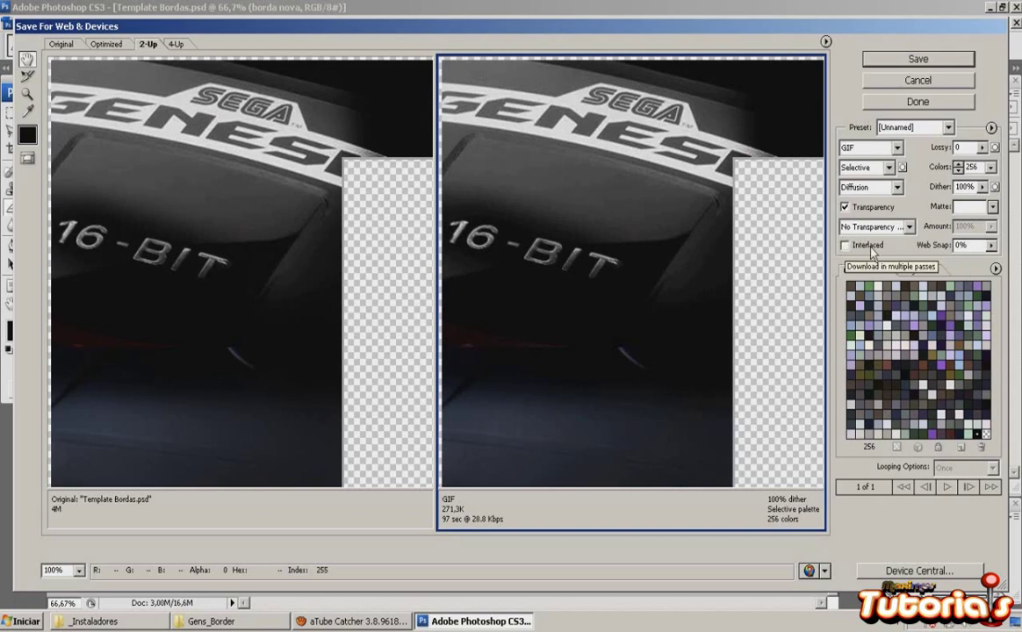
click(896, 188)
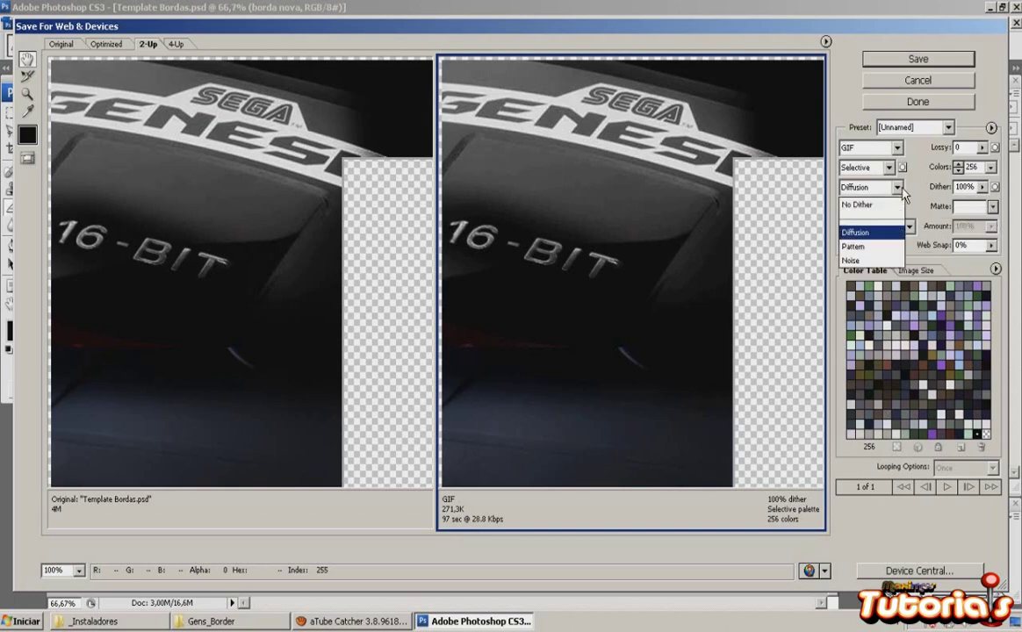
click(853, 232)
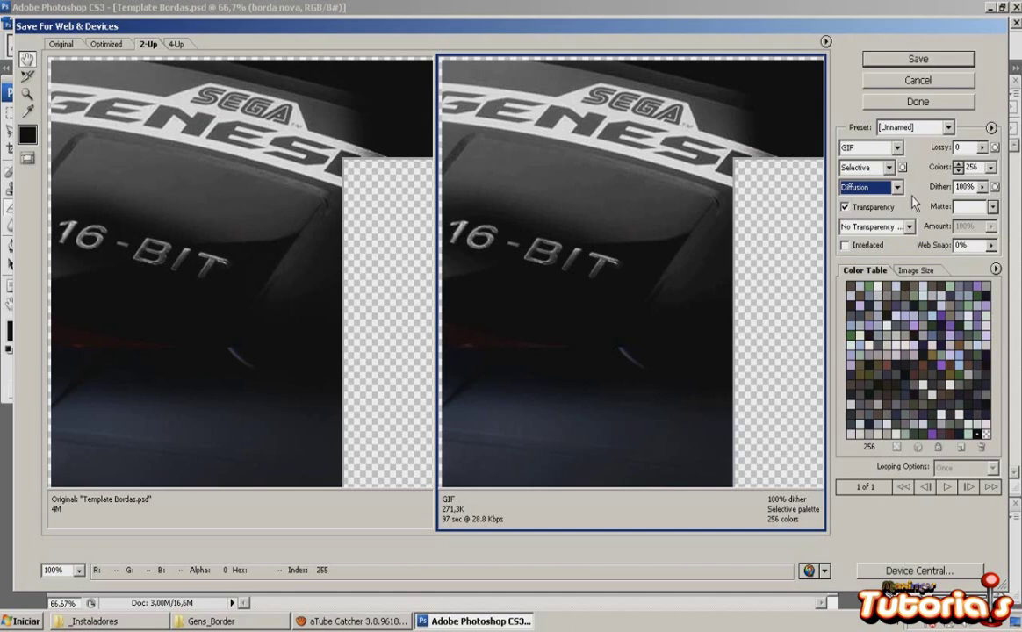
Step: Save the optimized border to the desktop as Bezel with the HTML and Images file type
click(916, 61)
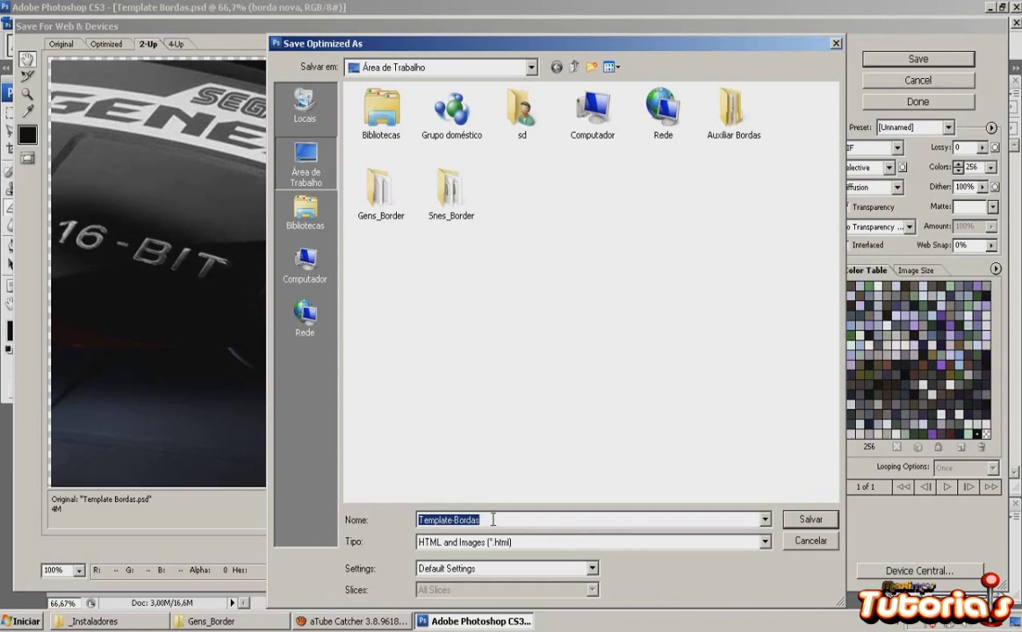
text(Bezel)
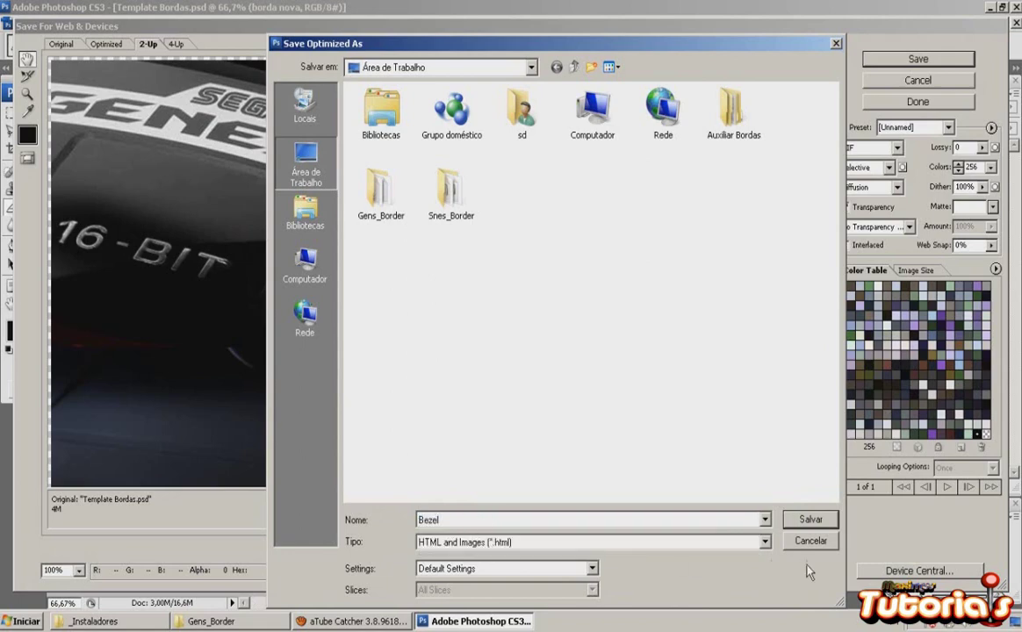
click(764, 543)
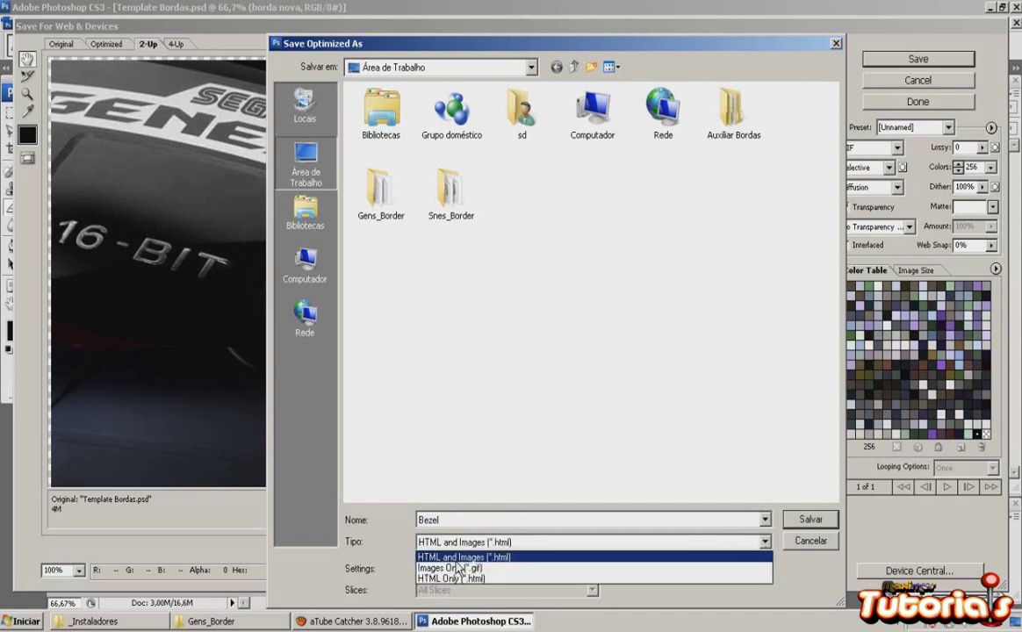
click(737, 556)
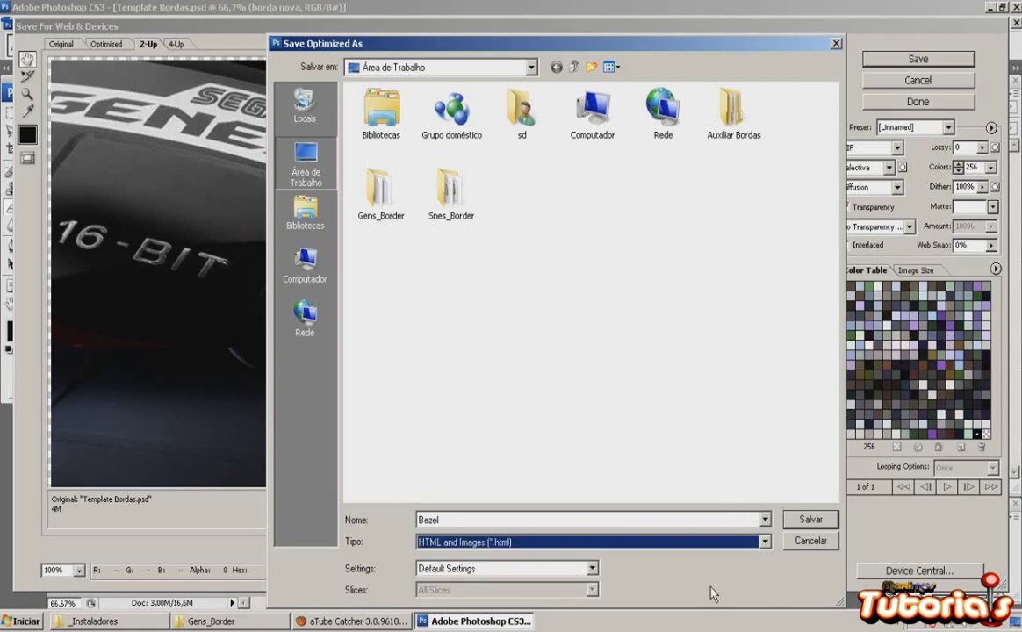
click(800, 524)
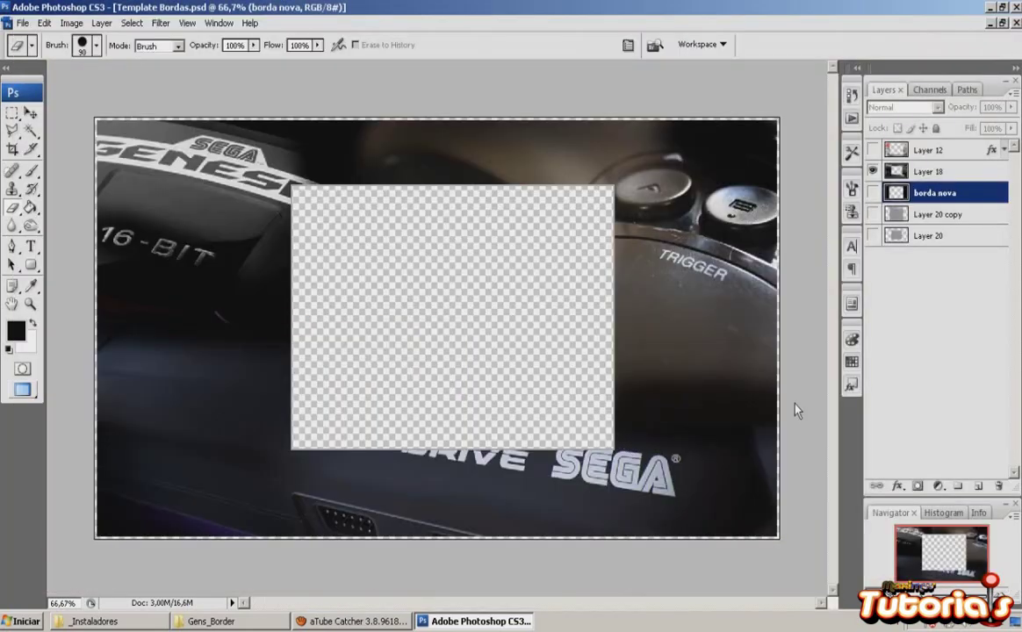
Step: Minimise the open windows, open the exported images folder on the desktop, and select the Bezel image
click(990, 7)
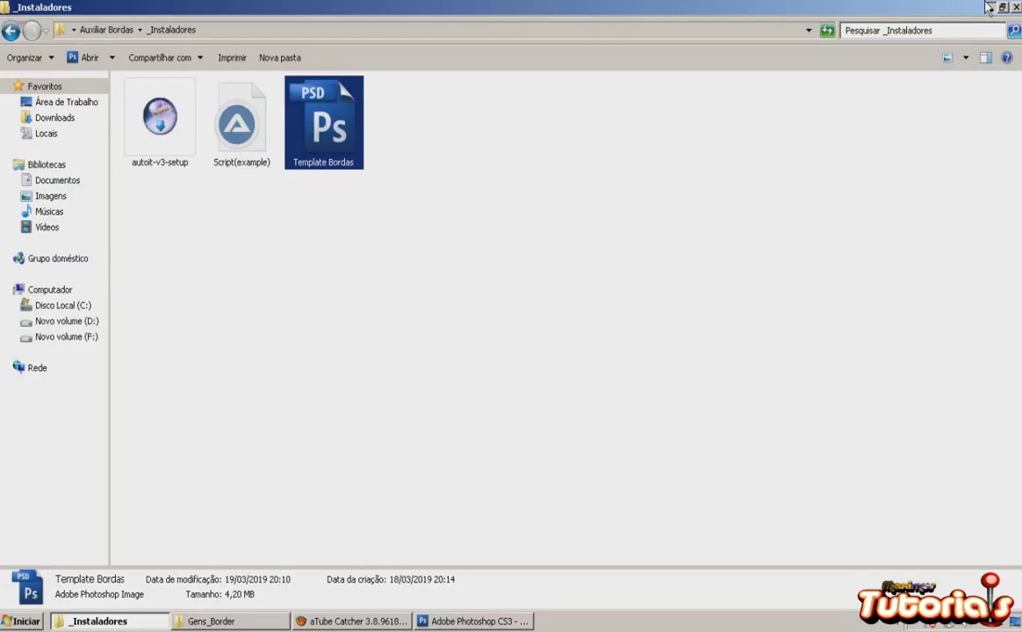
click(989, 7)
click(992, 7)
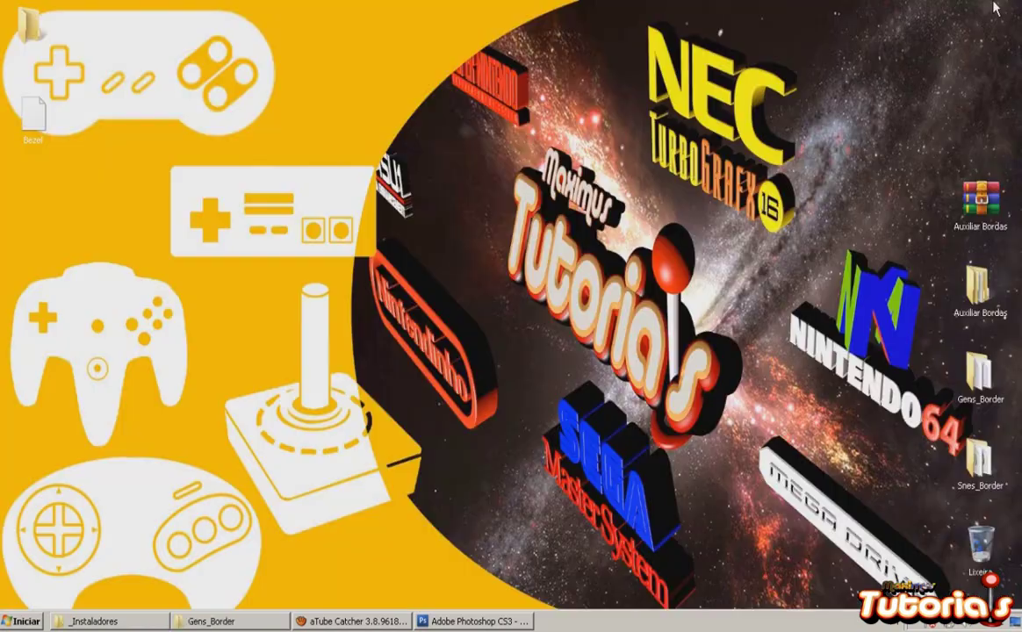
double_click(30, 33)
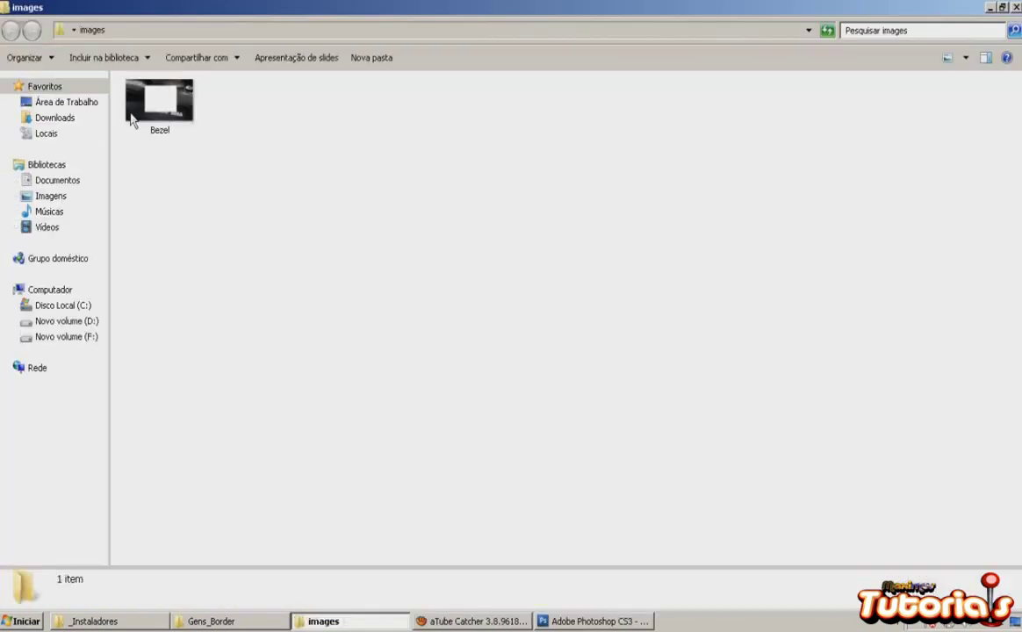
drag(118, 104, 158, 183)
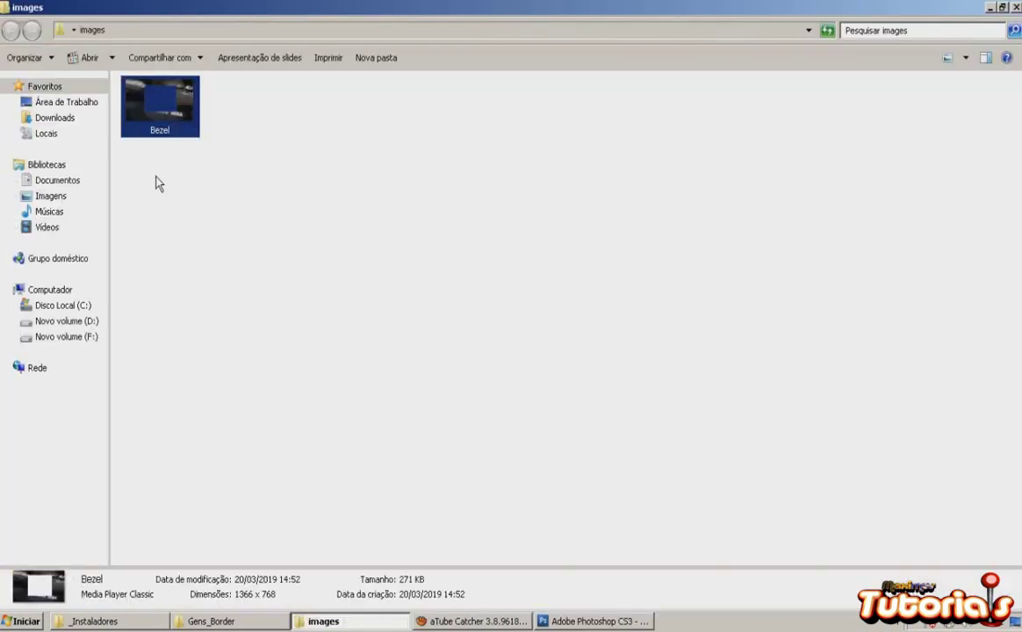
Step: Preview the exported Bezel image in the photo viewer and close the viewer
right_click(156, 87)
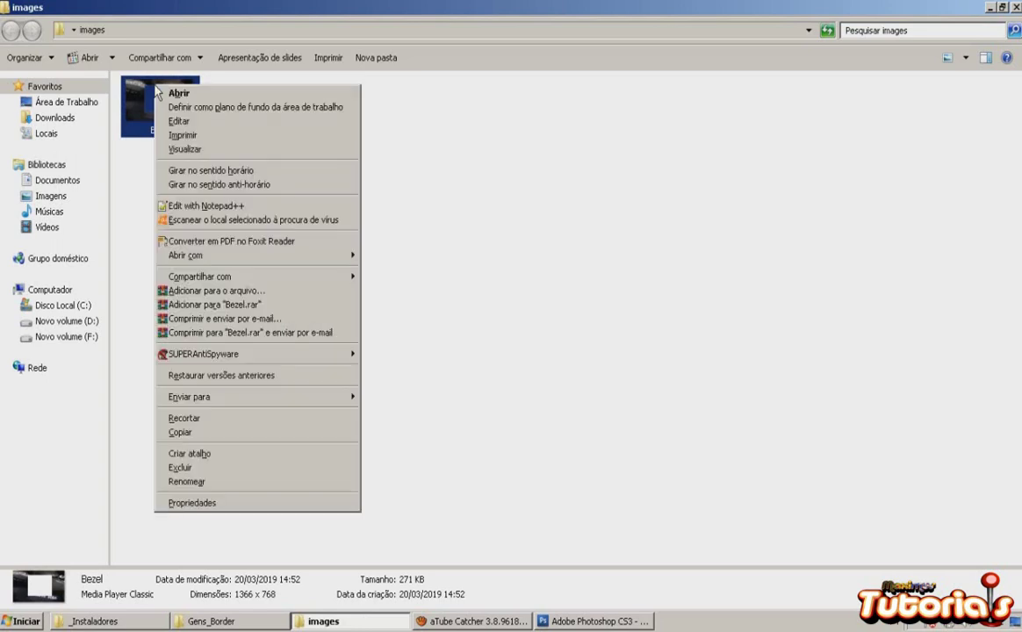
click(197, 150)
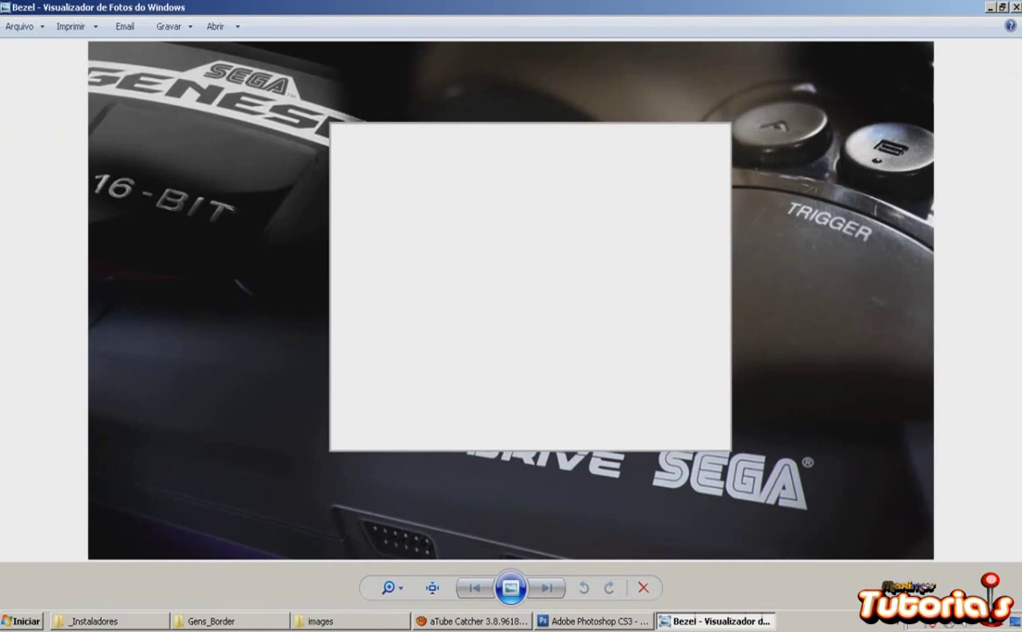
key(alt+F4)
click(279, 381)
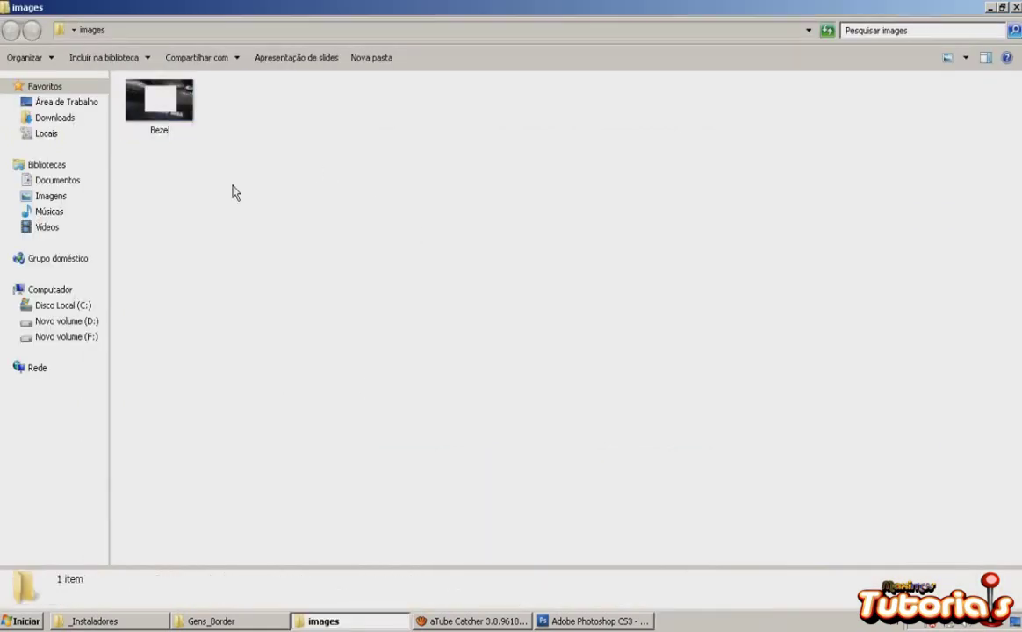
Step: Move the Bezel image from the images folder into the Gens_Border folder
click(193, 116)
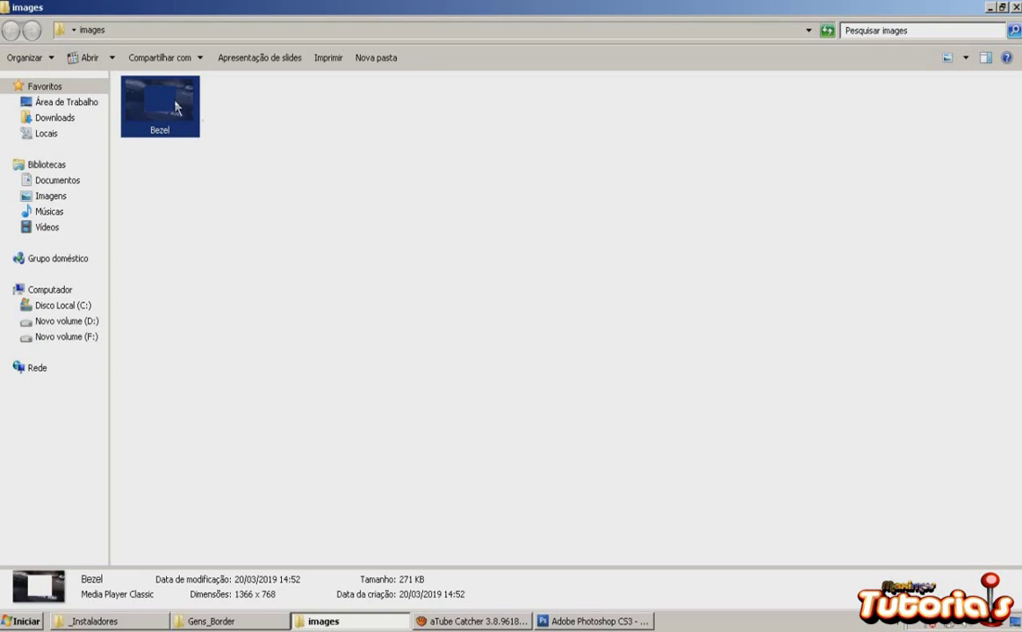
click(211, 621)
click(503, 307)
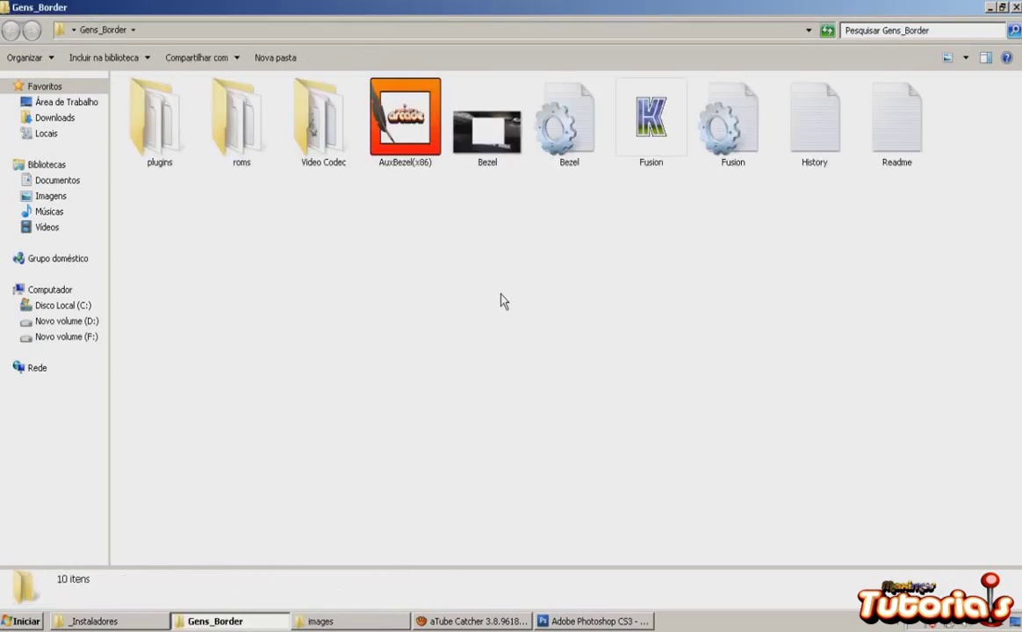
right_click(487, 233)
click(509, 325)
click(449, 239)
Step: Refresh the Gens_Border folder and check the Bezel image placed beside the emulator files
right_click(366, 285)
click(390, 331)
click(481, 136)
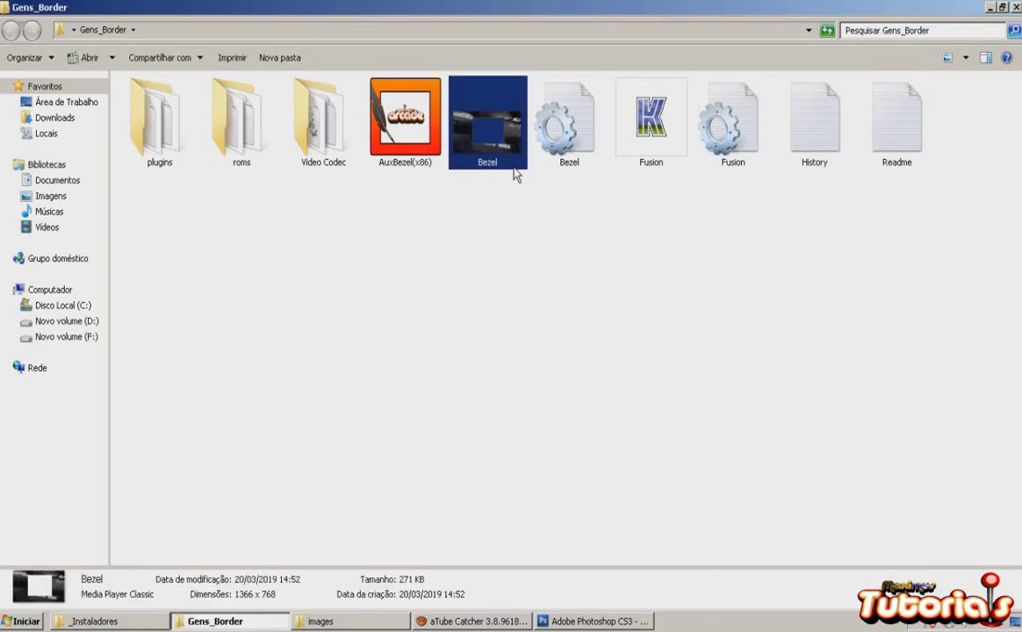
right_click(351, 211)
click(413, 263)
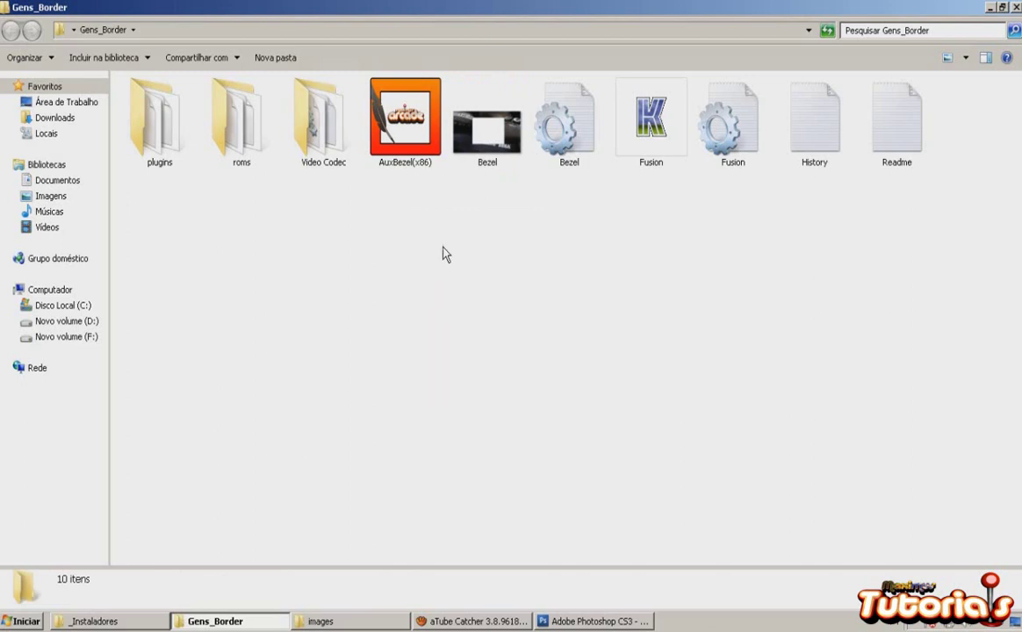
right_click(501, 342)
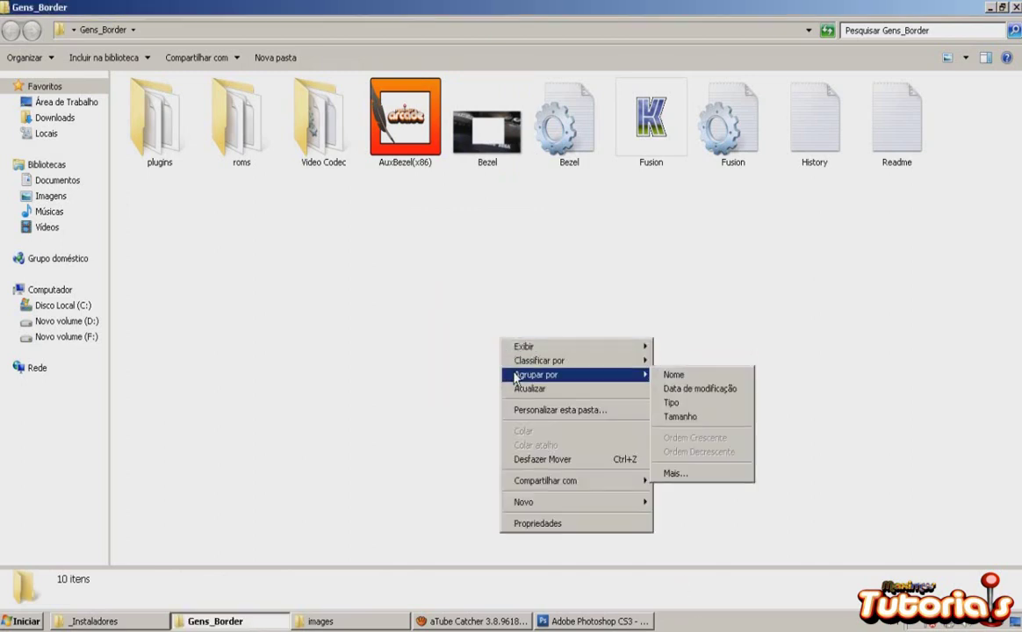
click(518, 391)
click(486, 158)
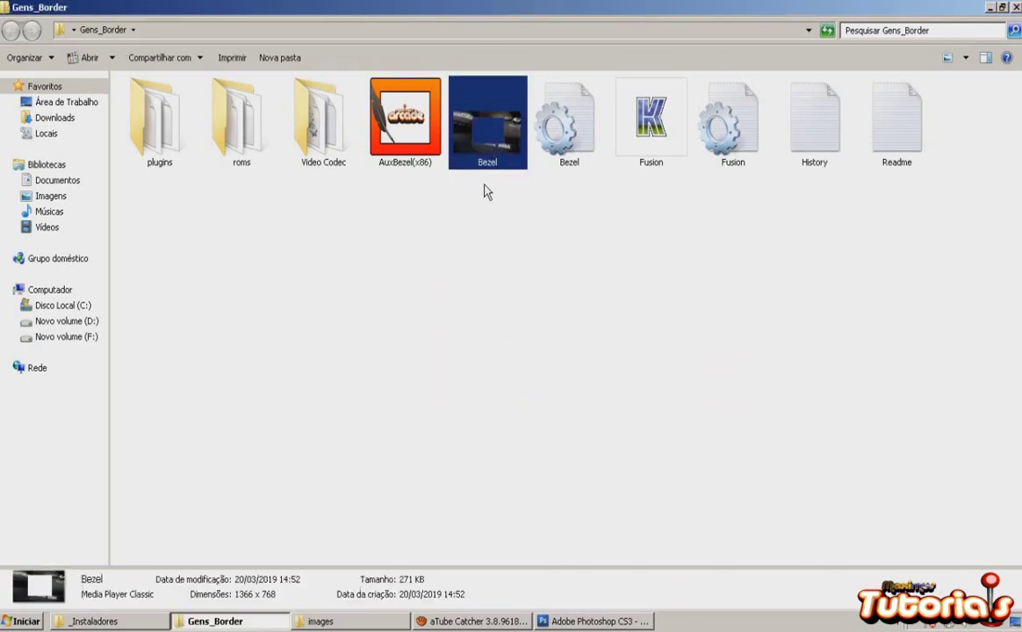
click(539, 244)
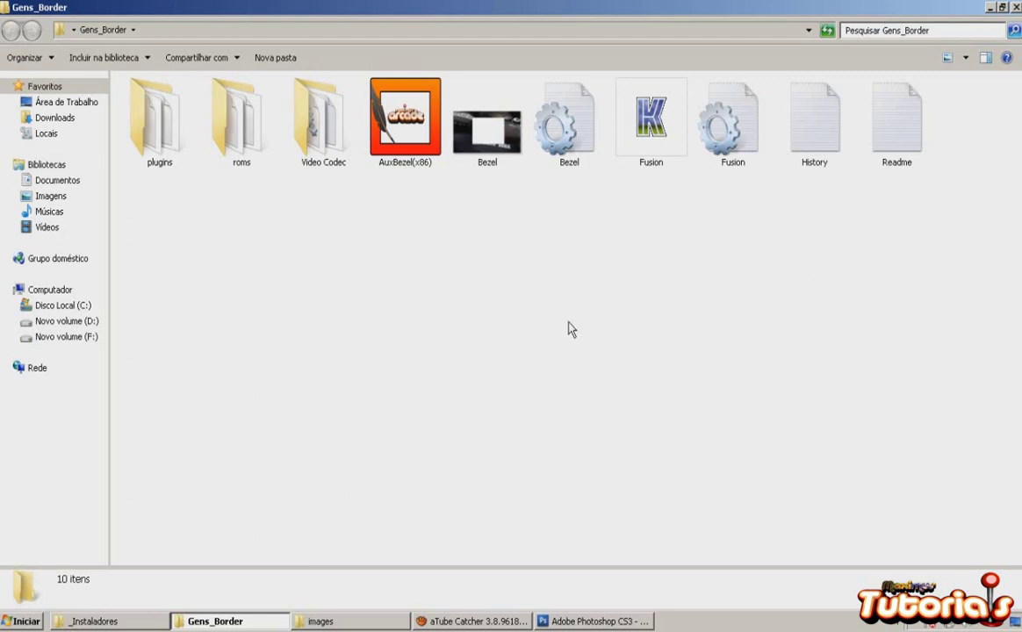
Step: Open the Bezel configuration file from Gens_Border for editing in Notepad and maximise its window
click(391, 118)
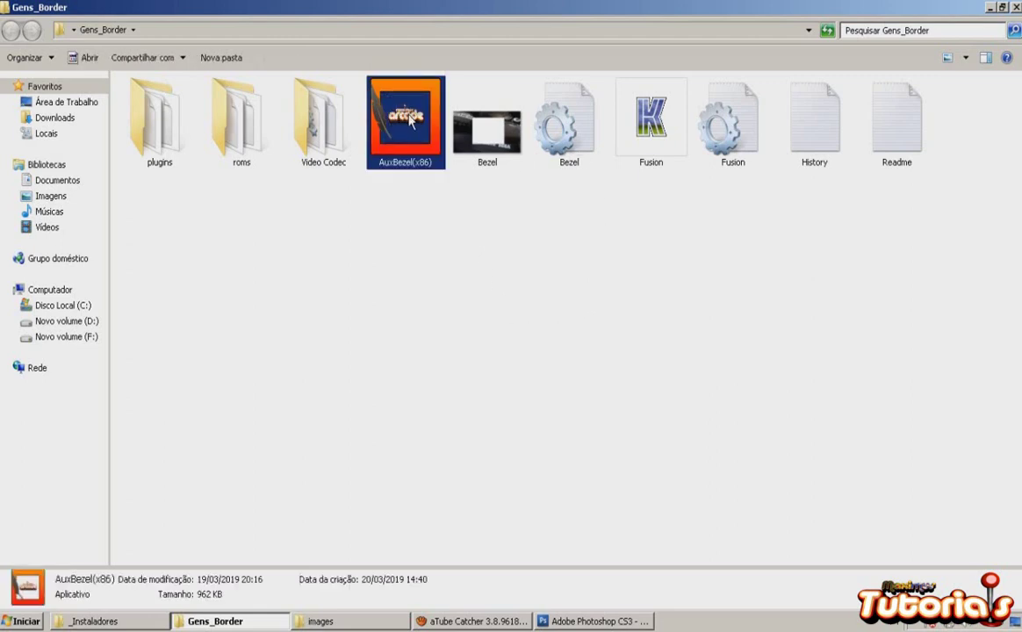
click(562, 131)
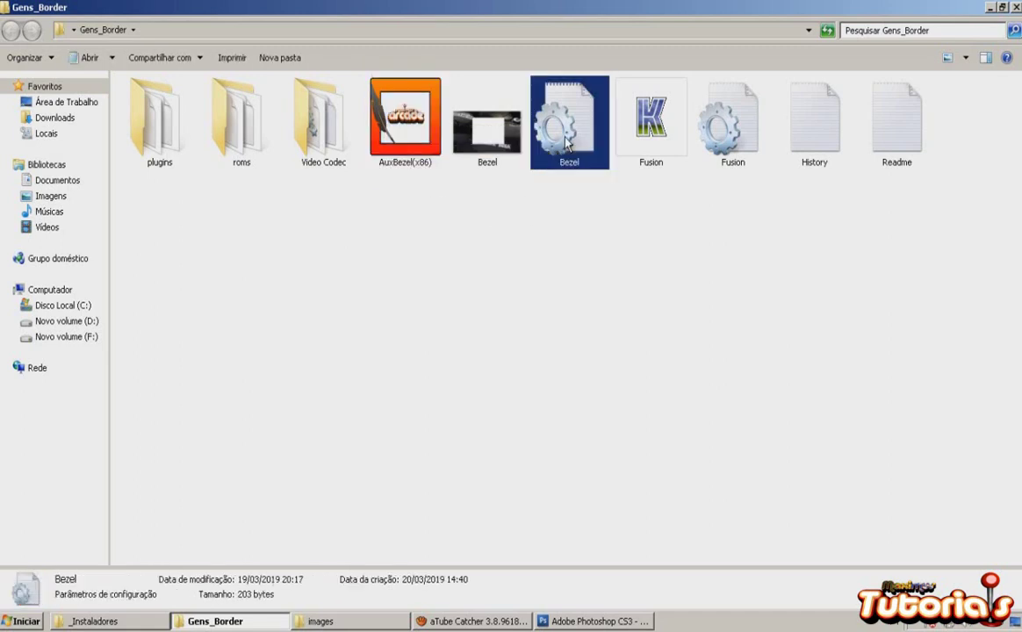
right_click(566, 138)
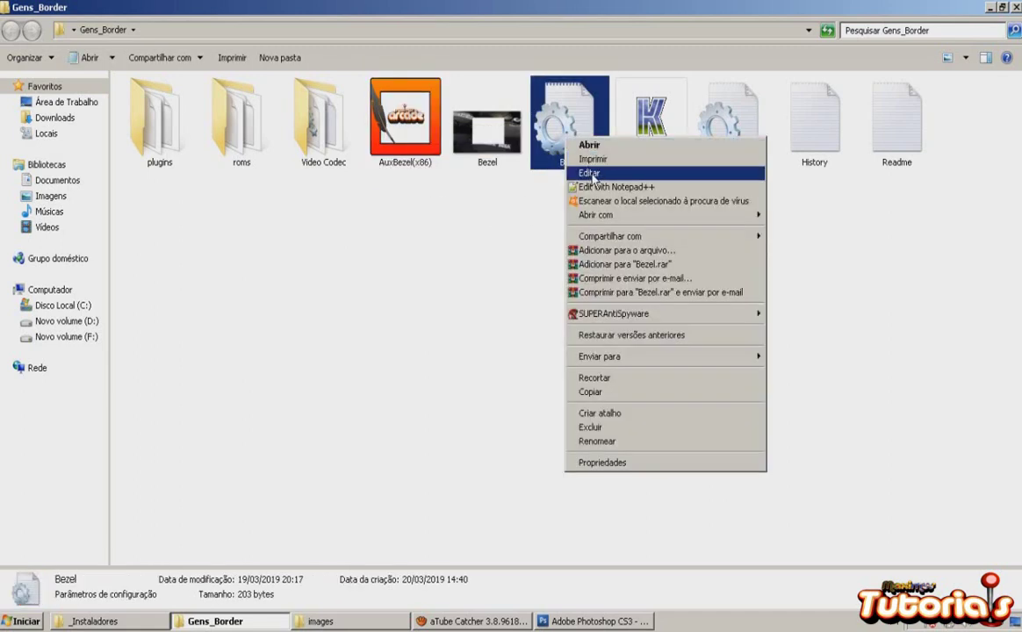
click(591, 173)
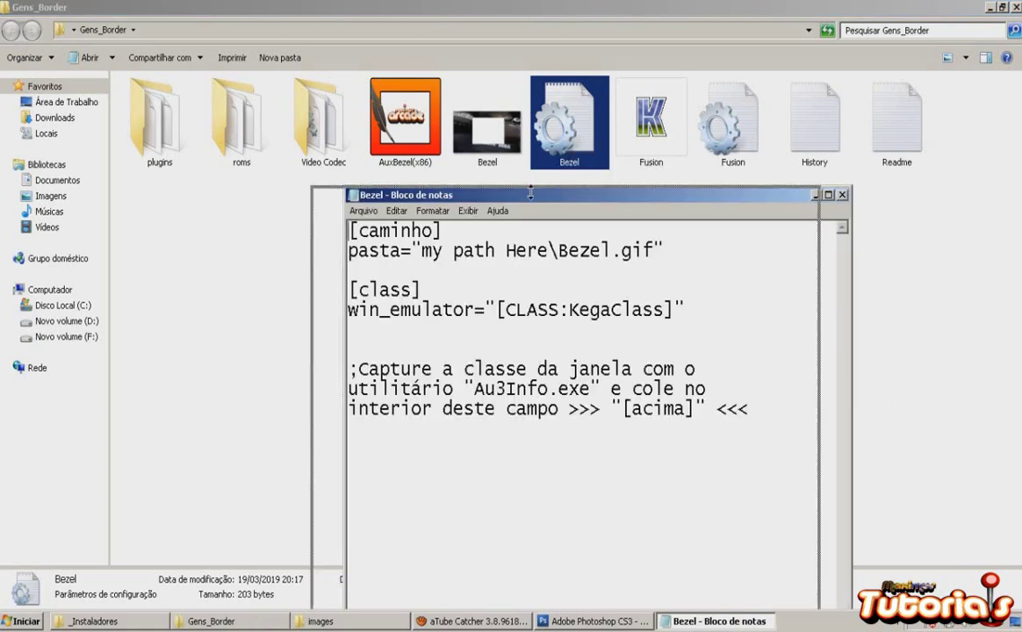
drag(518, 194, 407, 195)
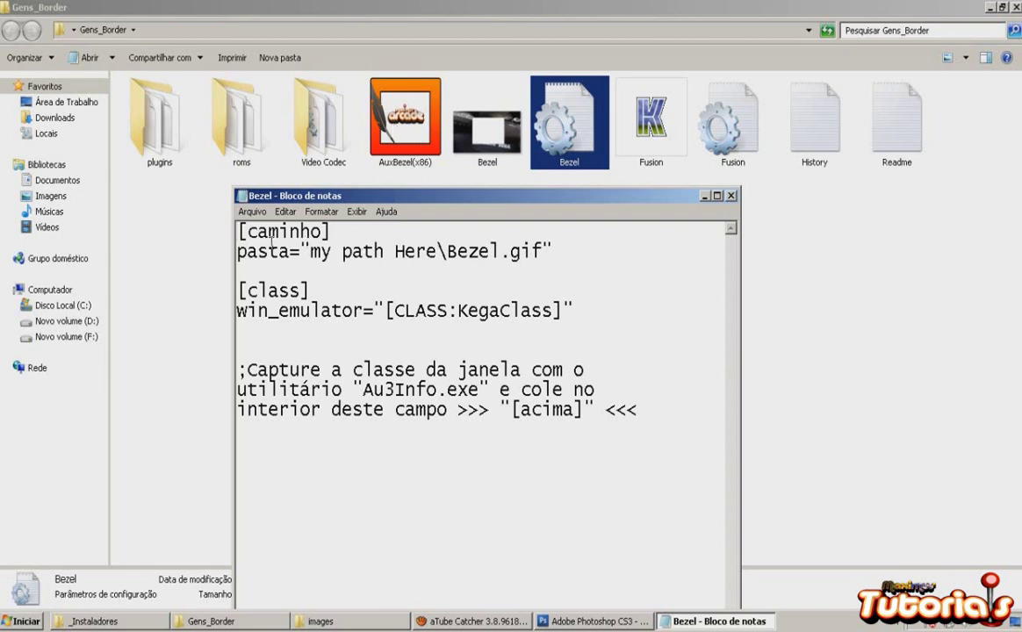
click(716, 194)
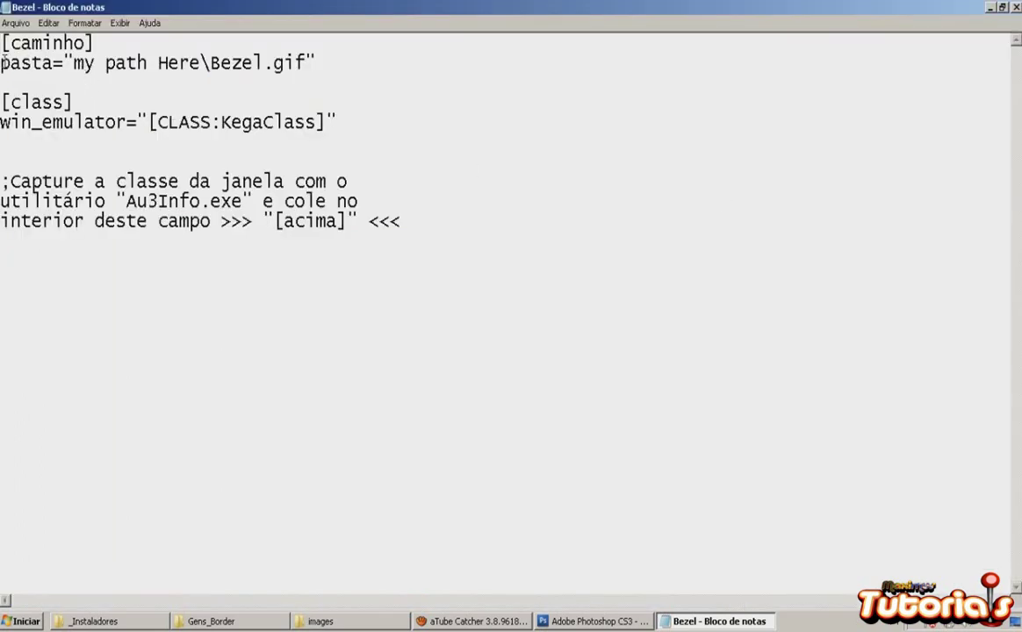
Step: Examine the pasta line's path placeholder and compare its Bezel.gif file name with the image in Gens_Border
drag(2, 63, 73, 63)
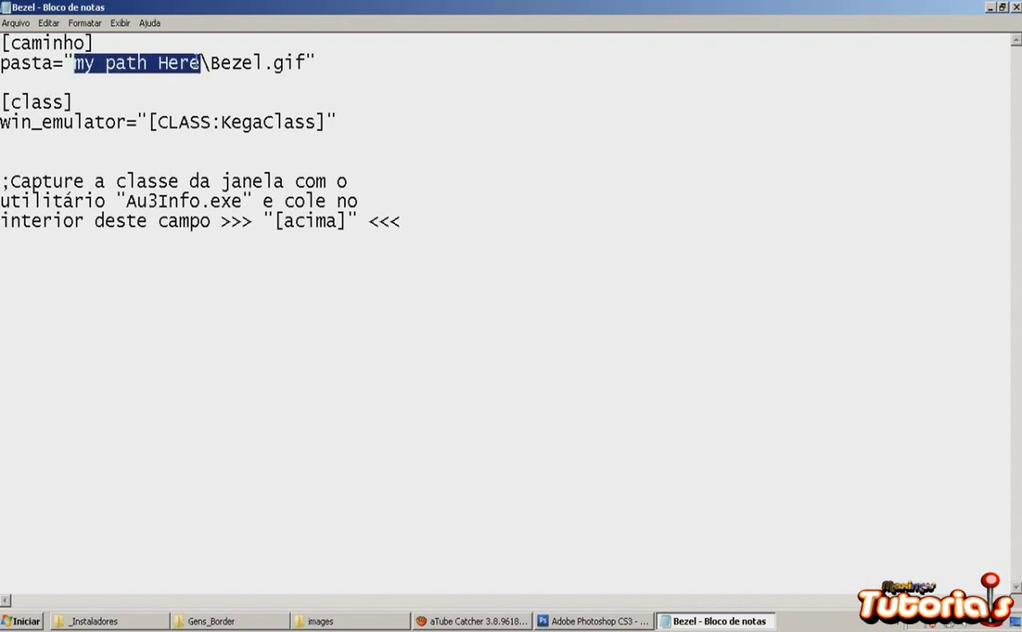
click(183, 61)
drag(210, 63, 305, 63)
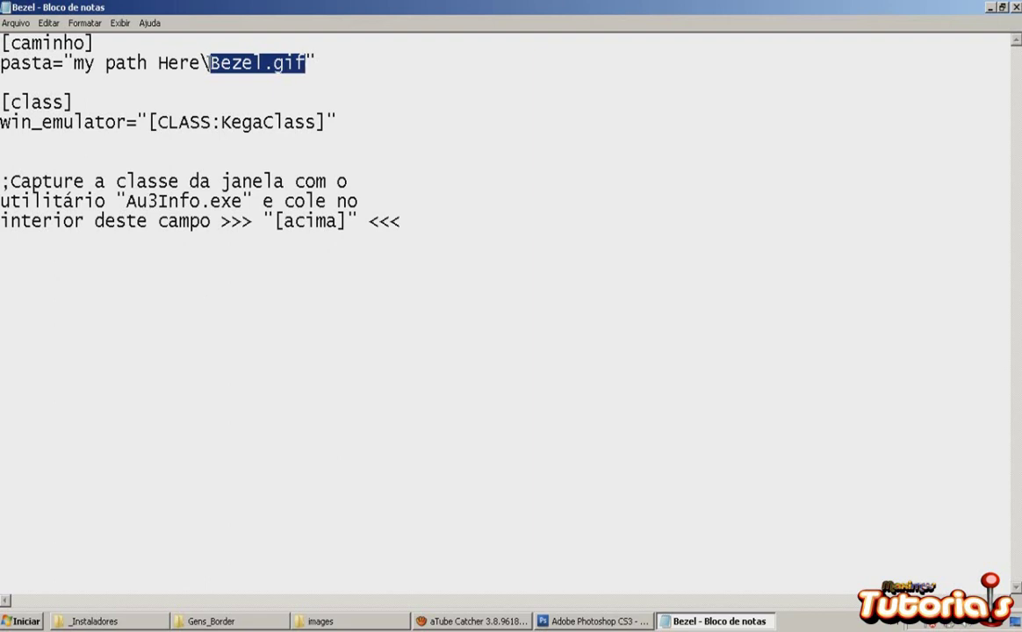
key(alt+Tab)
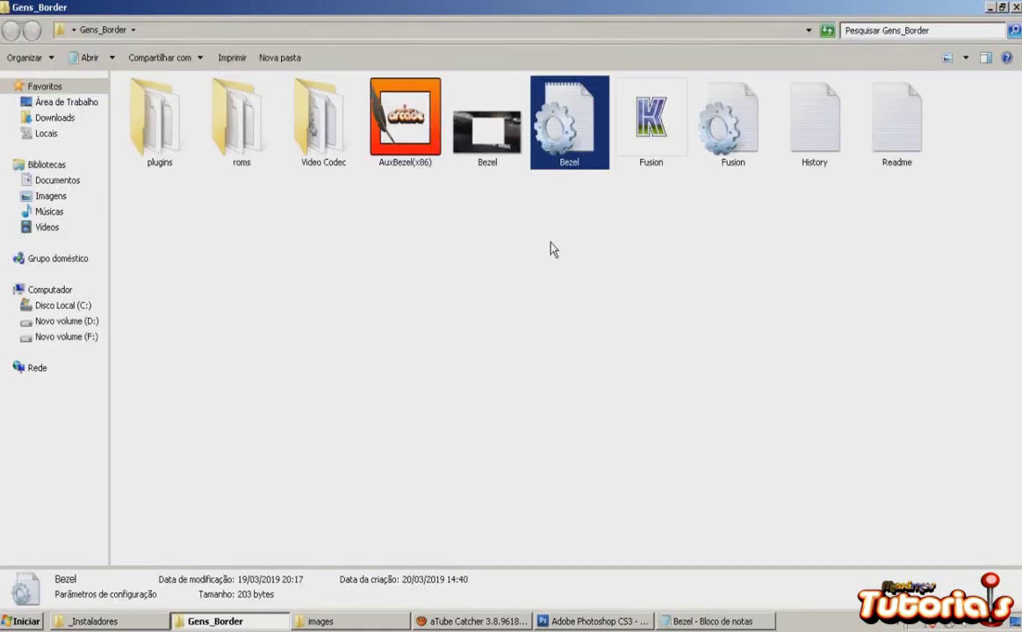
click(485, 141)
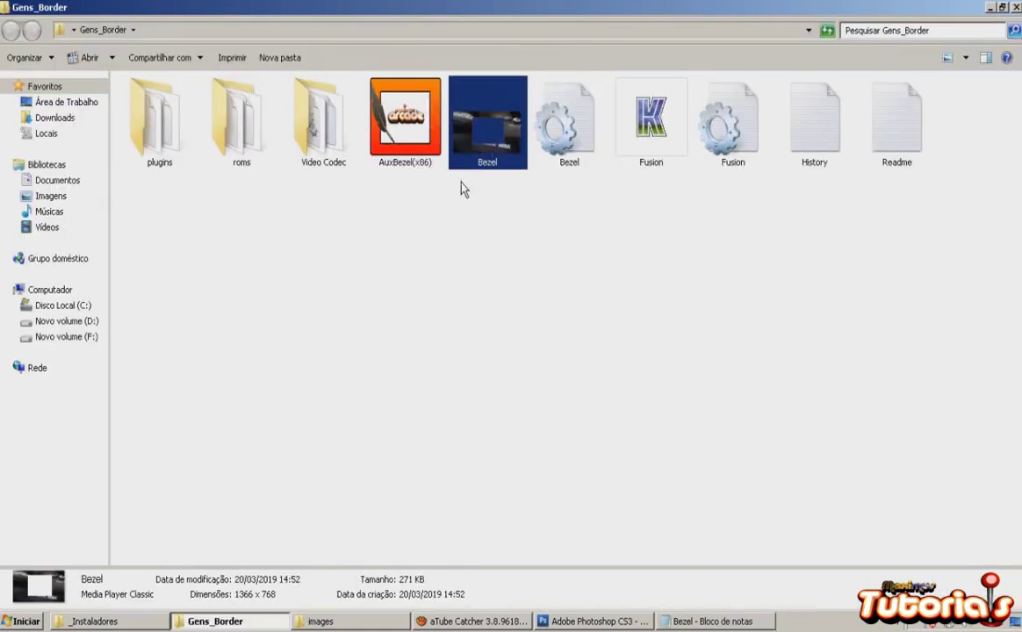
click(702, 620)
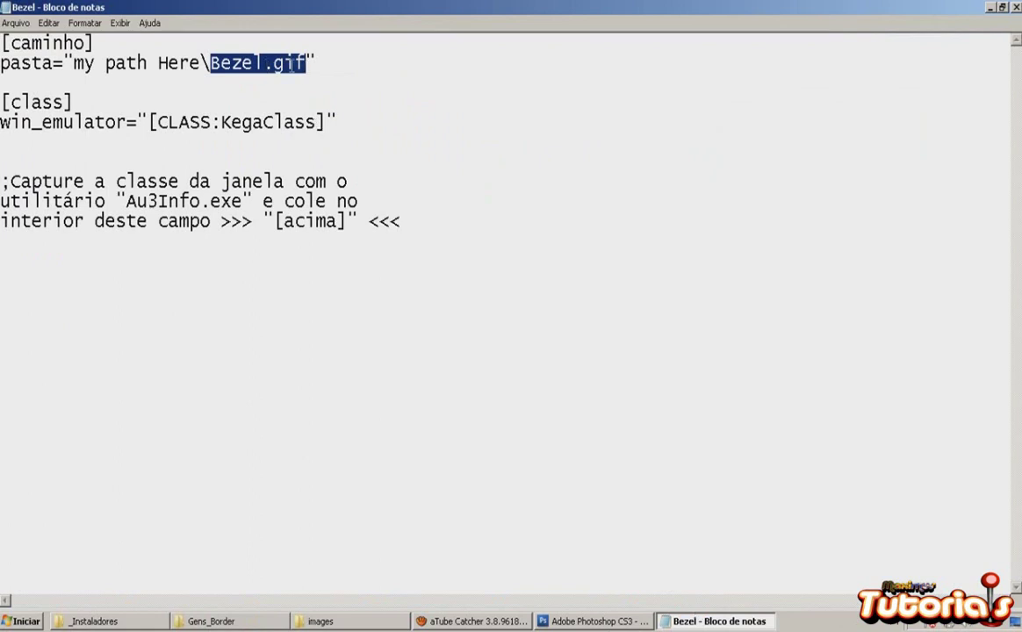
Step: Copy the Gens_Border folder path and replace "my path Here" in the pasta line with C:\Users\sd\Desktop\Gens_Border
key(alt+Tab)
click(742, 30)
key(ctrl+c)
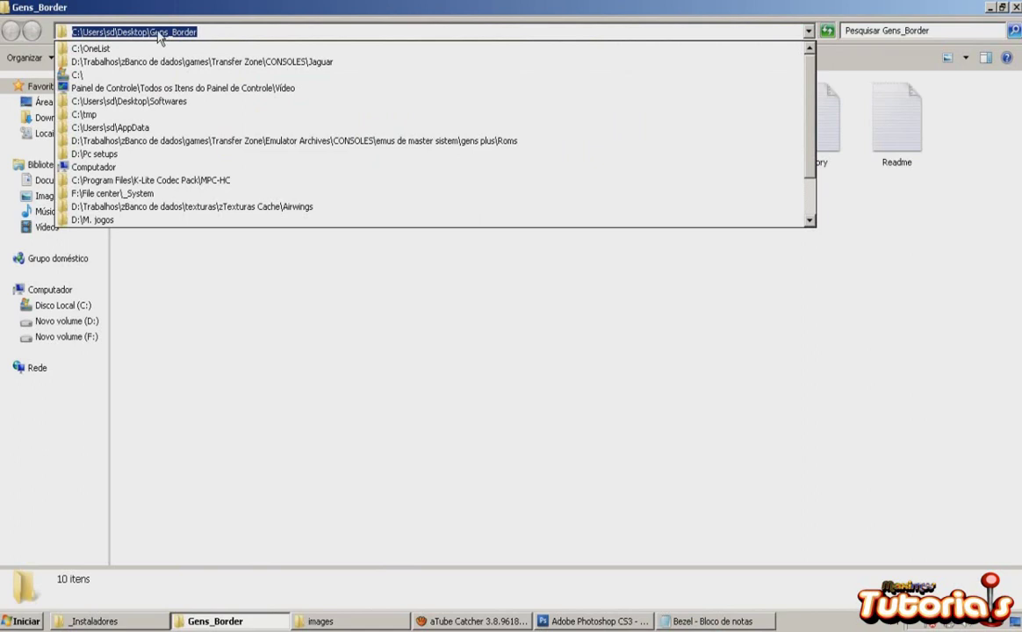
click(711, 621)
drag(73, 63, 201, 64)
key(ctrl+v)
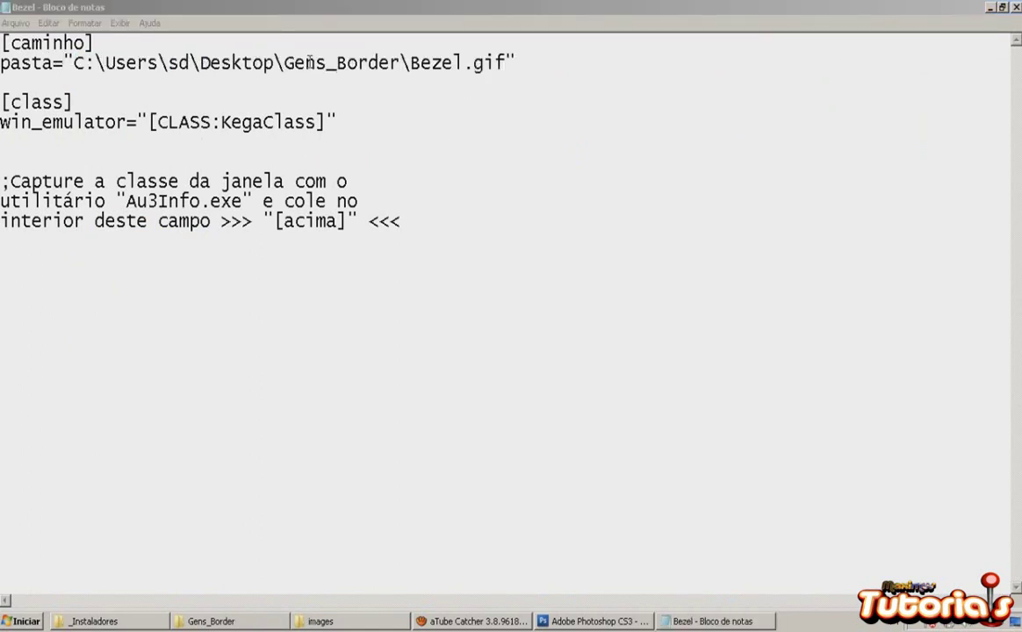
Step: Examine the [class] section and the KegaClass value in its win_emulator line
drag(5, 101, 103, 123)
click(76, 102)
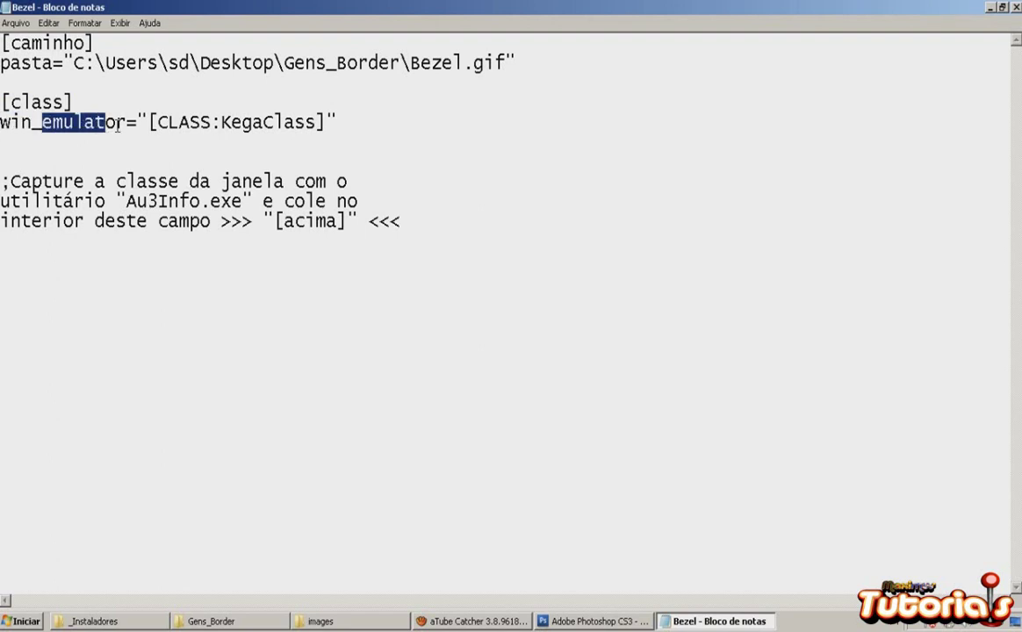
click(115, 123)
drag(157, 122, 225, 124)
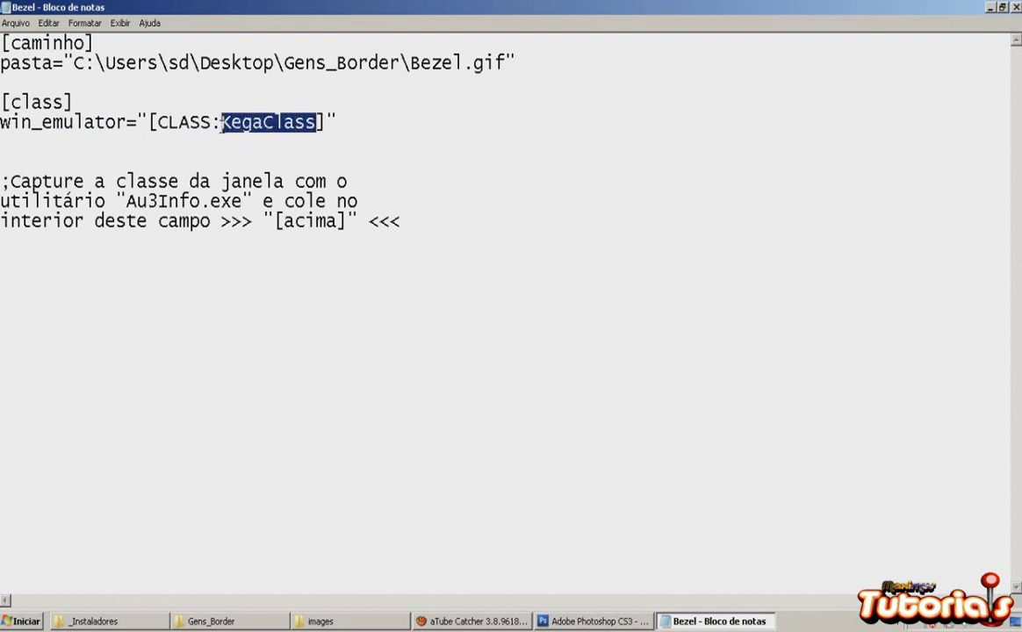
Step: Launch Fusion from Gens_Border, review the KegaClass entry against its window, and minimise both windows
key(alt+Tab)
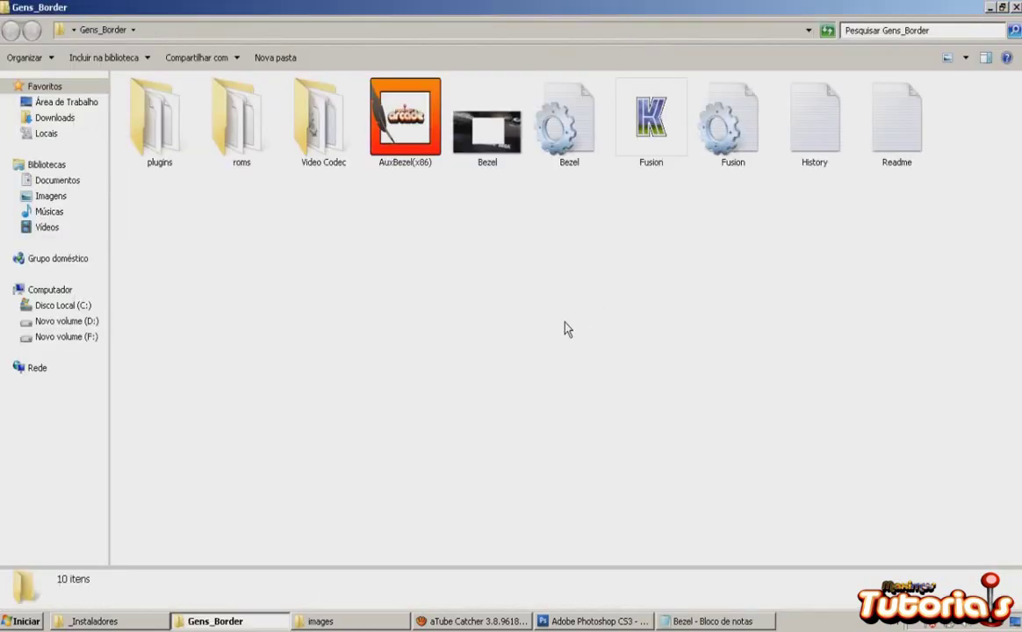
double_click(647, 145)
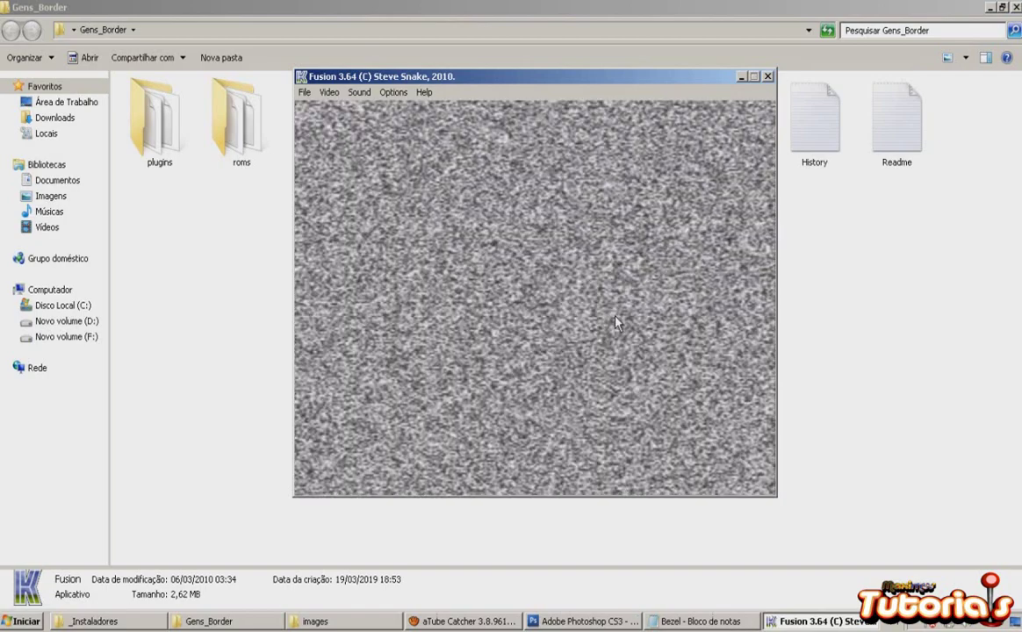
click(699, 621)
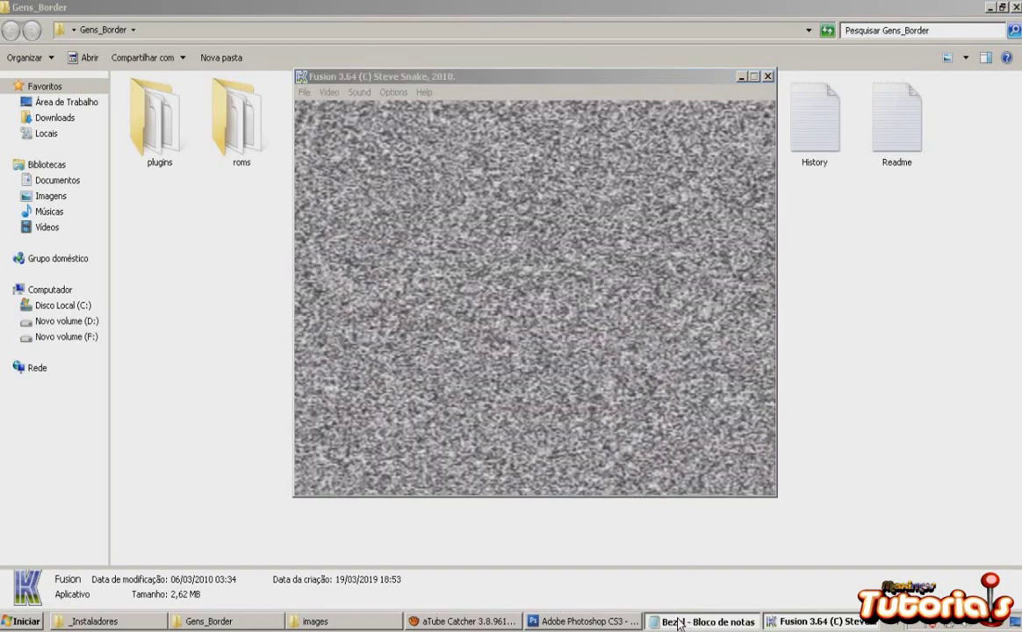
drag(319, 122, 222, 122)
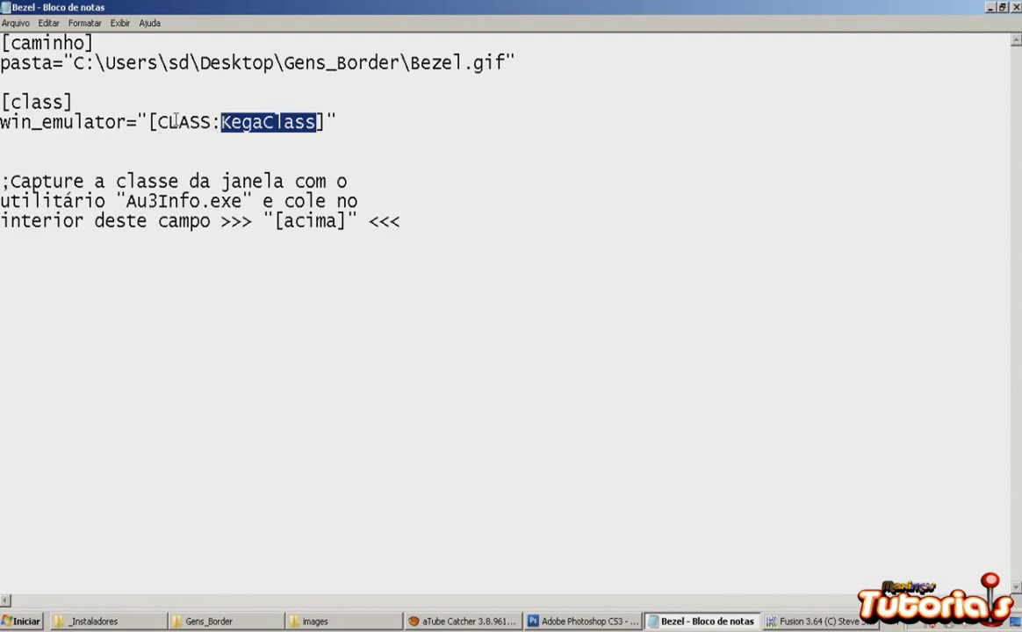
click(989, 7)
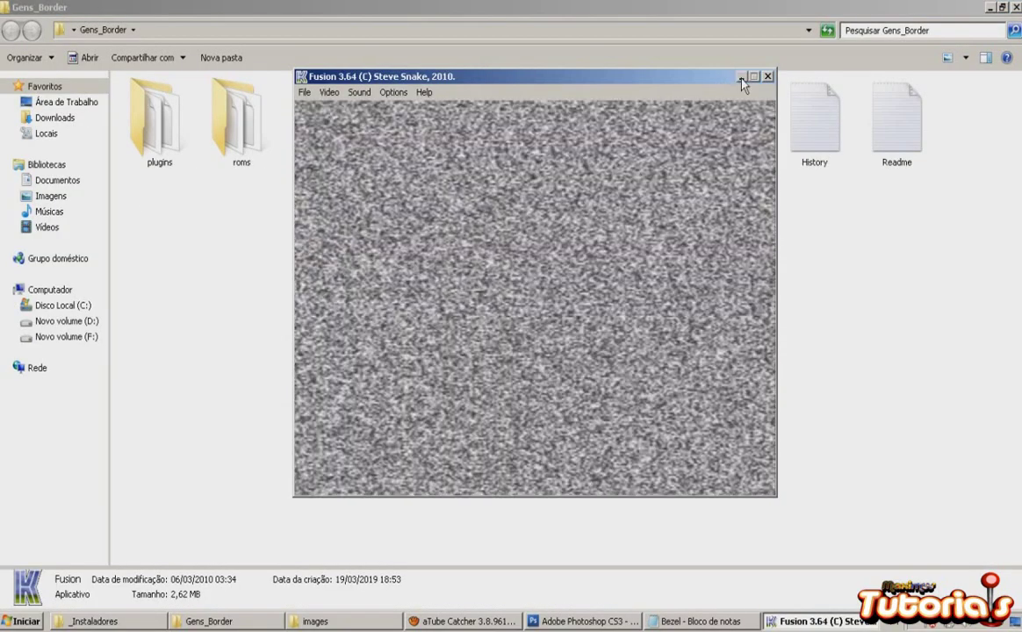
click(740, 77)
Step: Look over the AuxBezel(x86) program and the Fusion window, and return to the Bezel configuration file
click(393, 151)
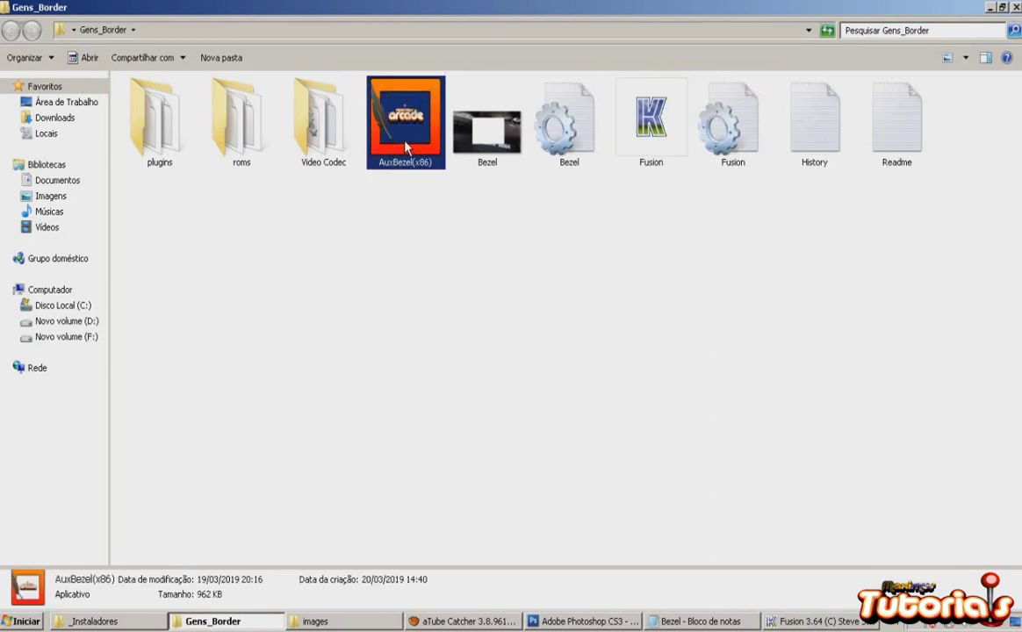
click(504, 321)
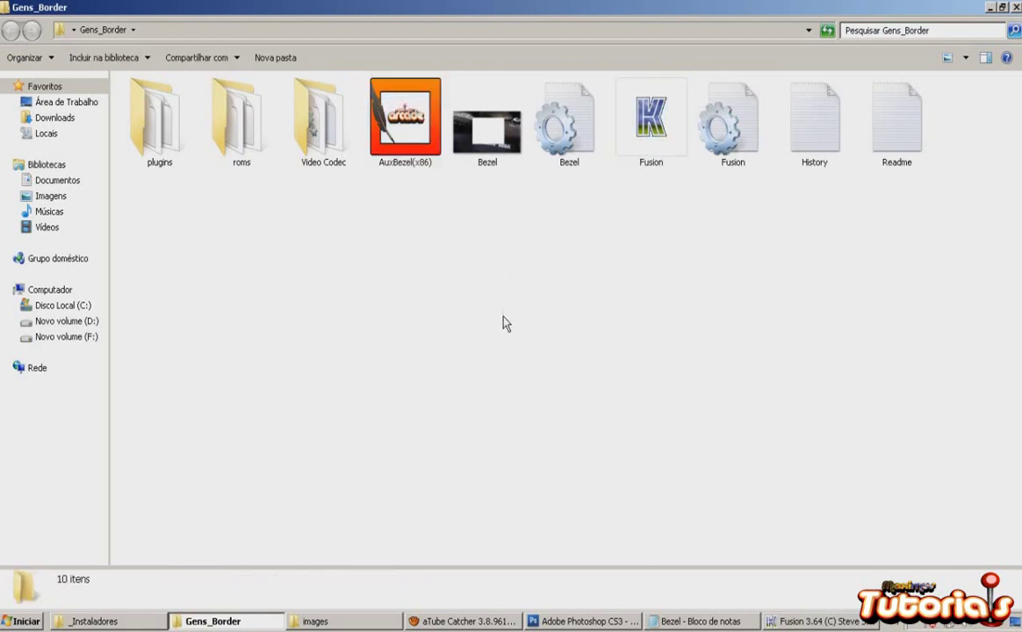
click(816, 622)
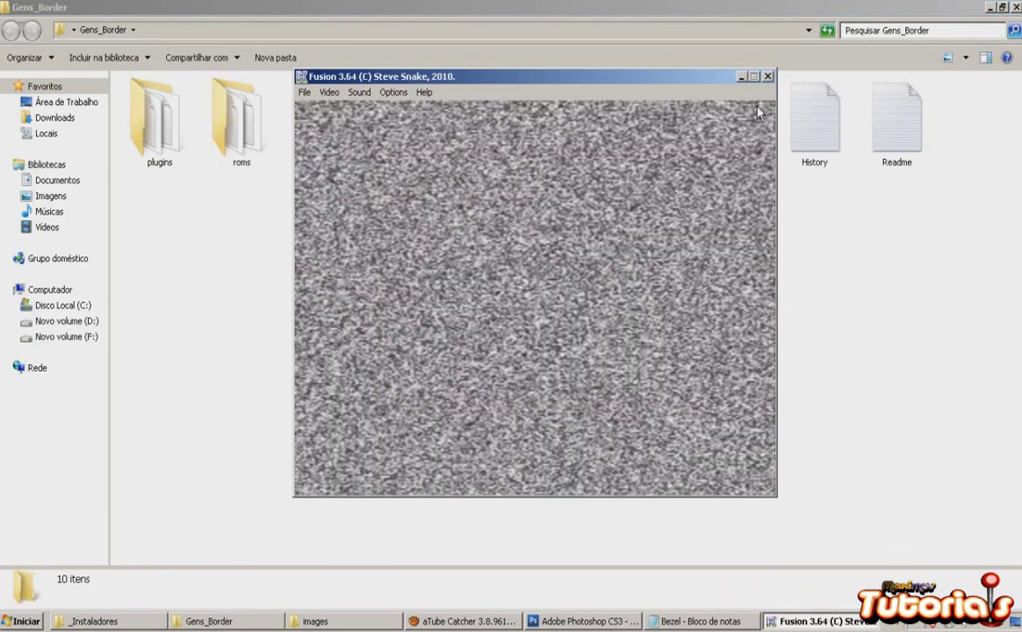
click(740, 76)
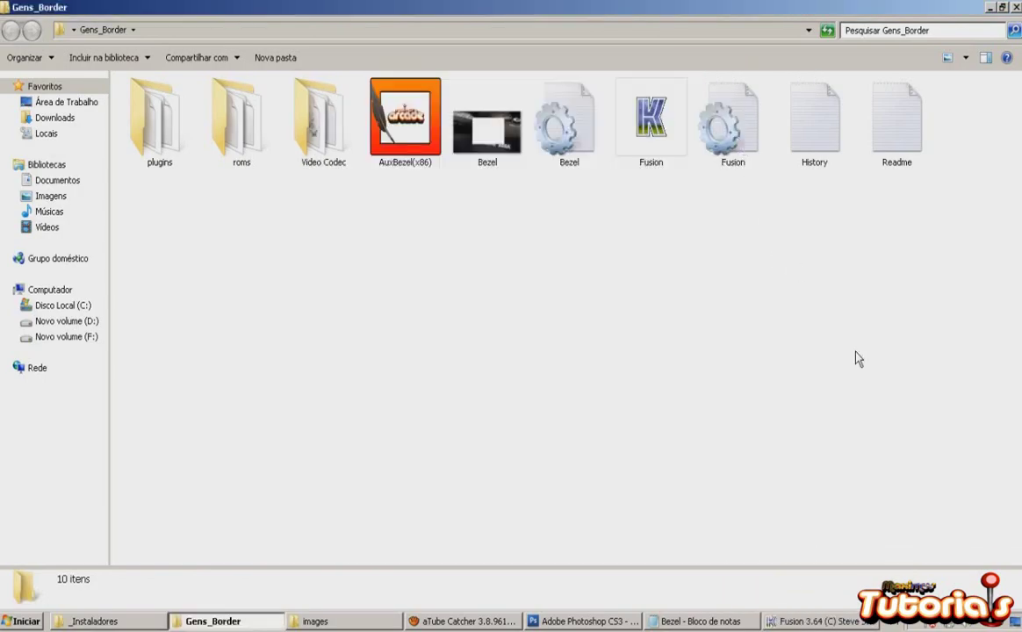
click(702, 622)
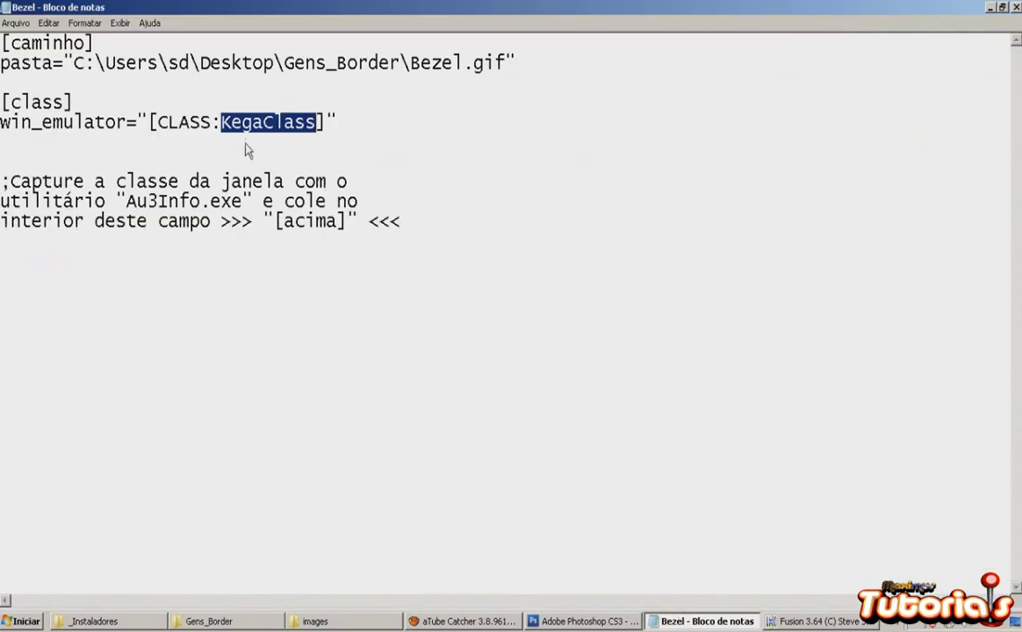
Step: Highlight KegaClass in the win_emulator line, clear the open windows out of view and close the empty images folder
click(223, 123)
drag(319, 122, 225, 119)
key(alt+Tab)
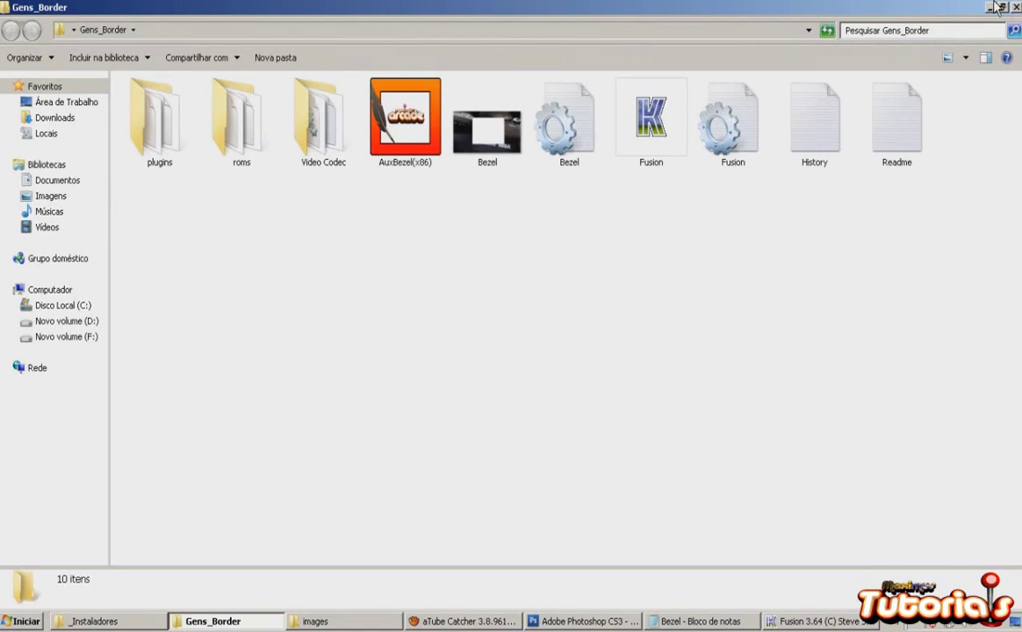
key(alt+Tab)
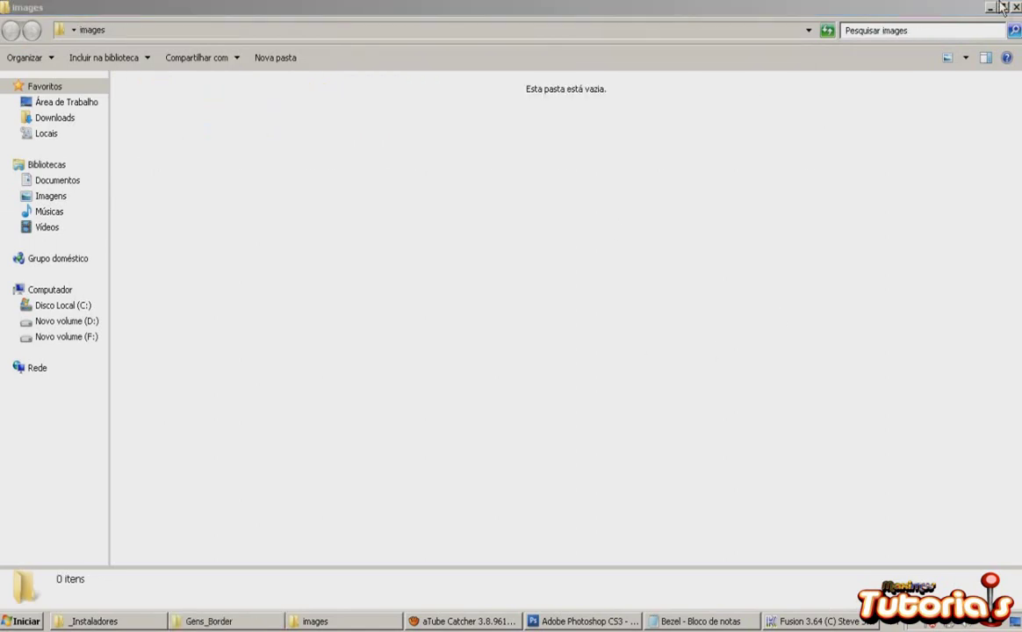
click(1016, 7)
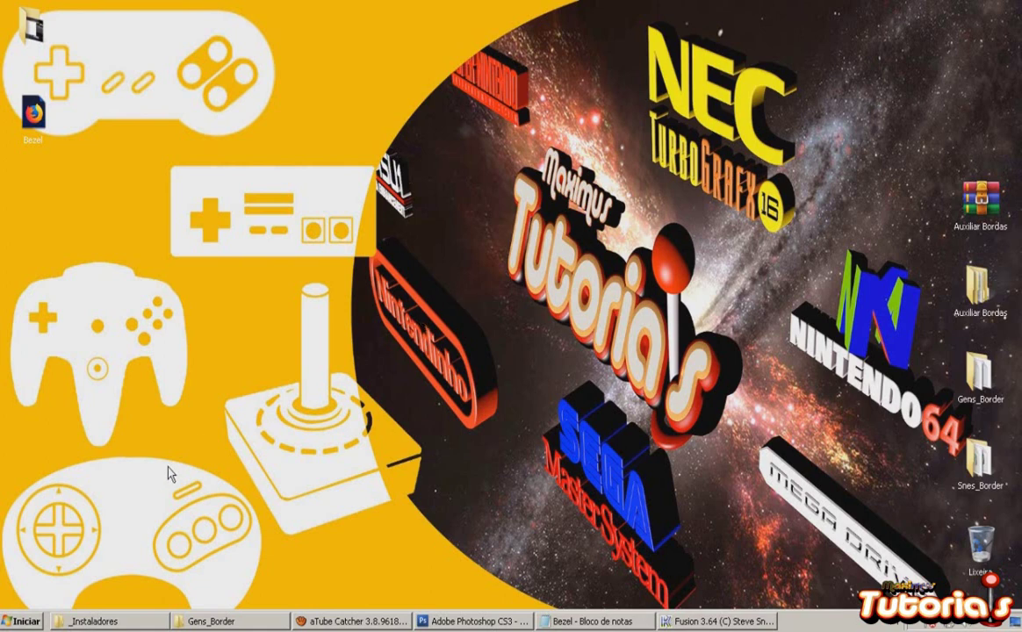
Step: Find the AutoIt v3 group among the installed programs and open it as a folder
click(18, 621)
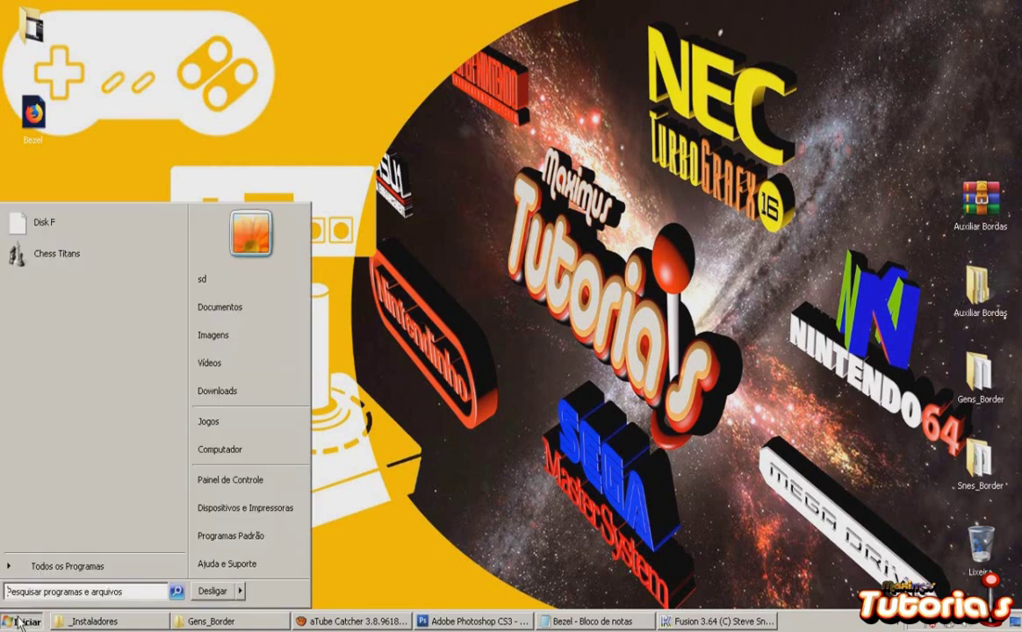
click(55, 569)
scroll(182, 314, down, 2)
drag(182, 314, 182, 325)
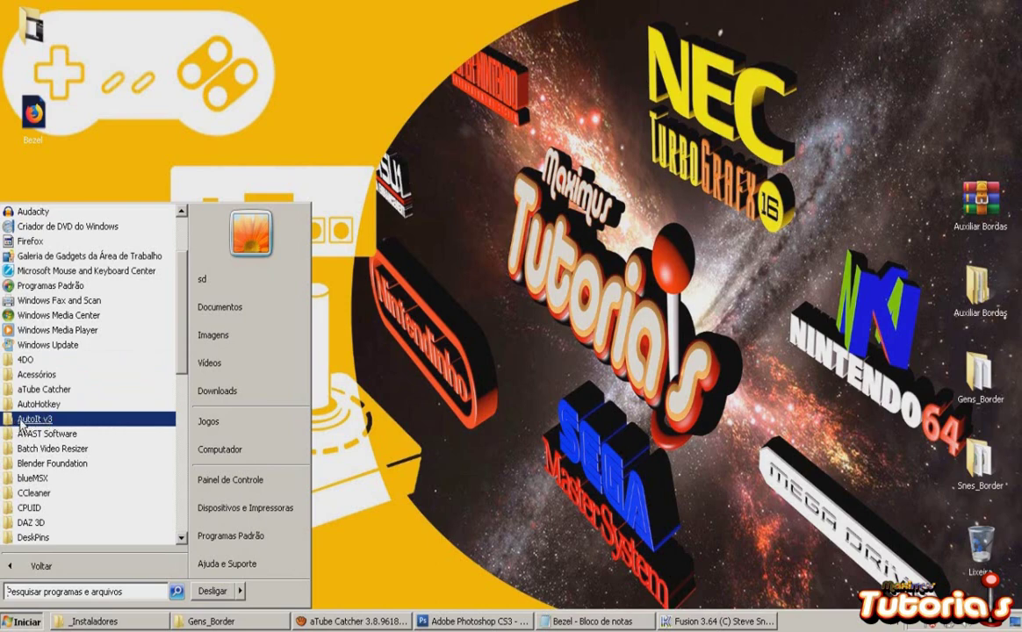
click(23, 420)
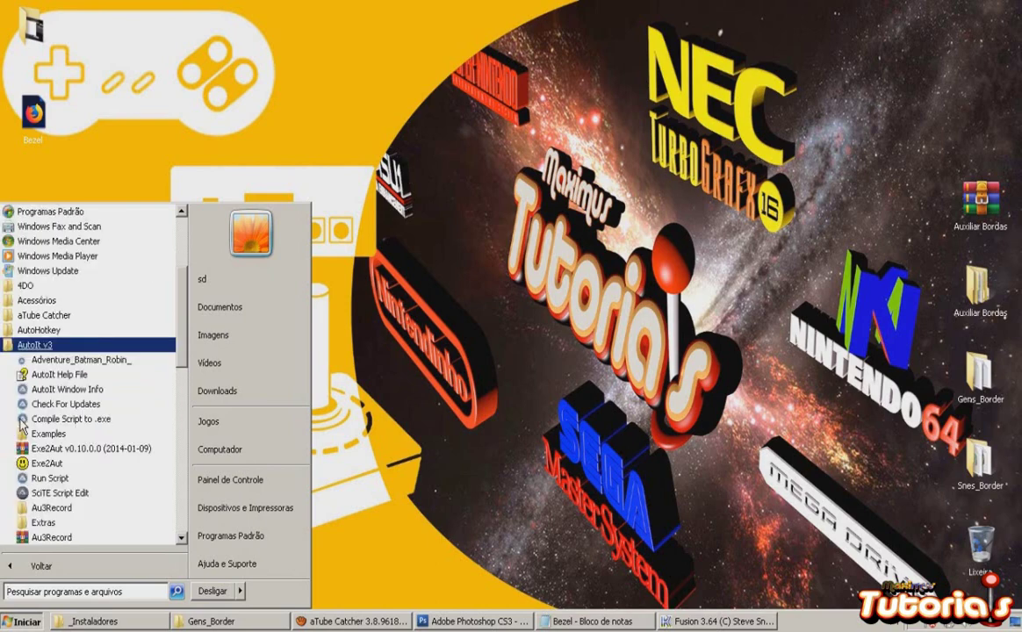
right_click(31, 349)
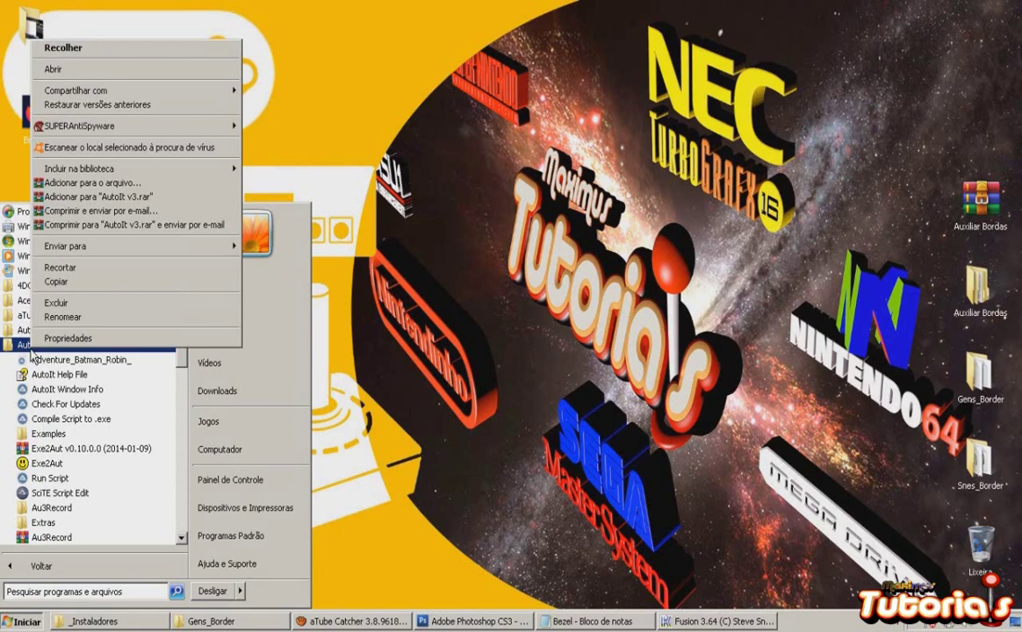
click(84, 71)
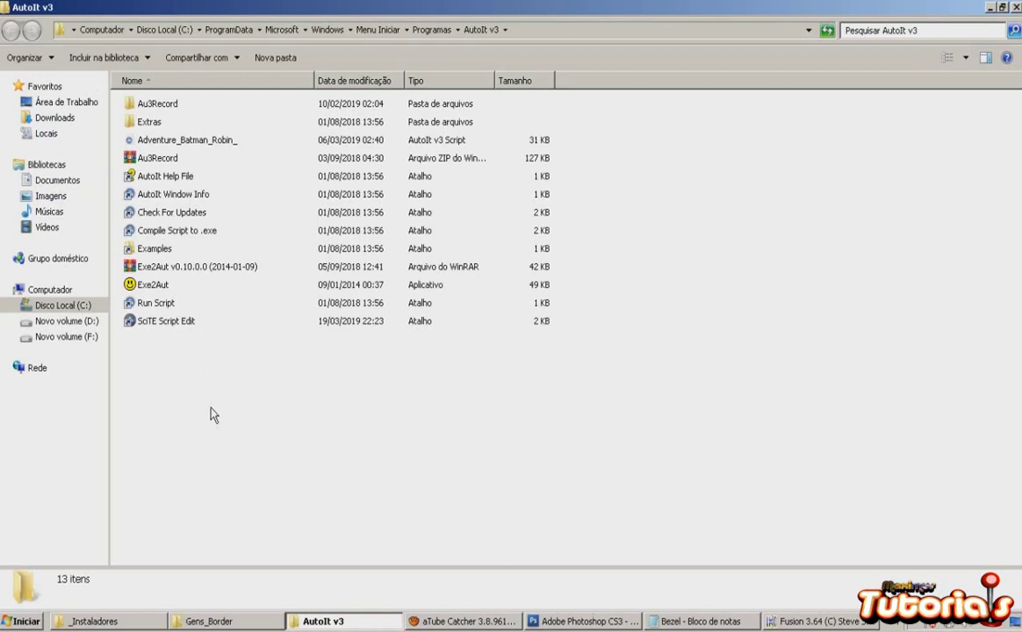
Step: Launch AutoIt Window Info from the AutoIt v3 folder, minimise the folder and move the utility aside on the desktop
click(142, 192)
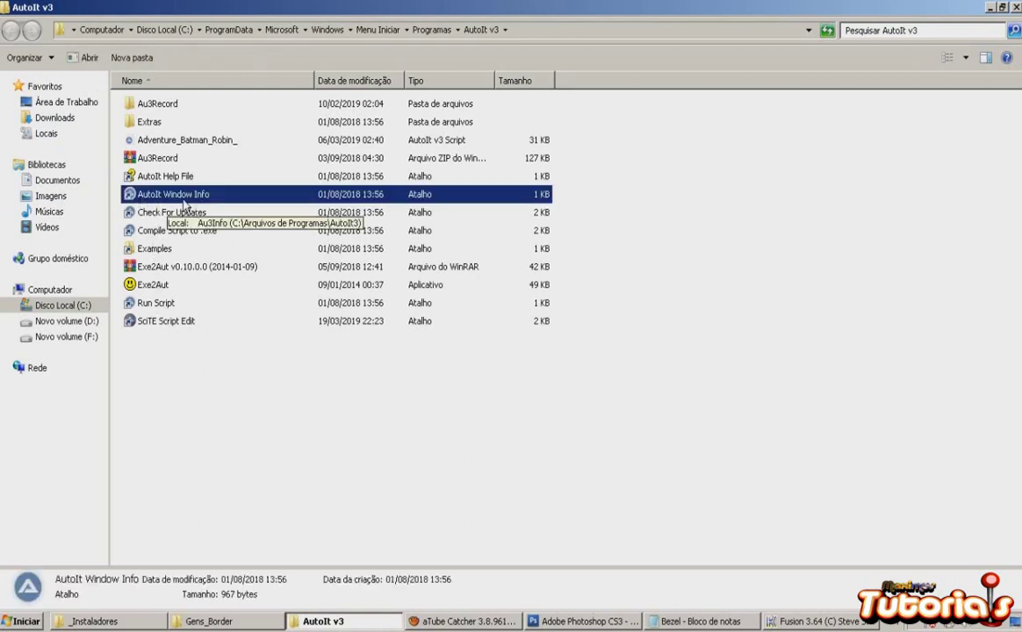
double_click(162, 200)
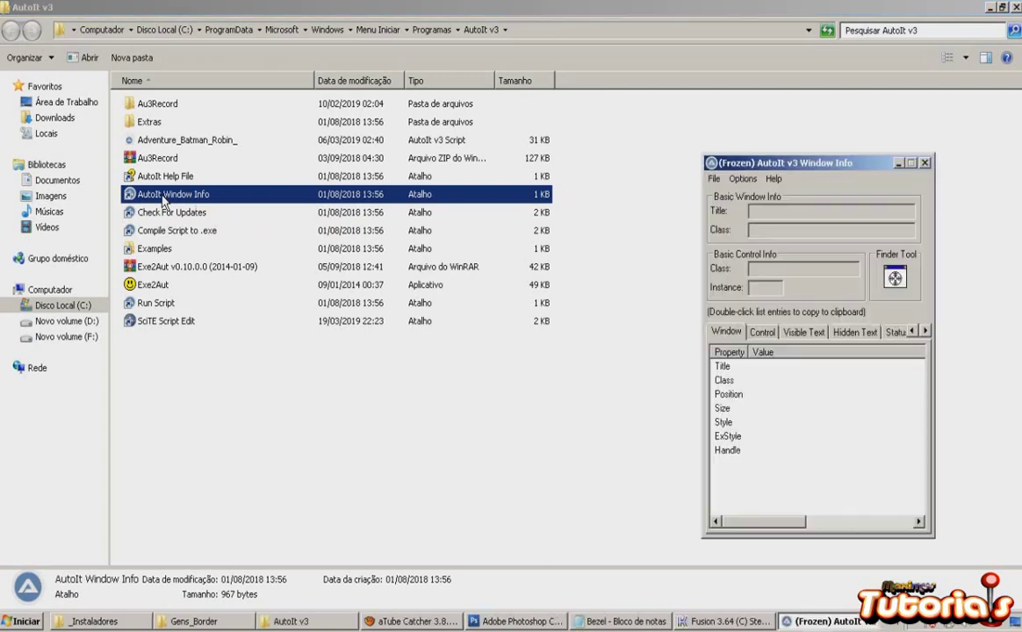
click(989, 7)
drag(733, 165, 218, 143)
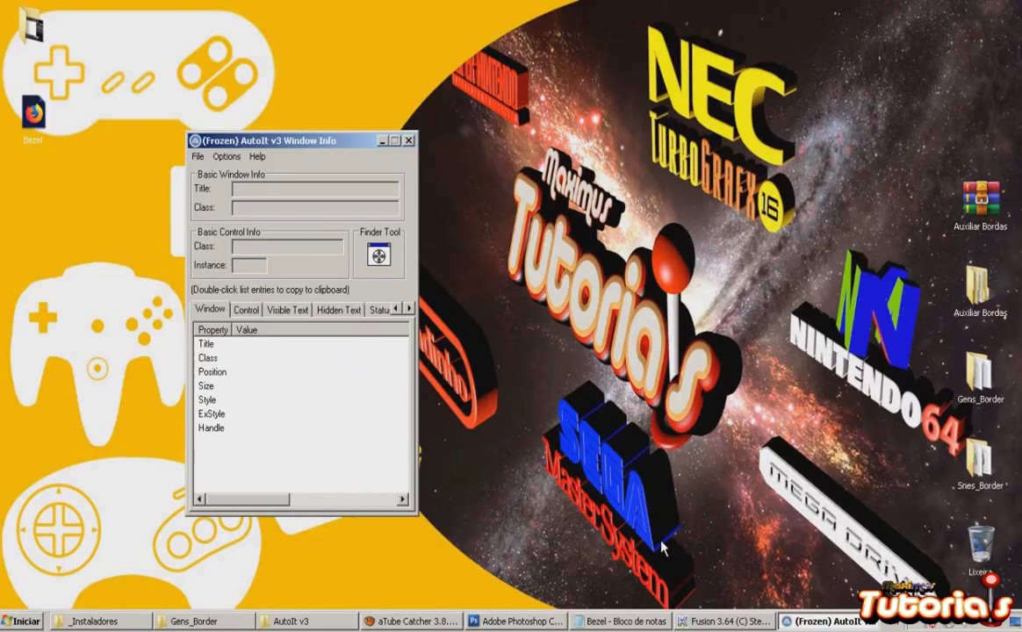
Step: Restore Fusion, capture its title bar with the AutoIt Finder Tool, and examine the window's title and class
click(691, 622)
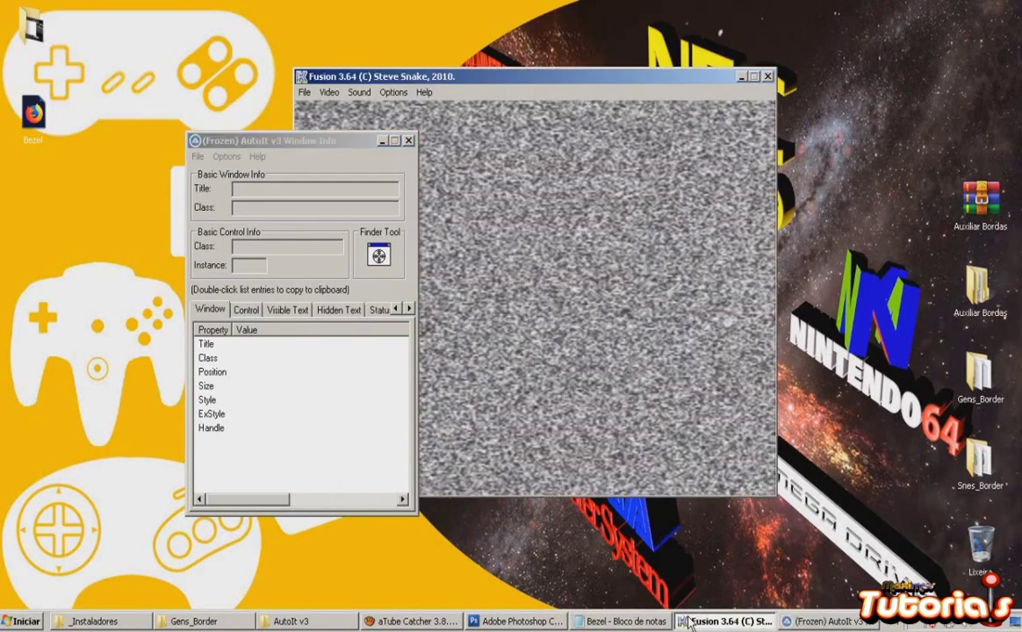
drag(342, 142, 246, 168)
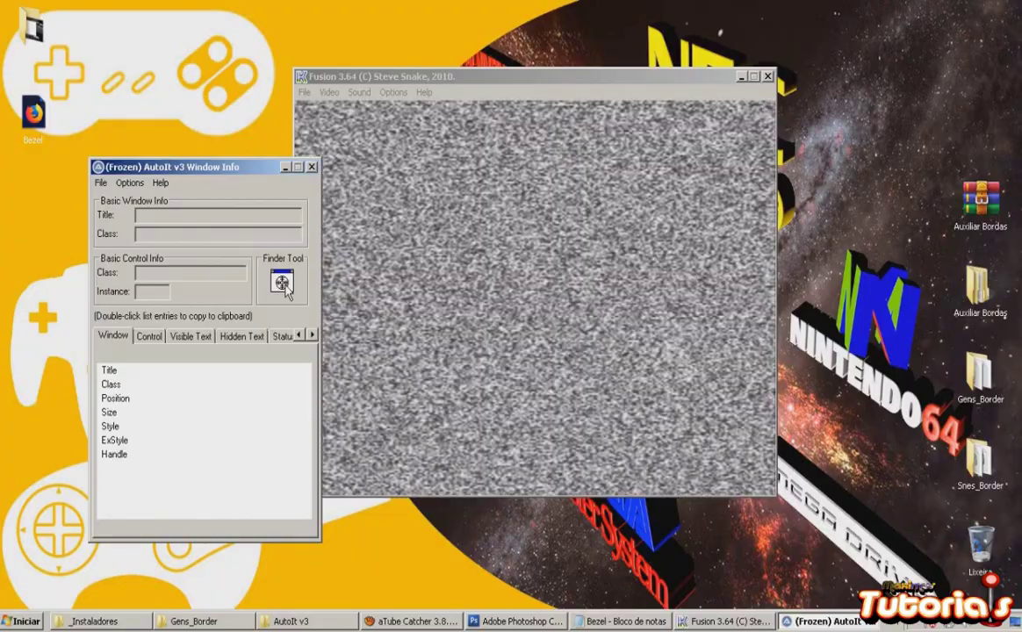
drag(283, 290, 515, 78)
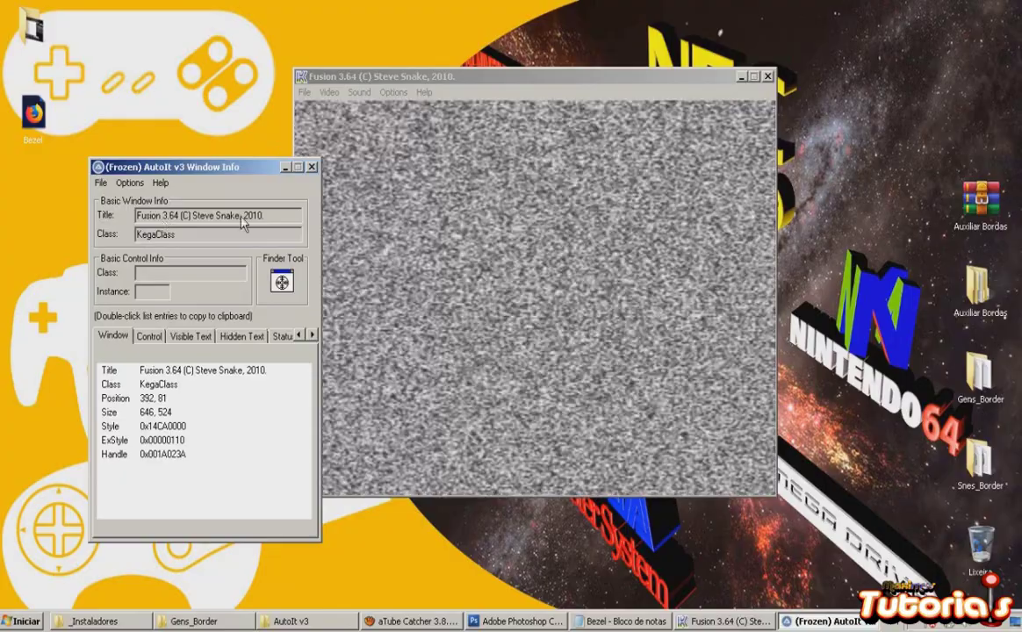
double_click(165, 216)
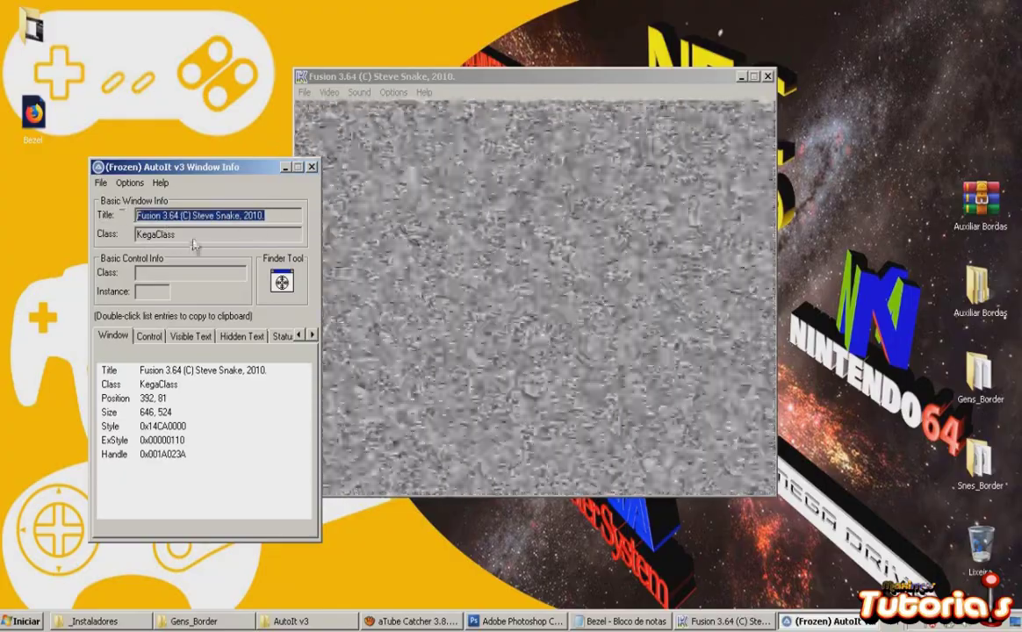
double_click(176, 234)
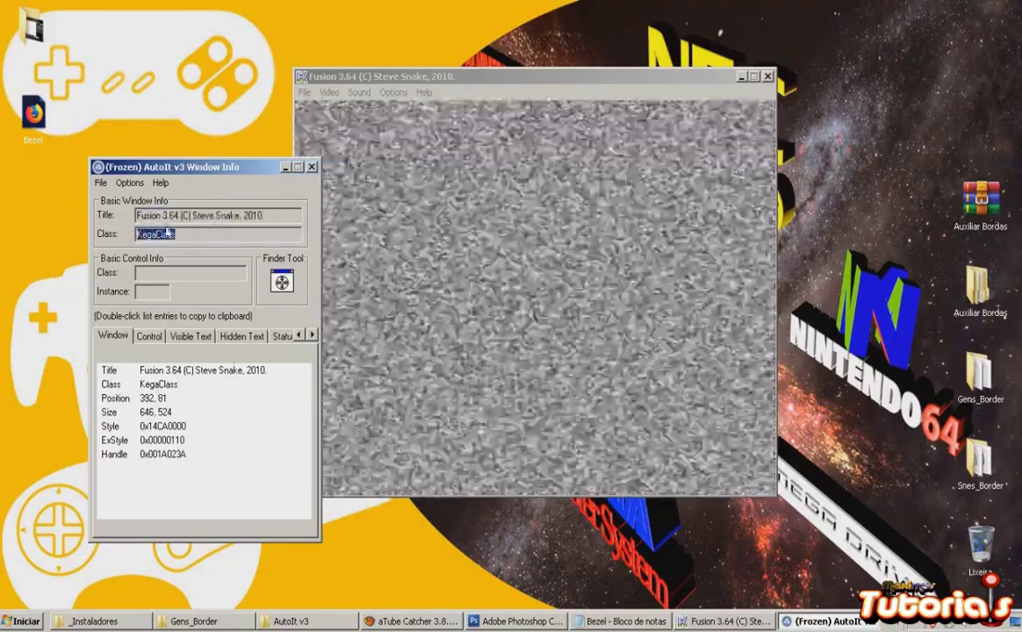
Step: Compare the captured class with the KegaClass entry in the Bezel file's win_emulator line, and close AutoIt Window Info
click(595, 624)
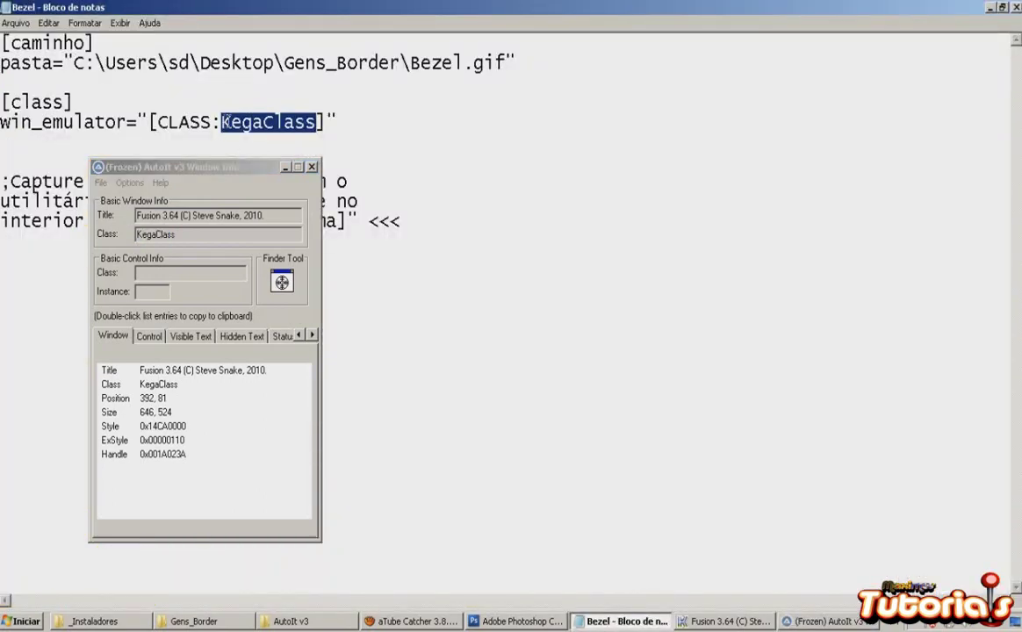
click(136, 123)
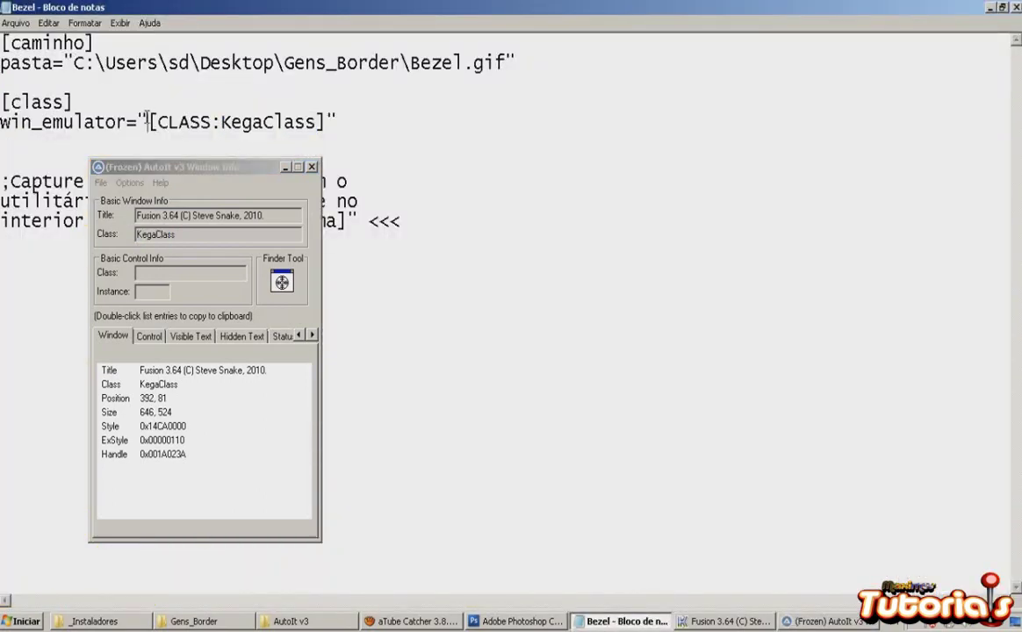
drag(2, 123, 325, 123)
click(344, 122)
drag(318, 123, 222, 123)
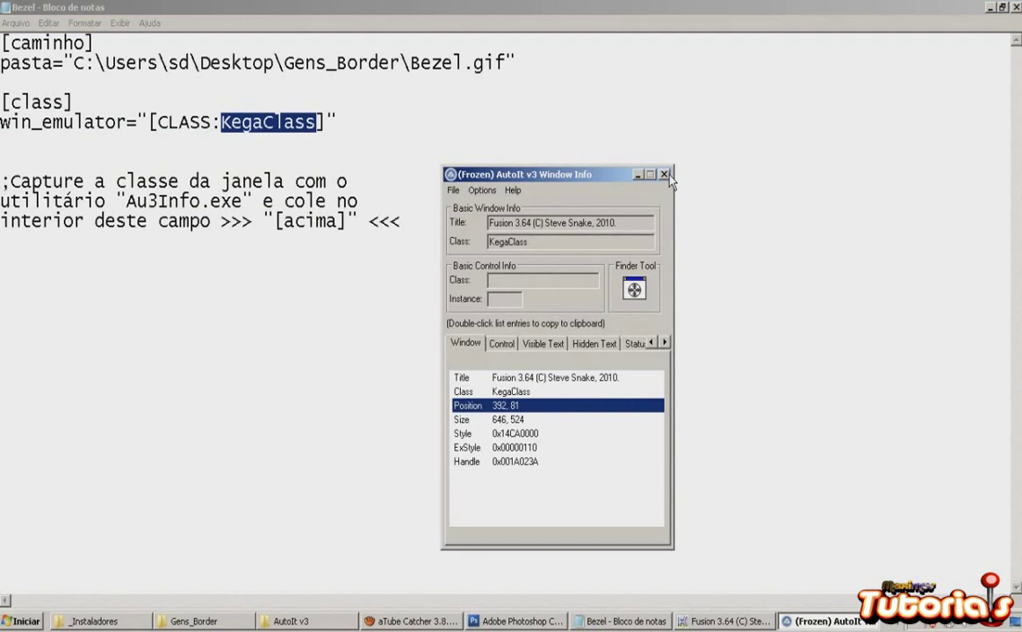
click(665, 174)
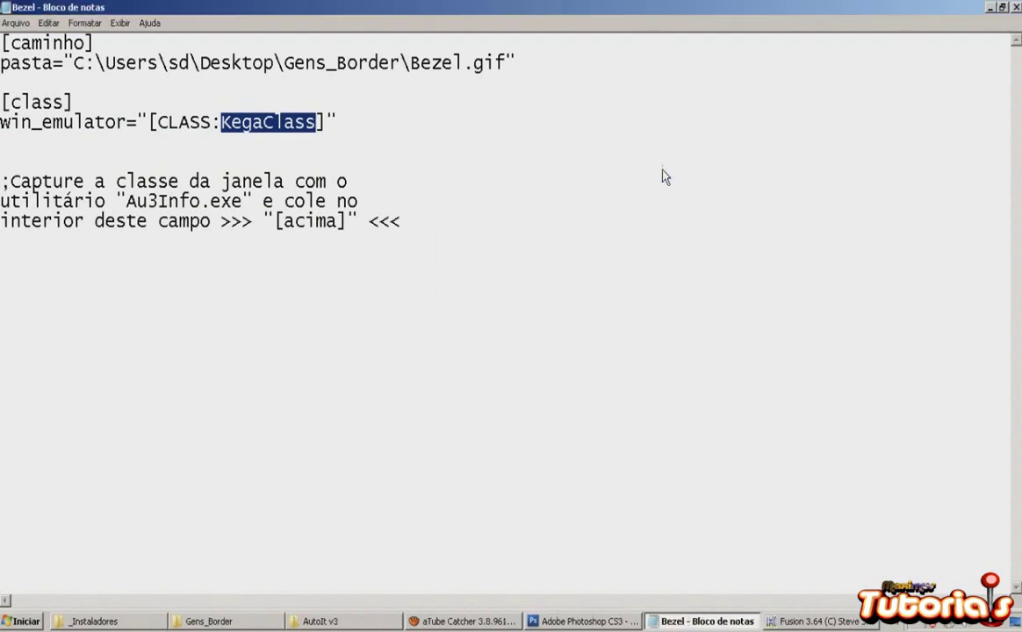
Step: Save and close the Bezel configuration file, and close Fusion
click(143, 75)
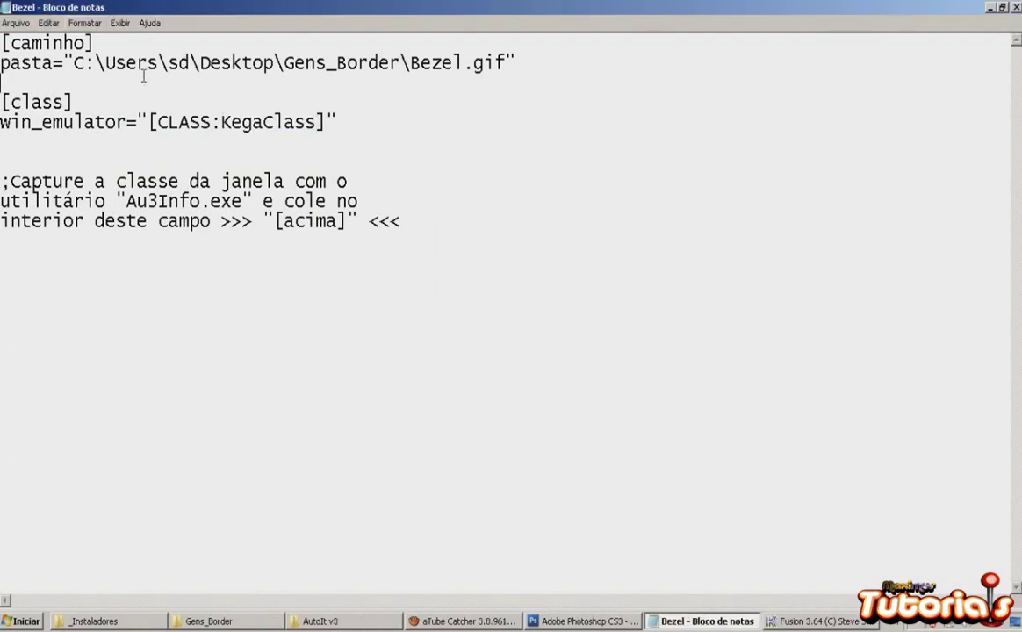
click(16, 23)
click(24, 68)
click(1014, 7)
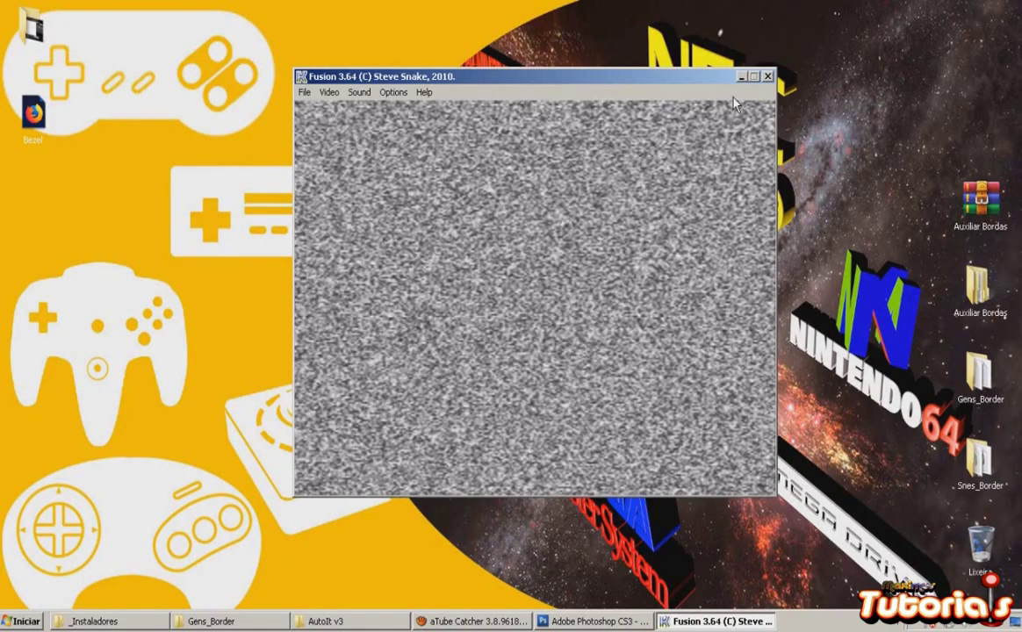
click(767, 77)
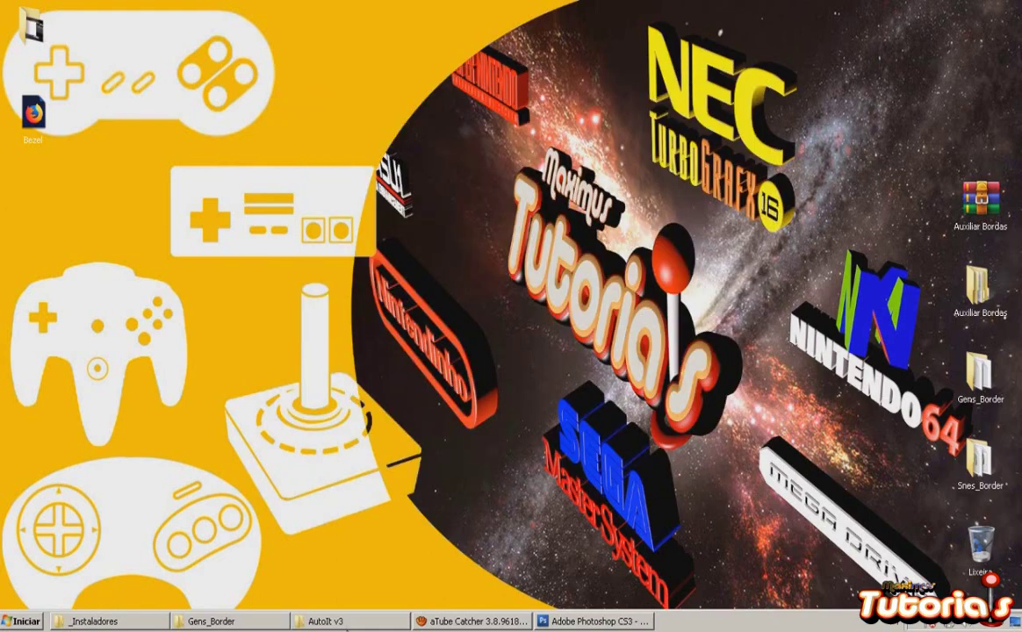
Step: Bring up the Gens_Border folder and launch Fusion from it
click(215, 621)
right_click(420, 325)
click(433, 377)
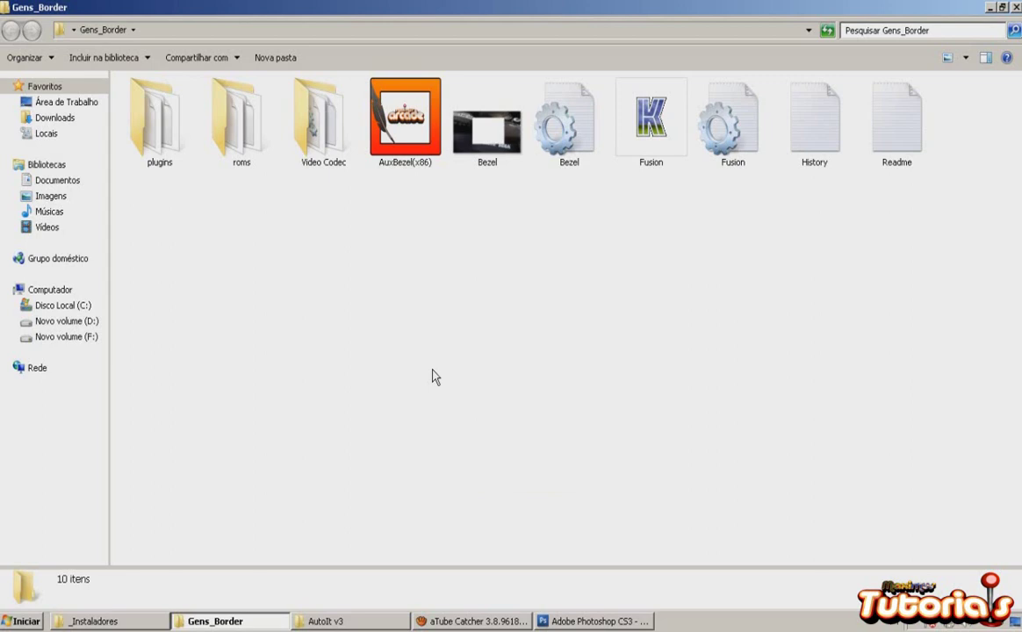
click(702, 621)
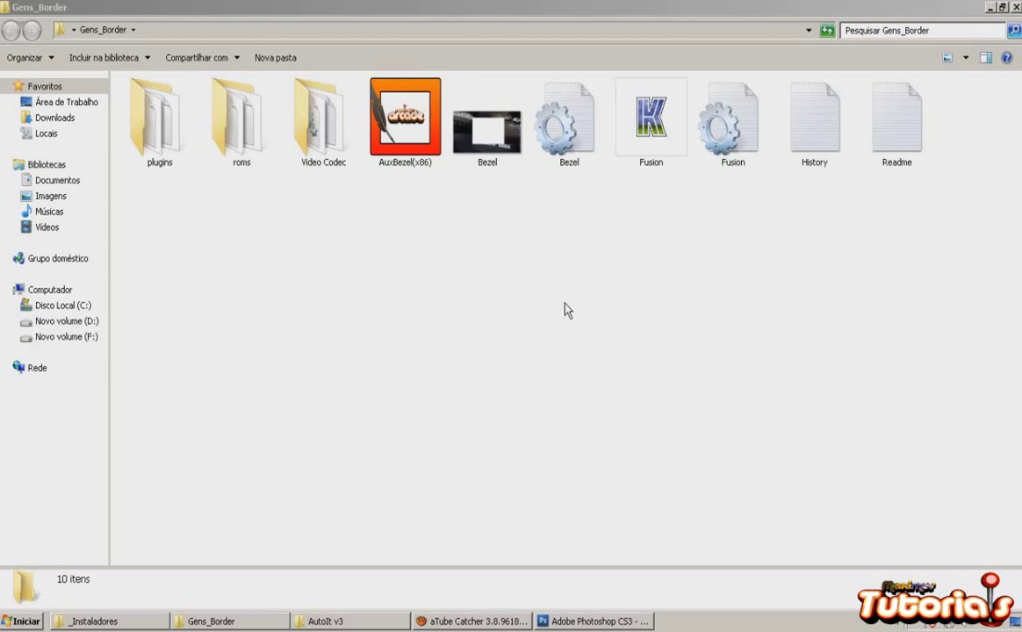
double_click(667, 128)
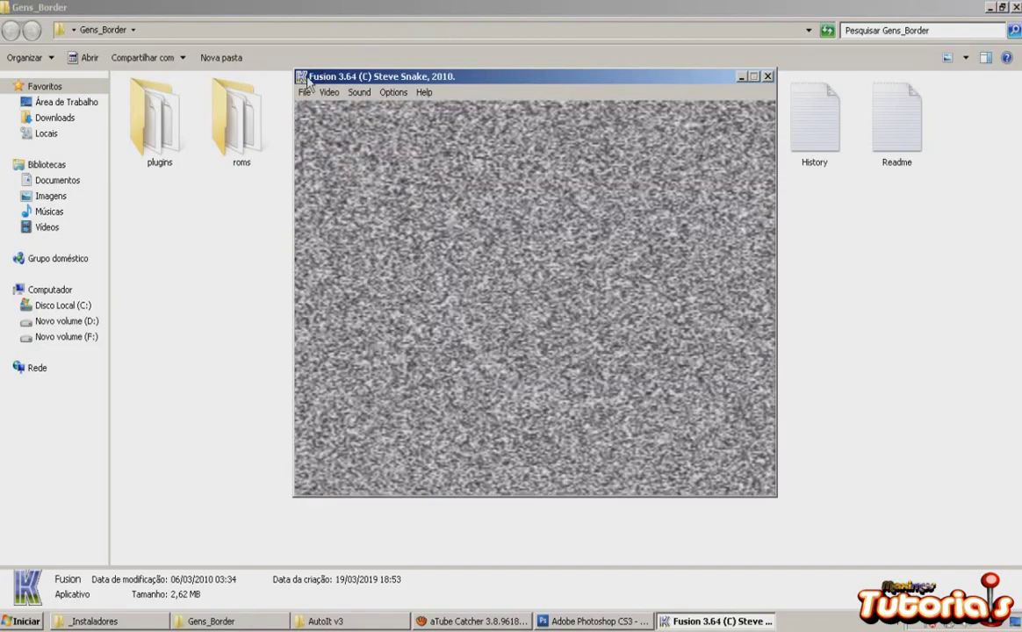
Step: Load the Genesis ROM Golden Axe.md from the roms folder in Fusion
click(304, 92)
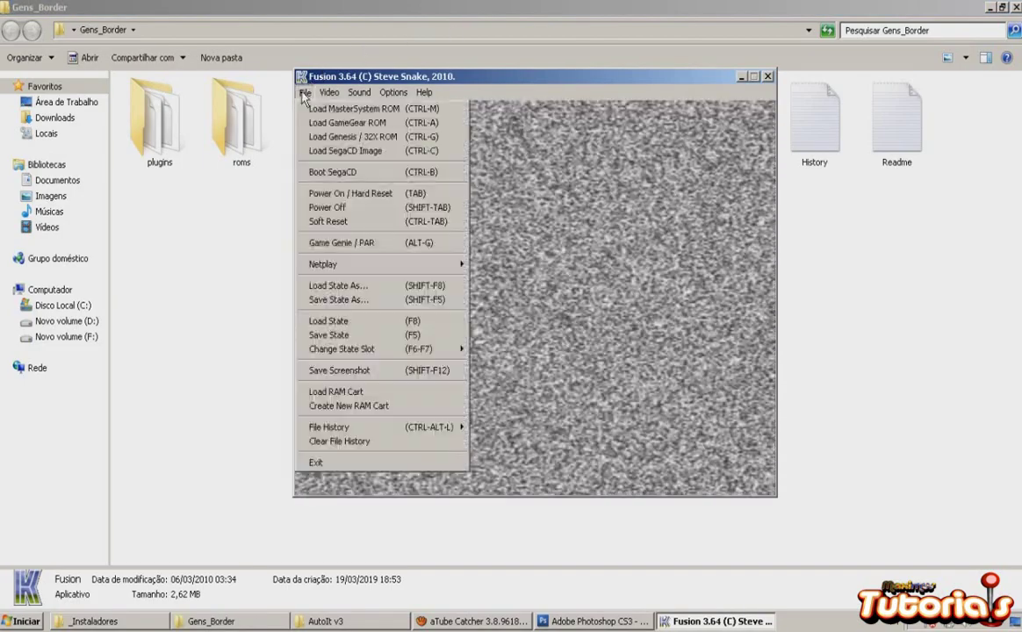
click(320, 144)
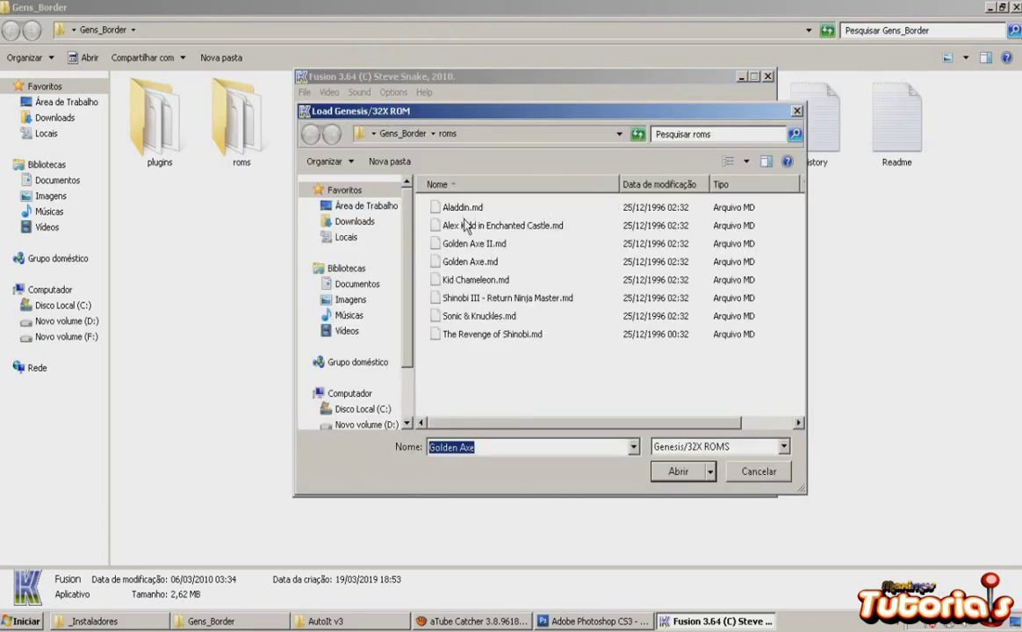
click(470, 263)
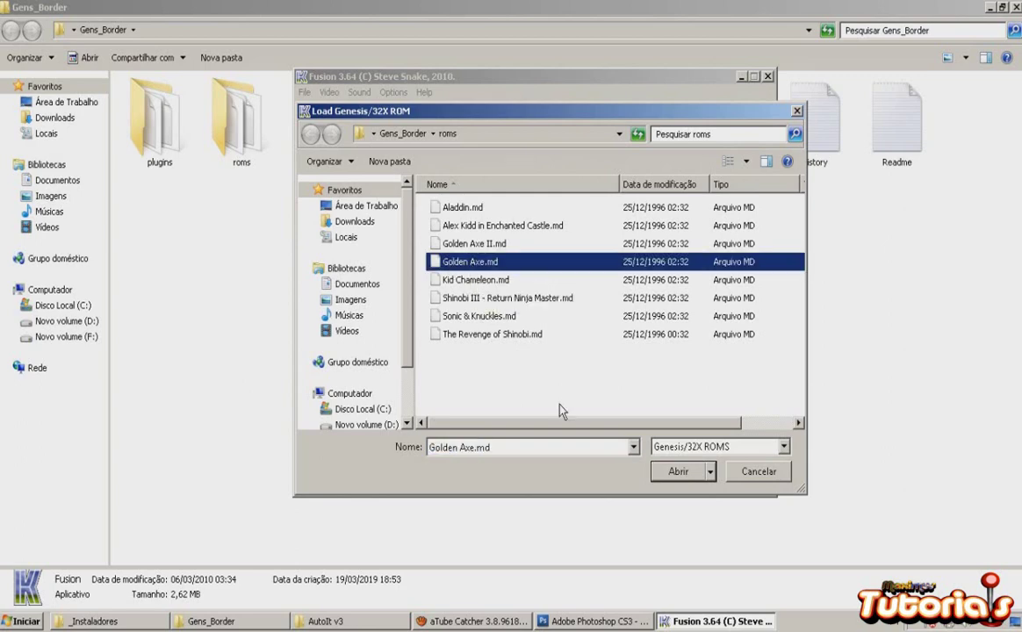
click(665, 474)
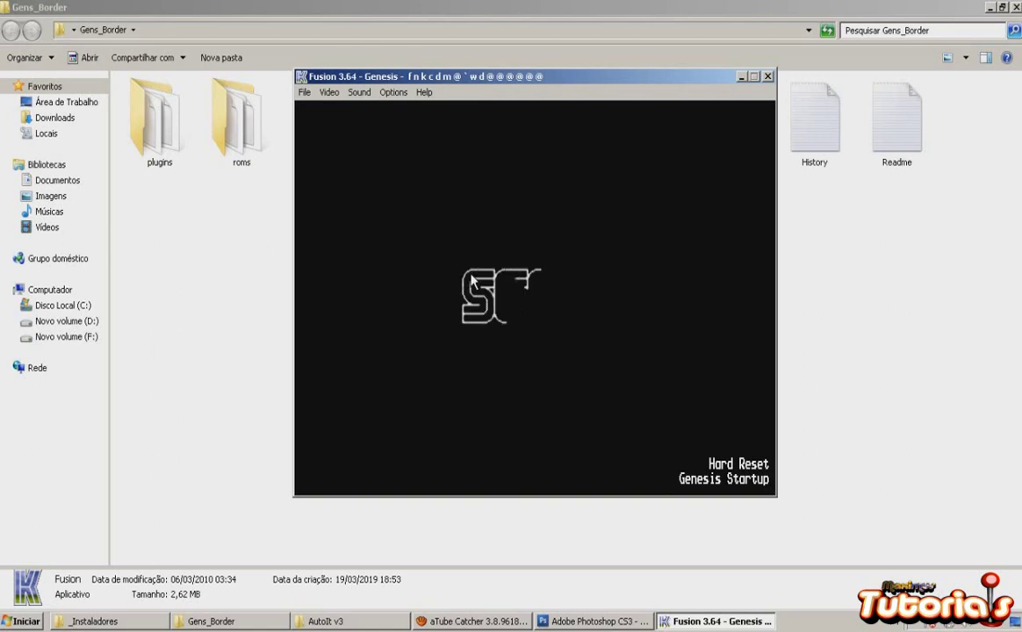
Step: Minimise the game, select AuxBezel(x86), look over the hidden notification icons and restore the Fusion window
click(742, 78)
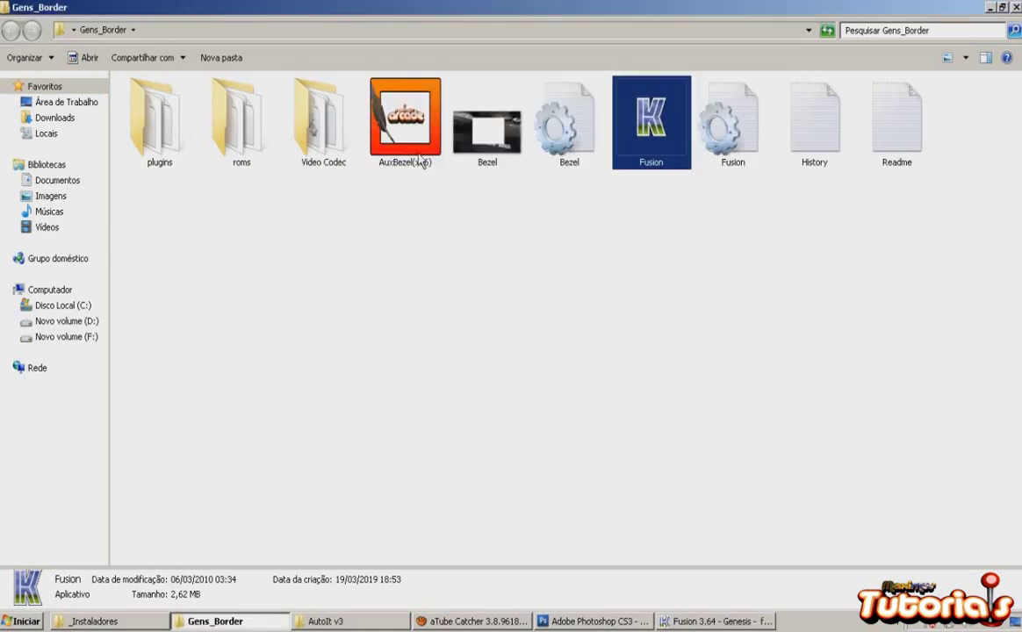
click(399, 149)
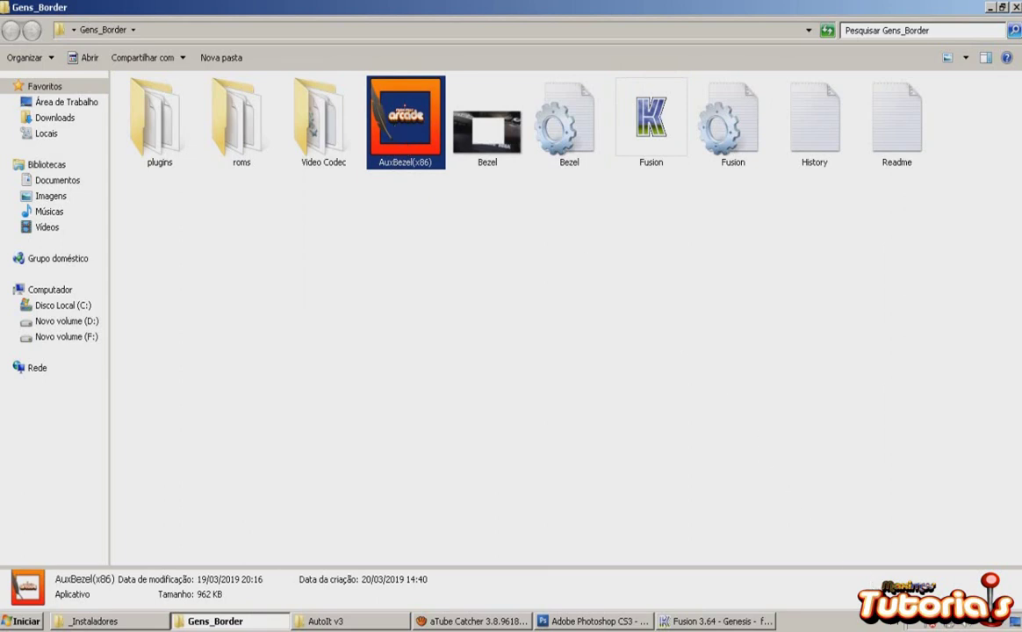
click(913, 625)
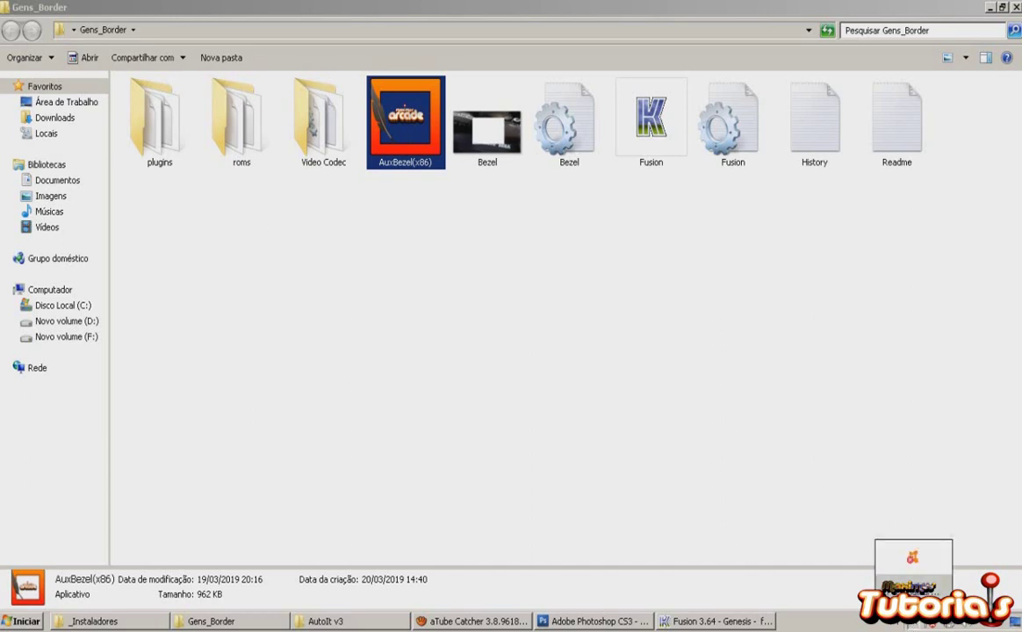
click(423, 217)
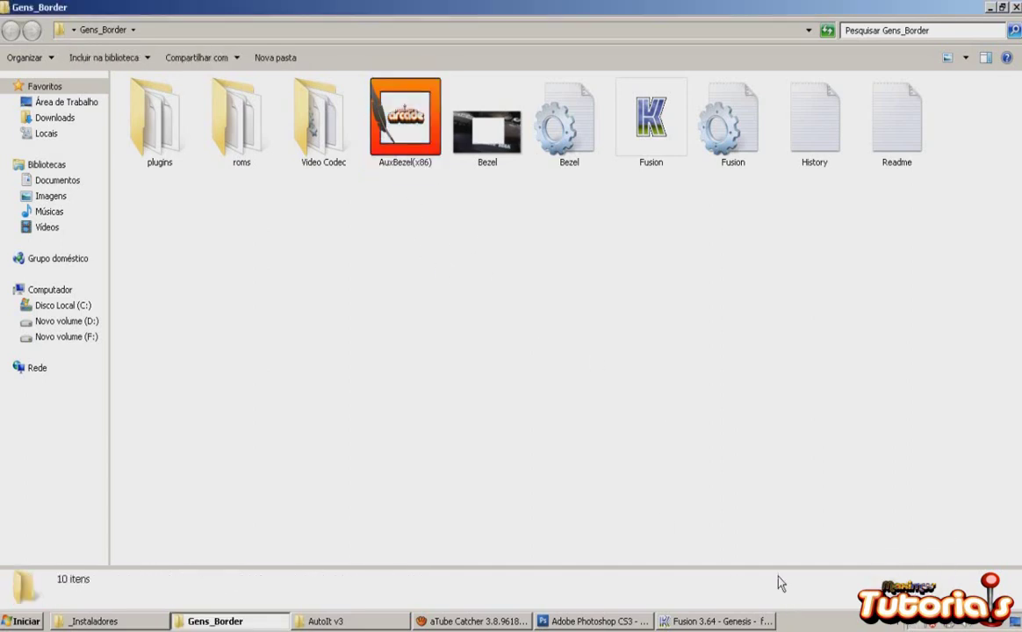
click(699, 621)
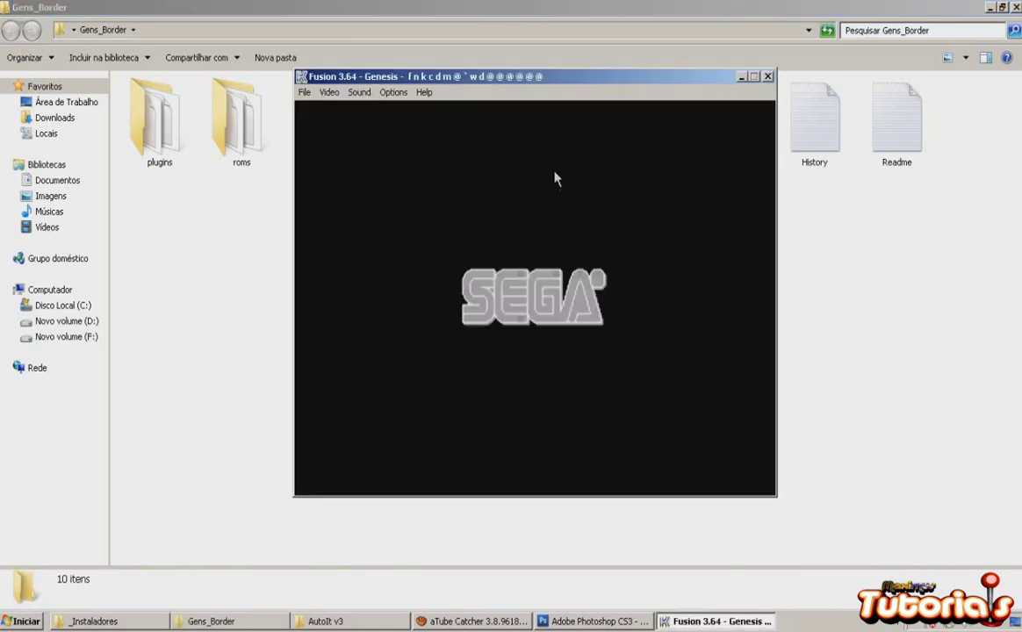
Step: Minimize Fusion, run AuxBezel(x86) from the Gens_Border folder, and start a one-player Arcade game in Golden Axe to test the border
click(741, 77)
double_click(426, 129)
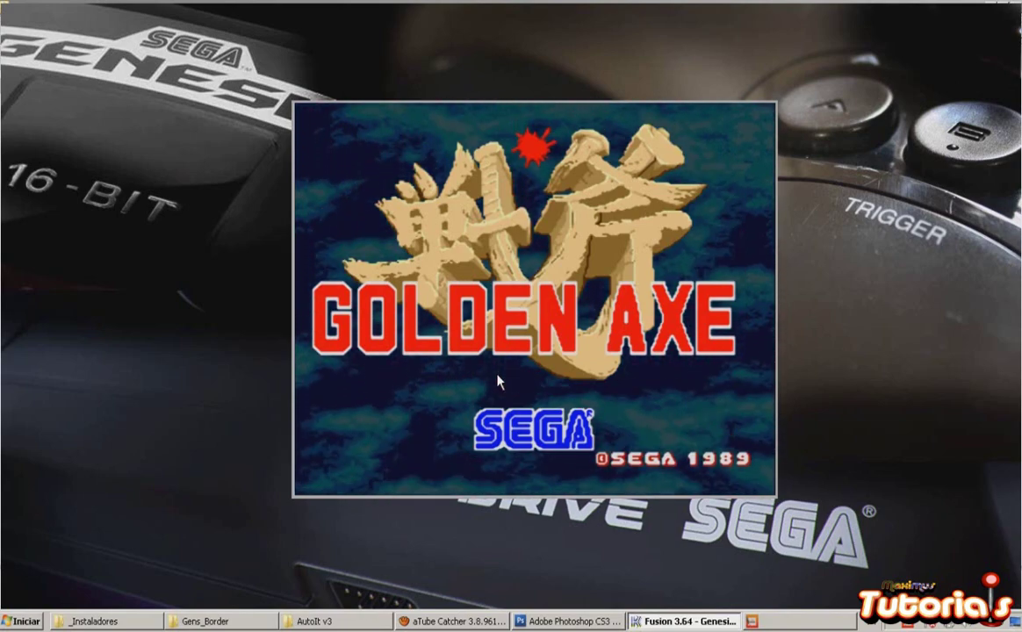
key(Return)
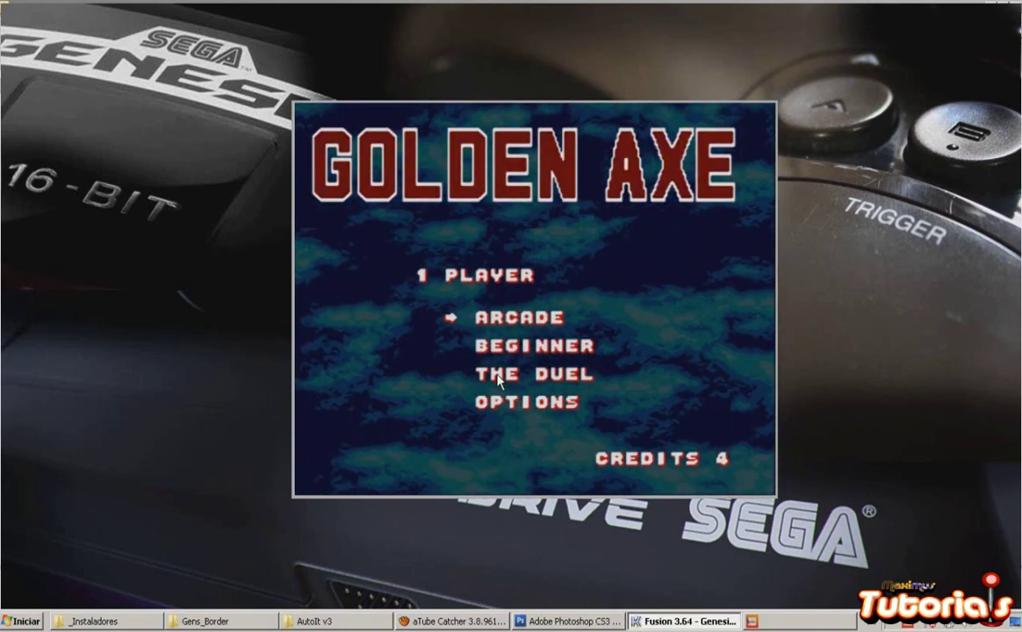
key(Down)
key(Up)
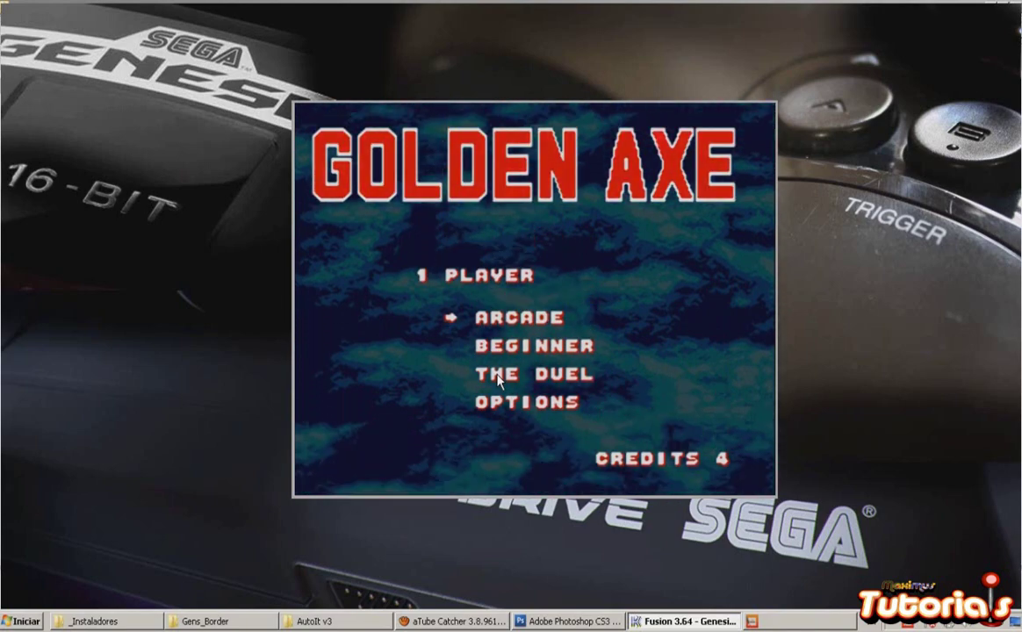
key(Return)
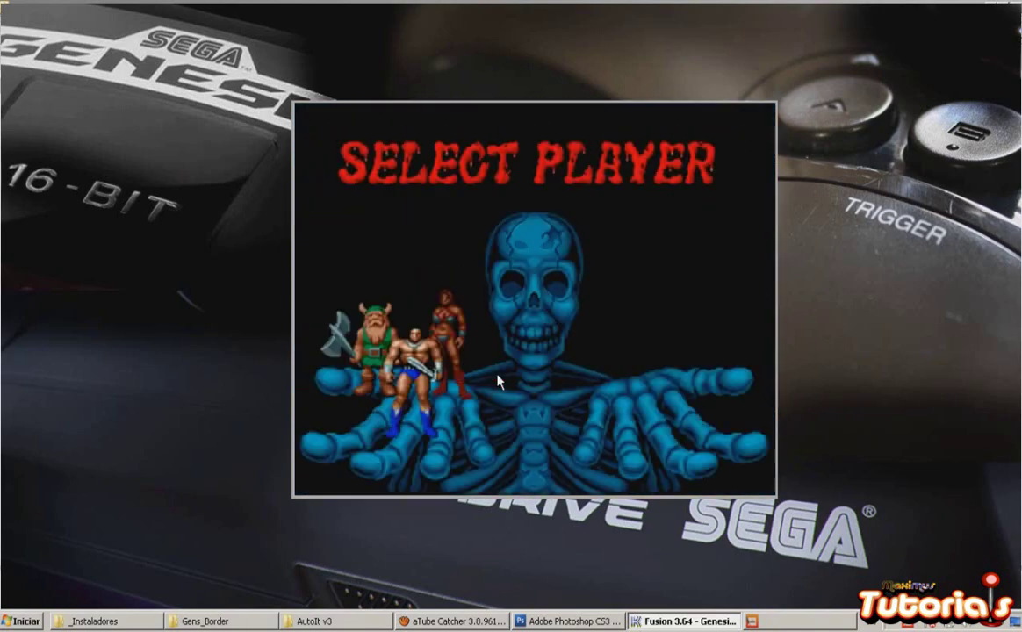
key(Return)
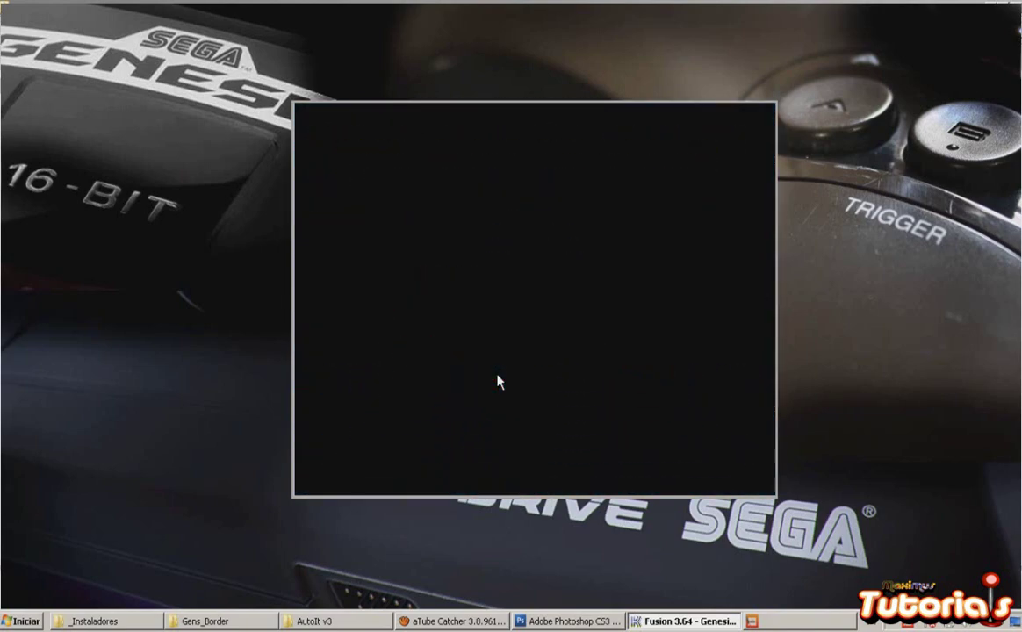
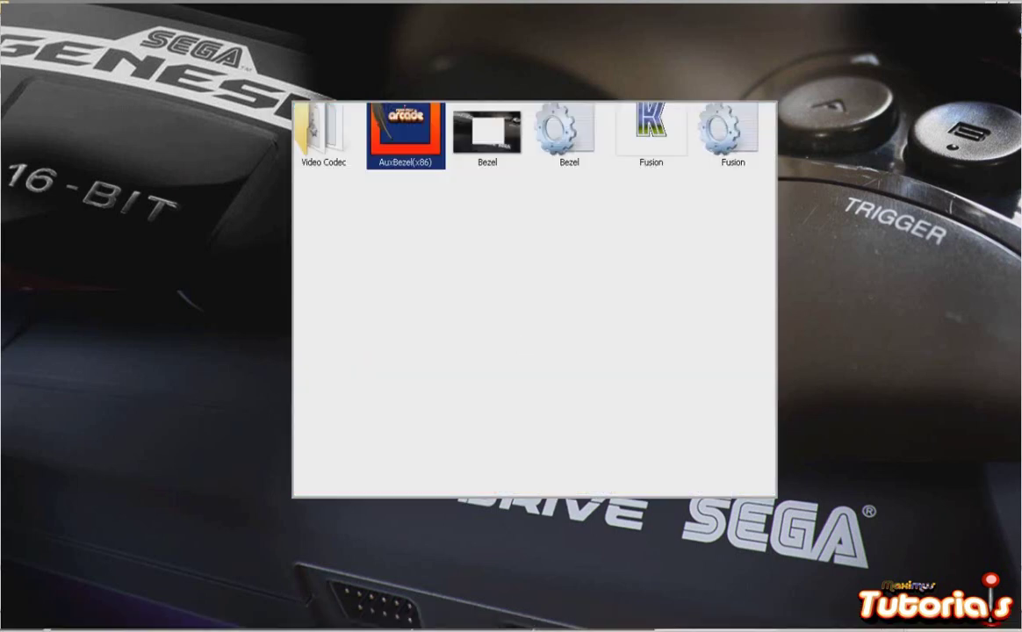
Step: Leave the game and return to the Gens_Border folder
key(alt+Tab)
key(alt+Tab)
key(alt+Tab)
key(alt+Tab)
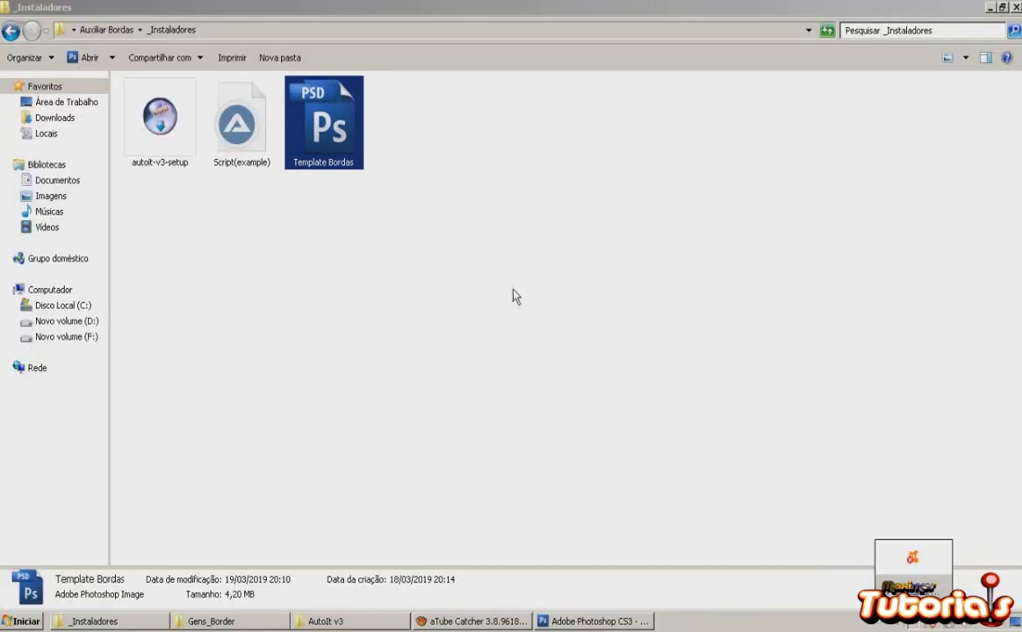
right_click(507, 287)
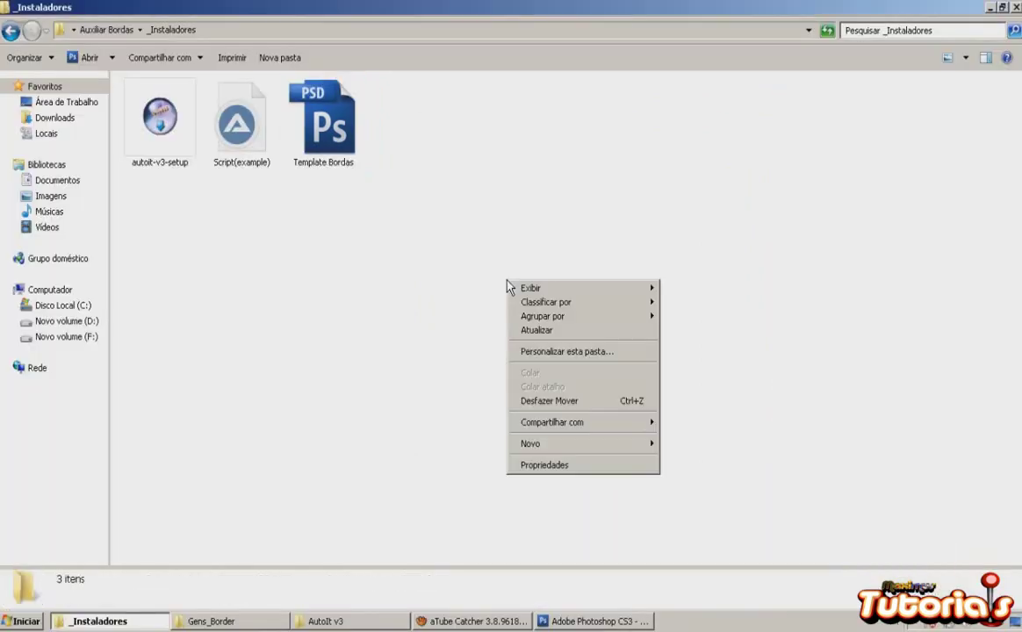
key(alt+Tab)
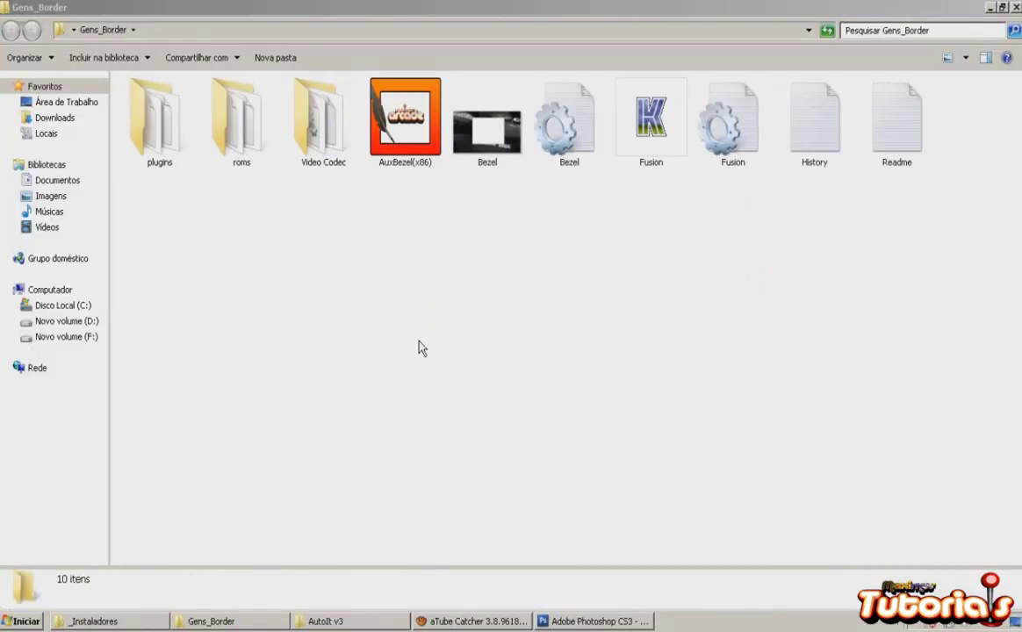
Step: In the Maximus Arcade preferences, set the Sega Genesis executable to Fusion from Gens_Border and its media folder to roms
mouse_move(13, 267)
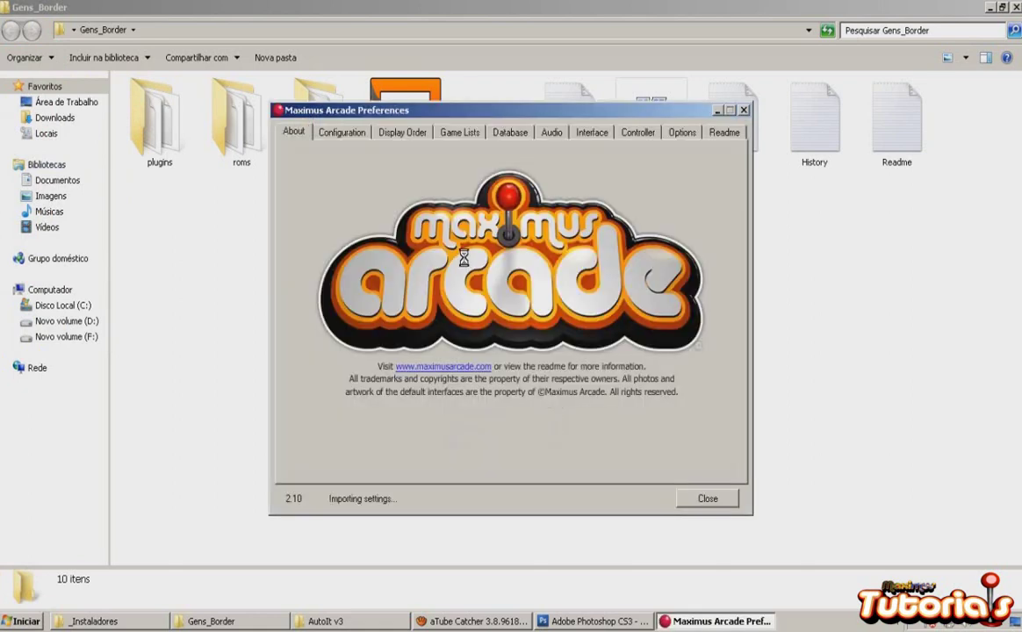
click(333, 133)
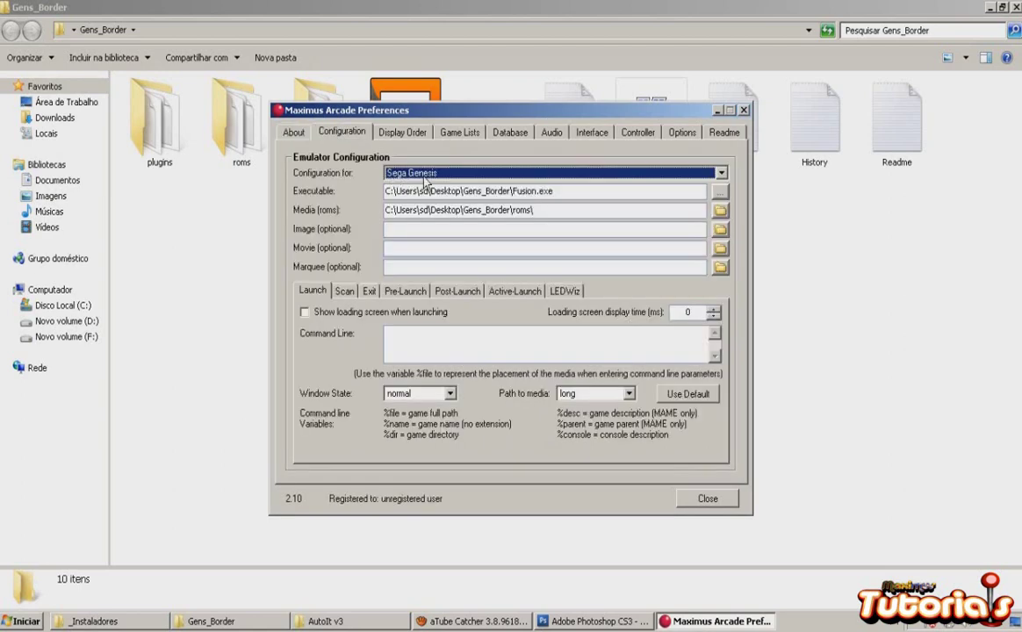
click(720, 192)
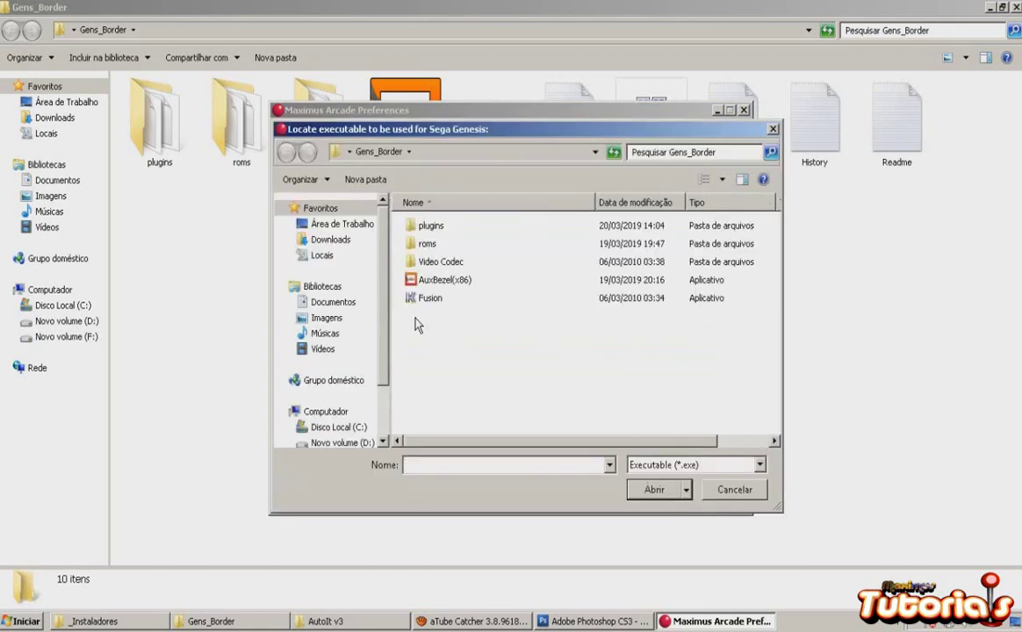
click(442, 306)
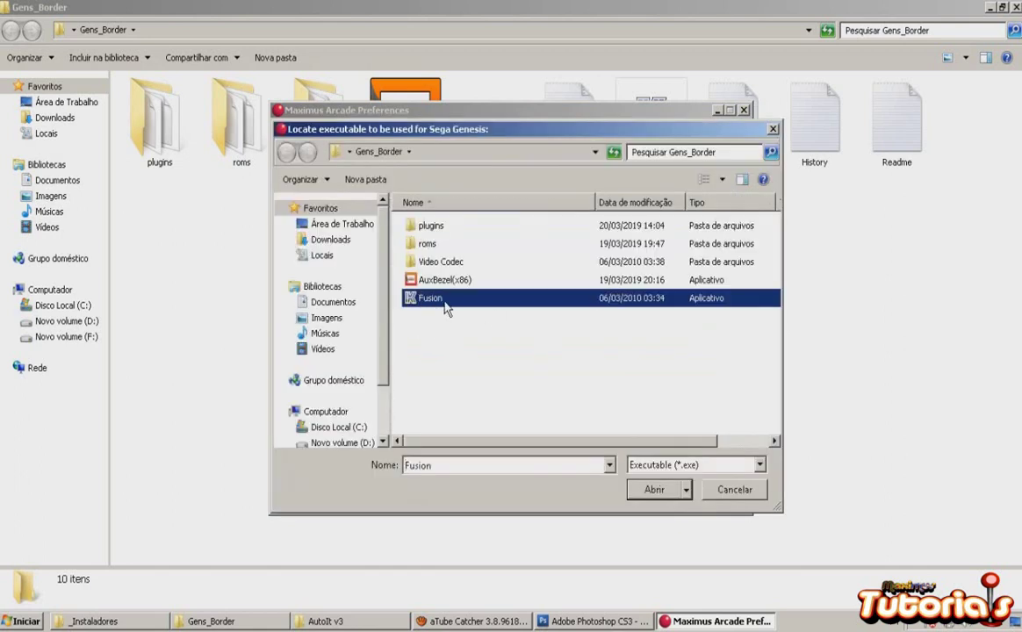
click(654, 489)
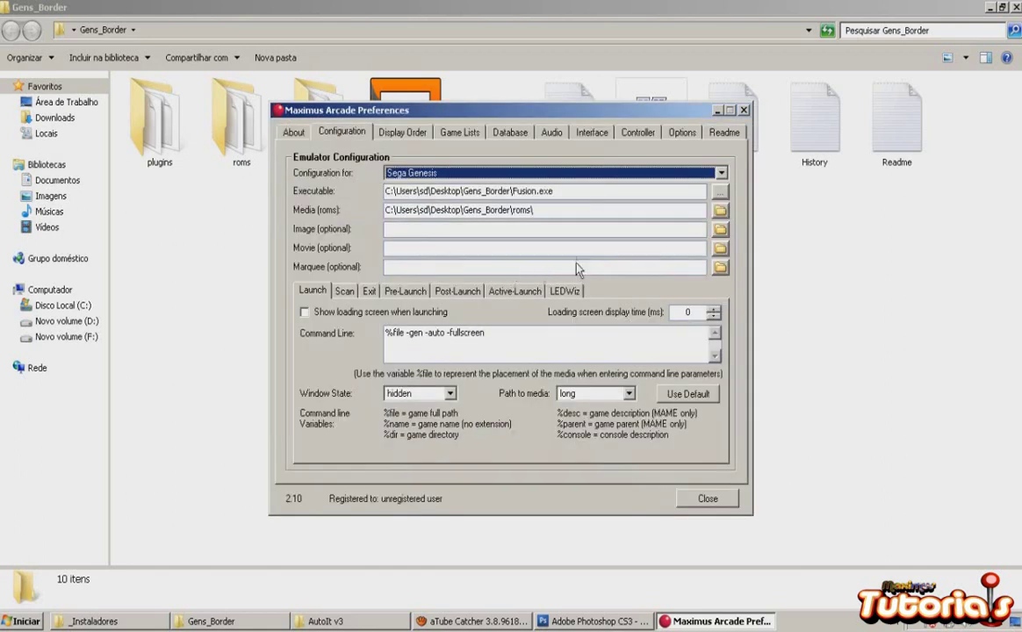
click(720, 210)
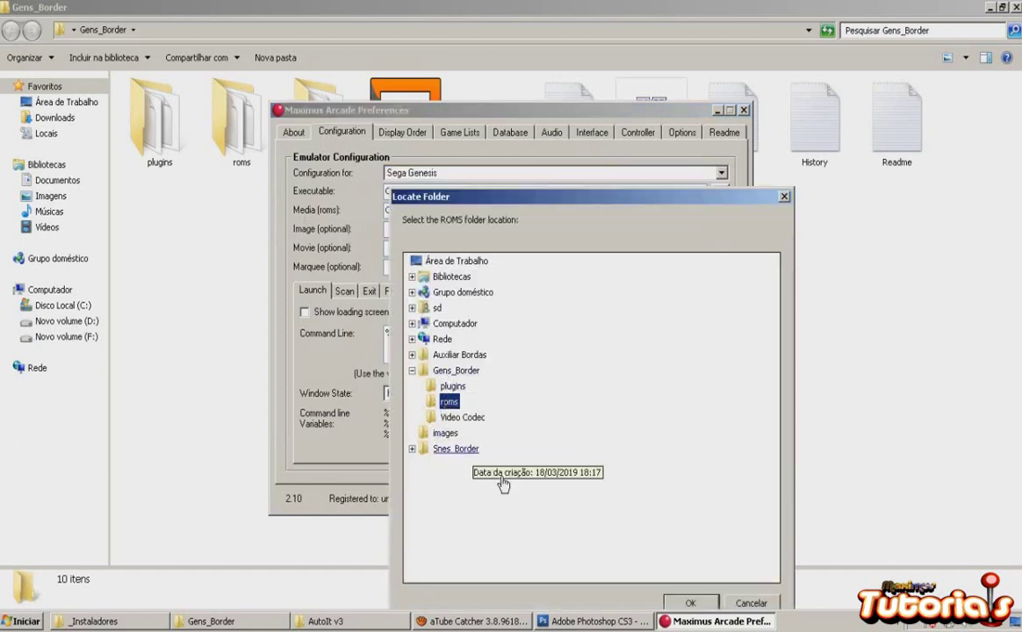
click(680, 602)
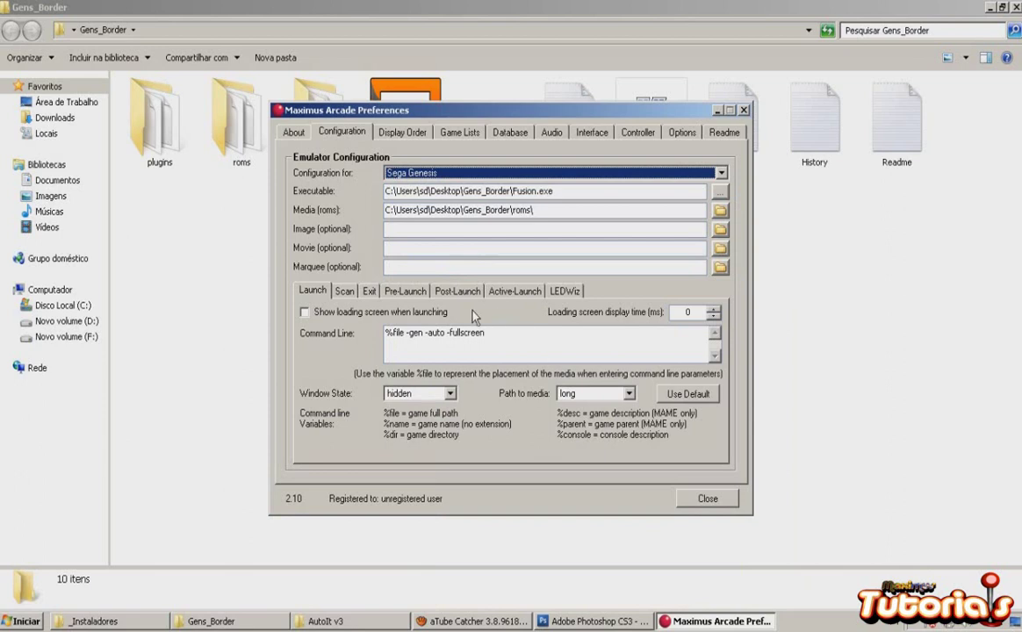
Step: Check the file extension of the games in the roms folder, and return to the Maximus Arcade preferences
click(263, 270)
double_click(238, 123)
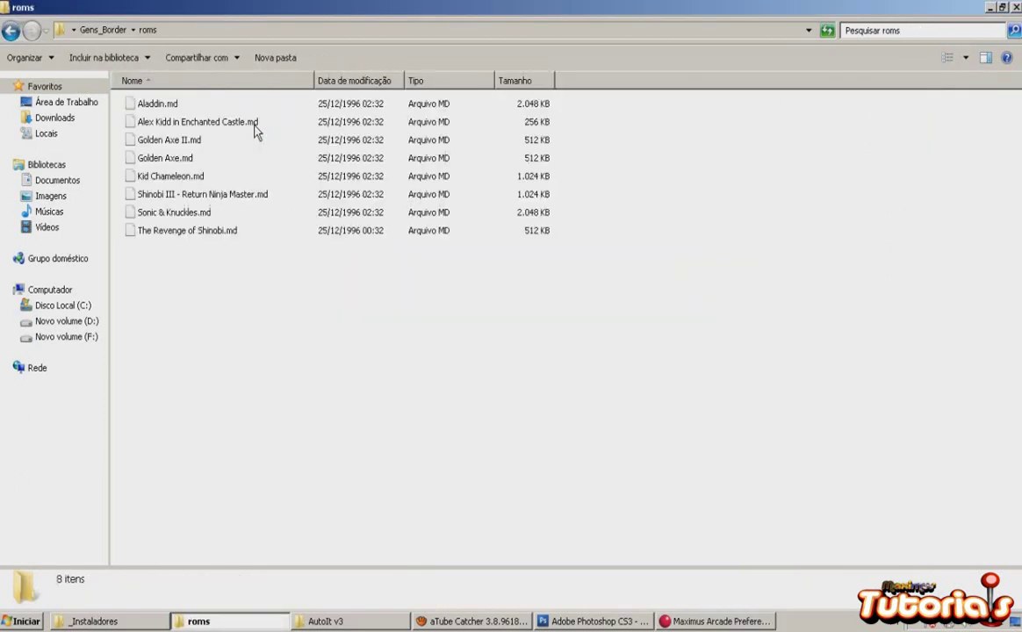
click(185, 148)
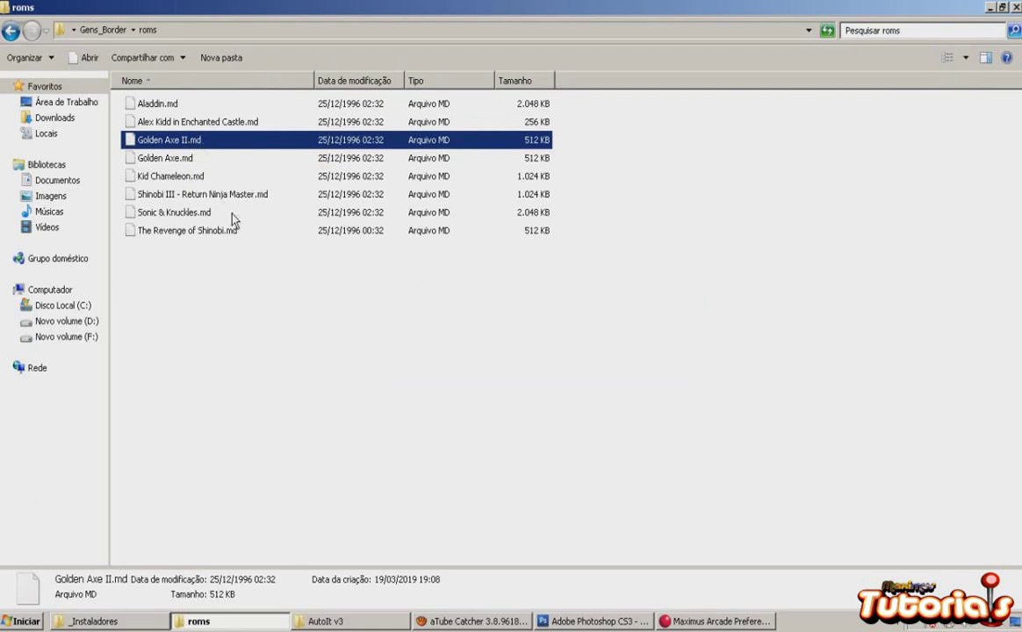
key(BackSpace)
key(alt+Tab)
Step: Review the media extensions in the Sega Genesis scan settings, including .bin and .md
click(351, 291)
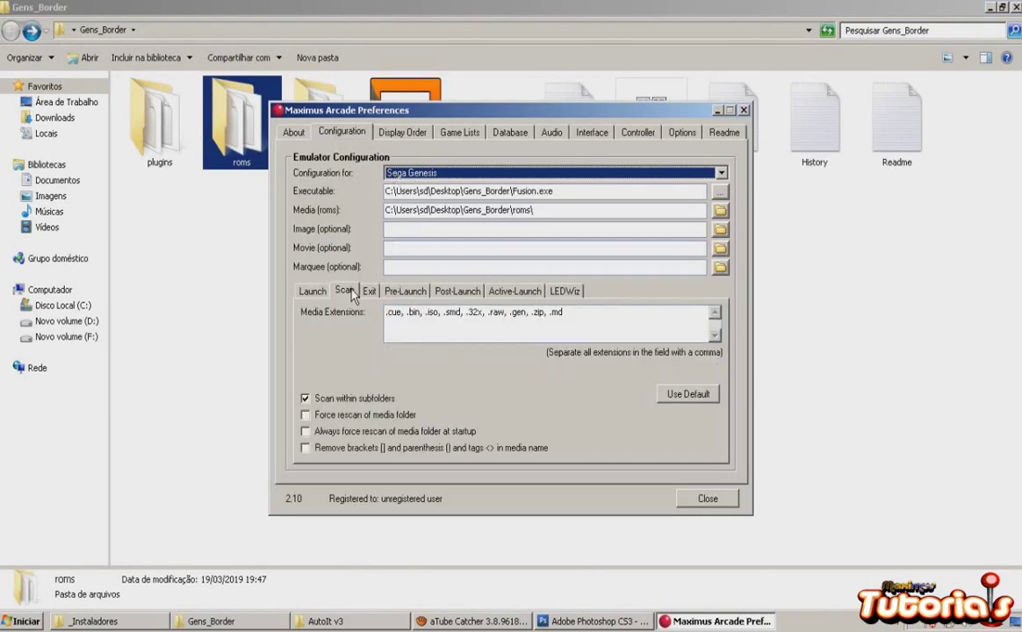
drag(566, 317, 552, 313)
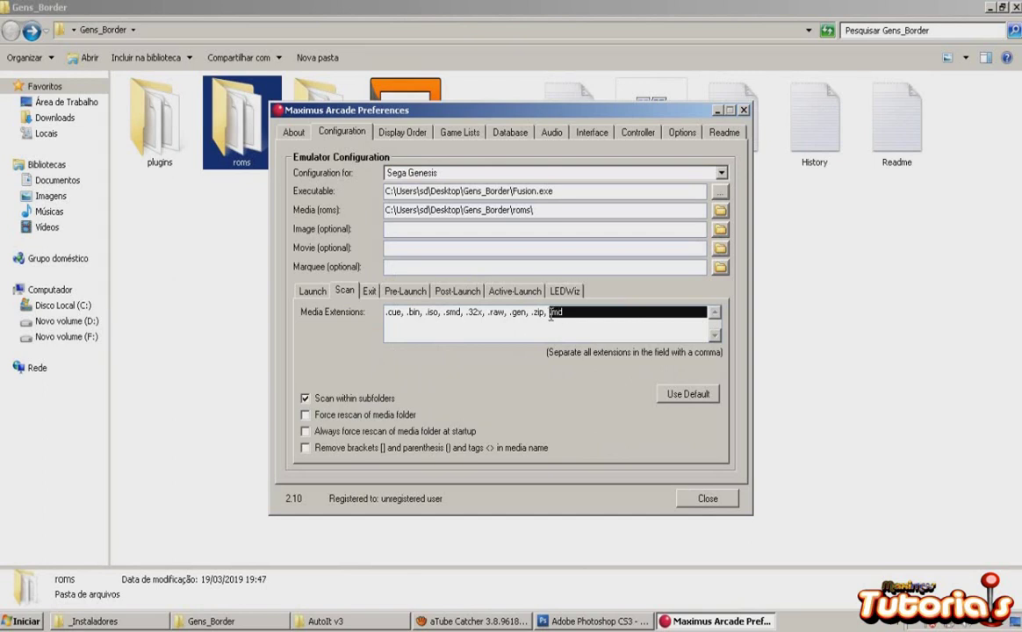
double_click(413, 314)
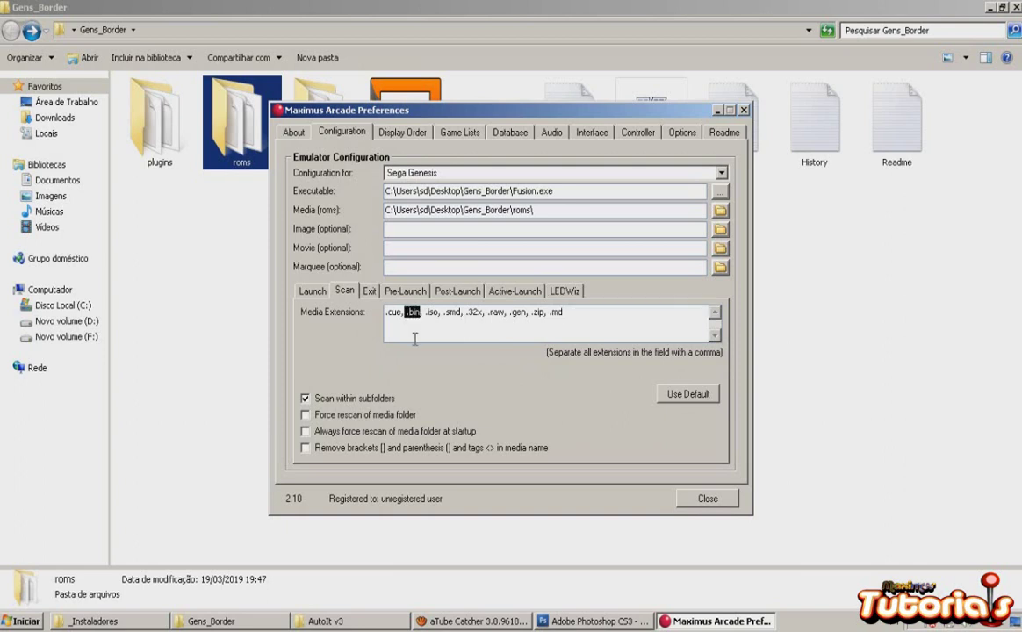
double_click(475, 313)
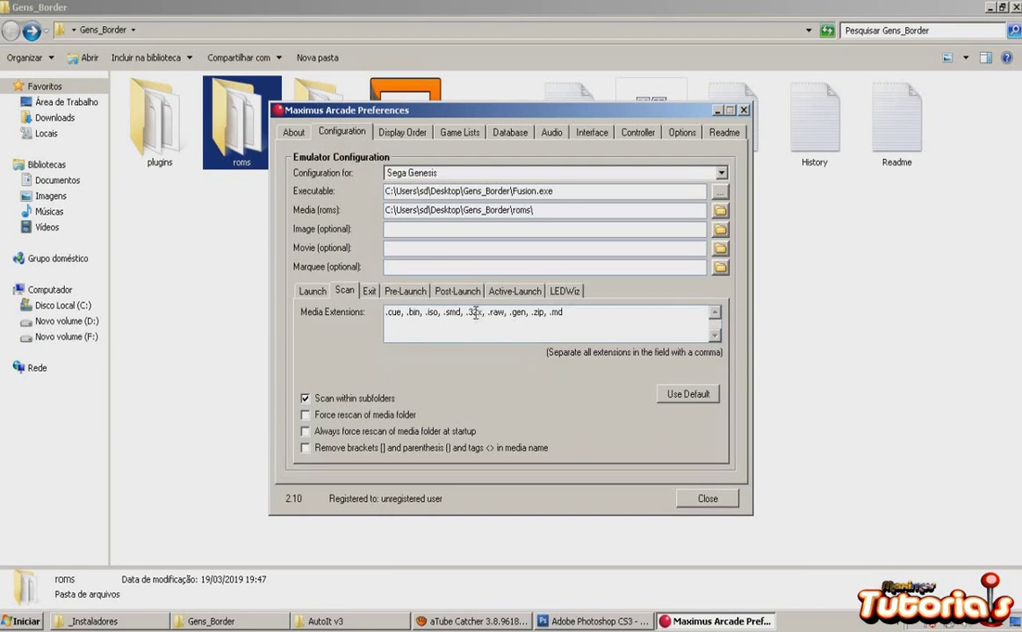
double_click(554, 313)
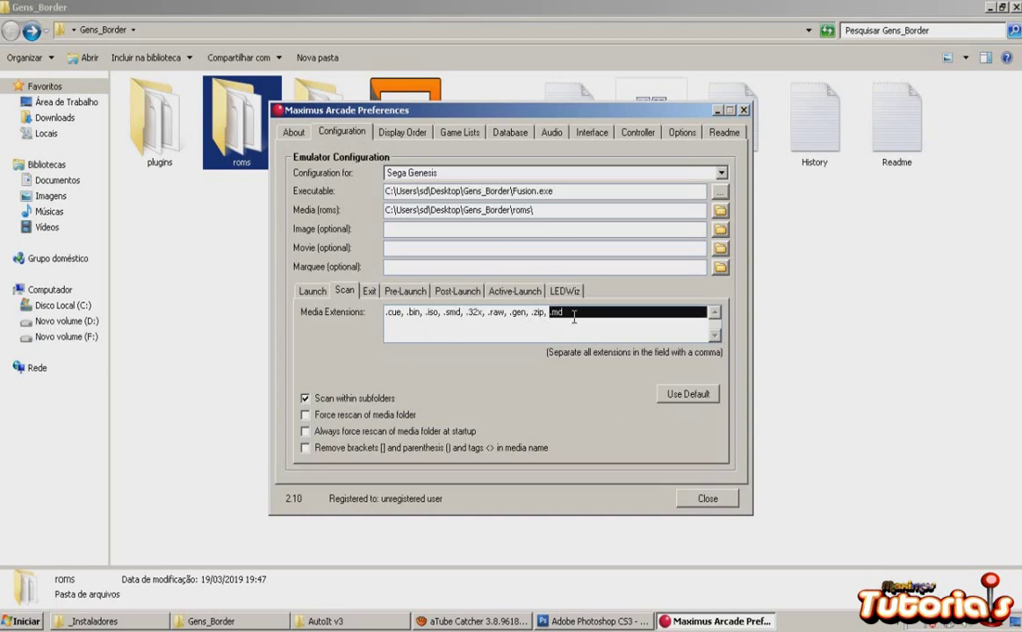
click(564, 314)
double_click(558, 314)
click(378, 399)
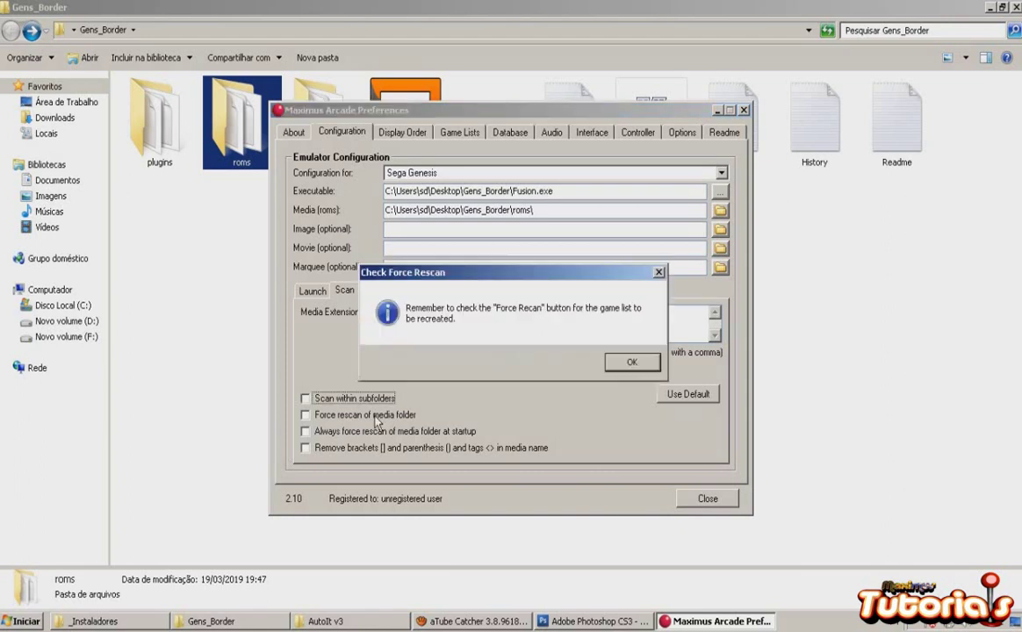
click(625, 362)
click(317, 398)
click(631, 363)
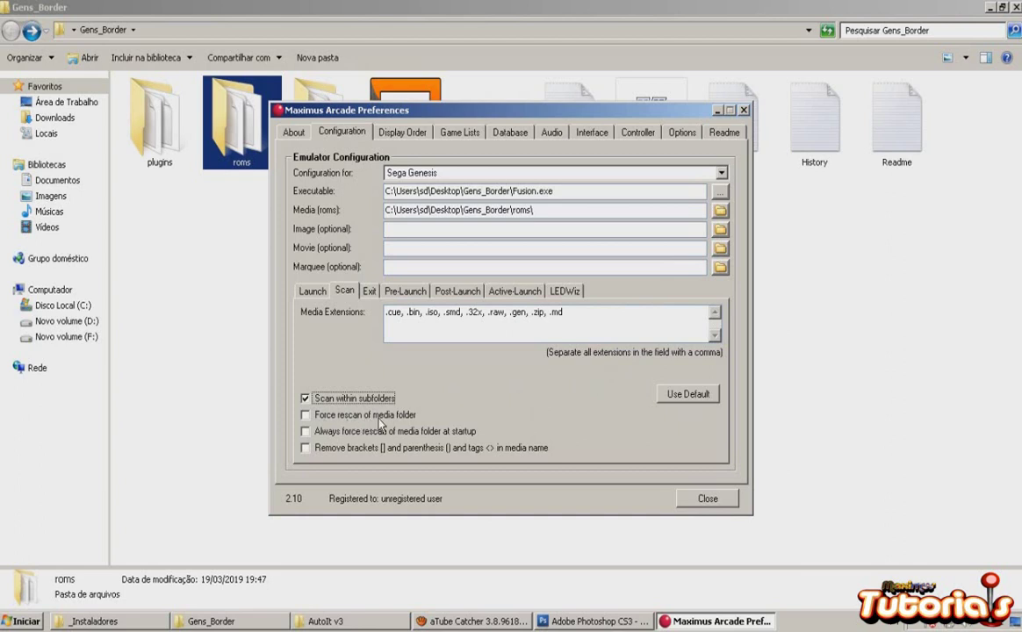
Step: Force a rescan of the media folder, and enable closing all additional processes started during launch in the exit settings
click(367, 416)
click(371, 295)
click(305, 414)
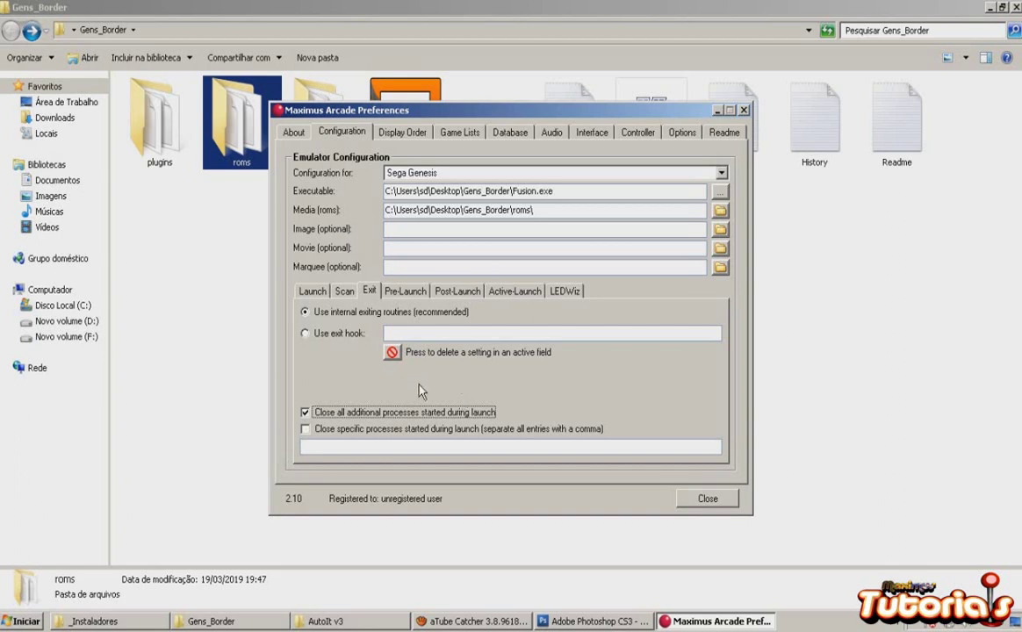
Step: Clear the command line in the Sega Genesis launch settings
click(309, 291)
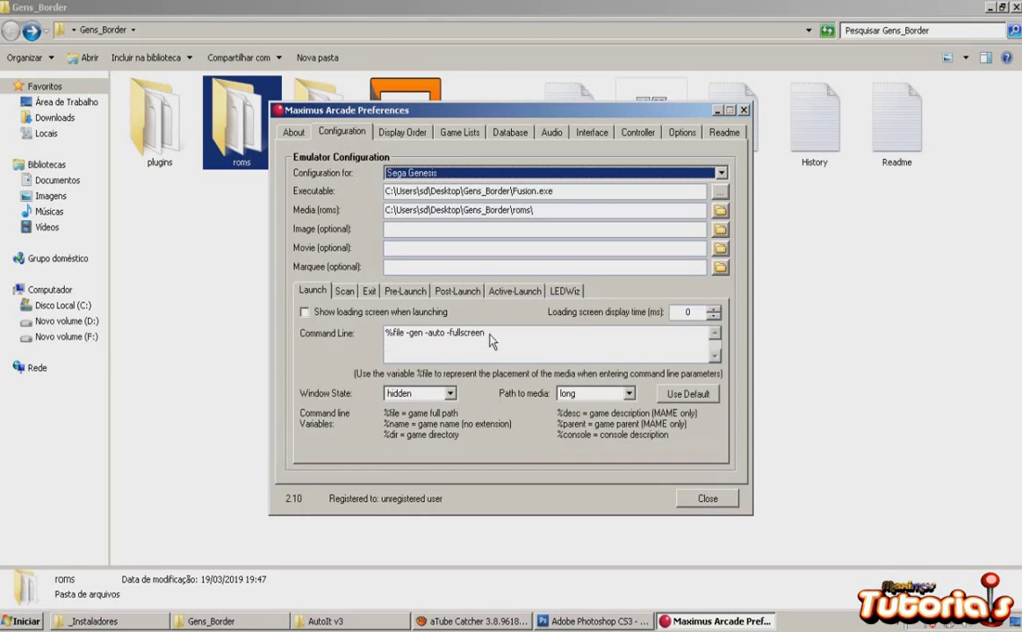
click(490, 340)
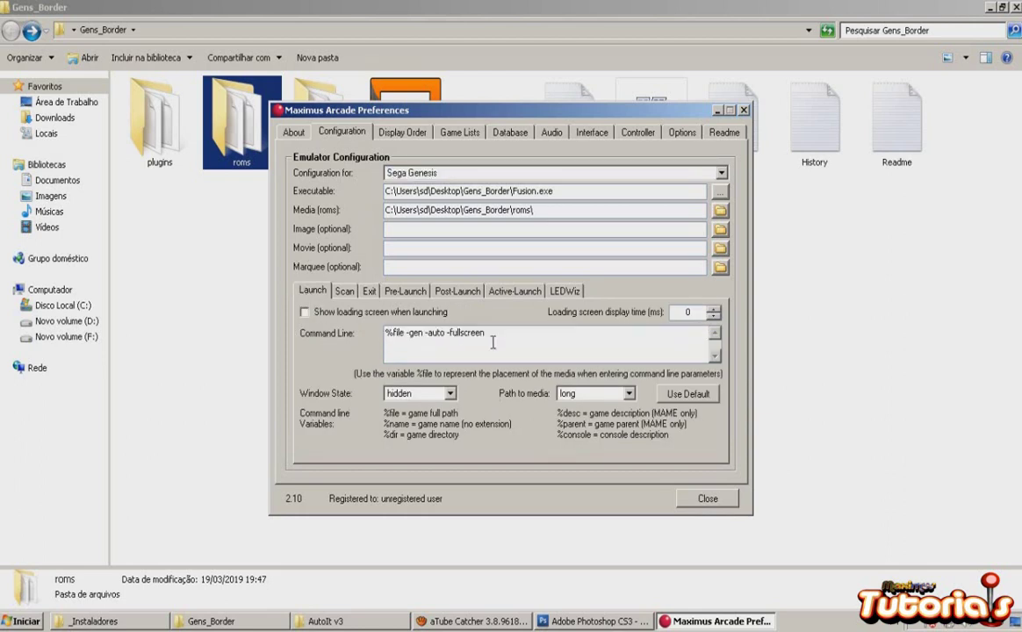
drag(492, 343, 380, 337)
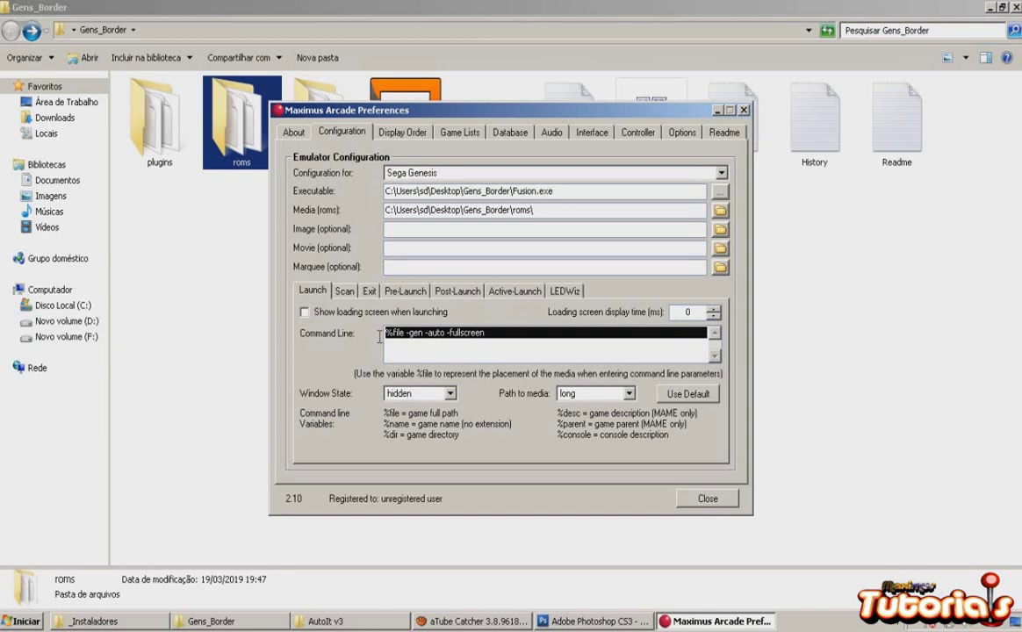
key(Delete)
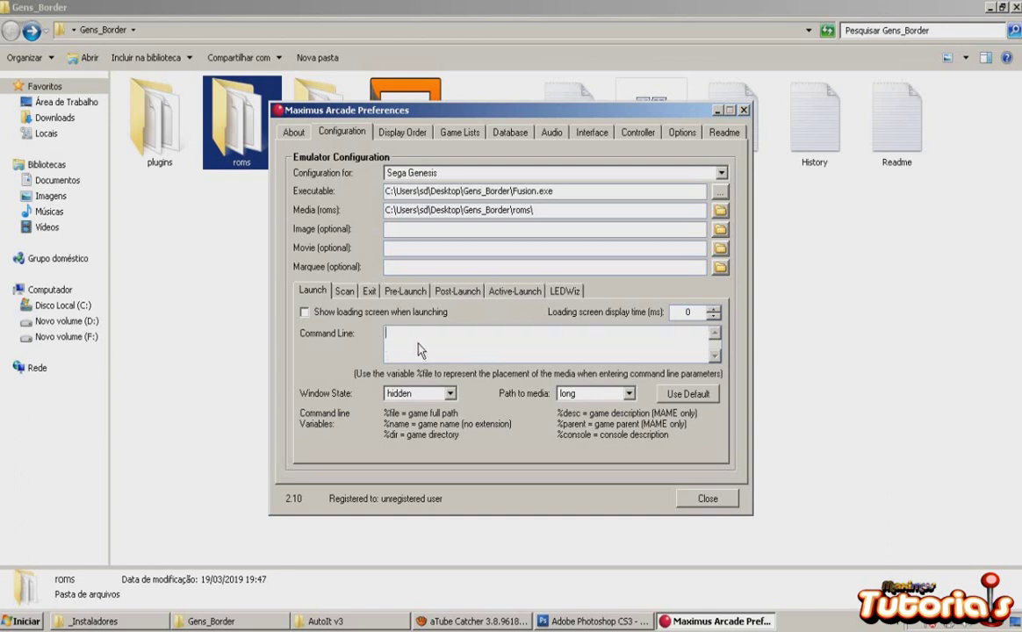
Step: Set AuxBezel(x86) from the Gens_Border folder as the pre-launch application, with Run Application On Game Launch enabled
click(391, 295)
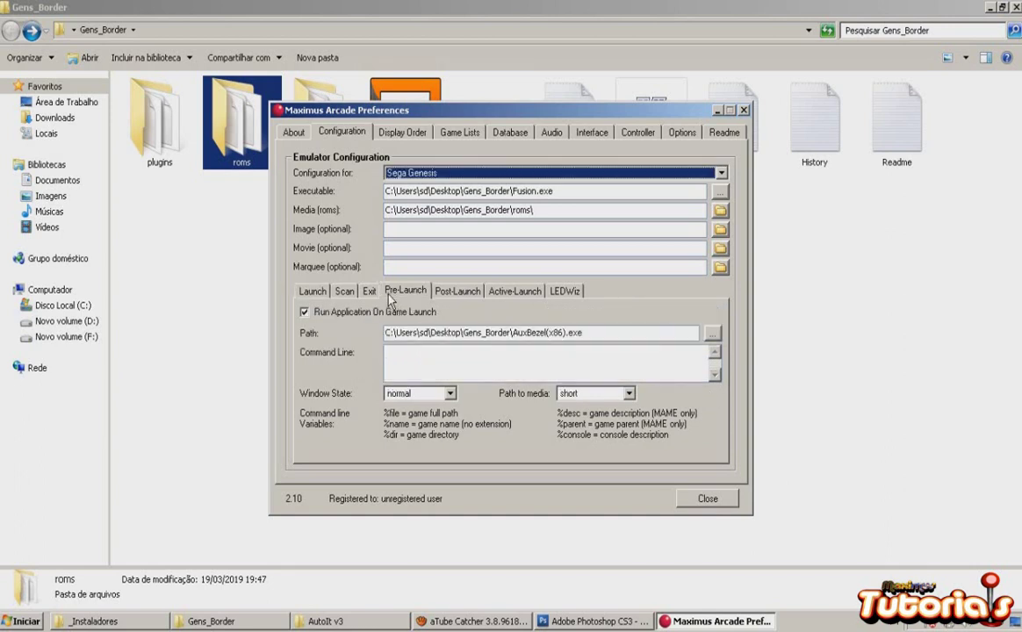
click(305, 314)
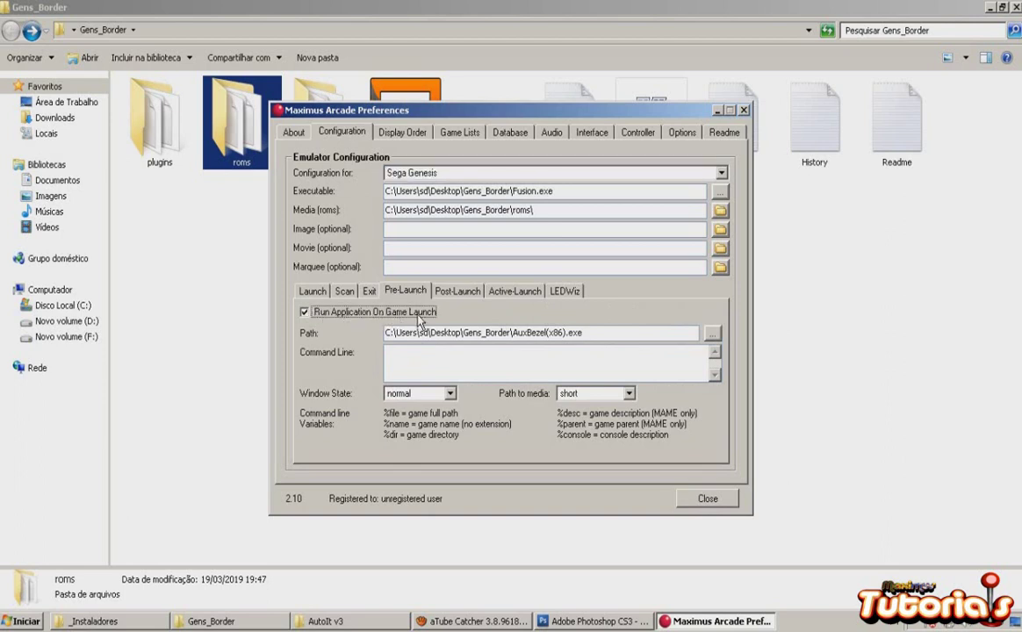
click(712, 334)
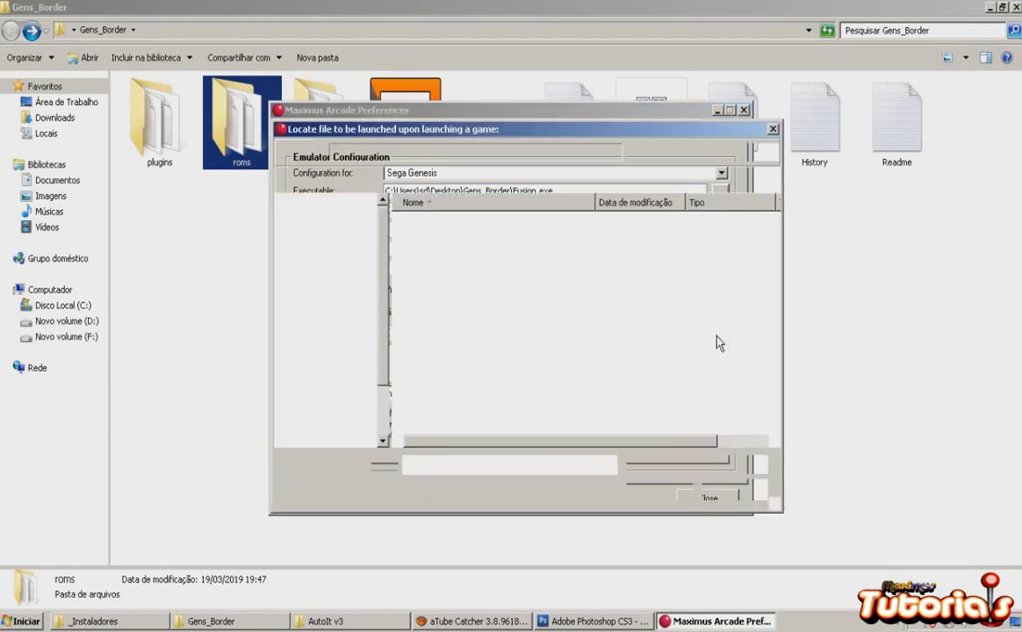
click(432, 281)
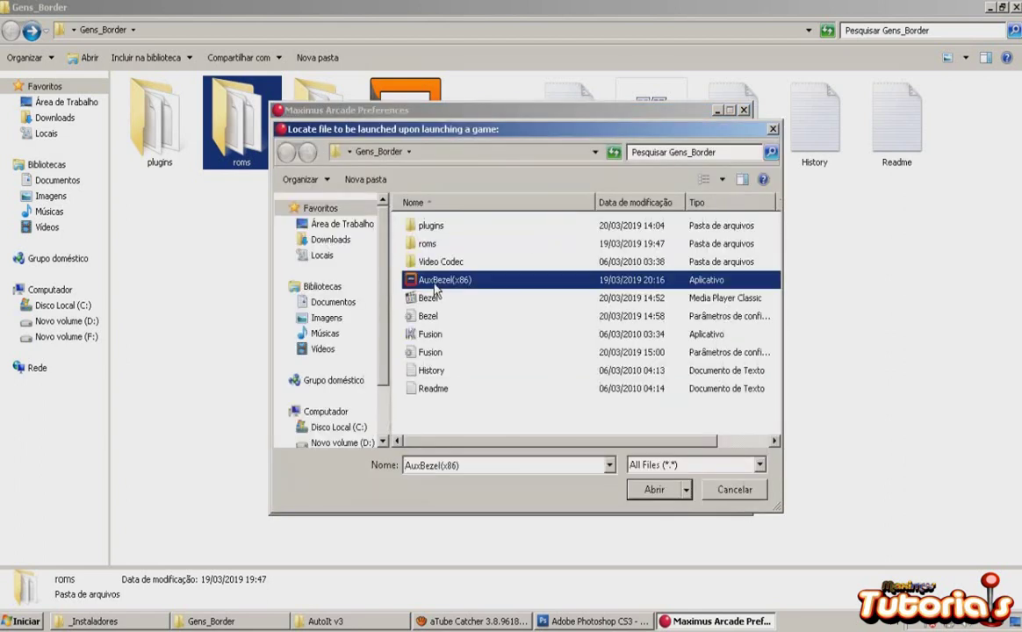
key(Down)
key(Up)
click(654, 491)
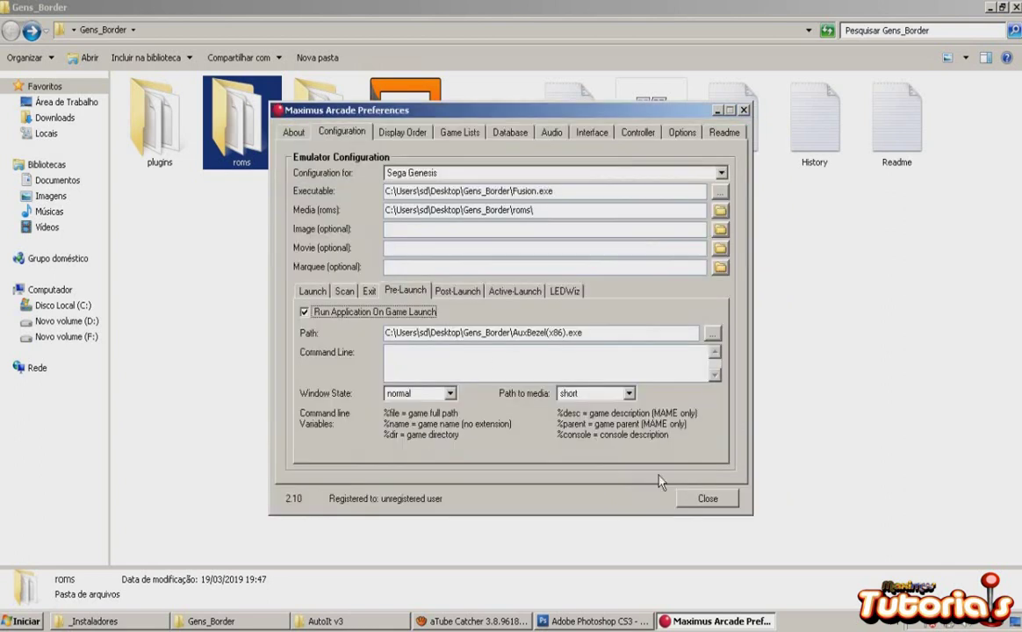
Step: Set the Sega Genesis pre-launch window state to normal, and select Sega Genesis in the available emulators and the emulator display order
click(452, 394)
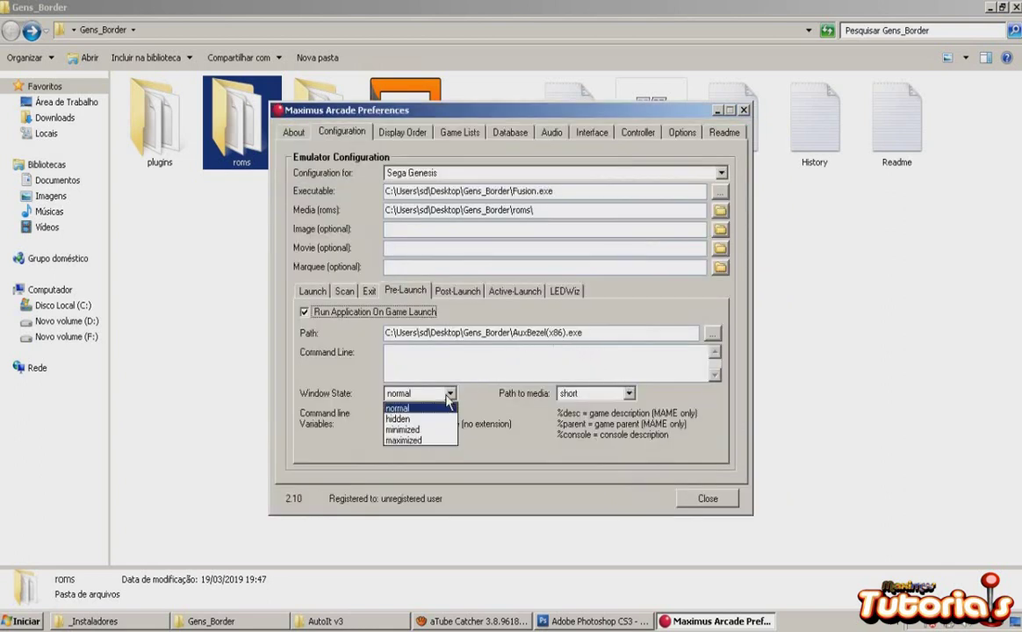
click(400, 409)
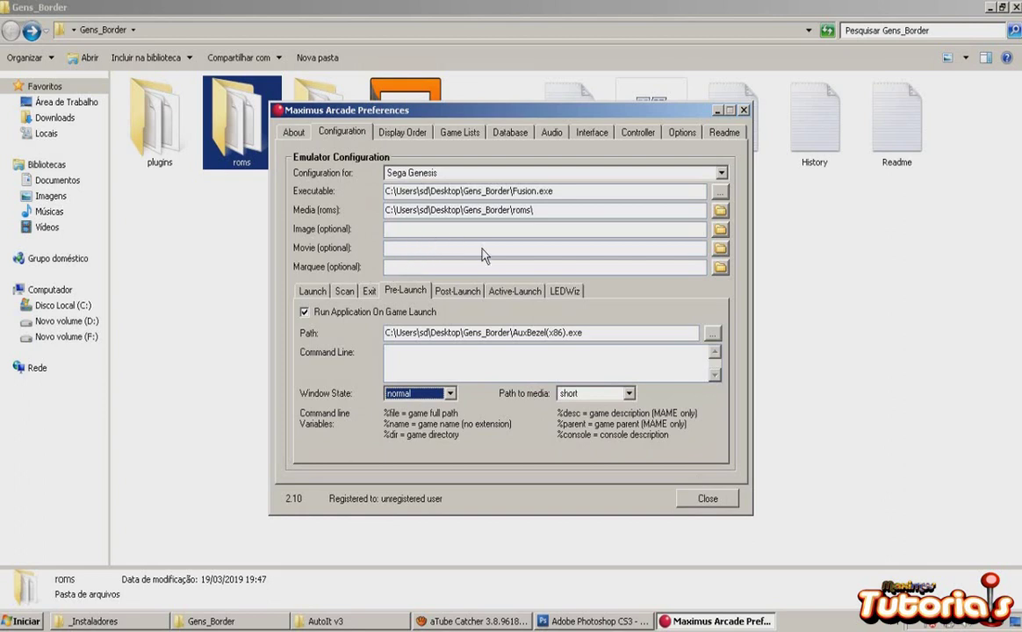
click(403, 132)
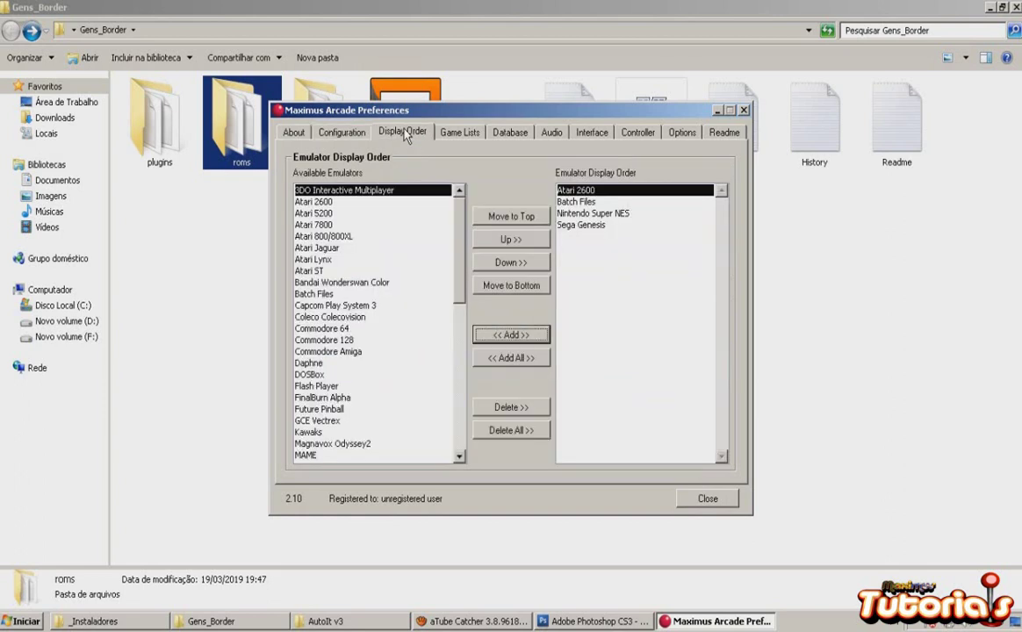
drag(458, 233, 458, 399)
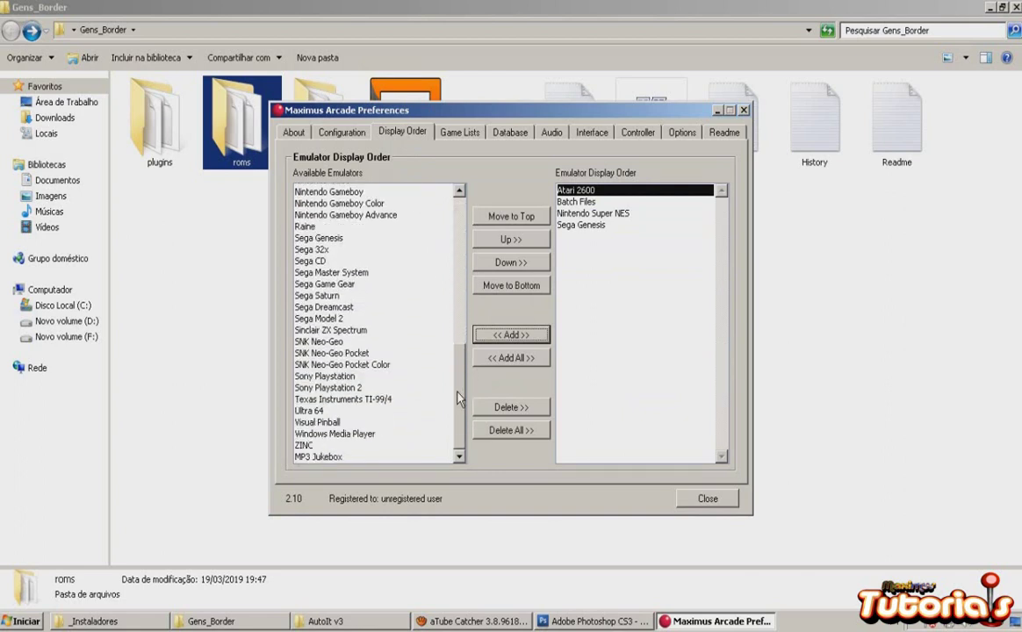
click(298, 237)
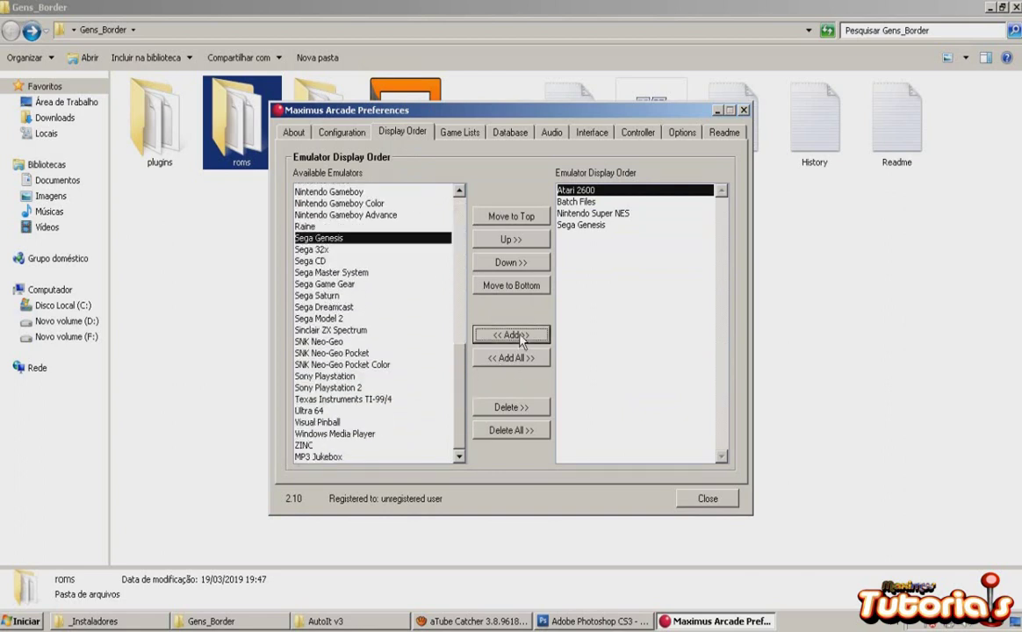
click(584, 227)
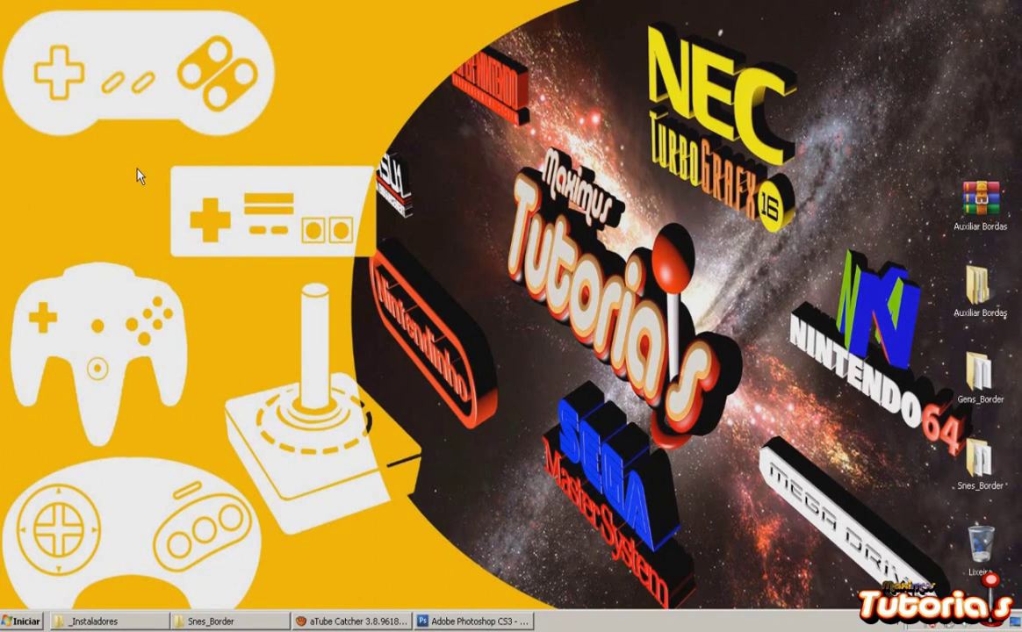
Step: Open the x86 subfolder of the PNG folder in Auxiliar Bordas
click(60, 621)
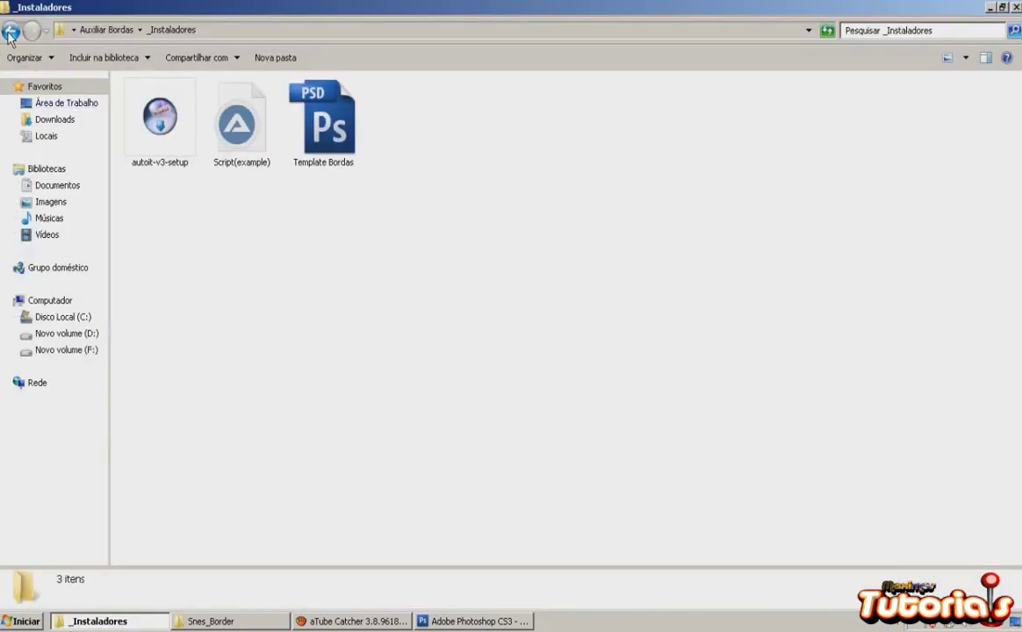
click(11, 34)
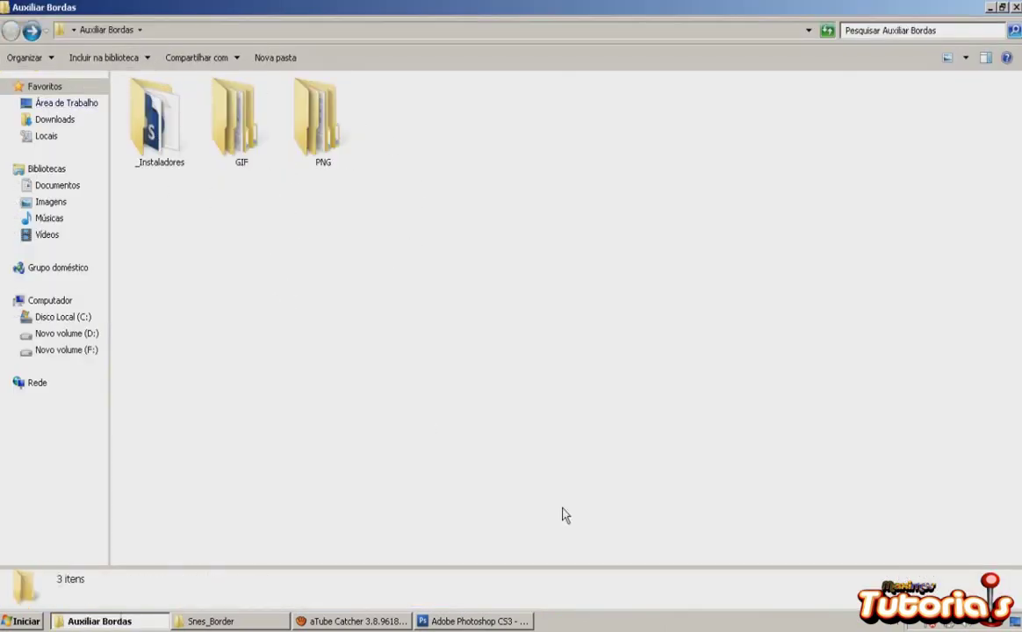
click(572, 617)
click(293, 137)
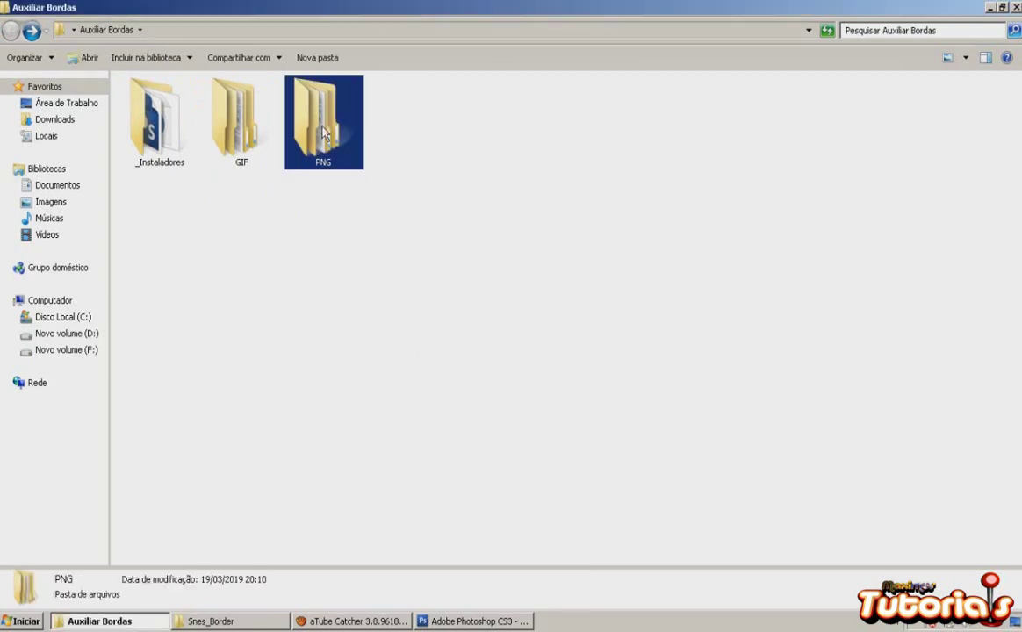
double_click(323, 144)
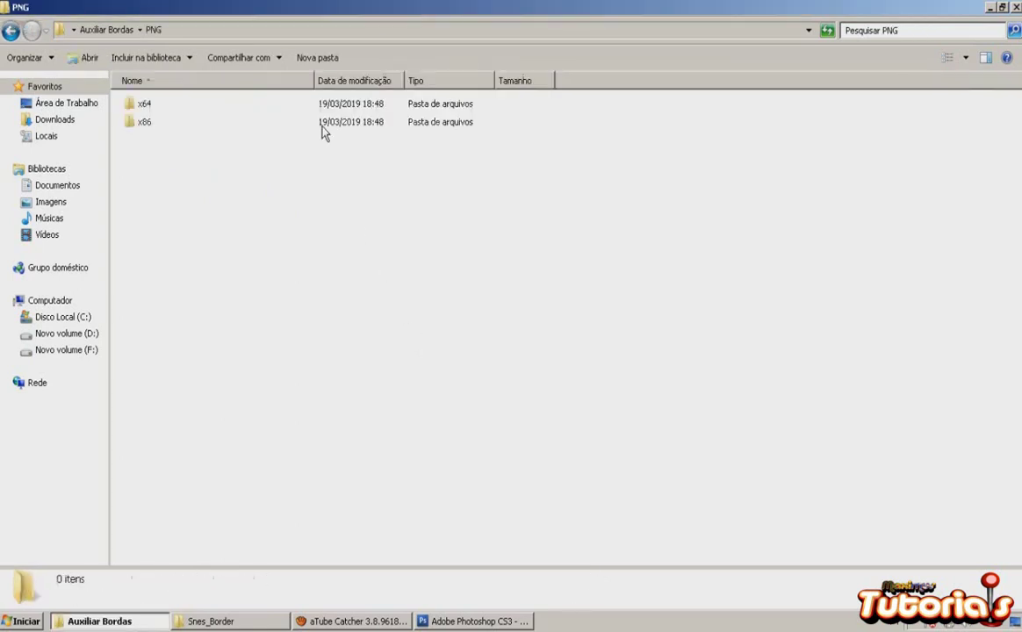
click(148, 128)
double_click(147, 128)
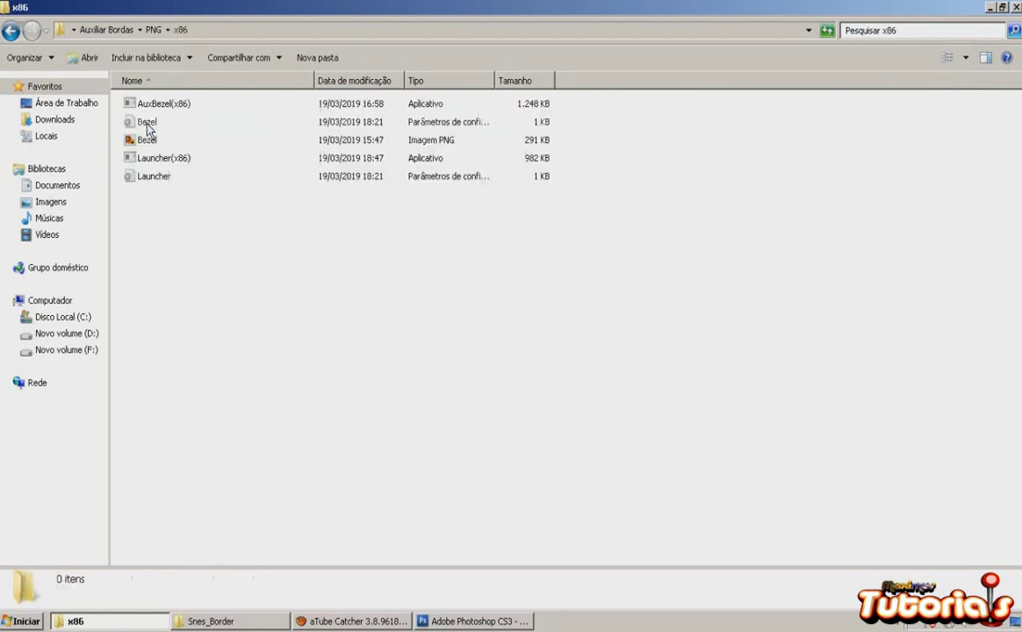
Step: Copy all the AuxBezel, Bezel and Launcher files from the x86 folder into the Snes_Border folder
drag(197, 380, 129, 100)
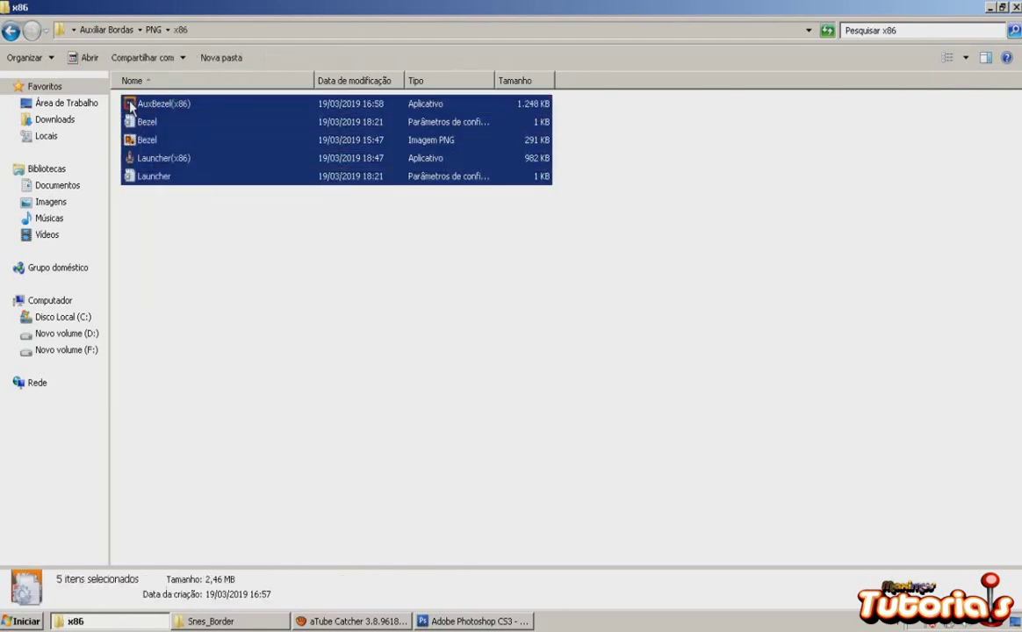
right_click(127, 96)
click(251, 264)
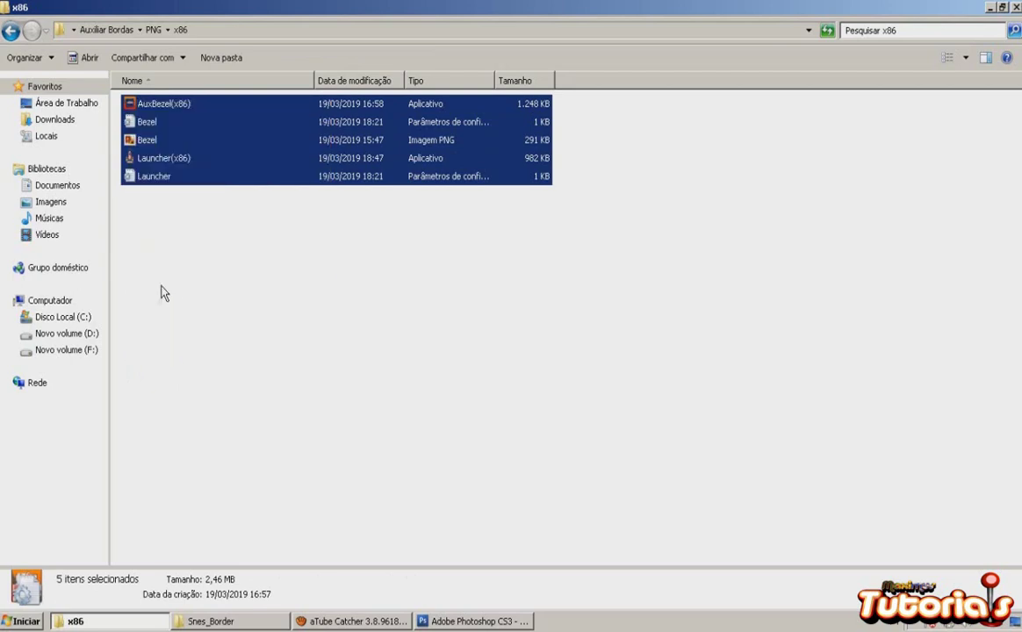
click(989, 7)
click(210, 620)
right_click(426, 244)
click(446, 329)
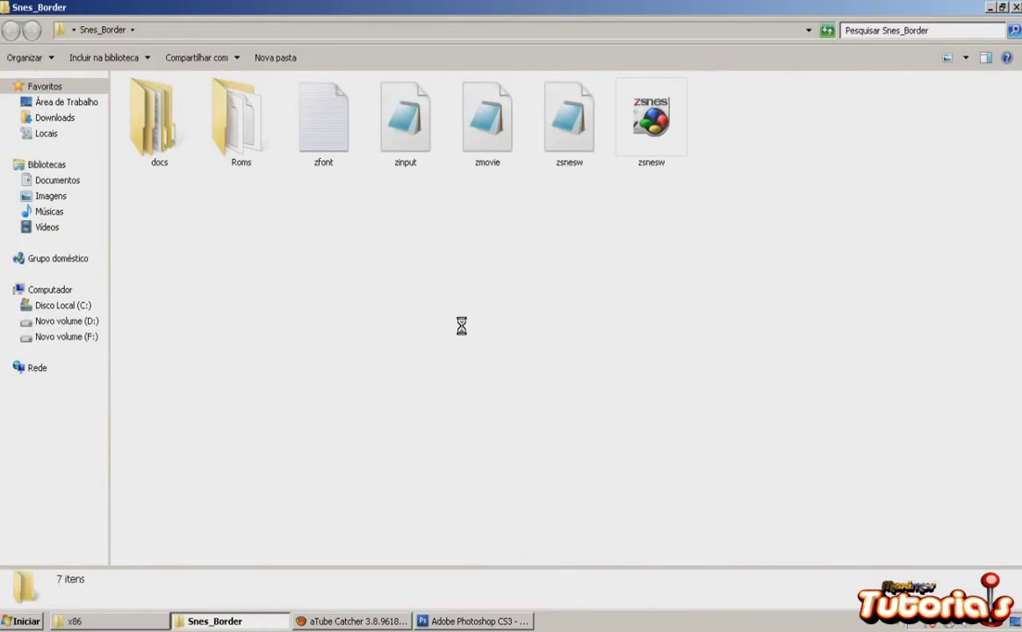
click(377, 339)
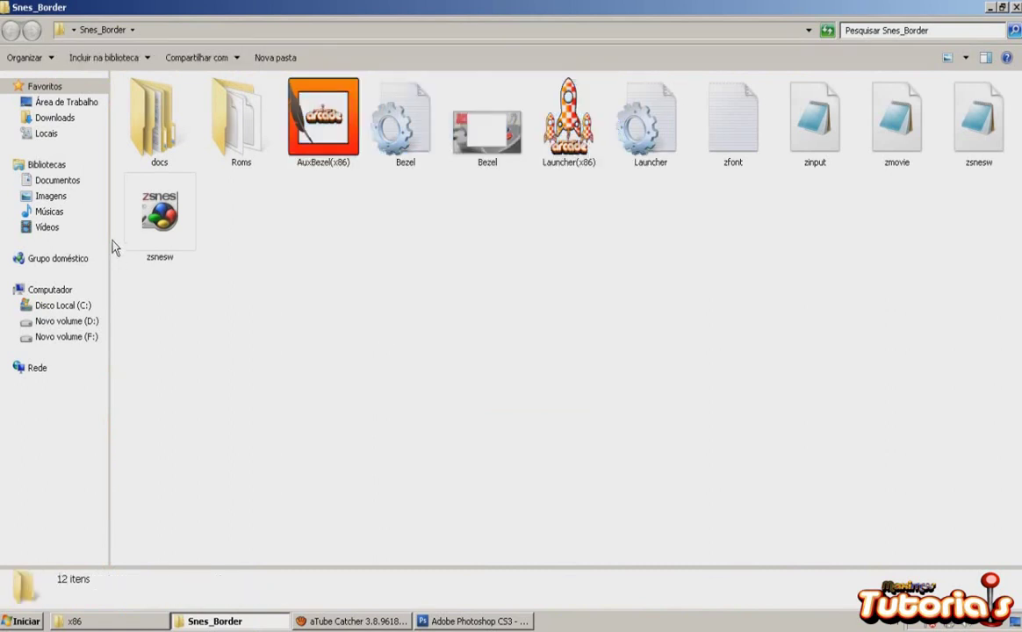
click(153, 258)
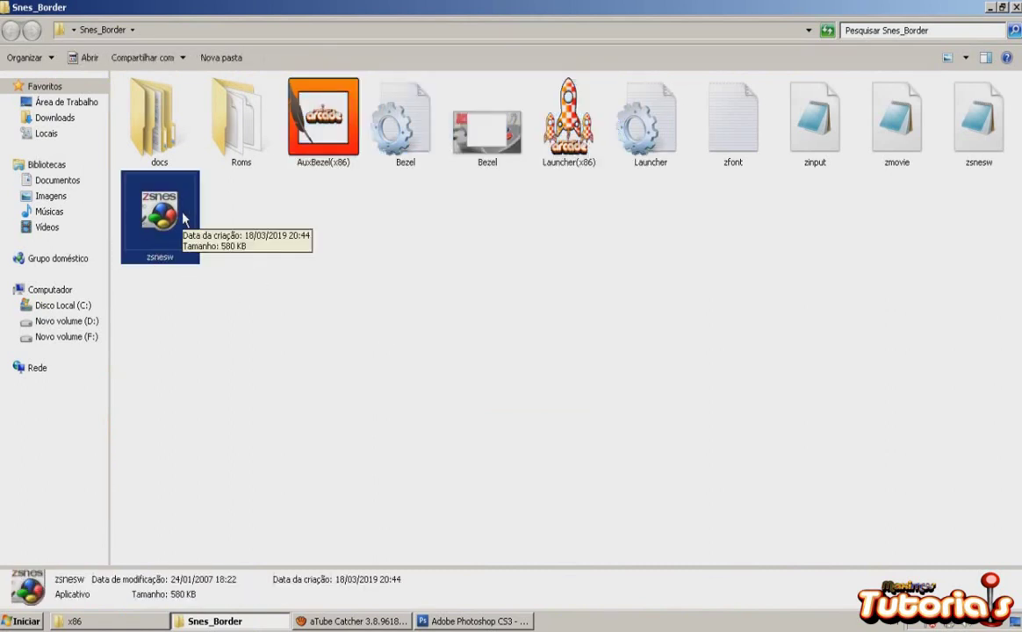
click(250, 252)
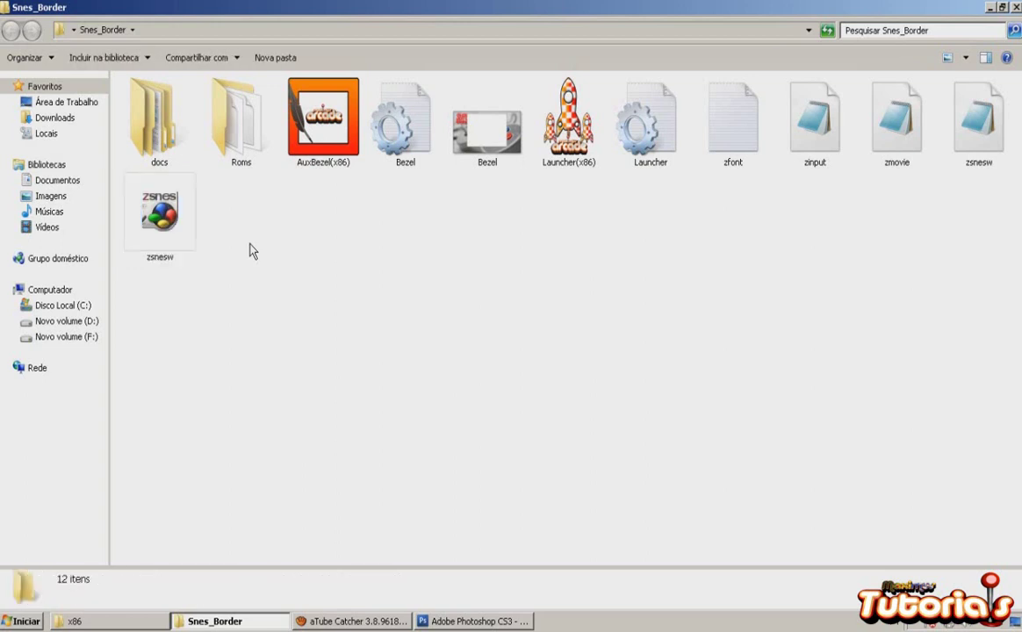
click(581, 621)
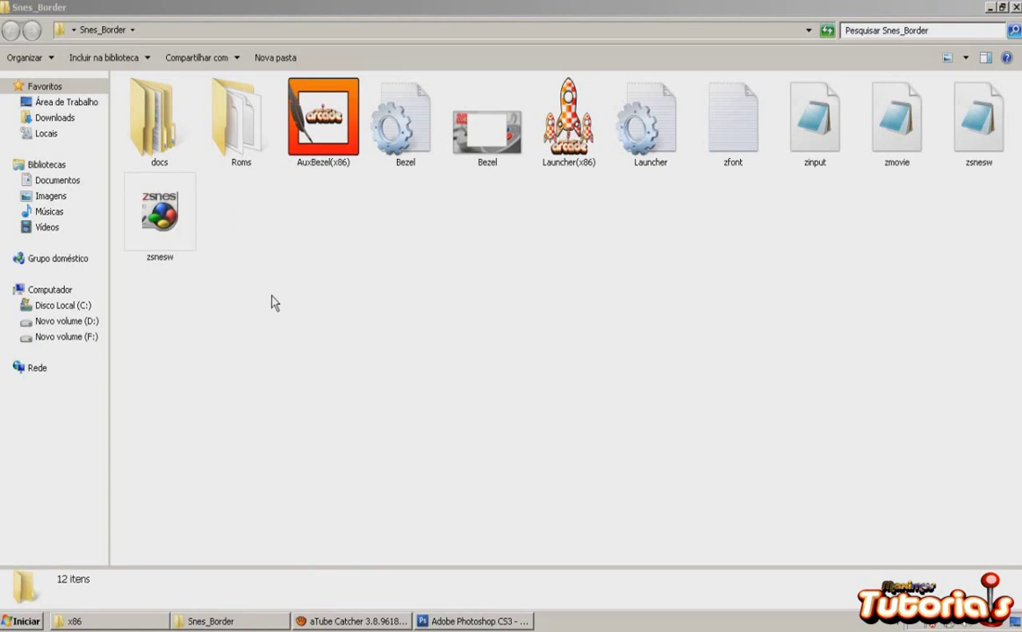
right_click(273, 293)
click(281, 332)
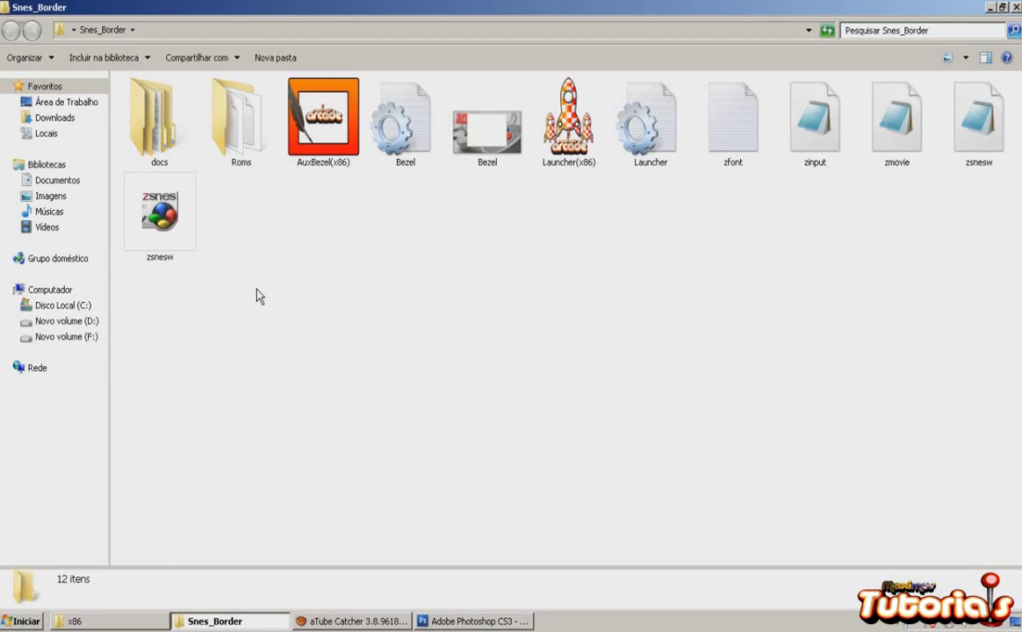
Step: Launch zsnesw from Snes_Border, open its video configuration and check the filter settings
click(187, 254)
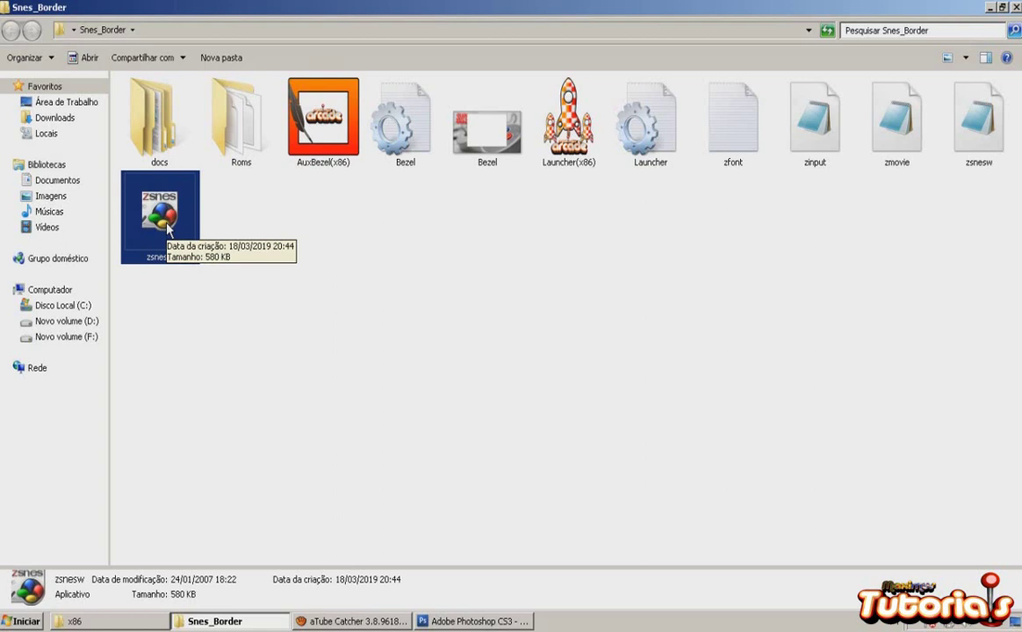
double_click(170, 228)
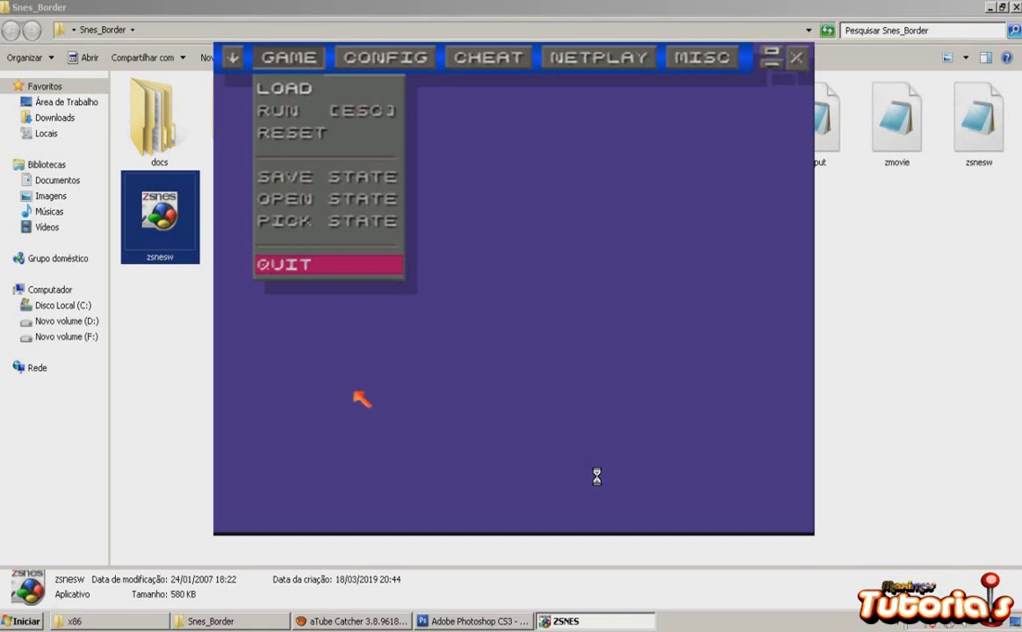
click(400, 58)
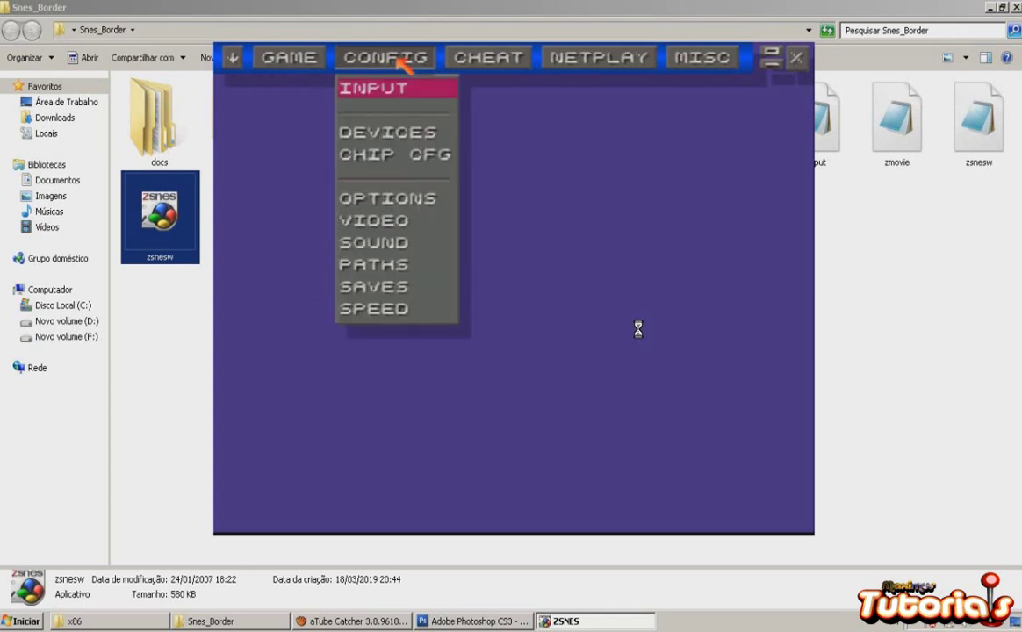
click(376, 222)
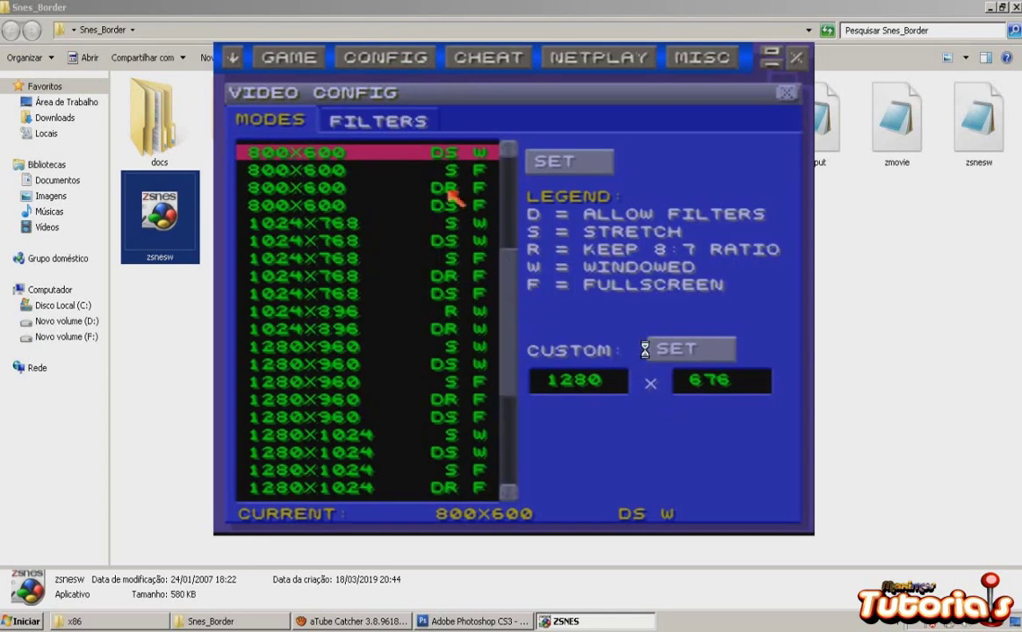
click(399, 118)
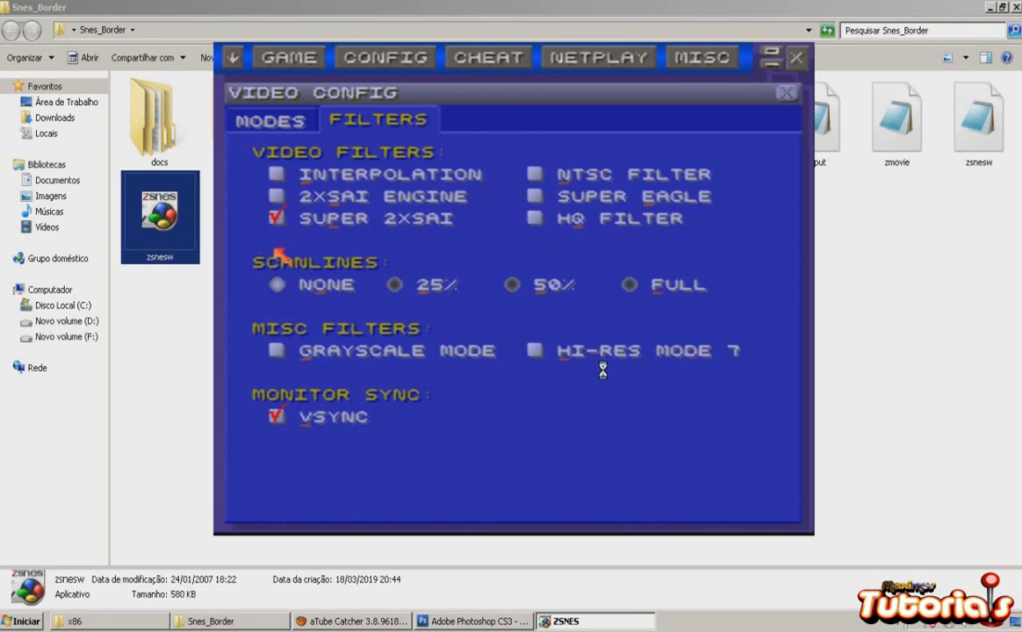
click(279, 123)
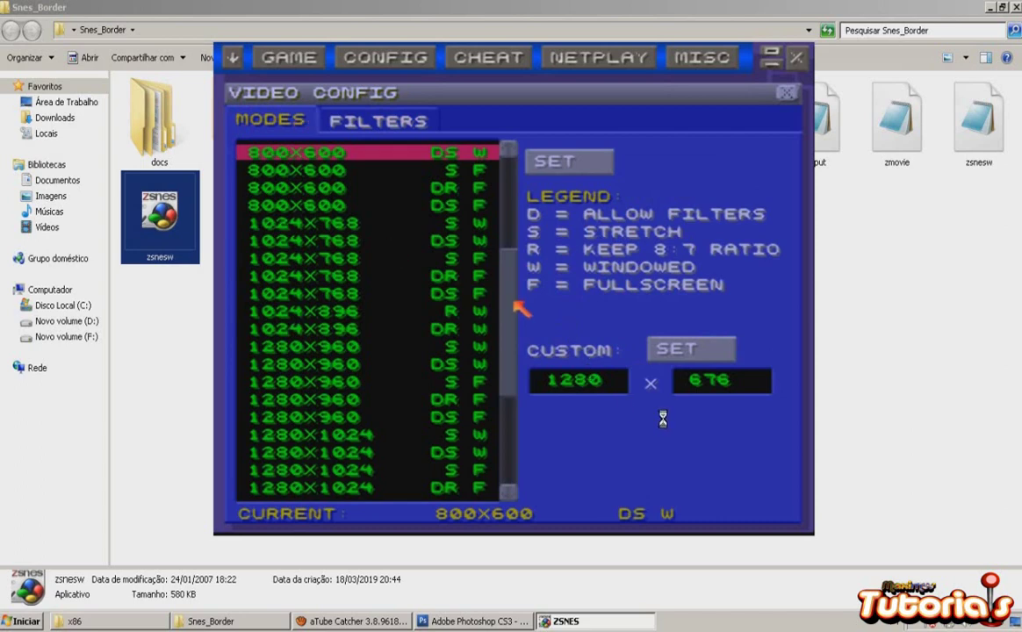
Step: Select the 800x600 DS W windowed video mode in ZSNES and close the video configuration
scroll(479, 283, up, 4)
drag(520, 198, 520, 290)
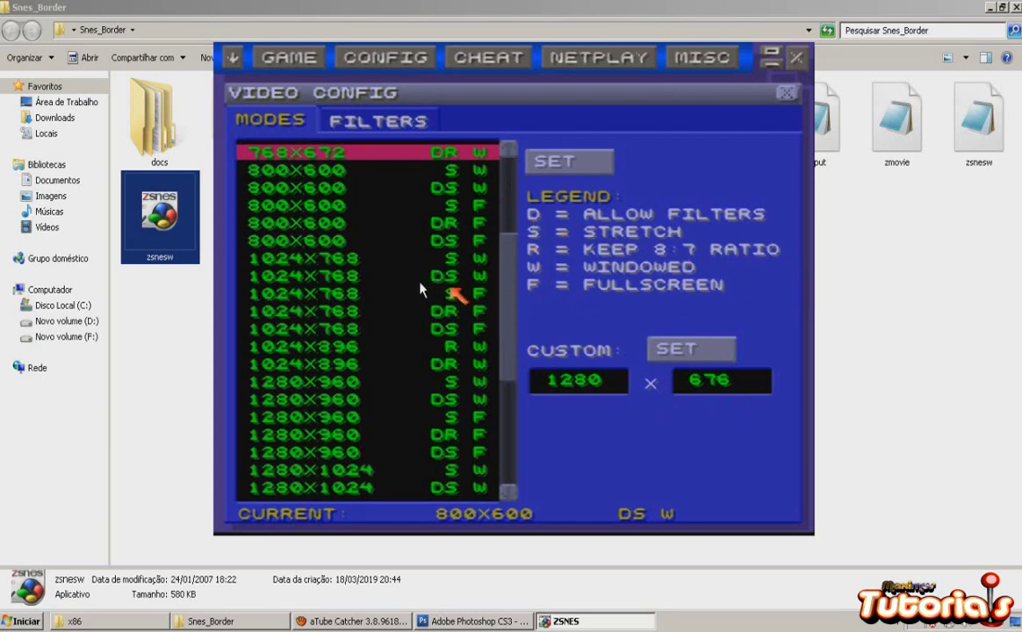
scroll(430, 286, up, 3)
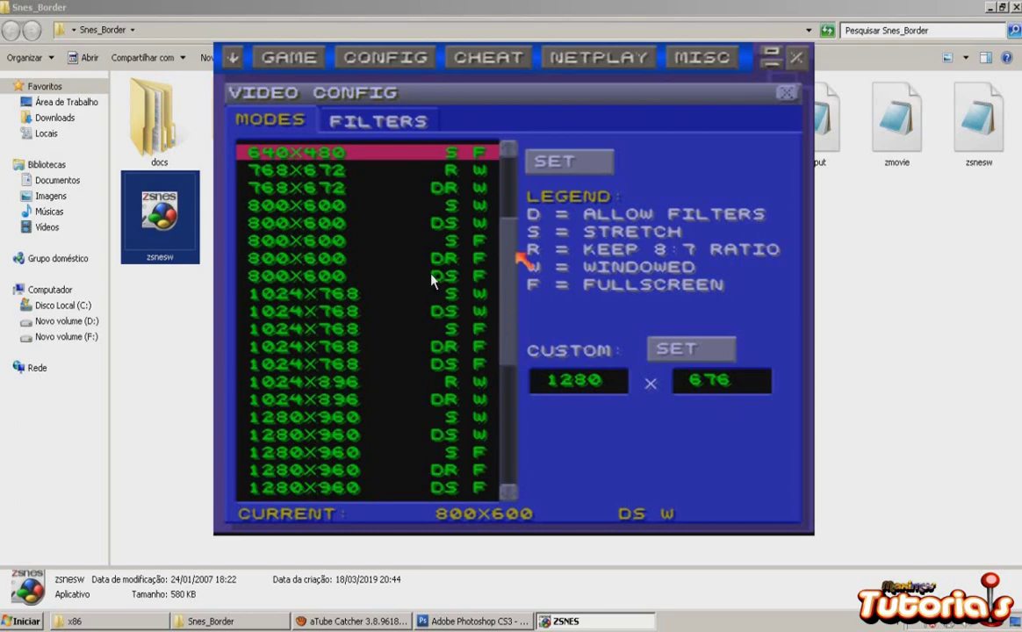
scroll(430, 281, down, 4)
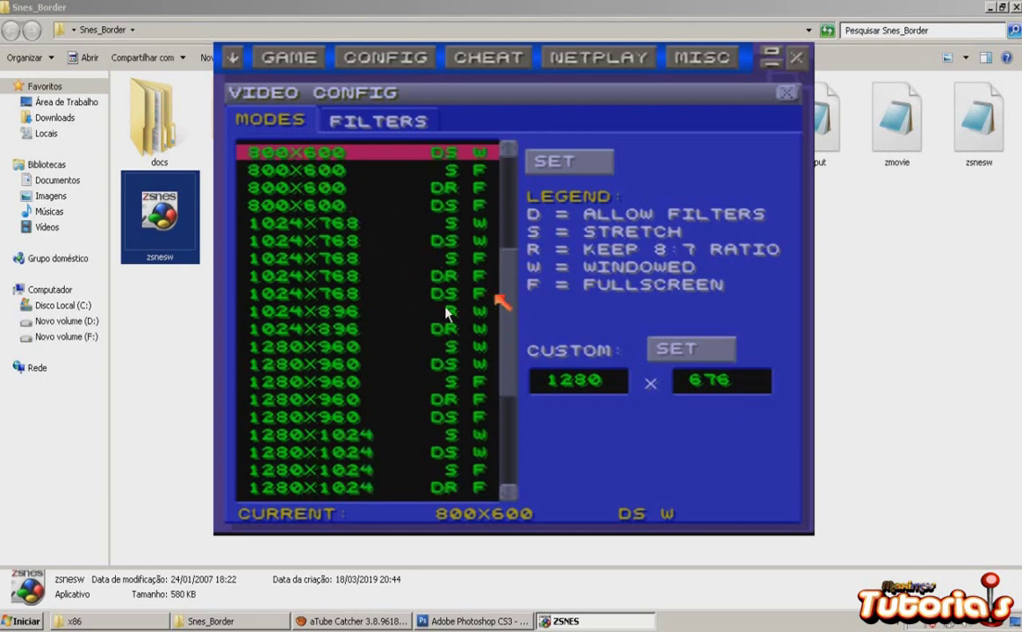
scroll(446, 307, up, 3)
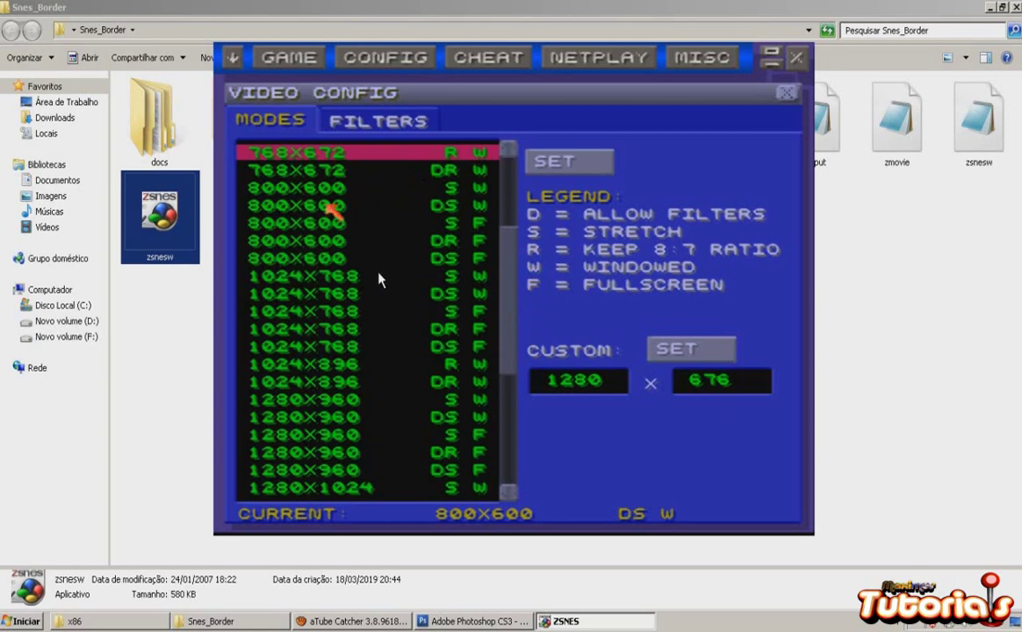
click(330, 206)
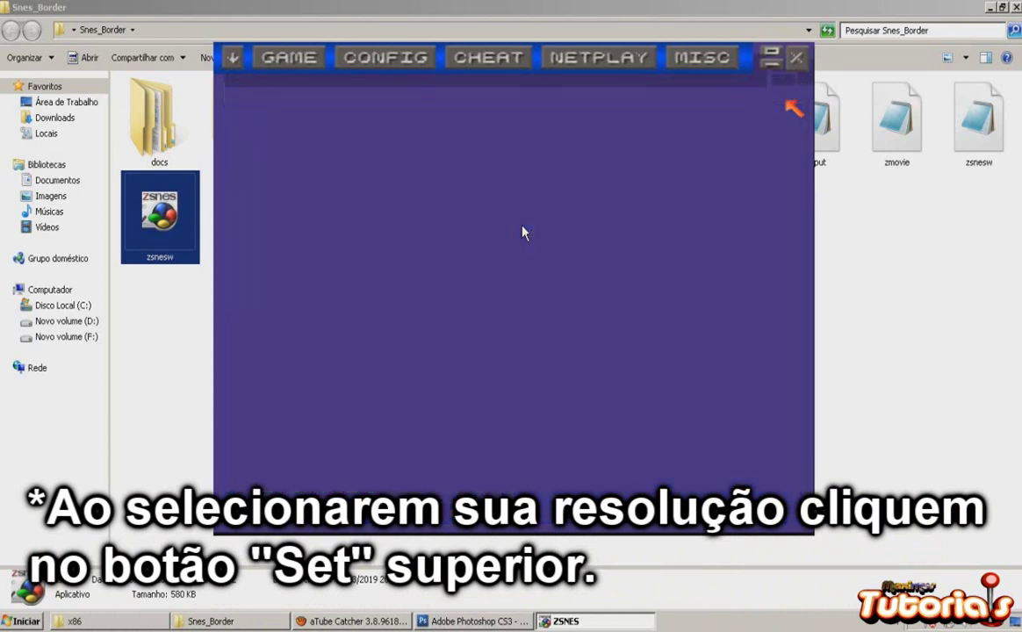
click(785, 93)
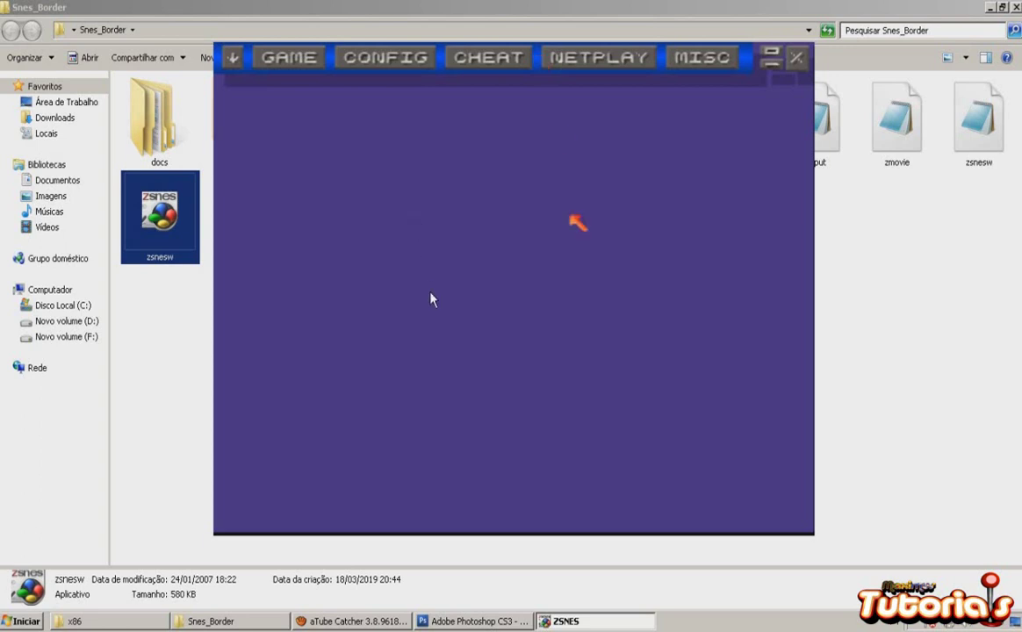
Step: Paste the captured ZSNES window into Template Bordas.psd in Photoshop, and delete the layers borda nova, Layer 20 copy and Layer 20
click(485, 623)
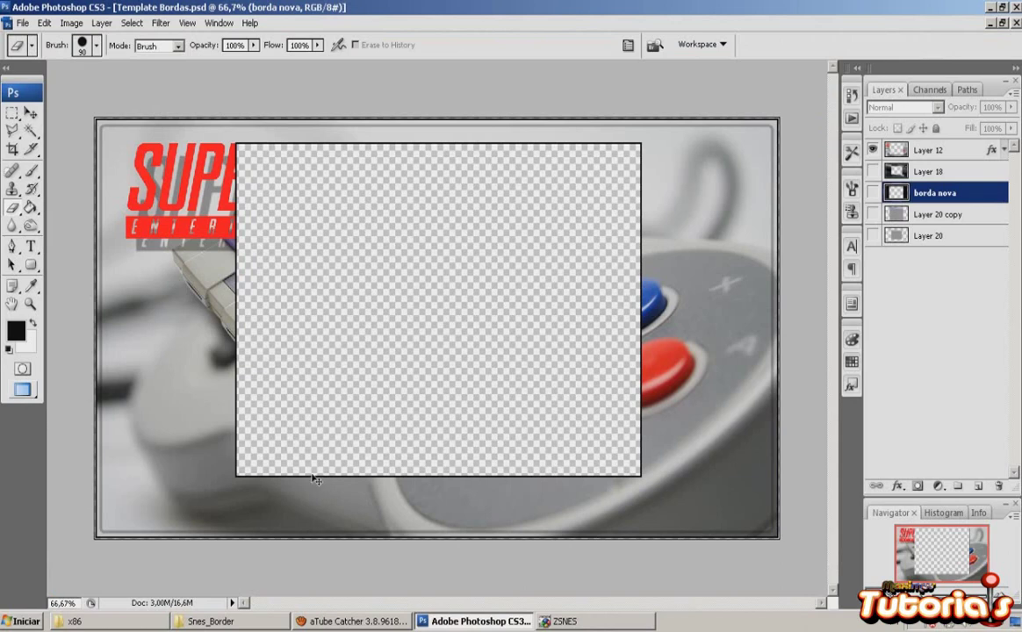
key(ctrl+v)
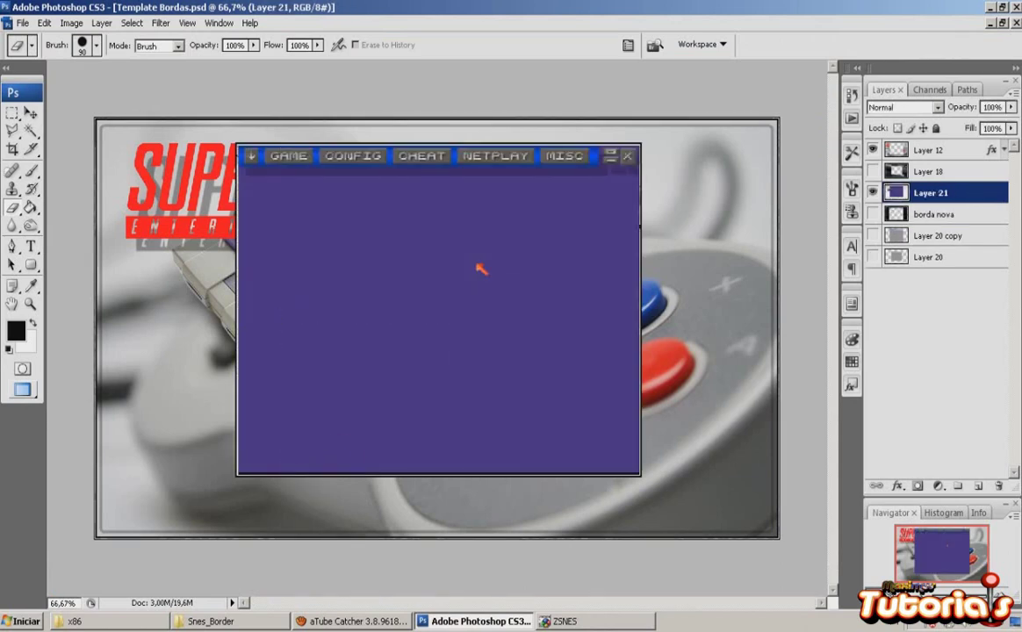
click(931, 258)
shift+click(939, 236)
shift+click(934, 214)
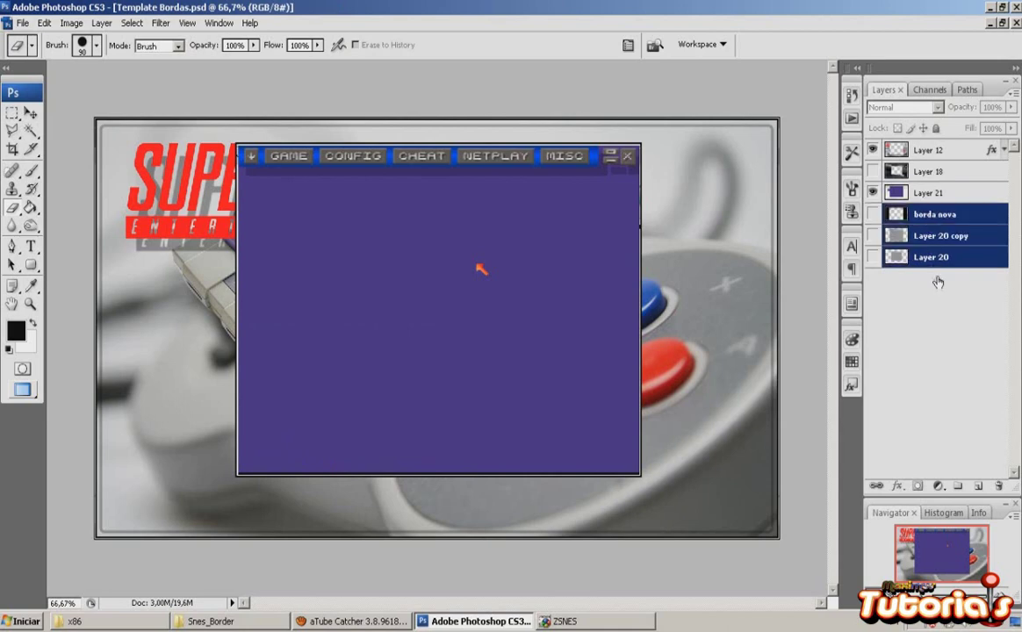
key(Delete)
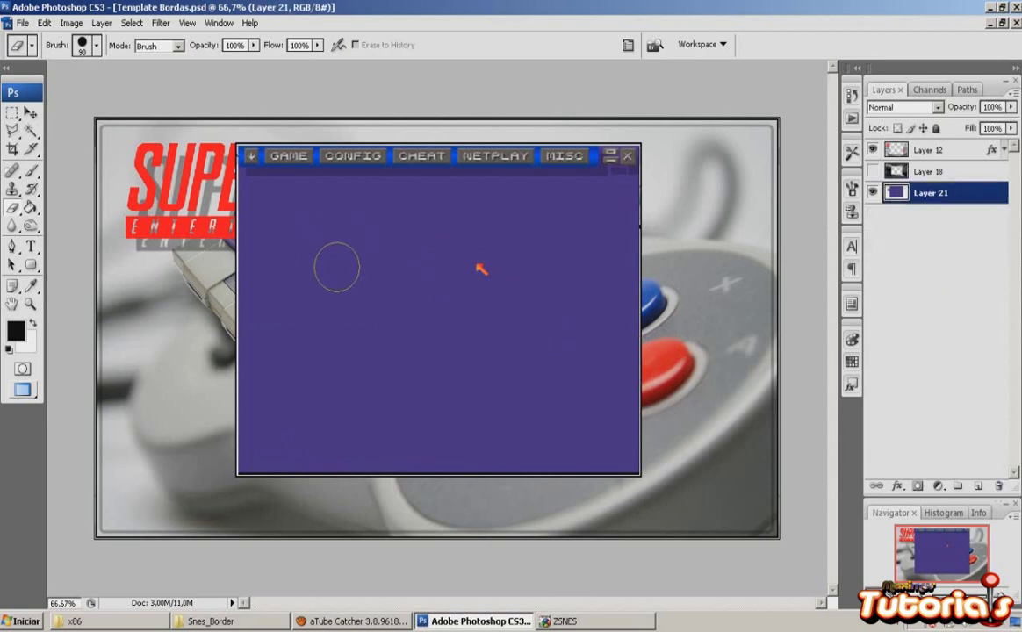
Step: Hide Layer 12, add a new layer above Layer 21, hide the screenshot, and fill the new layer with the black foreground colour
click(873, 153)
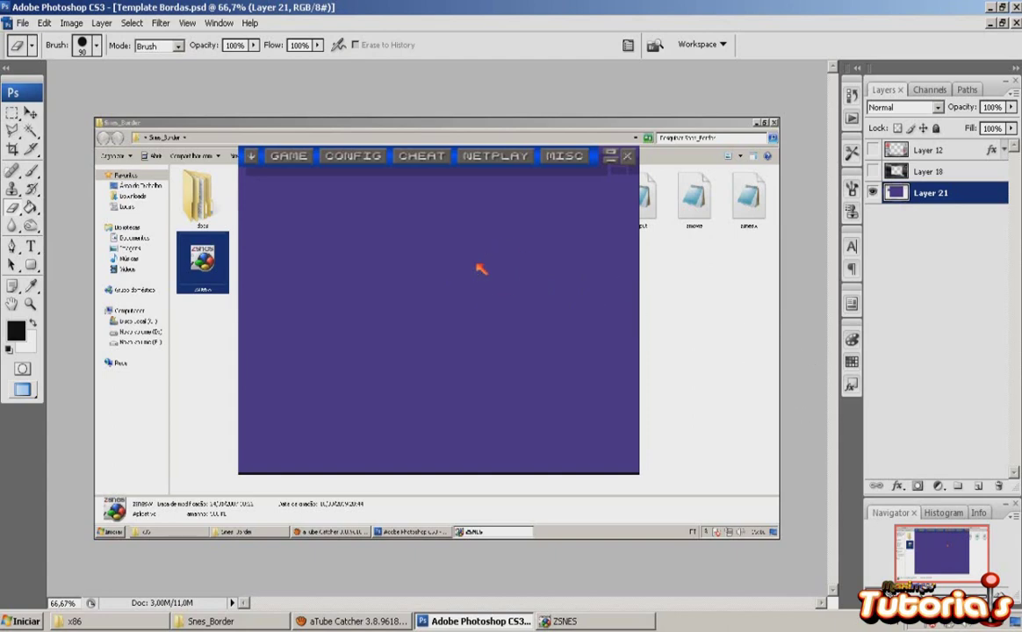
click(977, 485)
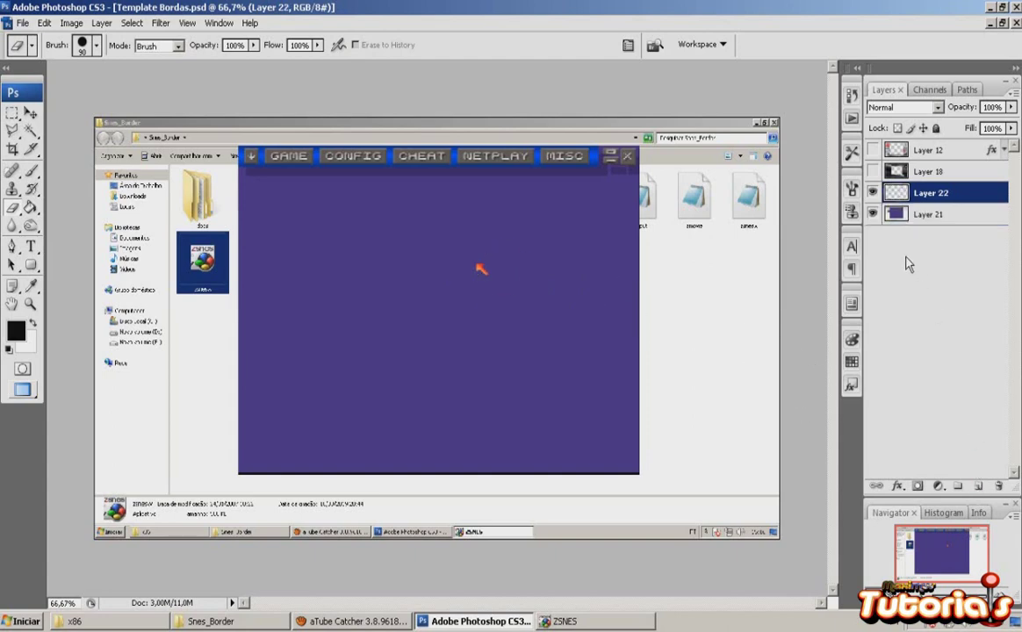
click(872, 214)
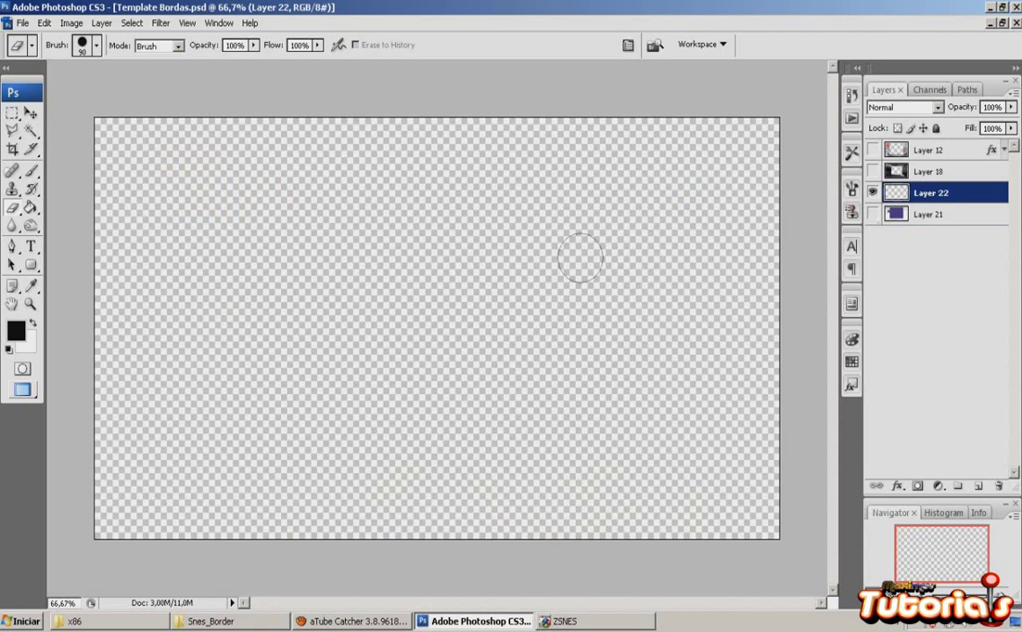
click(694, 621)
click(364, 180)
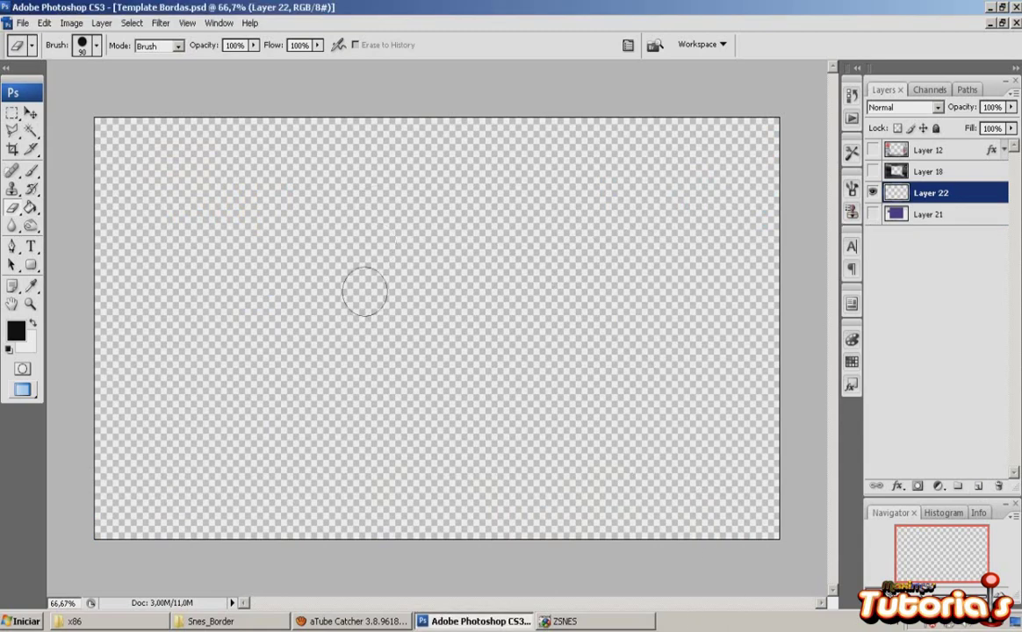
key(g)
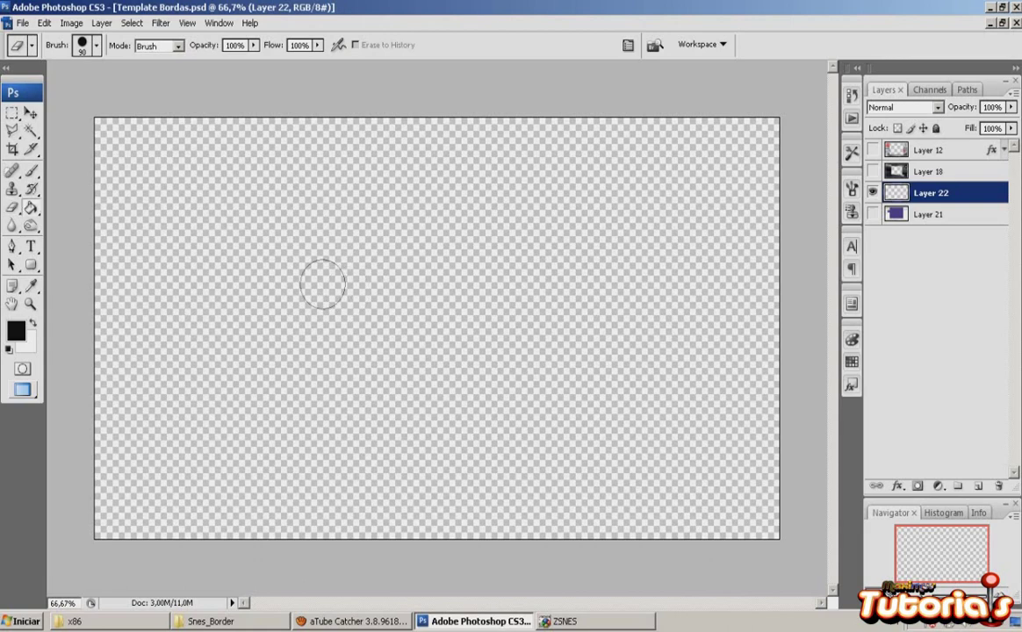
click(318, 278)
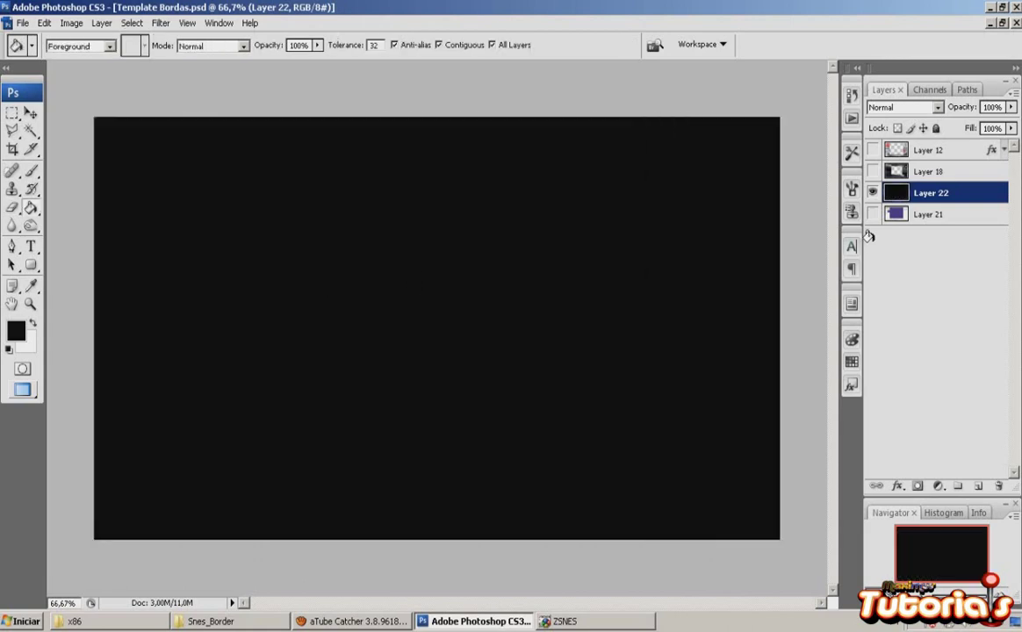
Step: Hide the black layer, show Layer 21, and copy the rectangular area of the ZSNES window from it to a new layer
click(872, 192)
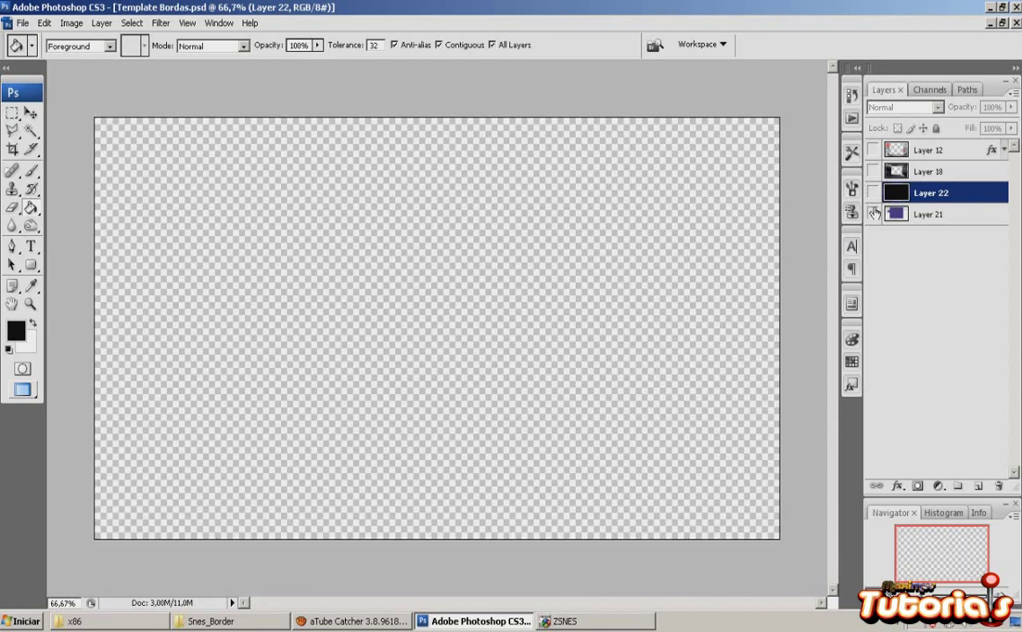
click(871, 214)
key(m)
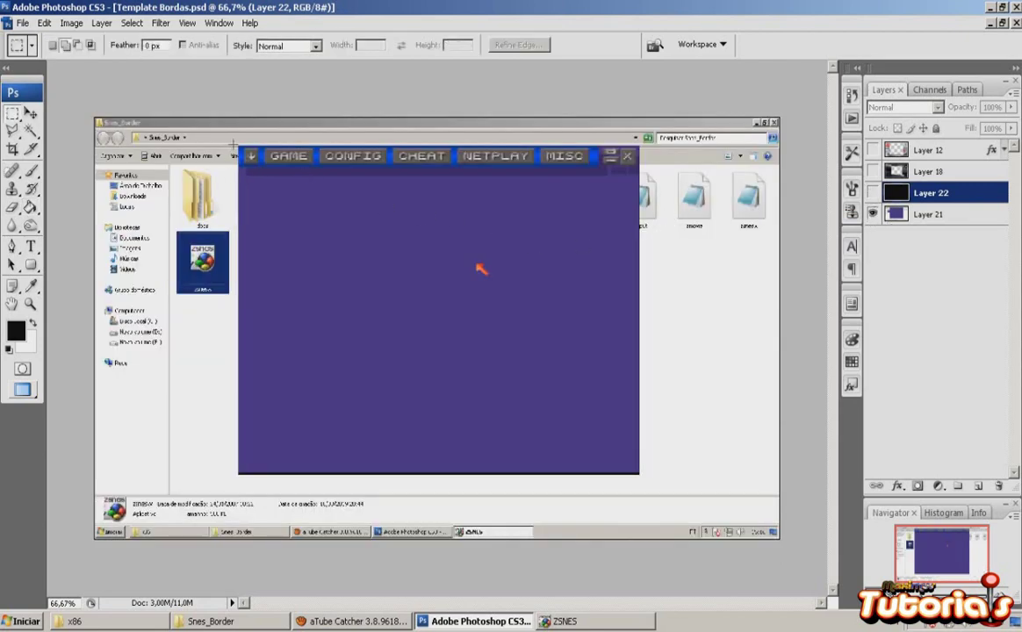
drag(237, 144, 639, 476)
click(923, 218)
key(ctrl+j)
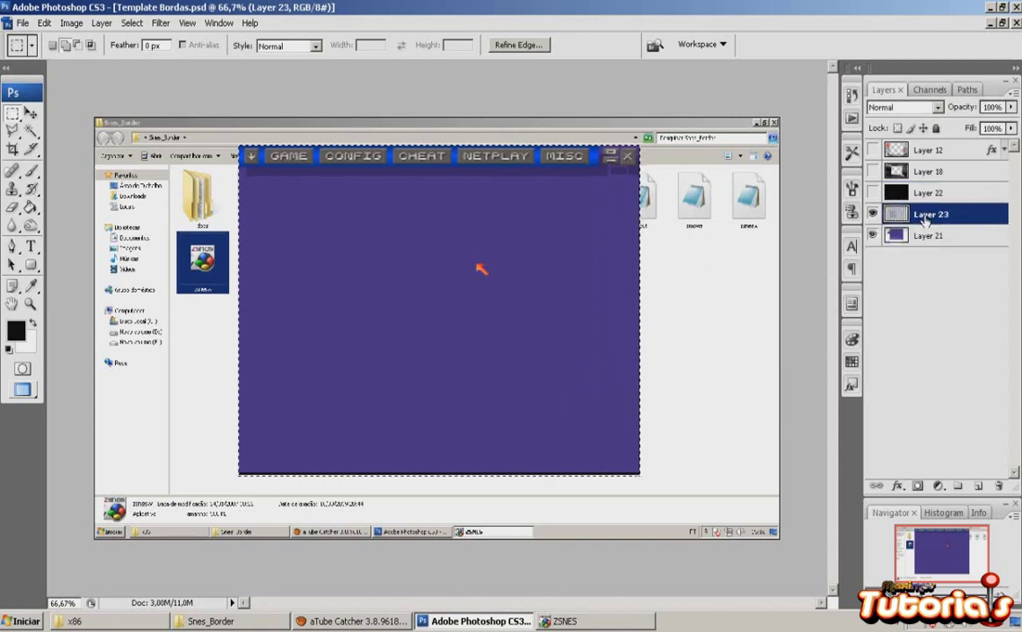
Step: Load Layer 23's outline as a selection, show Layer 22, and cut the selected area out of the black fill
ctrl+click(897, 216)
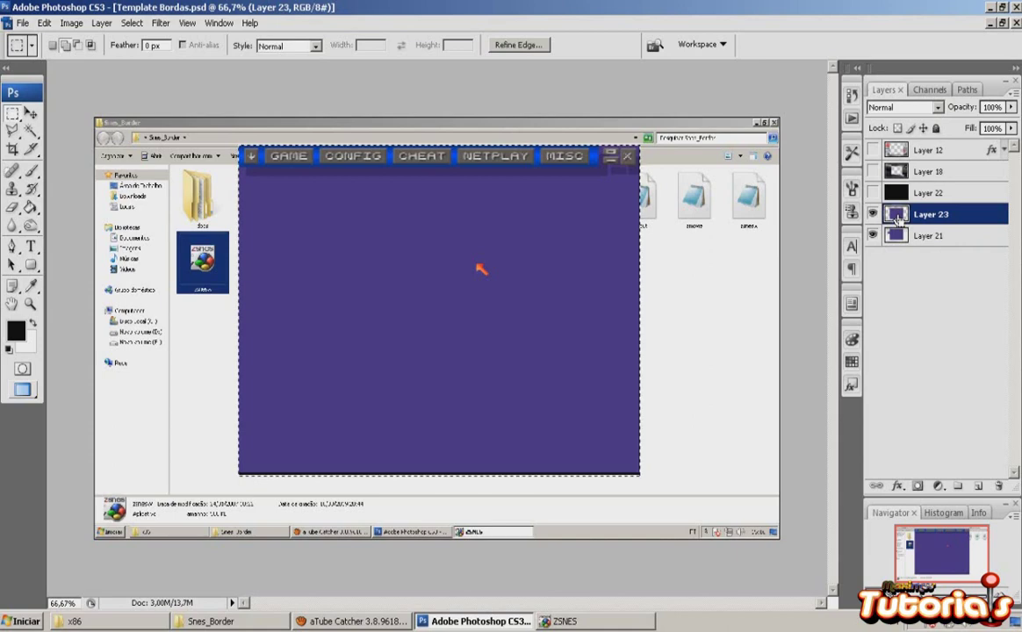
click(873, 194)
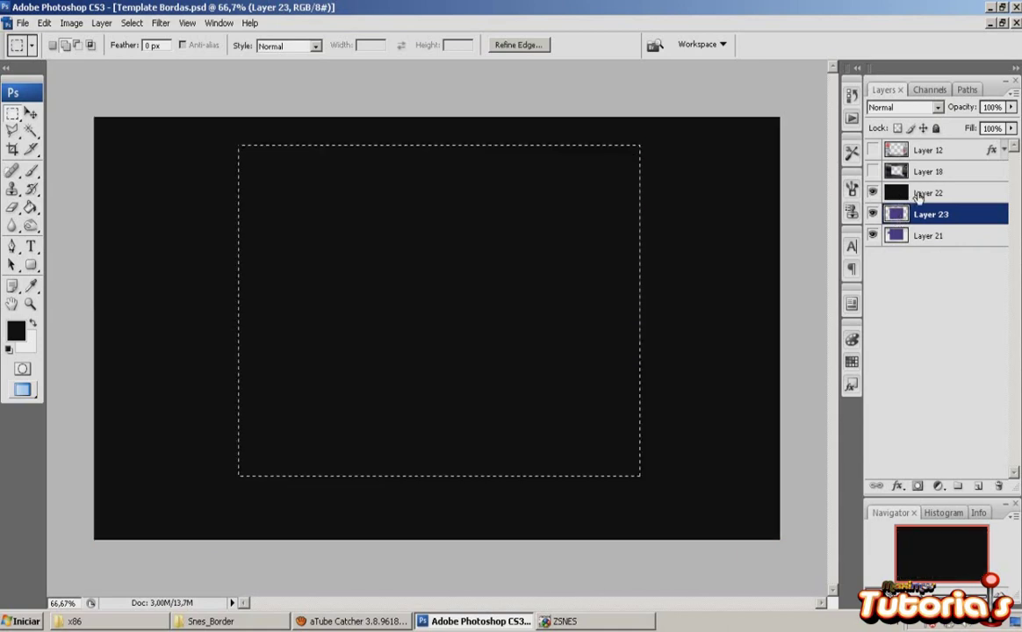
click(930, 193)
key(ctrl+v)
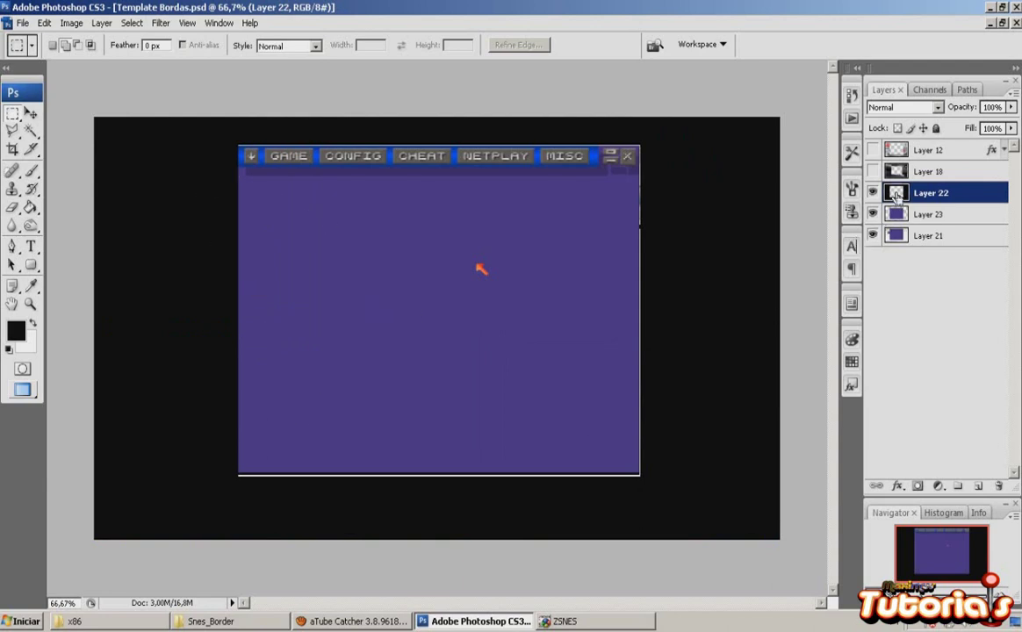
Step: Make a 3-pixel border selection from Layer 22's outline, erase the black along the outer canvas edges within it, and deselect
ctrl+click(896, 194)
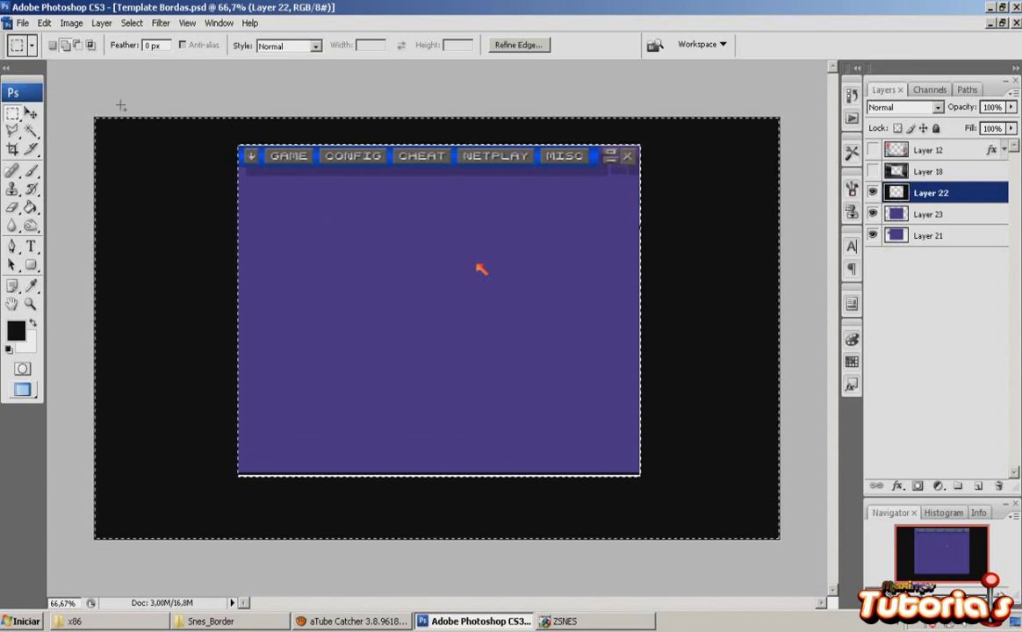
click(132, 23)
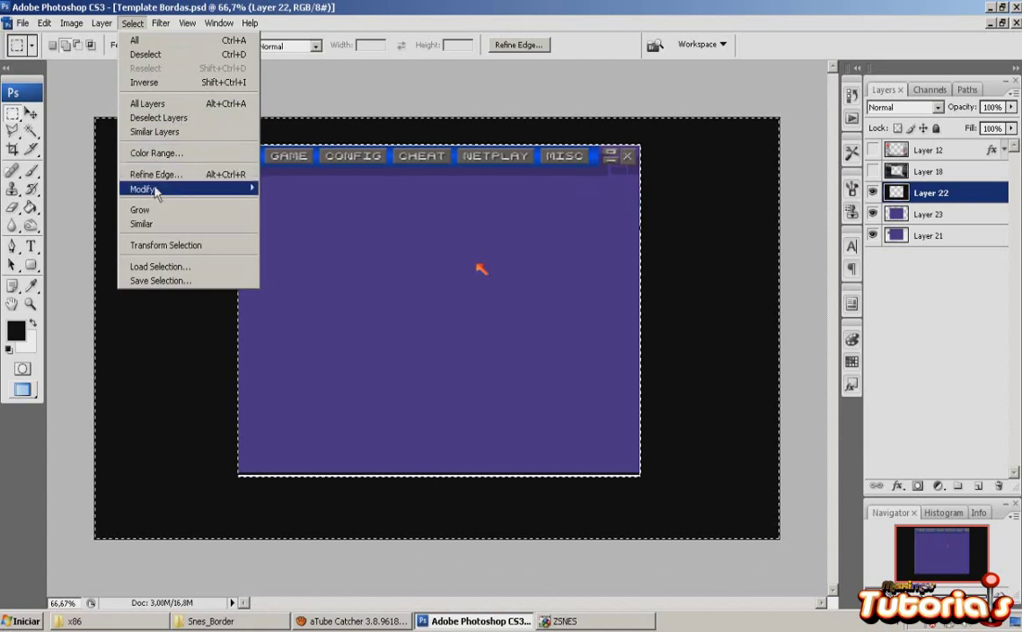
mouse_move(155, 190)
click(279, 190)
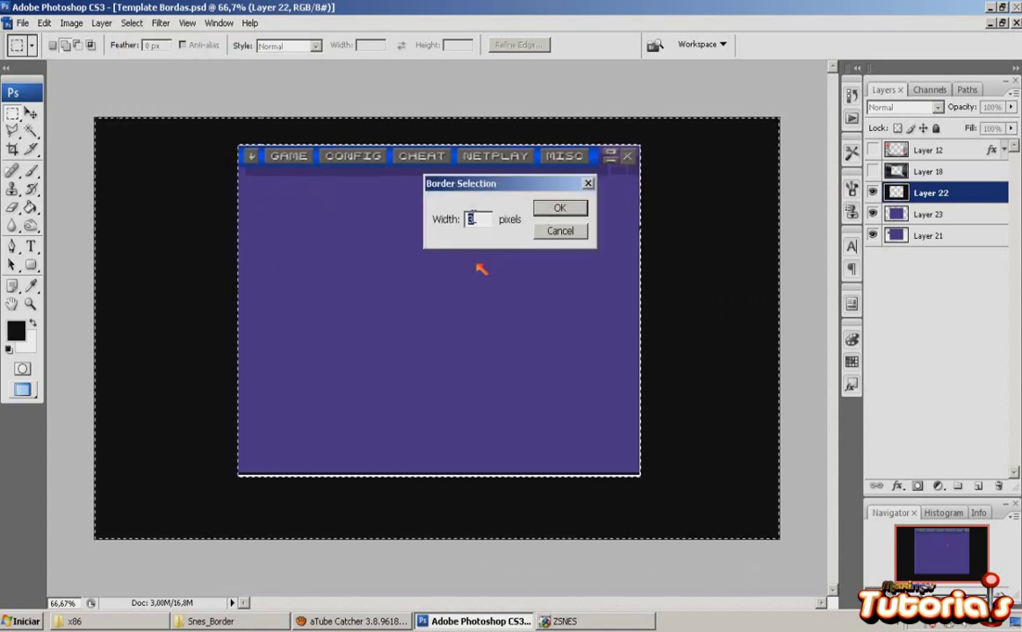
text(3)
key(Return)
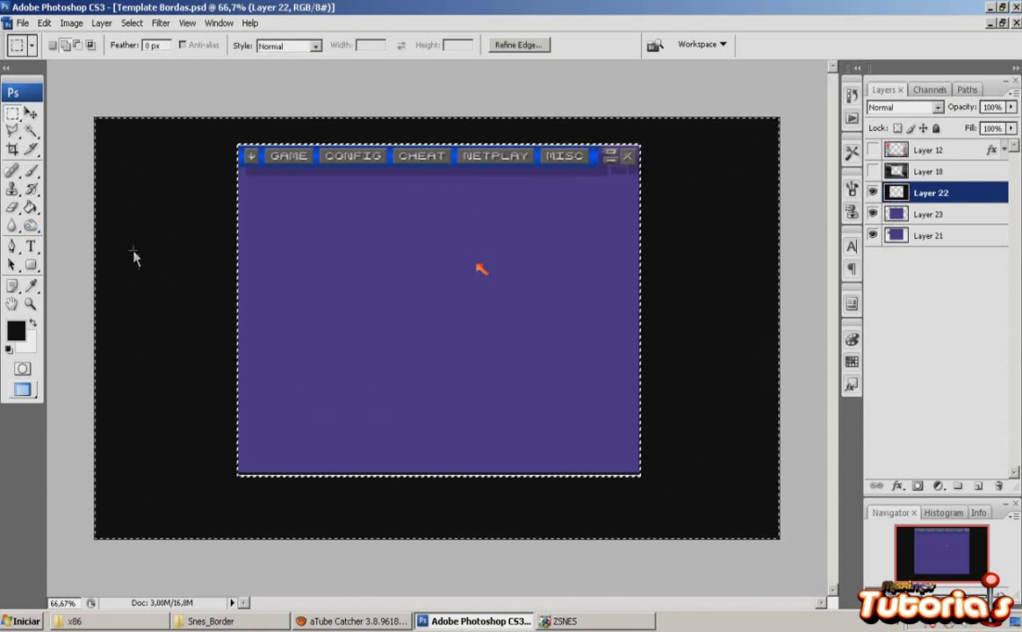
key(e)
mouse_move(100, 132)
mouse_down()
mouse_move(98, 221)
mouse_move(91, 171)
mouse_move(98, 514)
mouse_up()
mouse_move(291, 542)
mouse_down()
mouse_move(769, 540)
mouse_move(786, 164)
mouse_move(793, 285)
mouse_move(796, 102)
mouse_move(786, 202)
mouse_move(737, 104)
mouse_move(184, 93)
mouse_move(97, 124)
mouse_move(189, 99)
mouse_move(793, 105)
mouse_move(736, 114)
mouse_move(333, 545)
mouse_move(123, 543)
mouse_move(445, 551)
mouse_move(747, 536)
mouse_move(786, 251)
mouse_move(616, 459)
mouse_move(542, 526)
mouse_move(148, 533)
mouse_up()
key(ctrl+d)
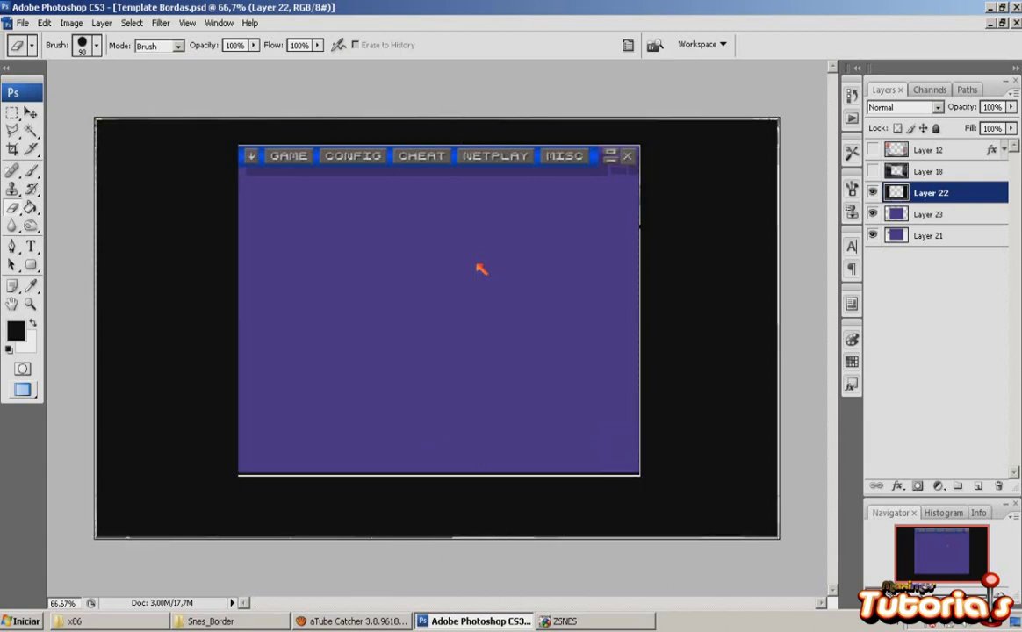
Step: Hide Layer 23 and Layer 21, and delete Layer 21, which holds the full screenshot
click(871, 215)
click(872, 235)
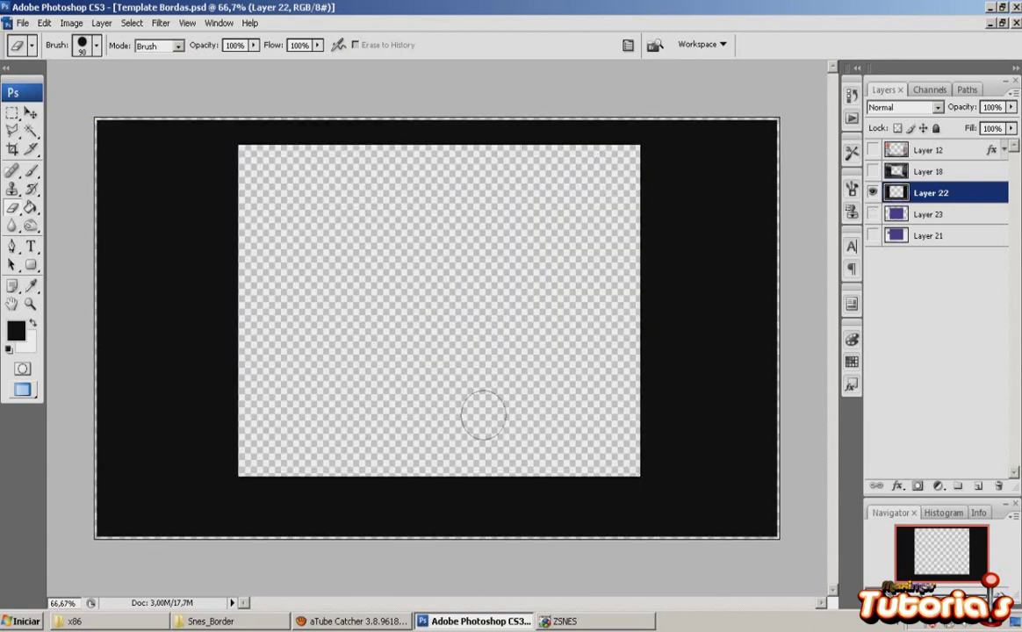
click(943, 237)
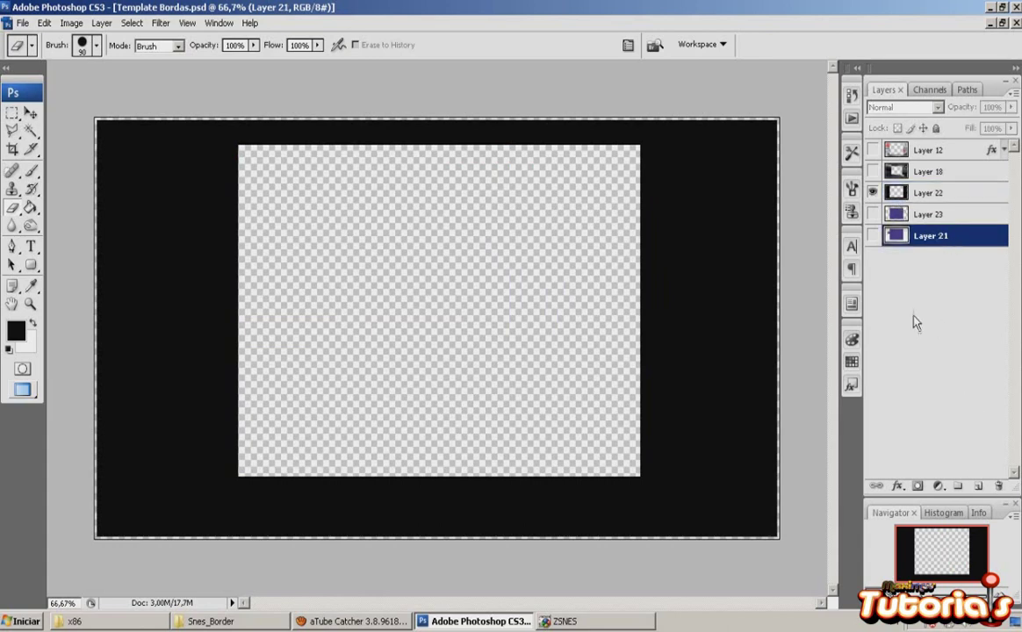
click(998, 486)
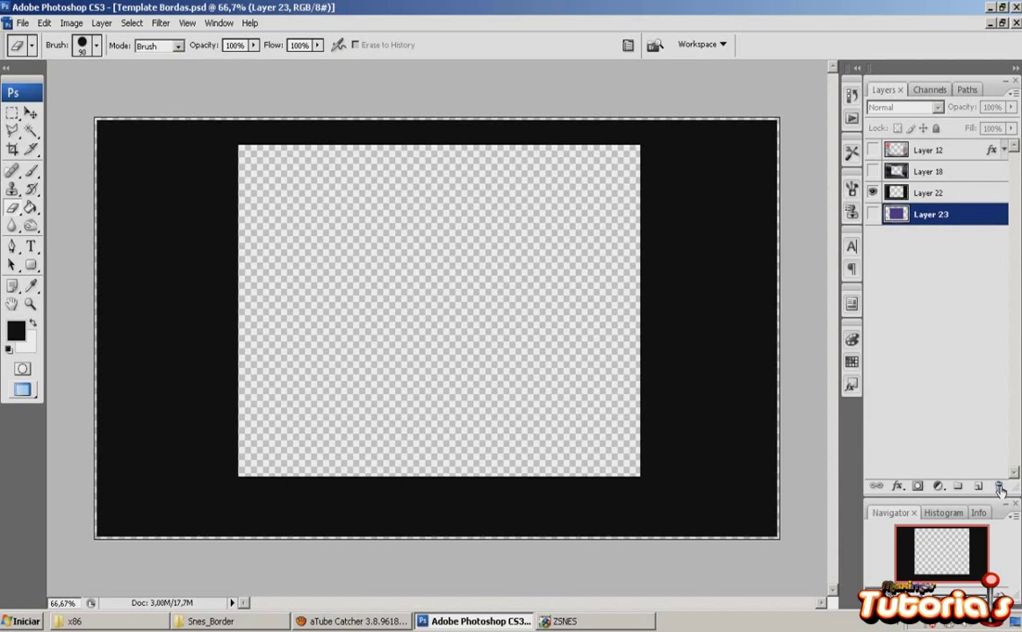
Step: Compare the image with Layer 12 on and off, make Layer 22 active, and leave Layer 12 shown
click(873, 151)
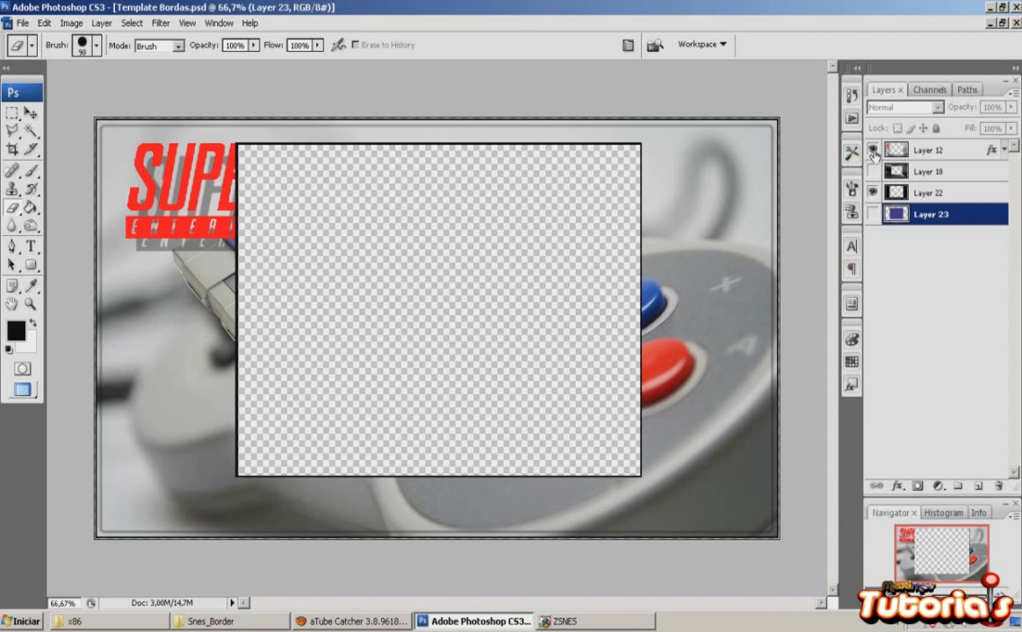
click(873, 153)
key(alt+])
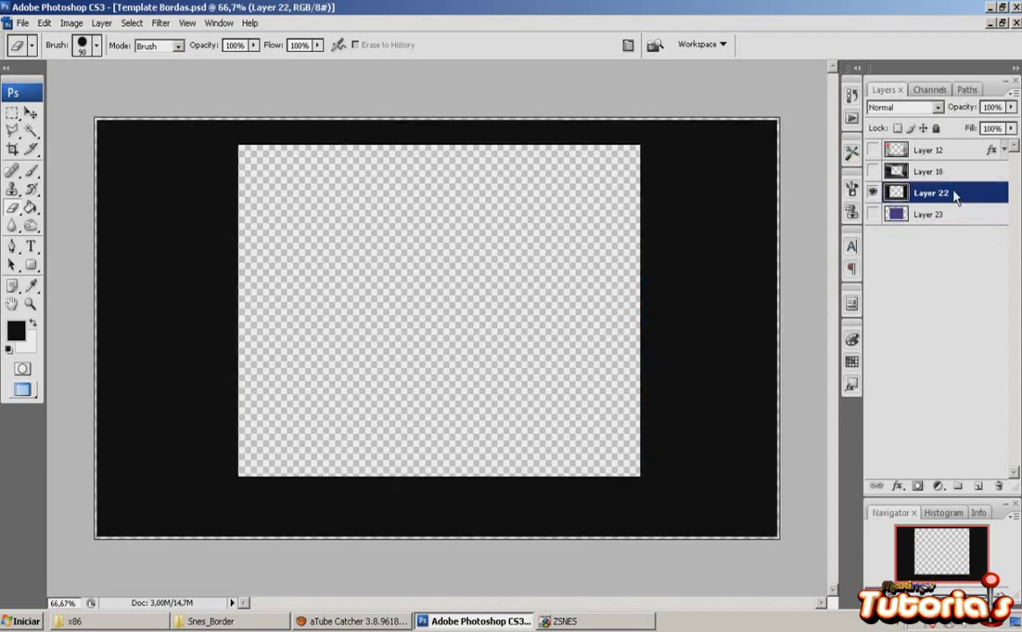
click(873, 151)
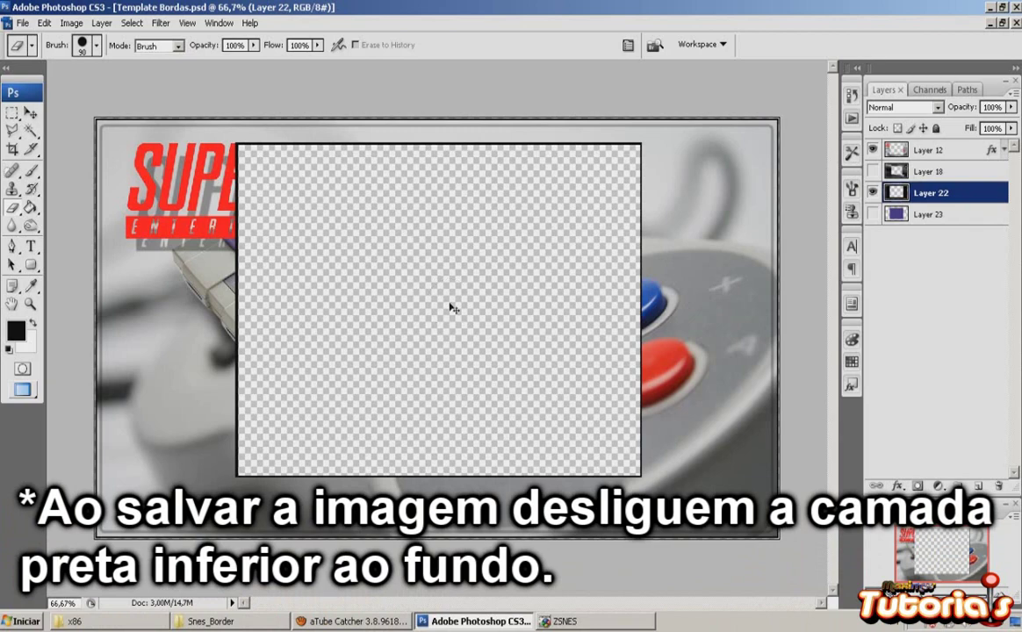
Step: Save the border image to the desktop location (Área de Trabalho) in PNG format with the name Bezel
key(ctrl+shift+s)
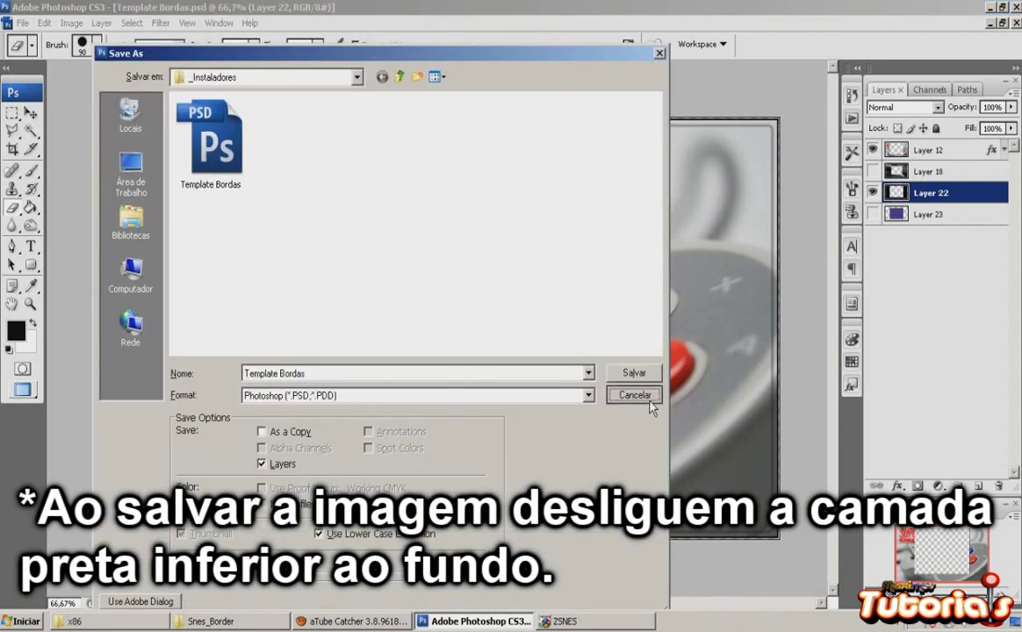
click(619, 394)
click(23, 24)
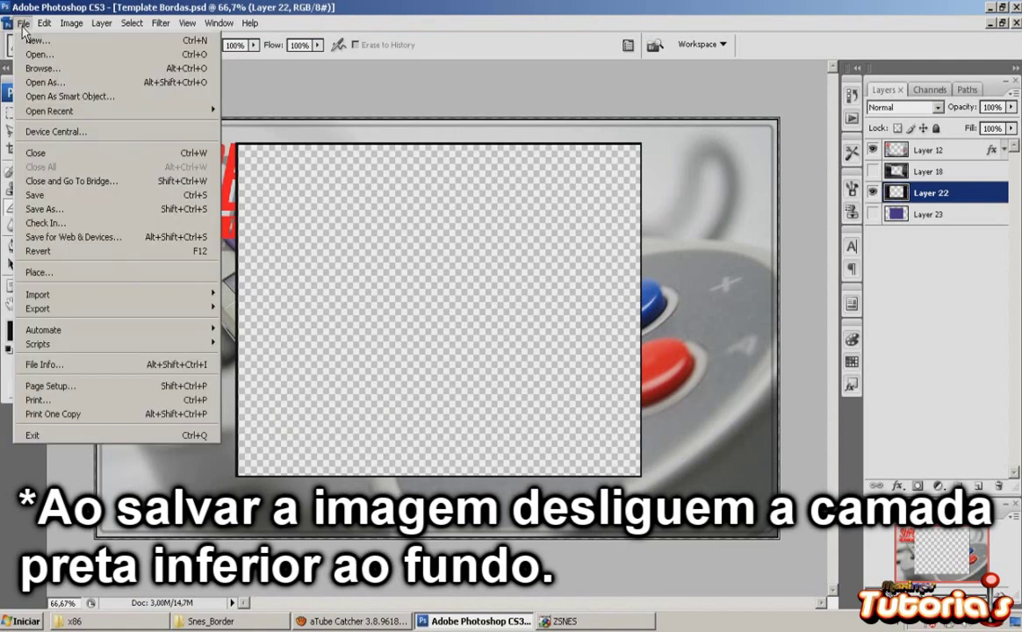
click(102, 220)
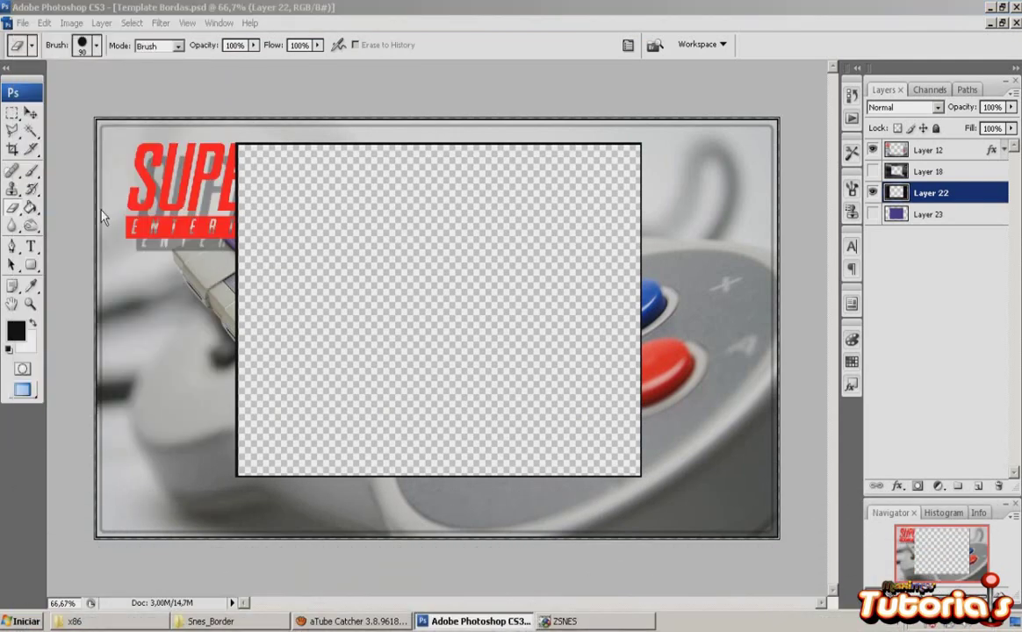
click(429, 395)
click(272, 550)
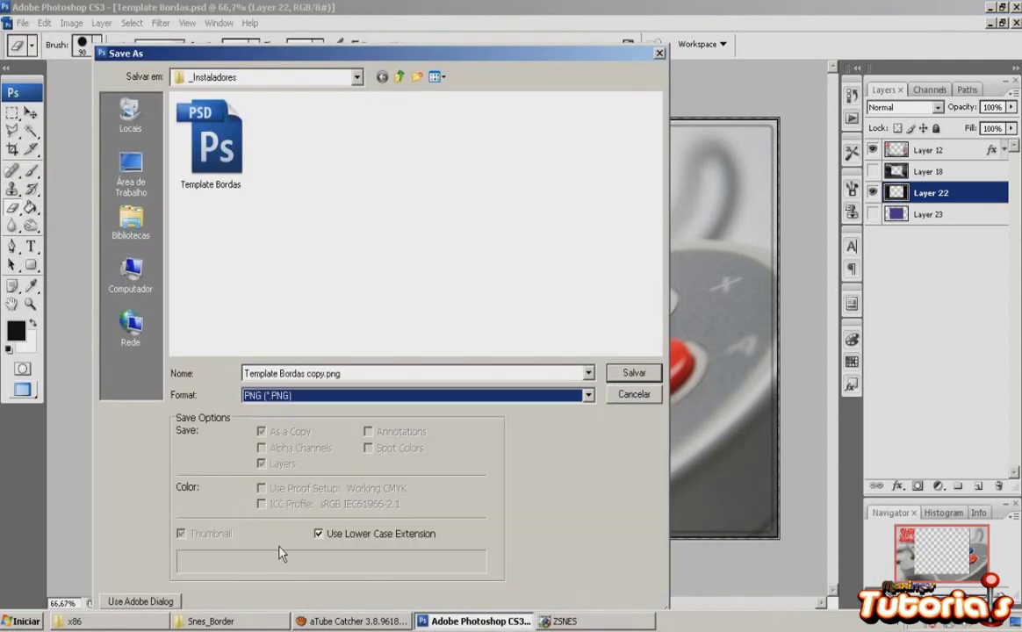
click(132, 155)
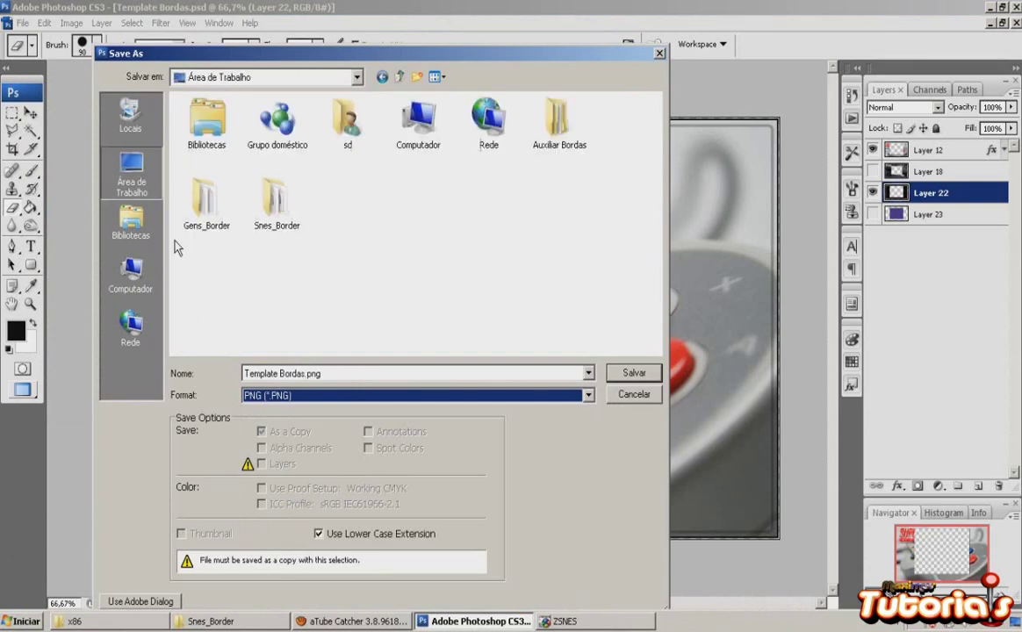
click(298, 374)
text(Be)
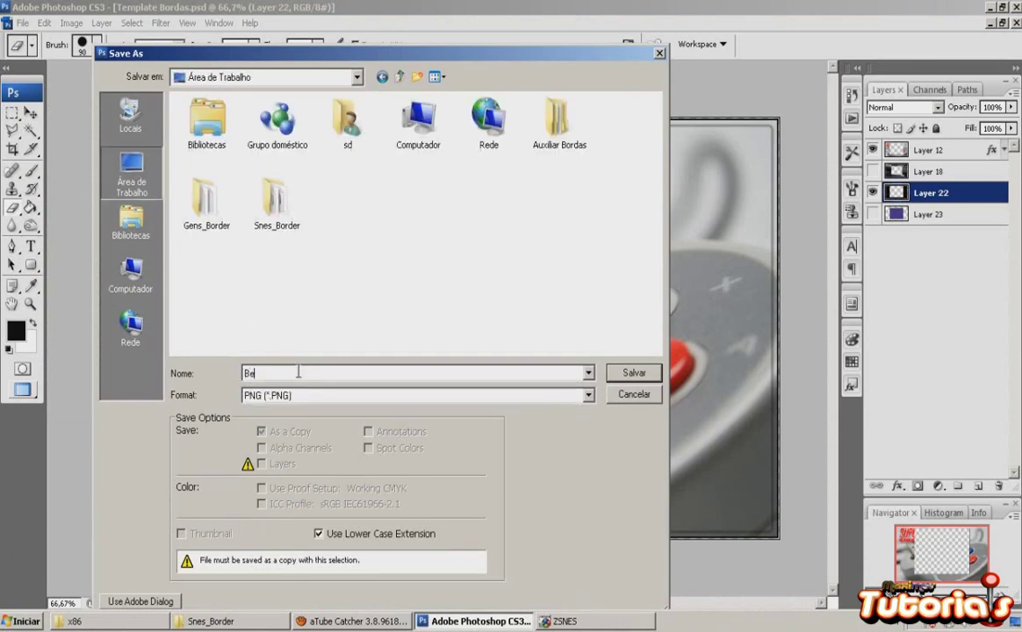
text(z)
key(Return)
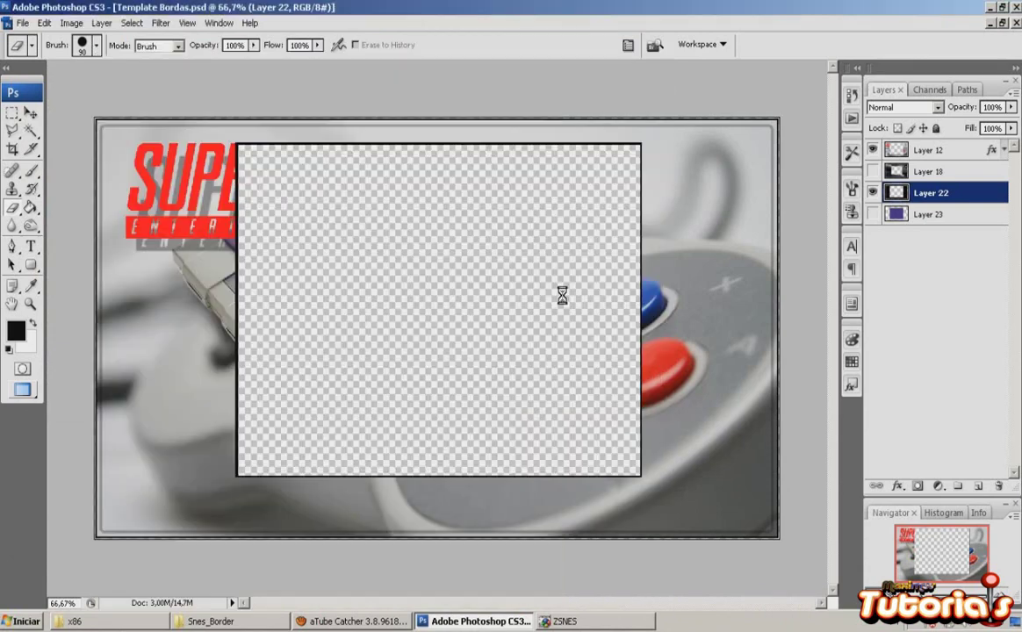
Step: Close the border template document and exit Photoshop
click(1016, 27)
click(524, 254)
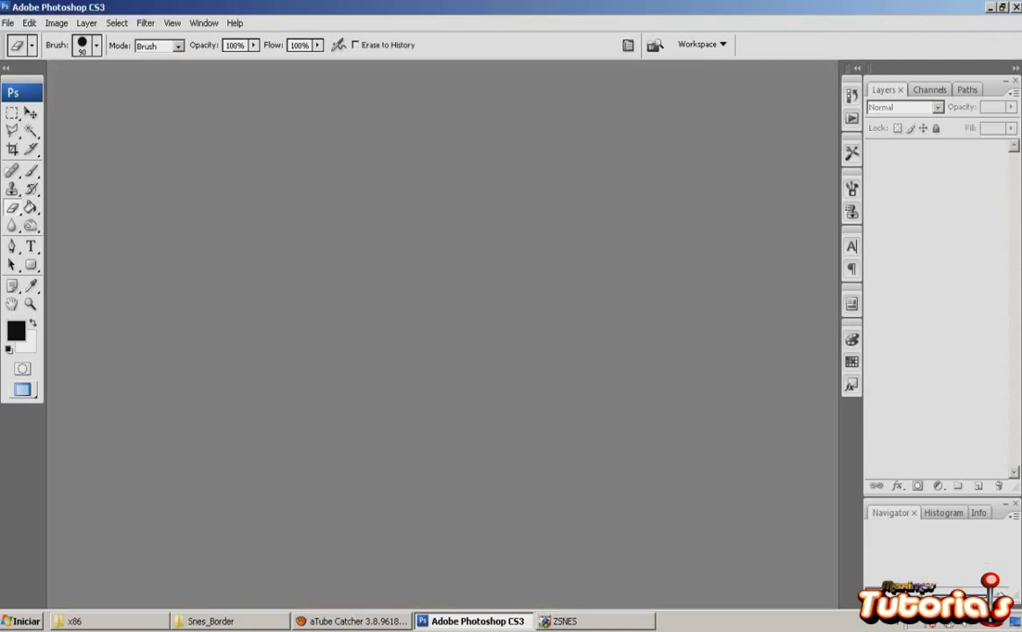
key(ctrl+q)
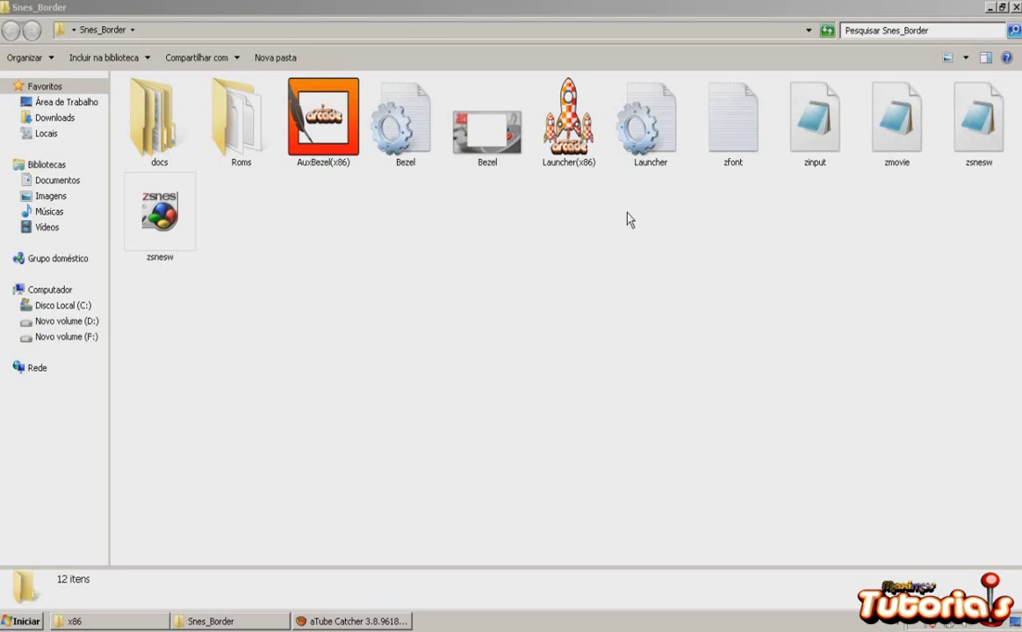
Step: In the Snes_Border folder, examine the AuxBezel(x86), Bezel, Launcher(x86) and Launcher files
click(351, 145)
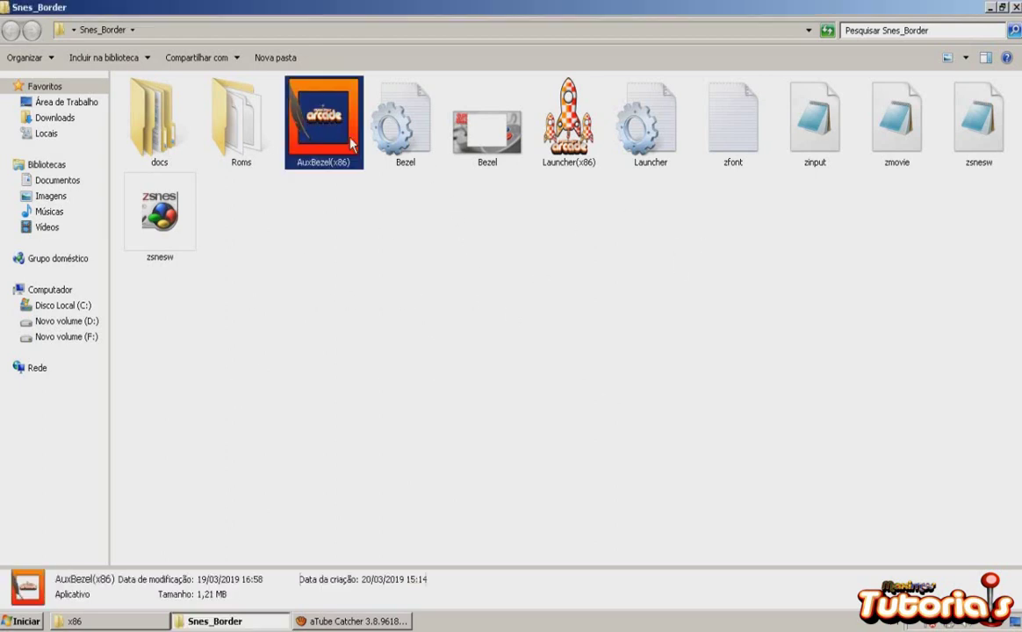
click(400, 140)
click(562, 139)
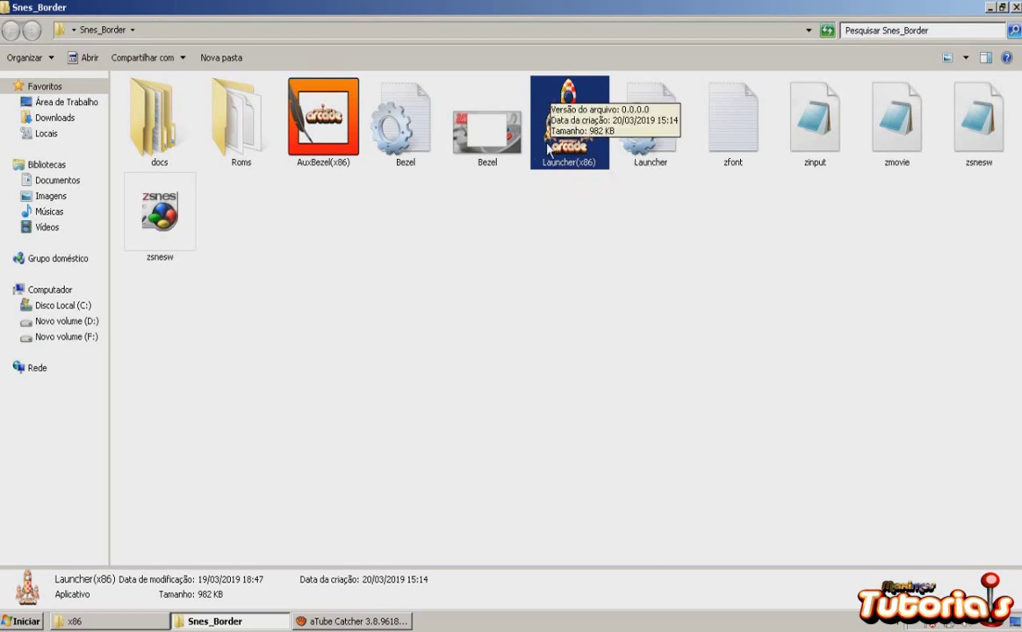
click(649, 132)
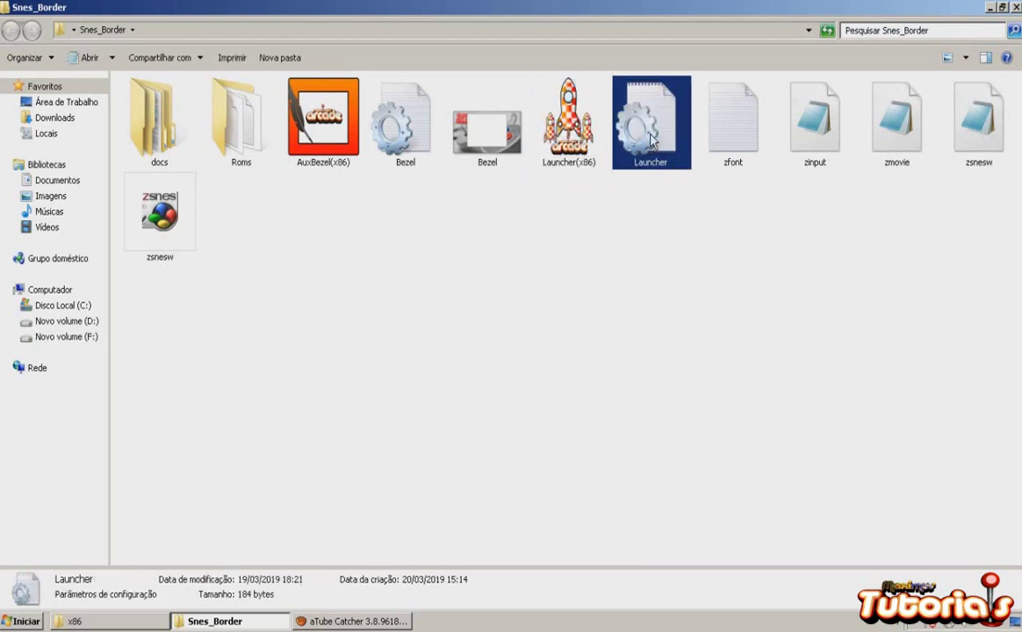
Step: In the Launcher configuration file, replace MyPathHere in the borda line with the folder path C:\Users\sd\Desktop\Snes_Border
right_click(652, 135)
click(669, 168)
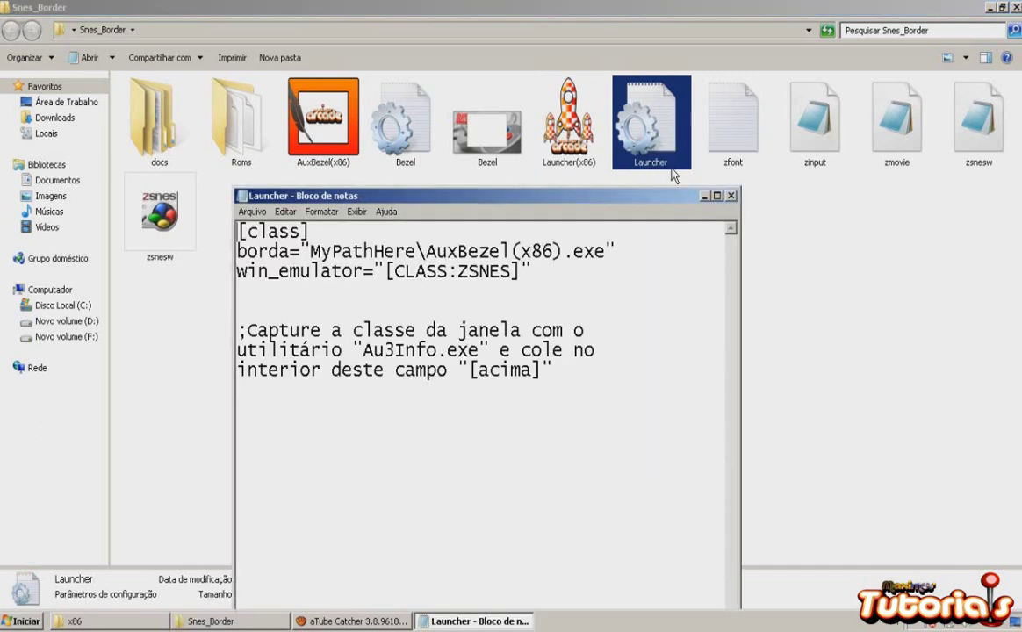
drag(517, 201, 601, 150)
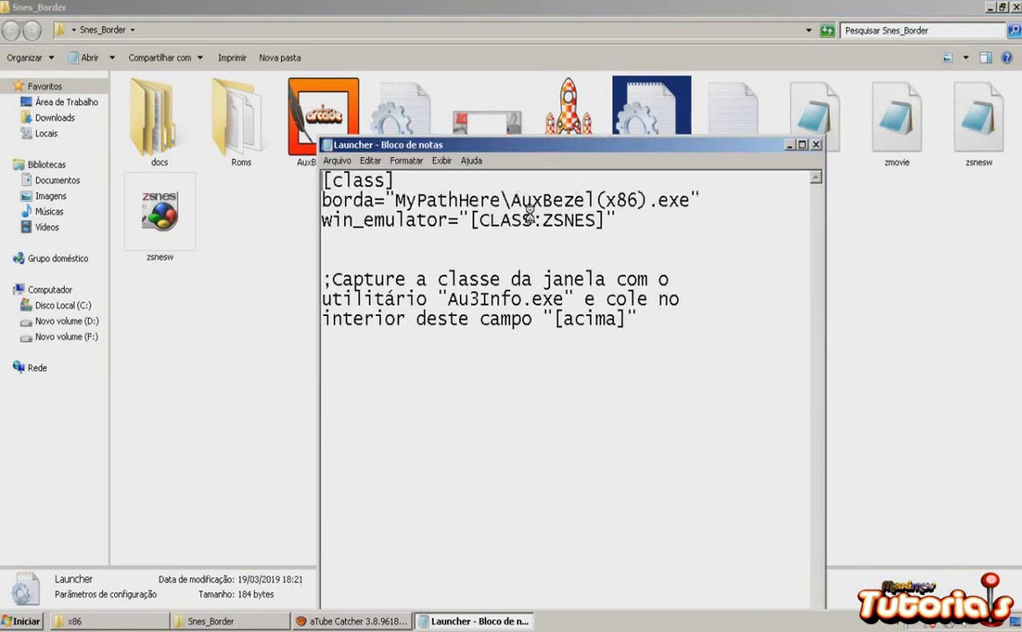
drag(397, 200, 502, 196)
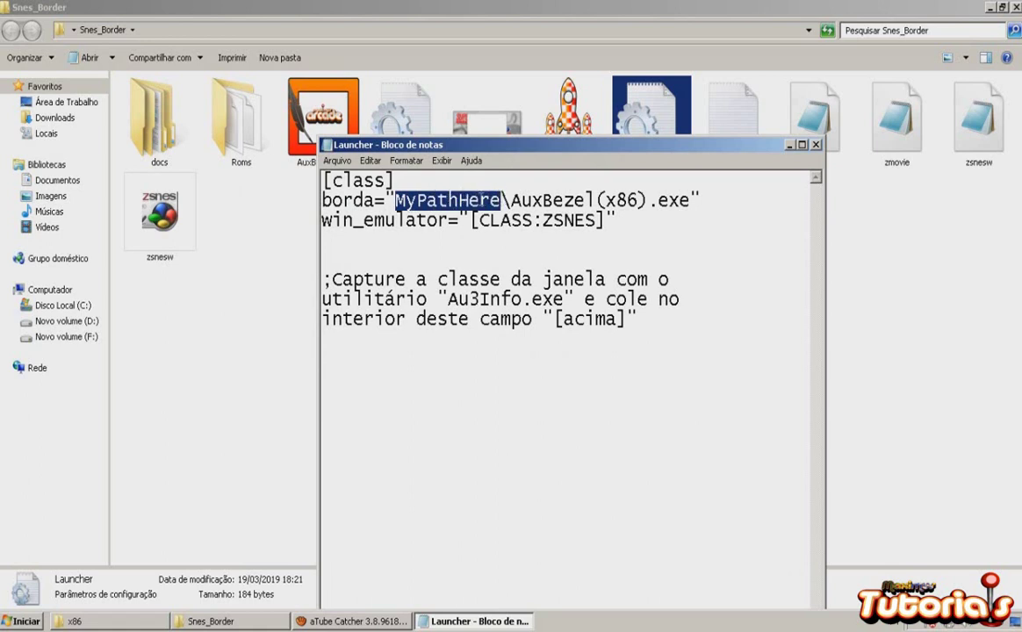
click(788, 144)
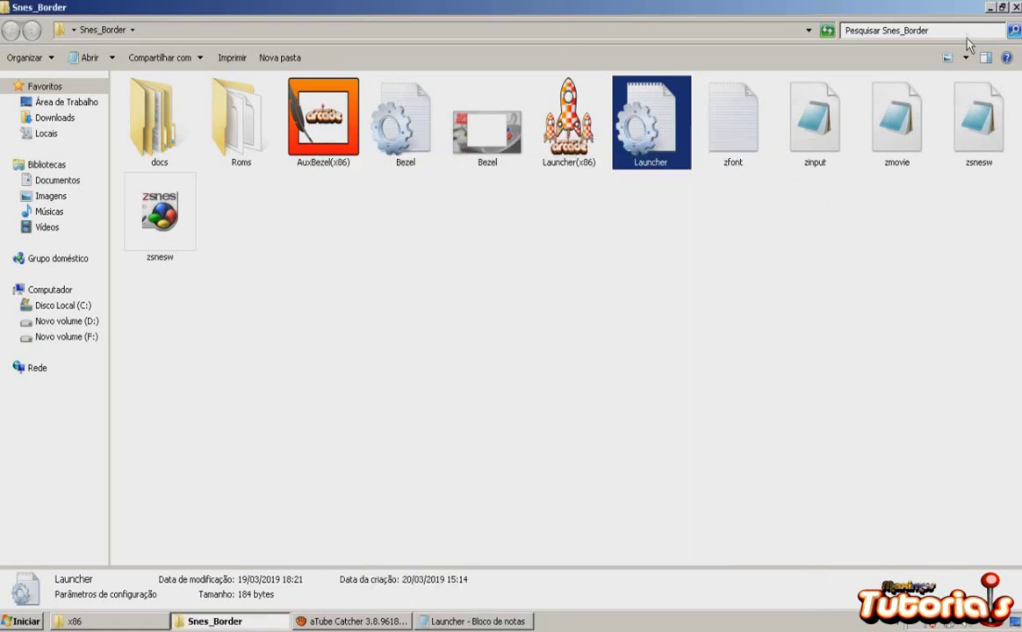
click(808, 30)
key(ctrl+c)
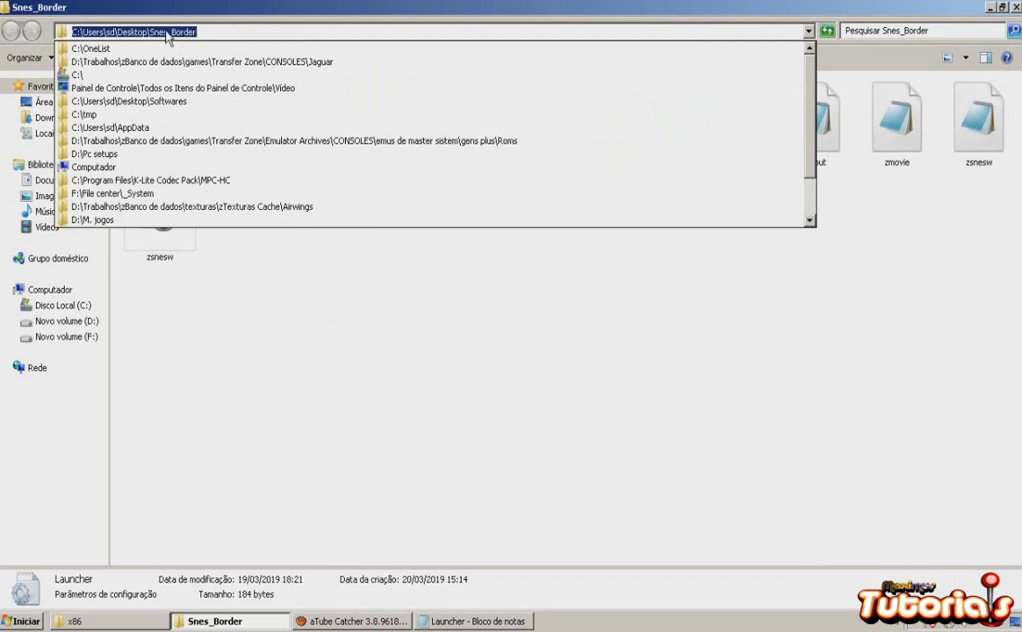
click(466, 621)
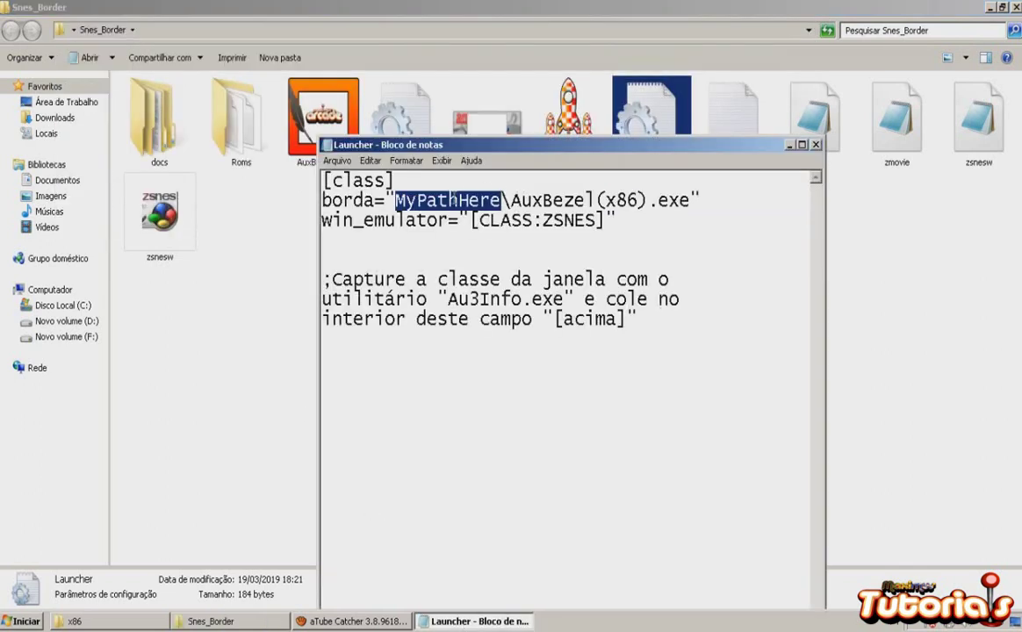
key(ctrl+v)
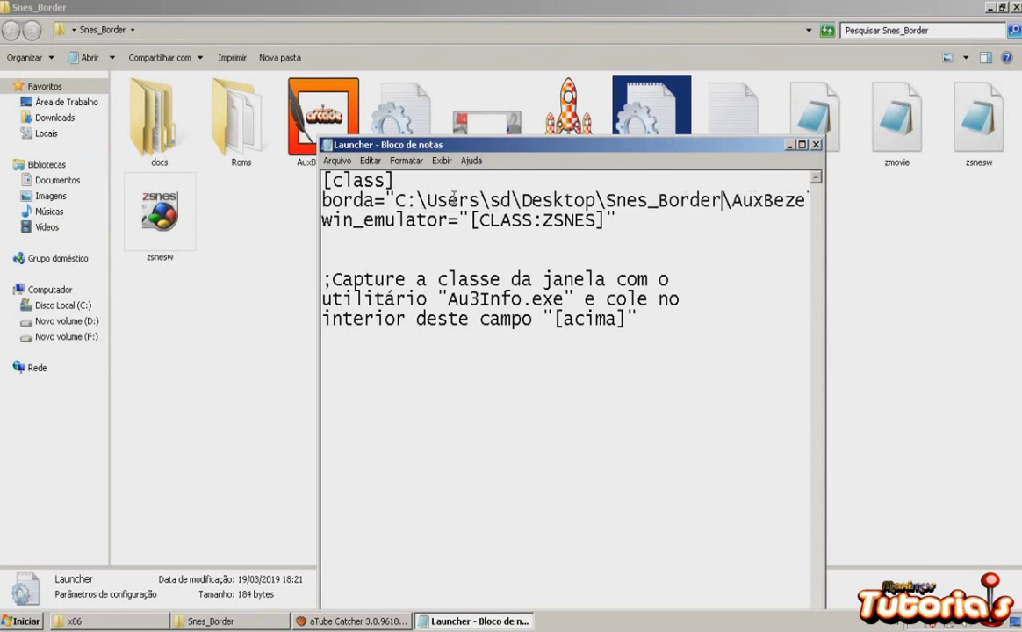
click(802, 145)
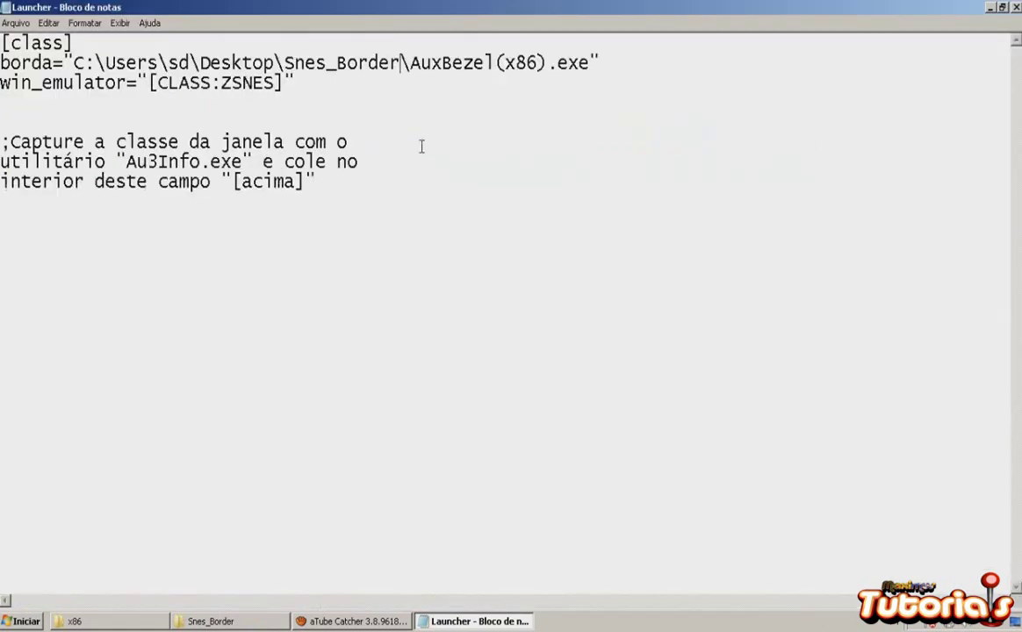
Step: Check the ZSNES class name in the win_emulator line, save and close the Launcher configuration file, and refresh the folder
drag(158, 82, 224, 83)
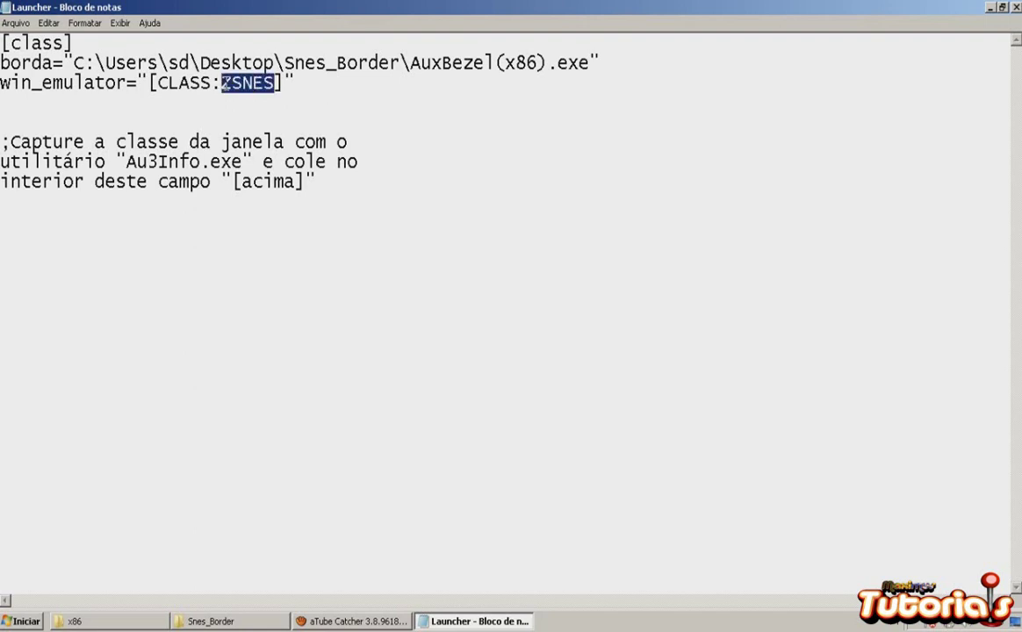
click(15, 23)
click(19, 64)
key(alt+Tab)
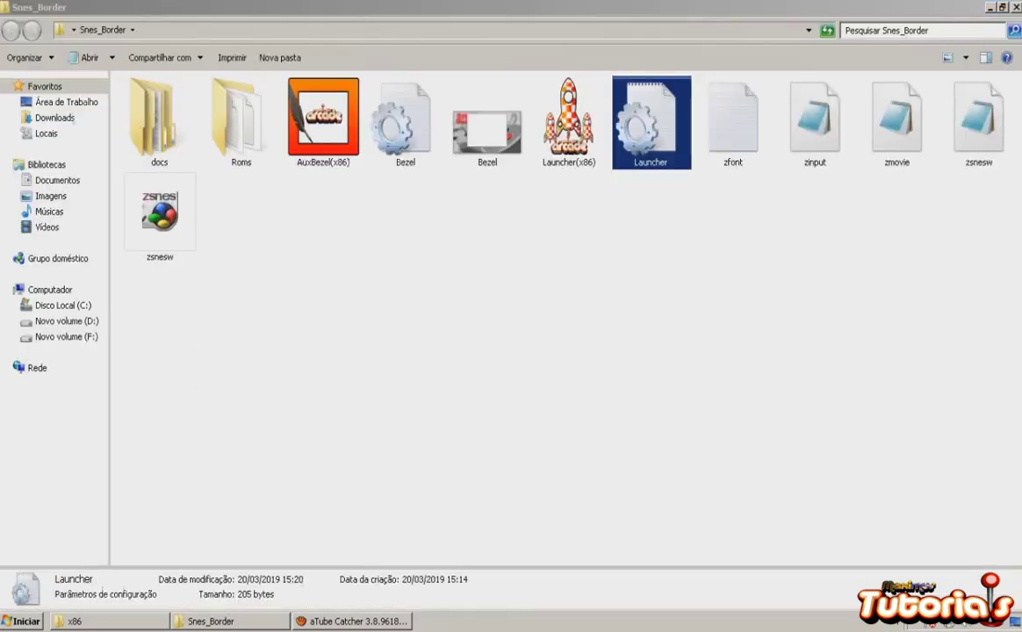
right_click(476, 263)
click(491, 316)
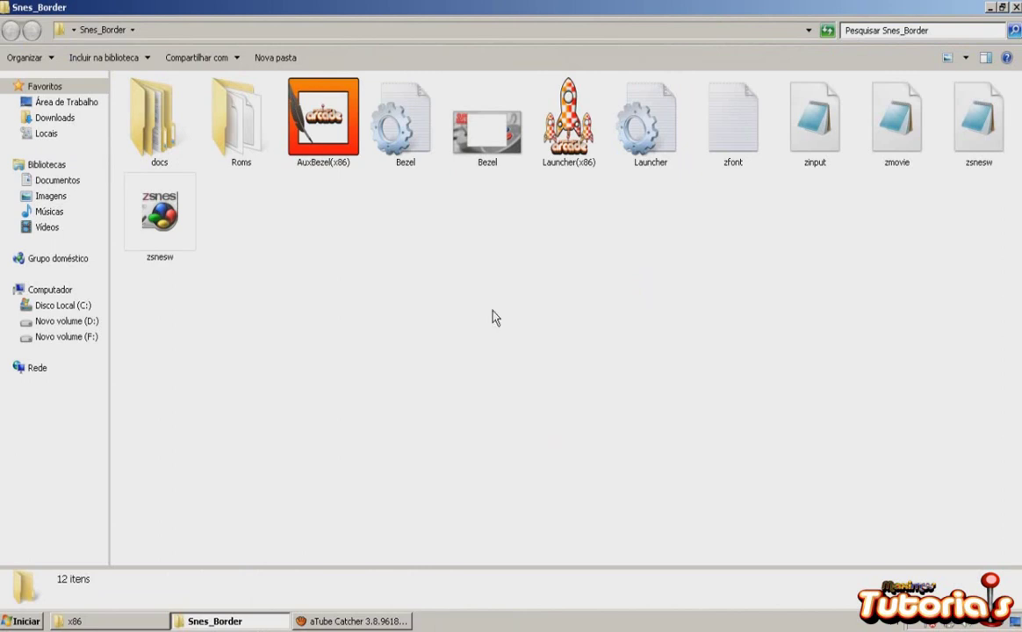
Step: In the Bezel configuration file, replace MyPathHere in the pasta line with C:\Users\sd\Desktop\Snes_Border
click(395, 167)
right_click(371, 134)
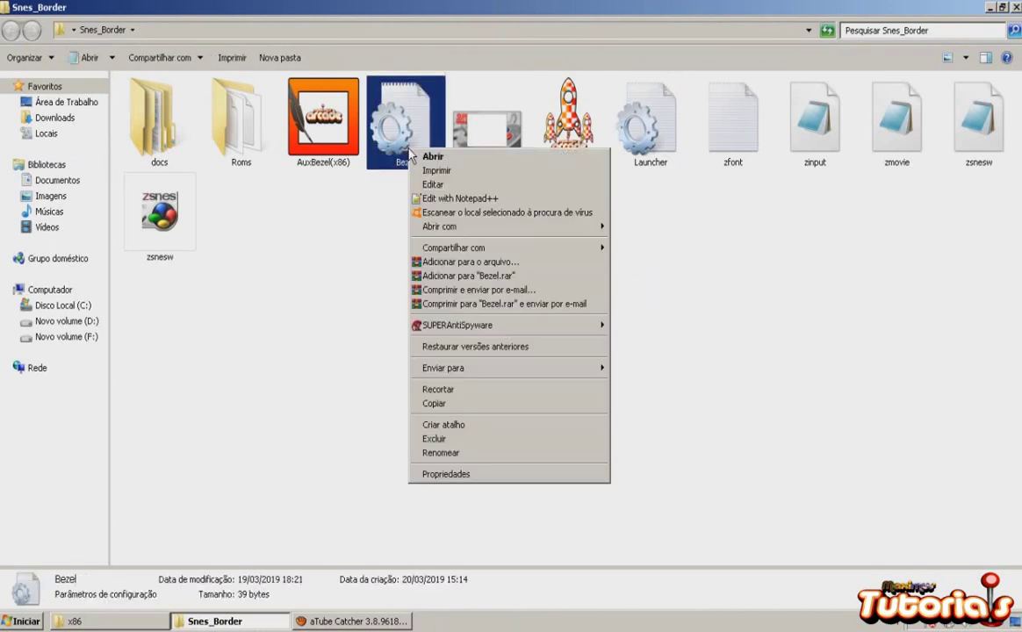
click(428, 180)
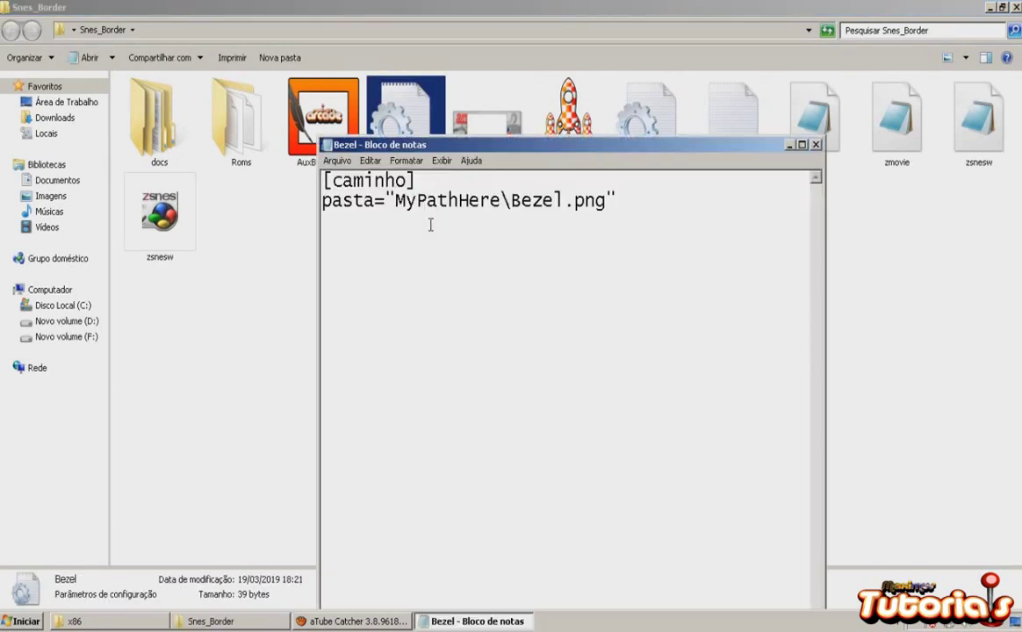
drag(324, 202, 501, 201)
key(ctrl+v)
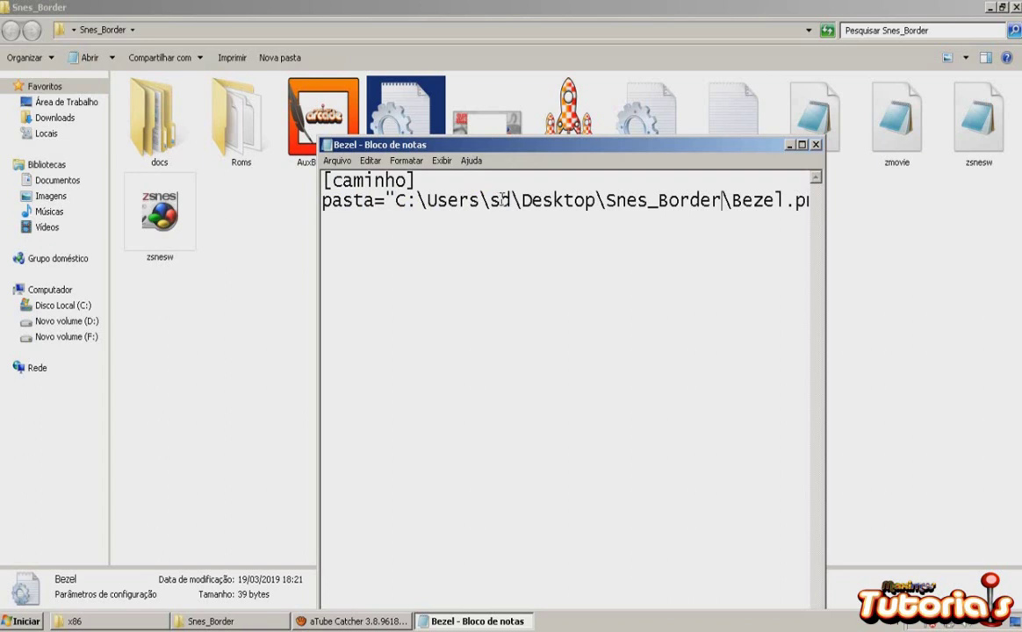
Step: Save and close the Bezel configuration file, and refresh the Snes_Border folder
click(337, 161)
click(342, 239)
drag(685, 147, 636, 132)
drag(540, 130, 565, 176)
drag(496, 178, 432, 166)
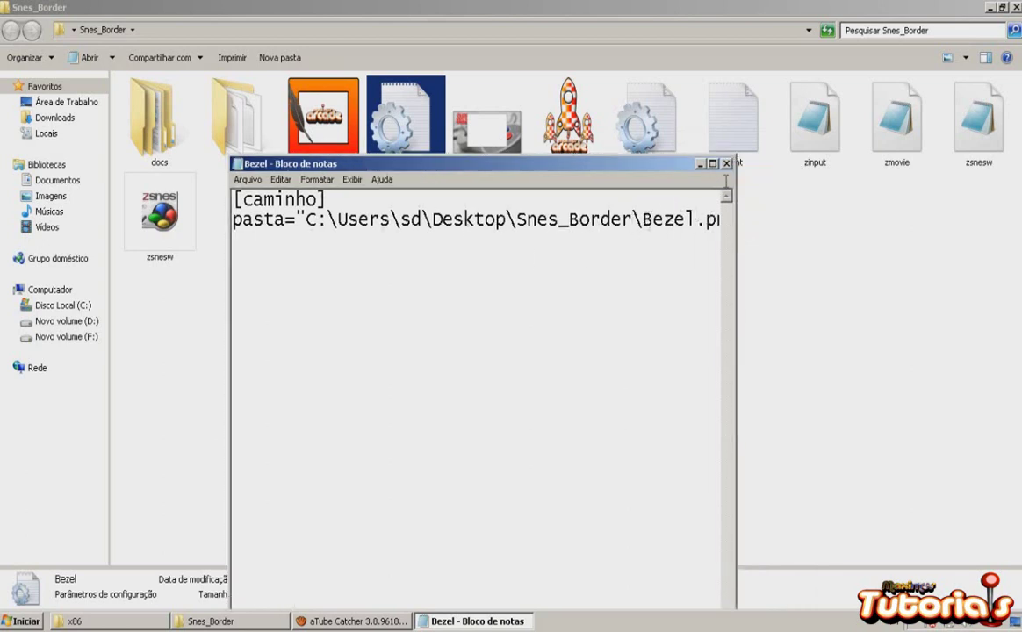
click(248, 179)
click(255, 224)
click(727, 165)
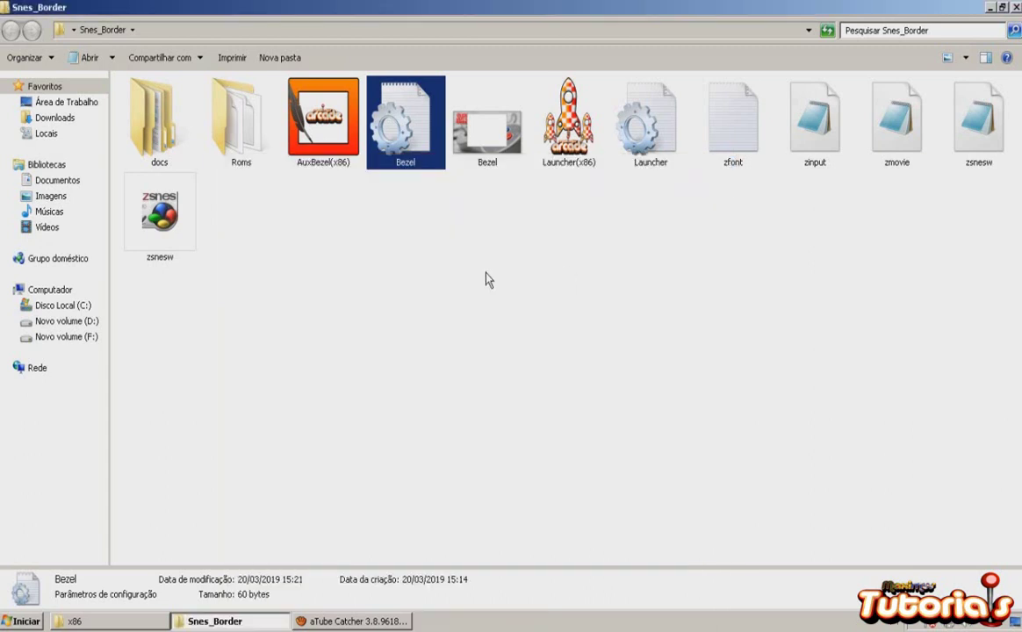
right_click(494, 272)
click(509, 324)
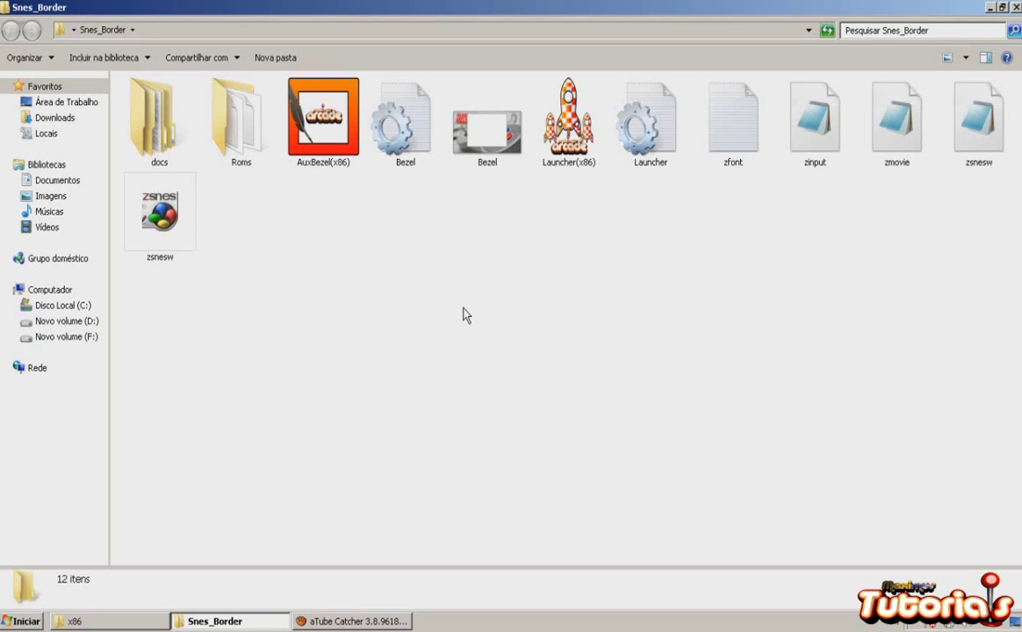
Step: Start zsnesw and load the Super Street Fighter II game from the Roms folder
double_click(172, 244)
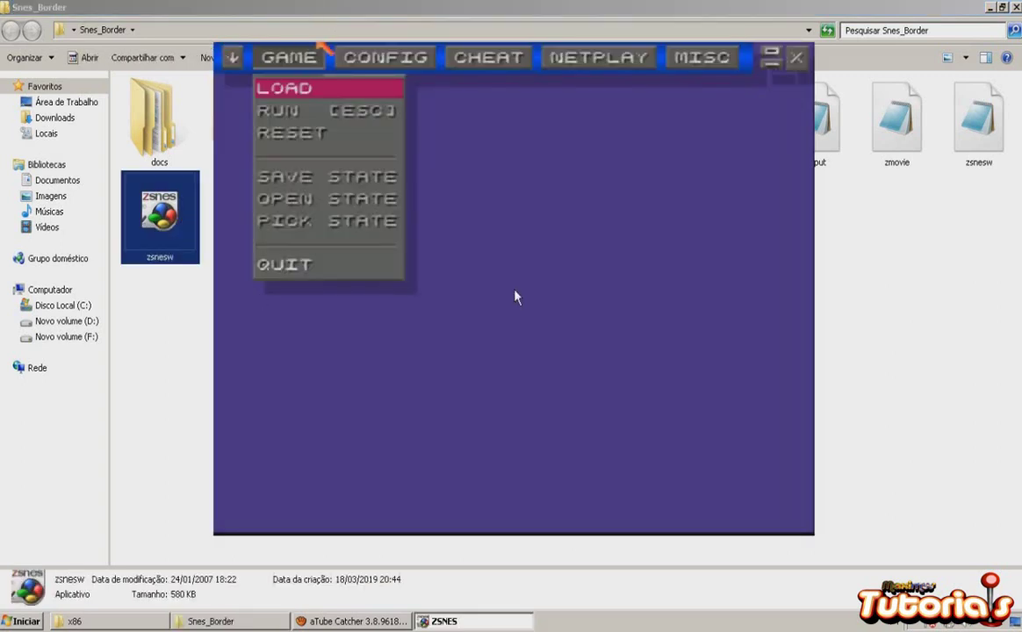
key(Return)
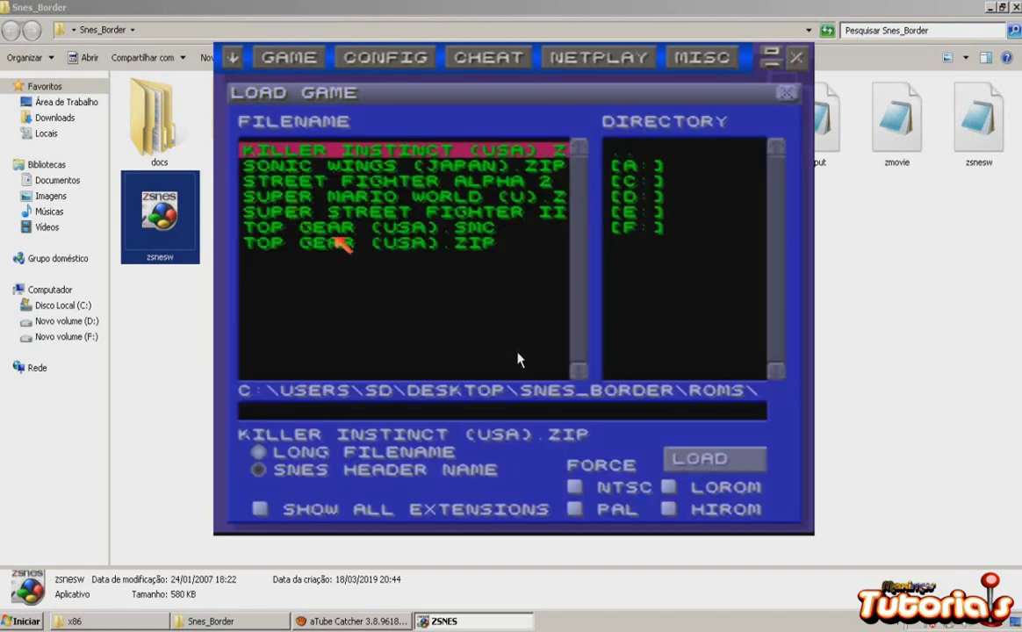
click(384, 210)
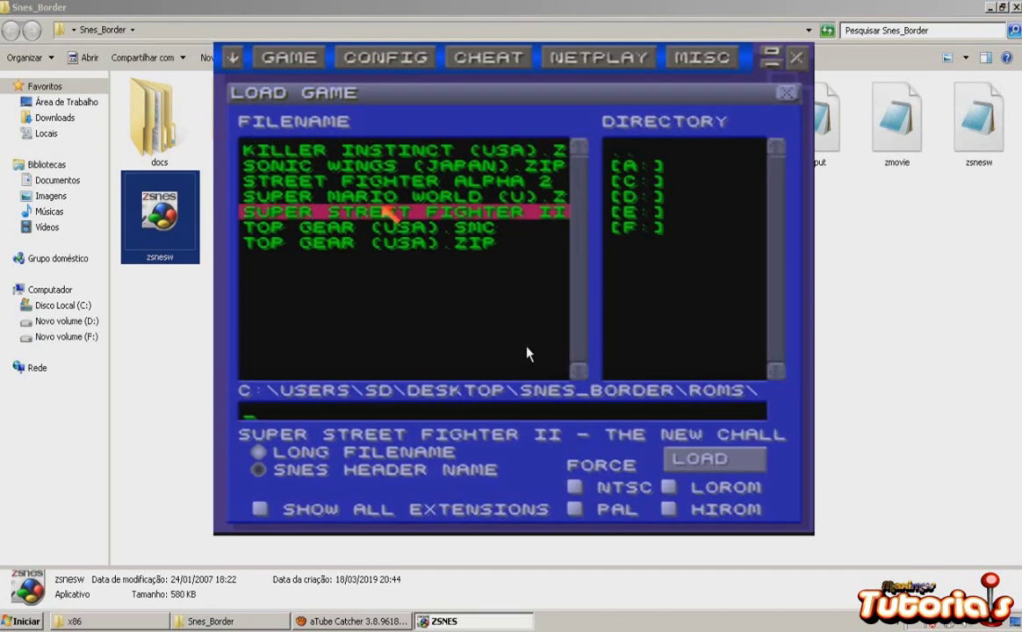
double_click(384, 211)
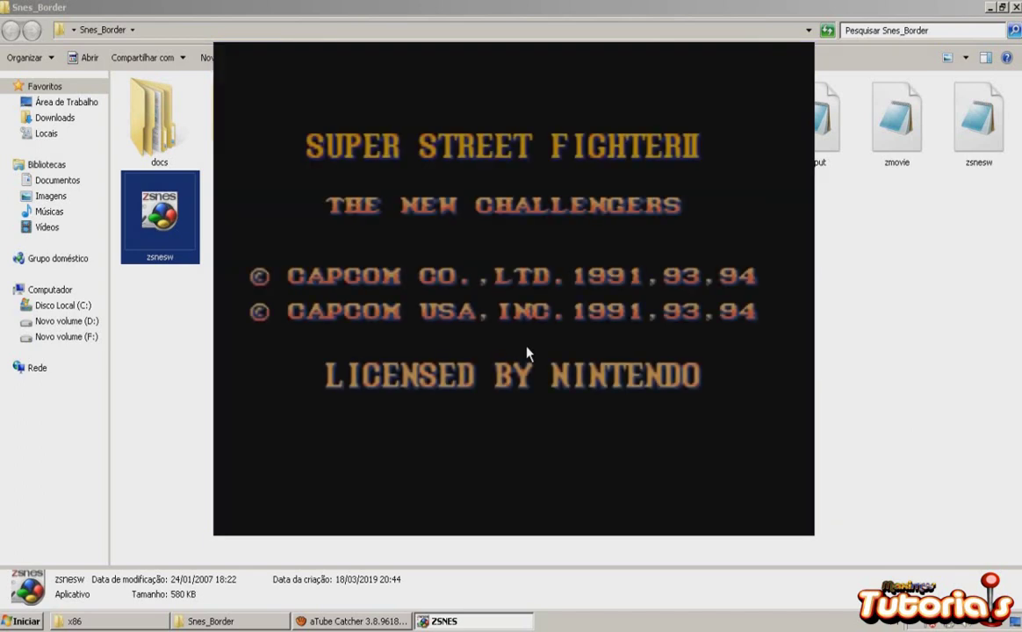
Step: Test the border with AuxBezel(x86) while the game is running, and return to the Snes_Border folder
key(alt+Tab)
key(alt+Tab)
key(alt+Tab)
key(alt+Tab)
key(alt+Tab)
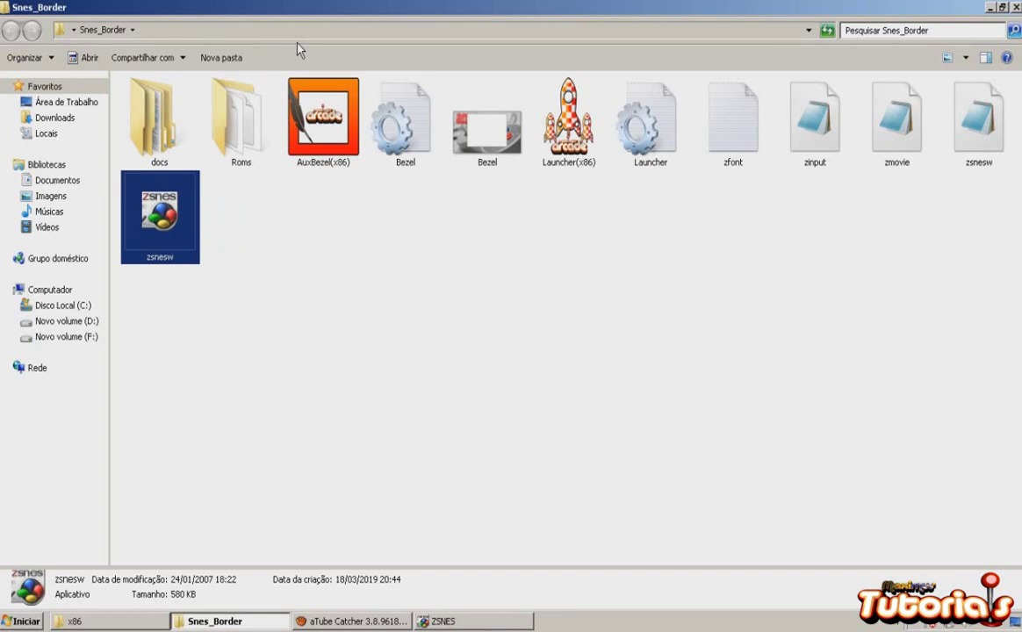
click(321, 152)
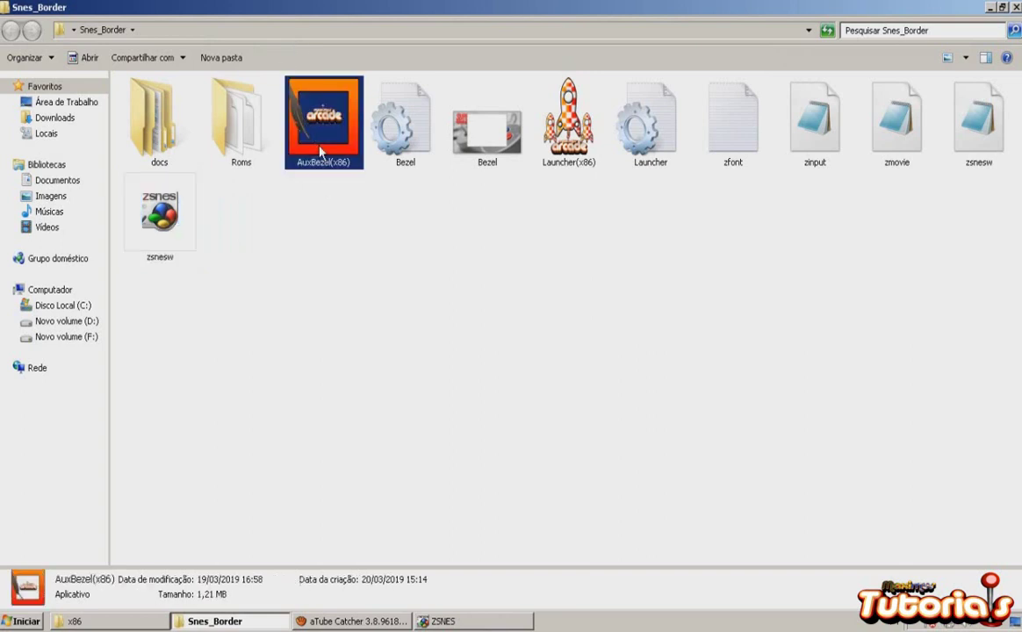
key(alt+Tab)
key(alt+Tab)
key(alt+Tab)
key(alt+Tab)
key(alt+Tab)
key(alt+Tab)
key(alt+Tab)
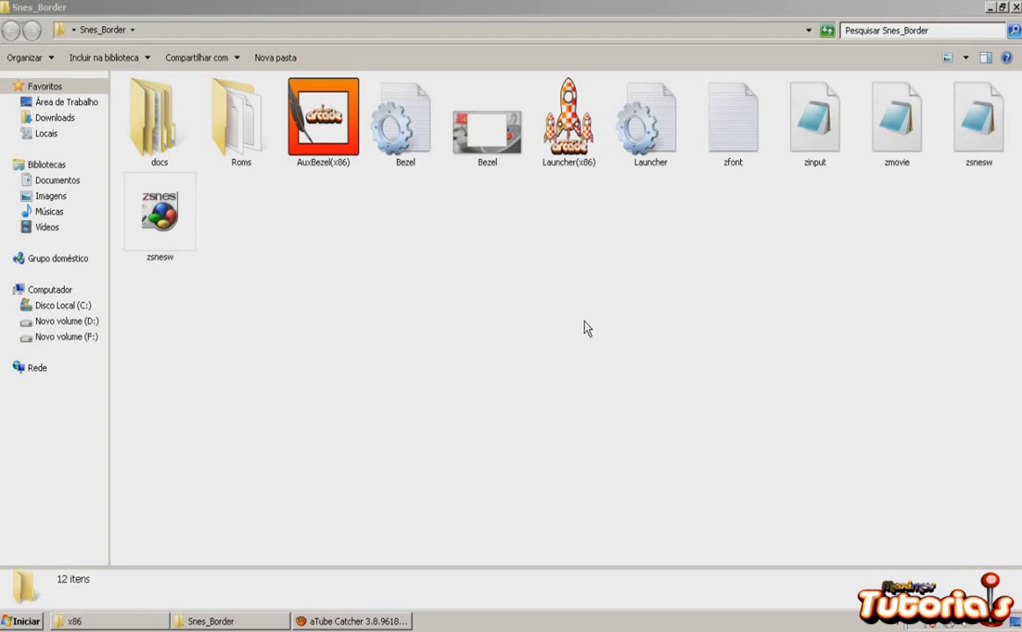
Step: Point out Launcher(x86), switch to Maximus Arcade Preferences, and bring up the emulator configuration for Nintendo Super NES
click(546, 167)
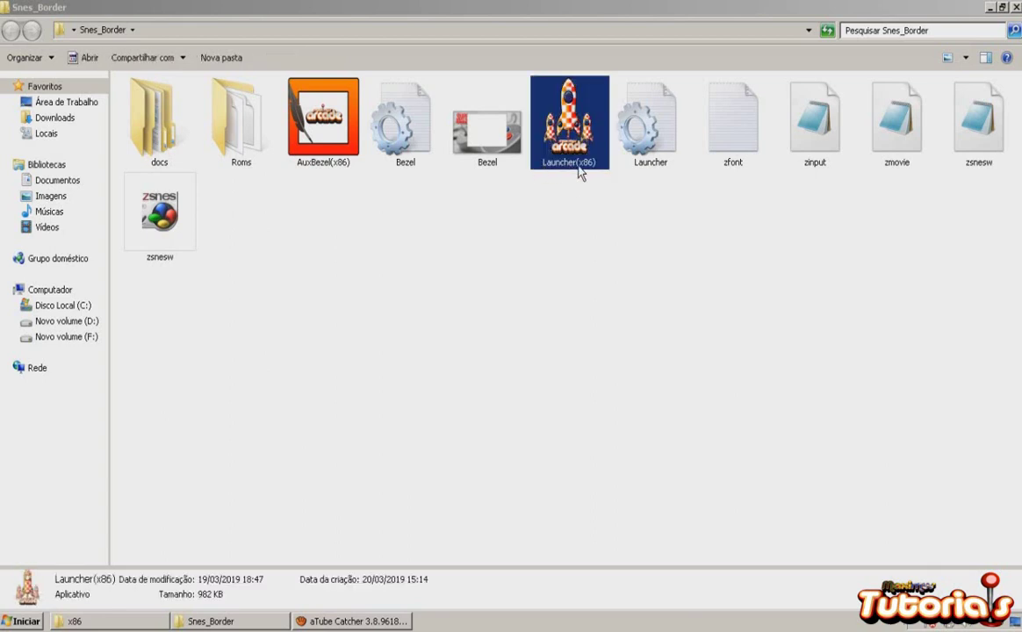
click(342, 271)
mouse_move(5, 215)
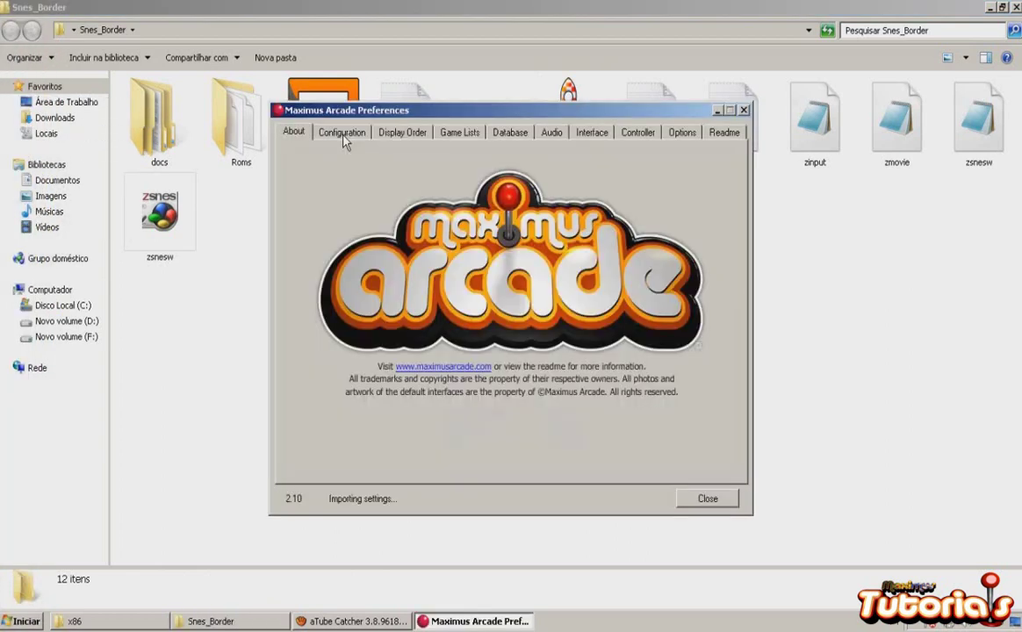
click(341, 132)
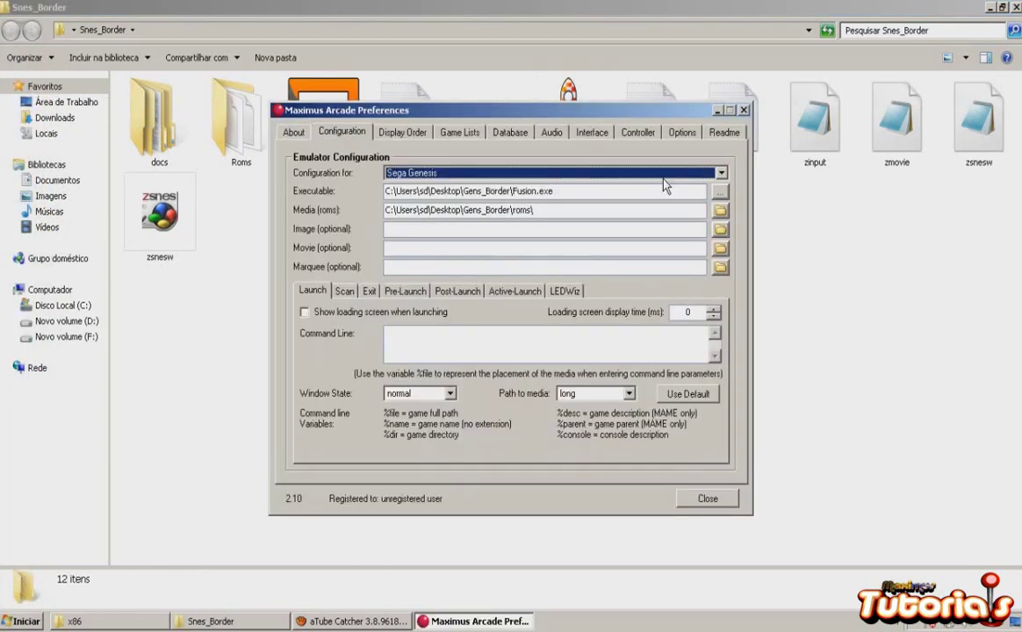
click(721, 173)
scroll(722, 299, up, 1)
mouse_move(723, 298)
mouse_down()
mouse_move(722, 197)
mouse_move(723, 305)
mouse_move(723, 278)
mouse_up()
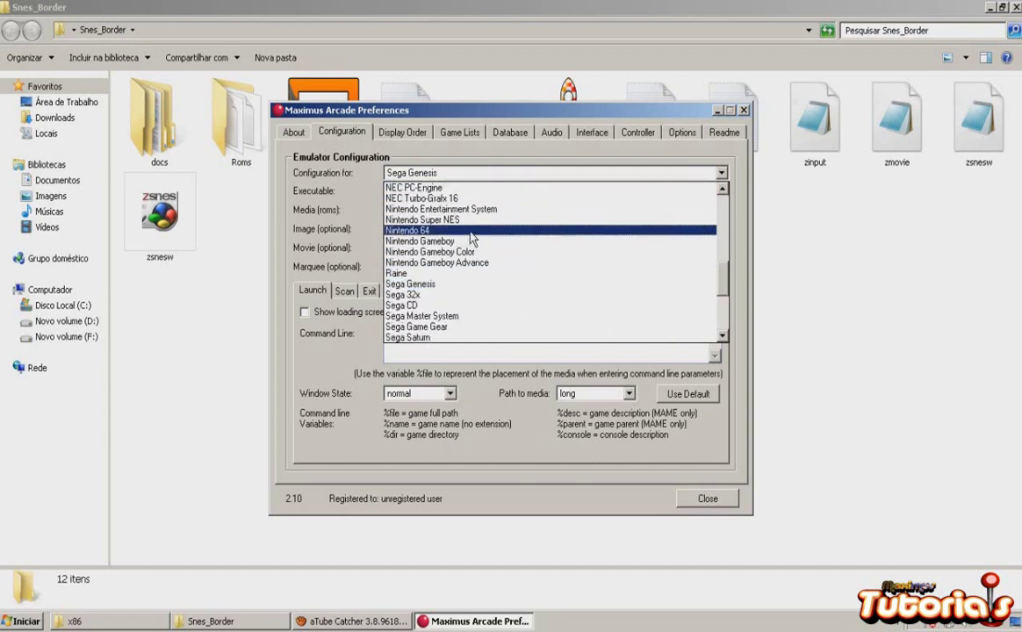
click(392, 220)
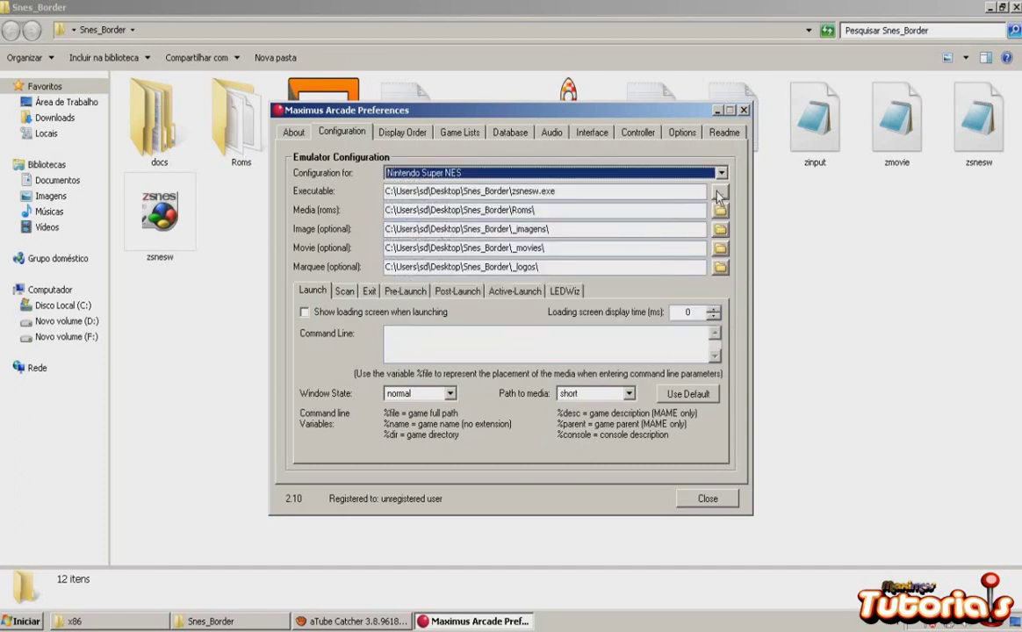
Step: Set the Nintendo Super NES executable to zsnesw in Snes_Border and its media folder to Snes_Border\Roms
click(720, 192)
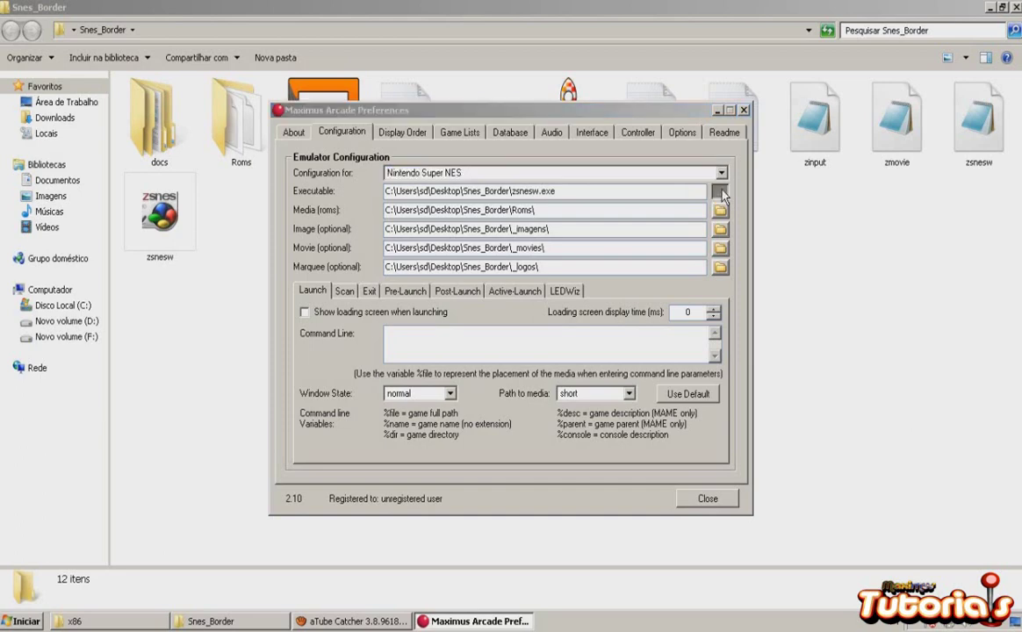
click(430, 299)
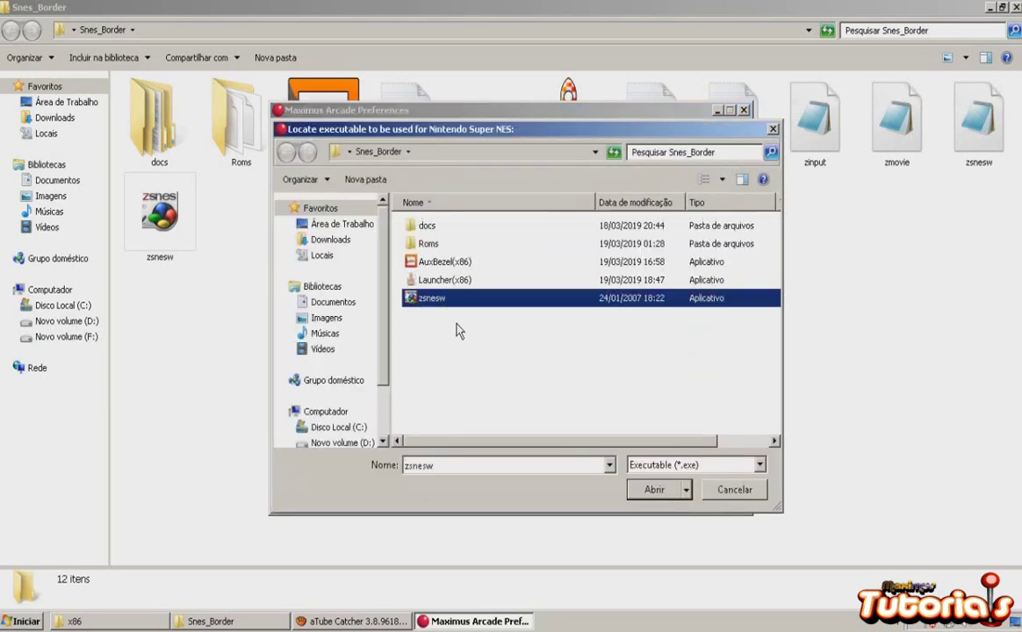
click(643, 482)
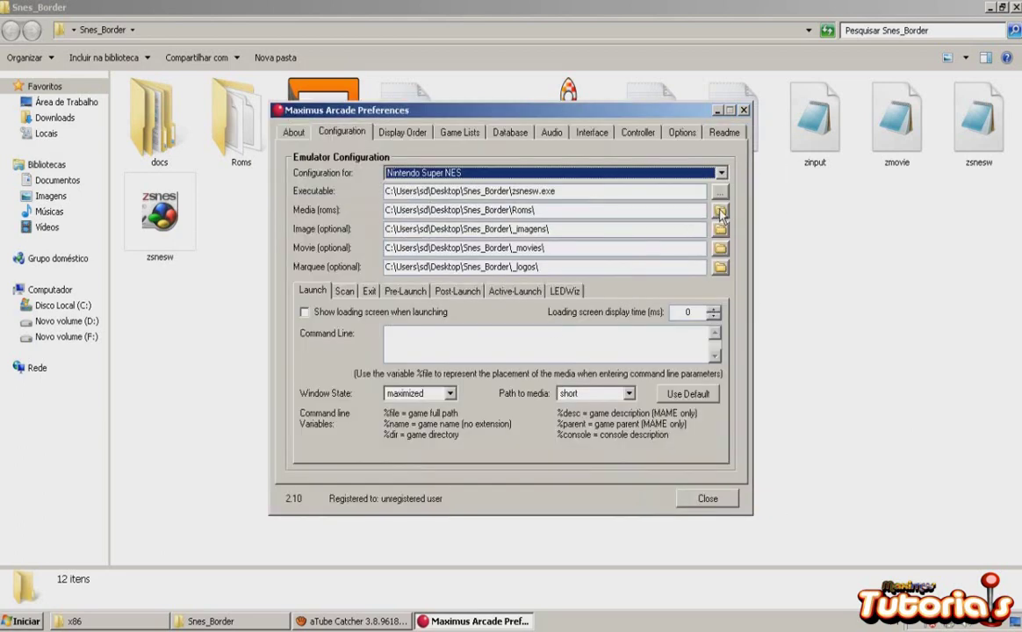
click(720, 212)
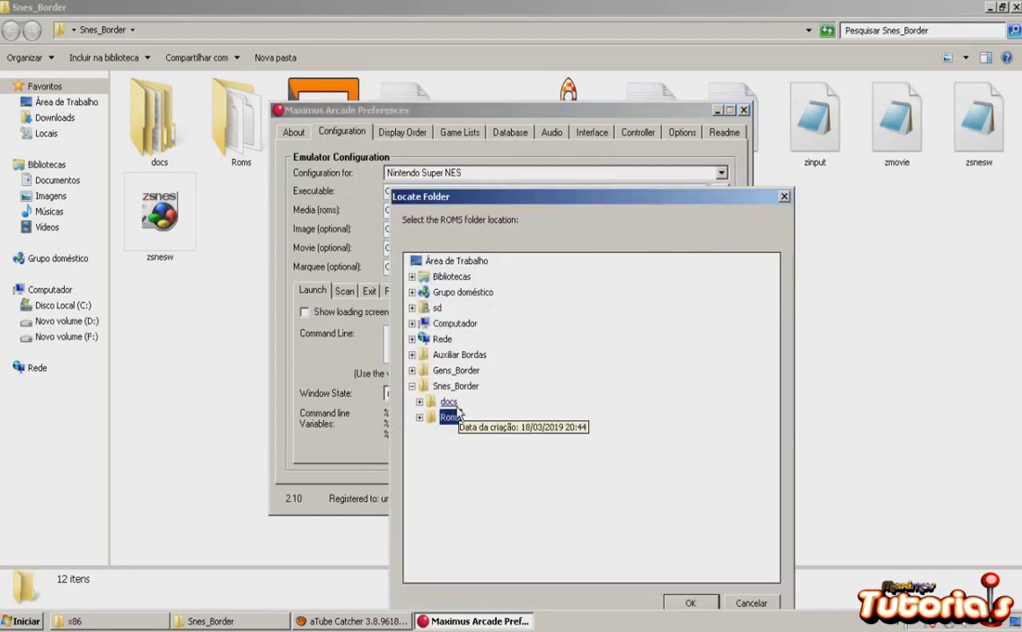
click(690, 604)
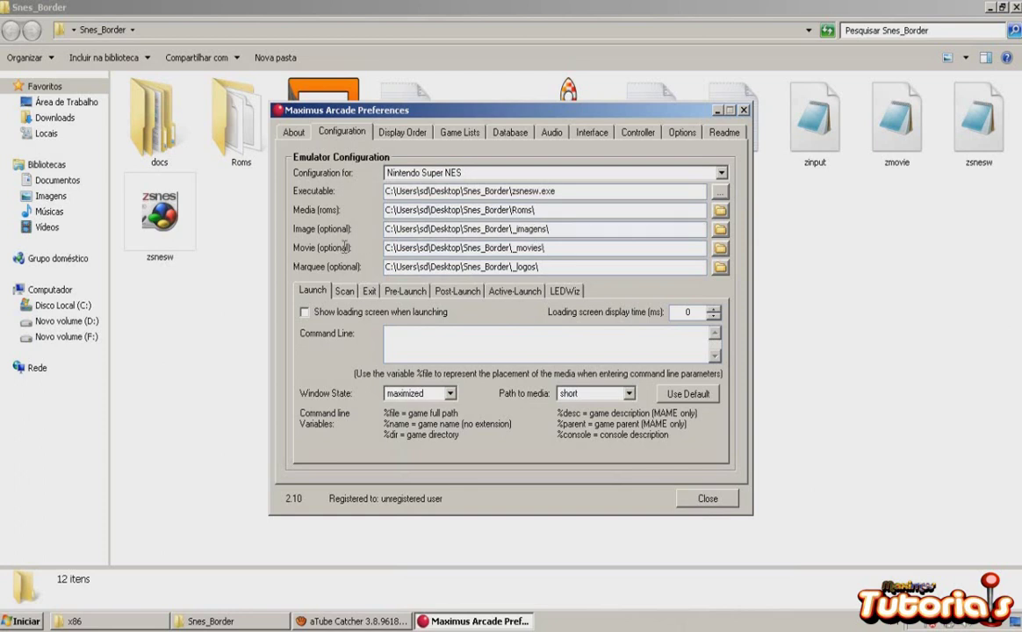
Step: Clear the optional image, movie and marquee paths in the Nintendo Super NES configuration
key(Tab)
key(BackSpace)
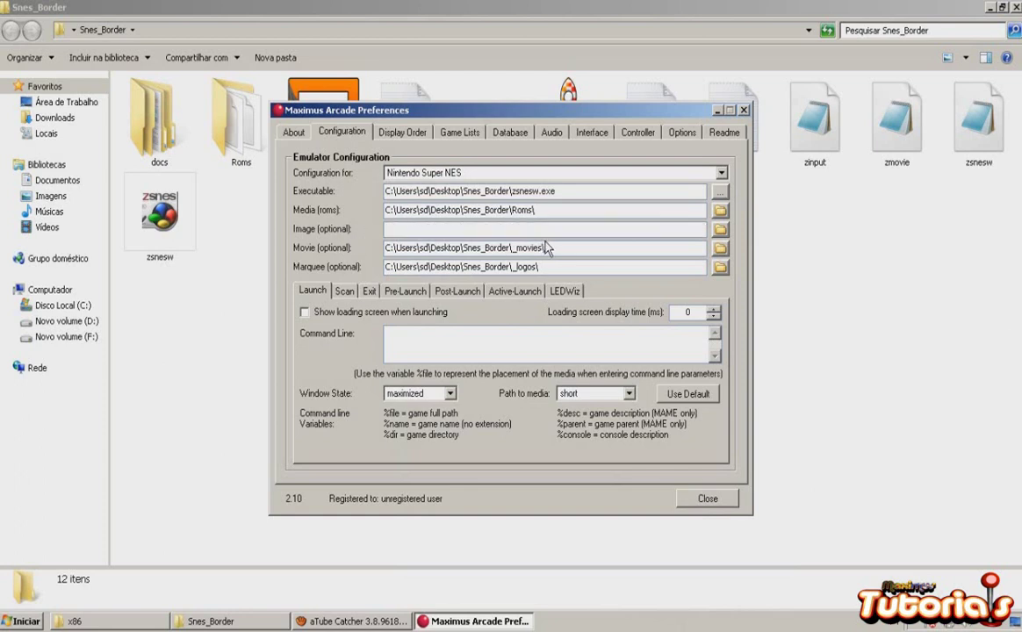
key(Tab)
key(BackSpace)
drag(615, 266, 351, 266)
key(BackSpace)
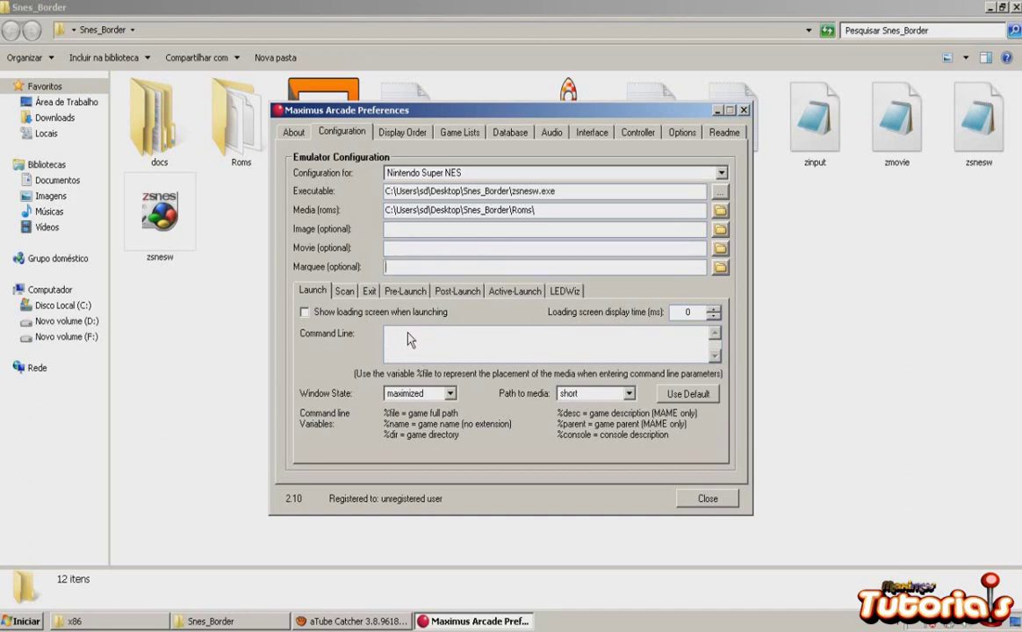
Step: Set the Nintendo Super NES launch window state to normal and enable Force rescan of media folder
click(450, 395)
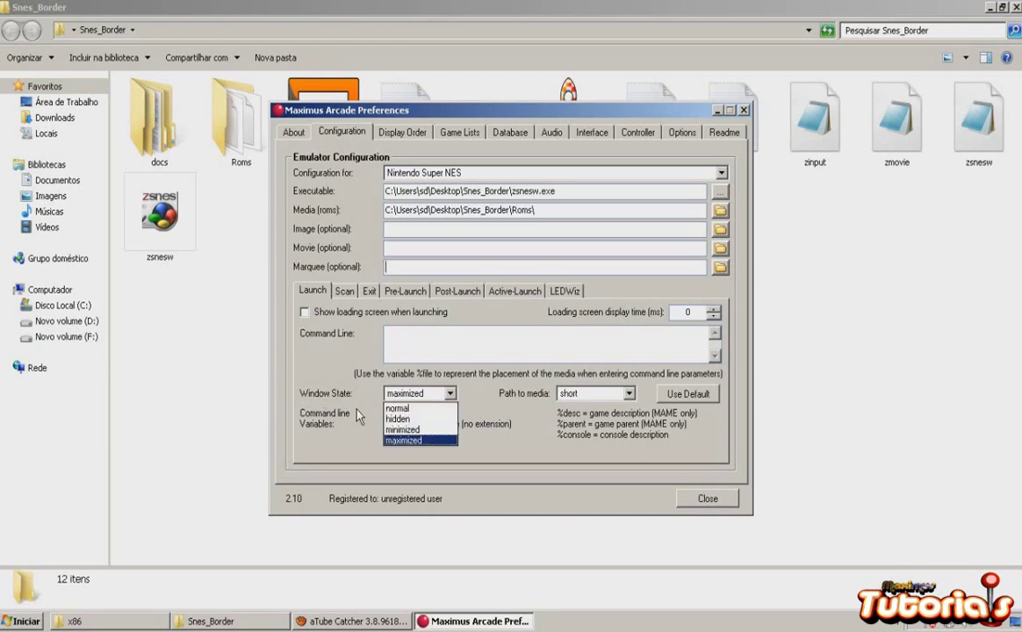
click(397, 409)
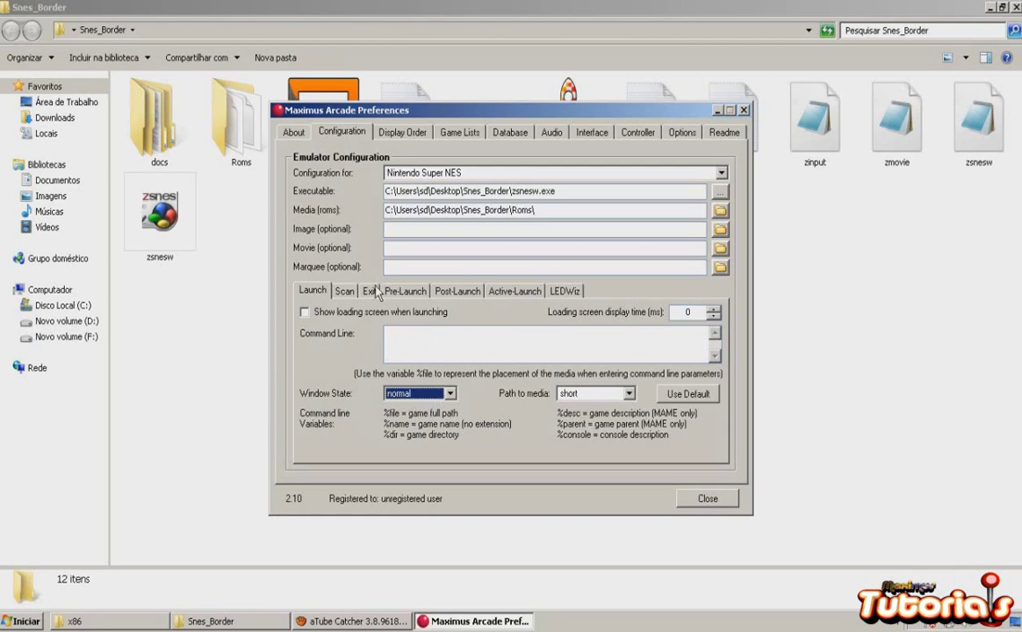
click(342, 292)
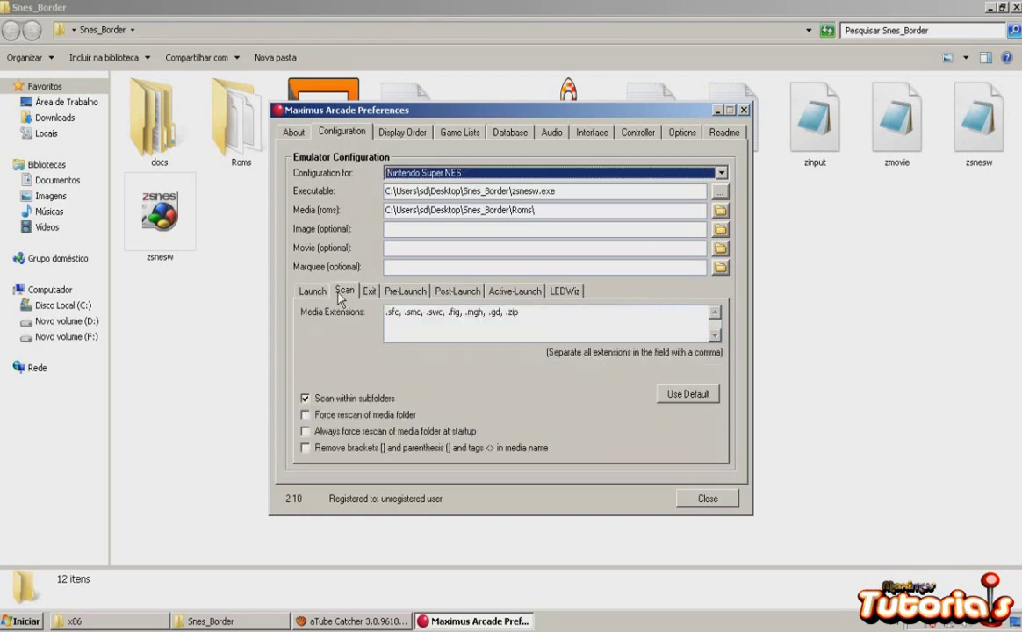
click(306, 415)
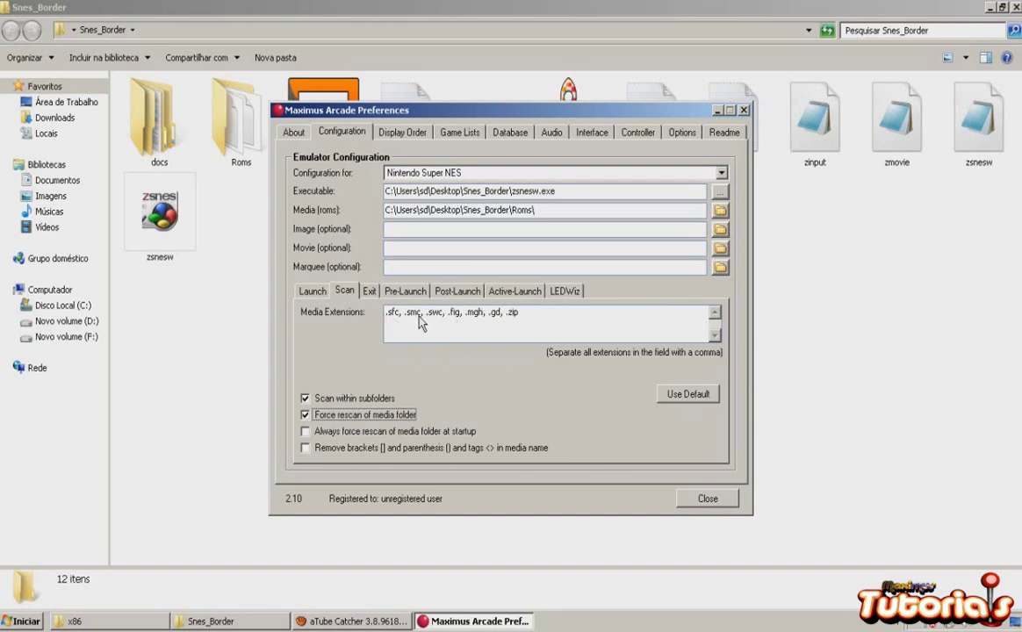
Step: Keep additional processes closing on exit, and have Launcher(x86) from Snes_Border run before each game launch
click(368, 292)
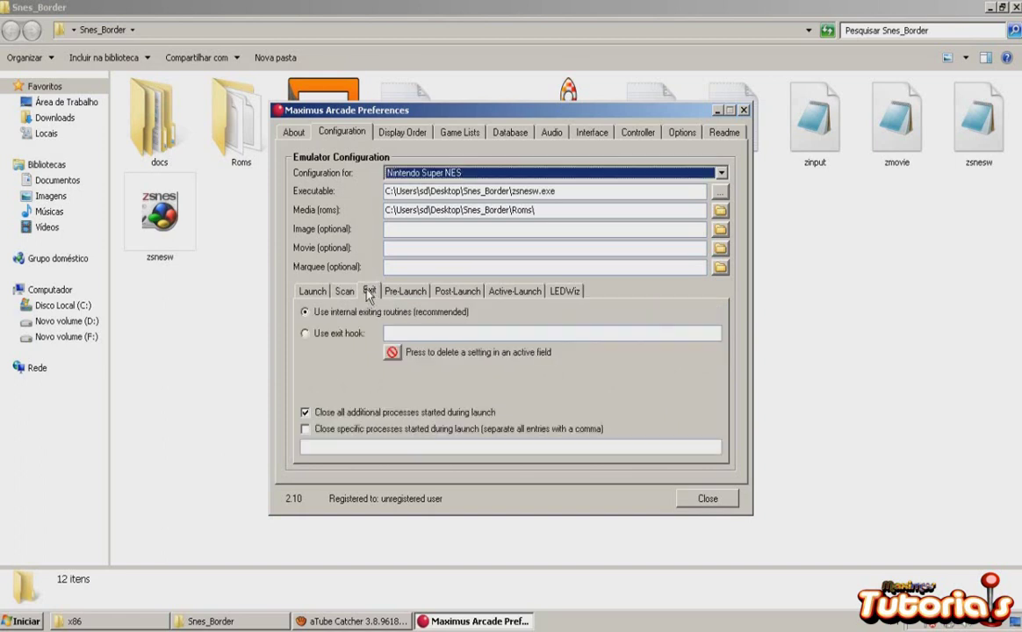
click(305, 412)
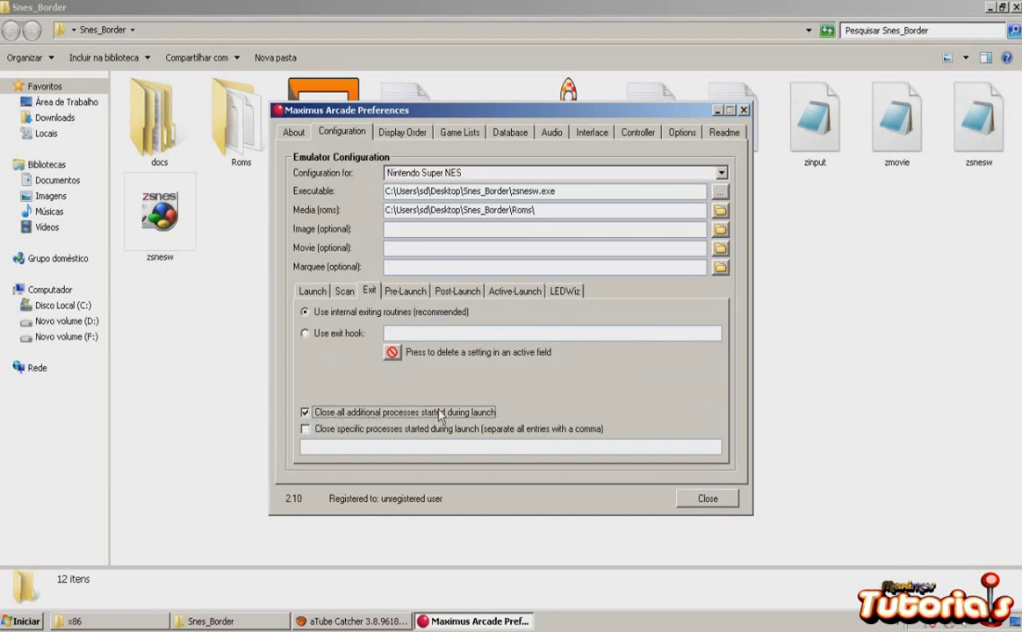
click(413, 292)
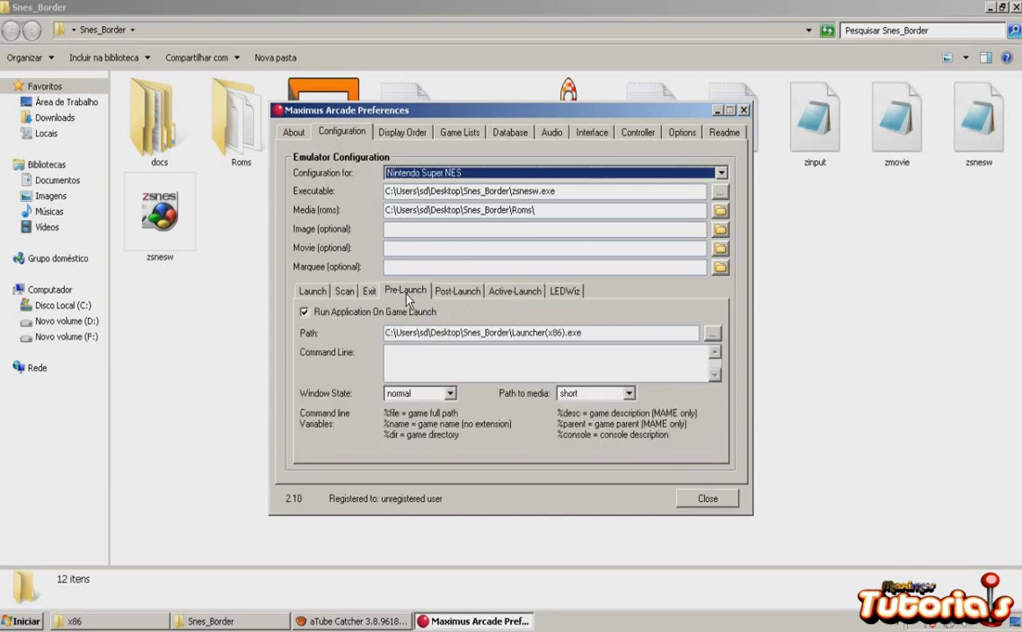
click(305, 312)
click(305, 312)
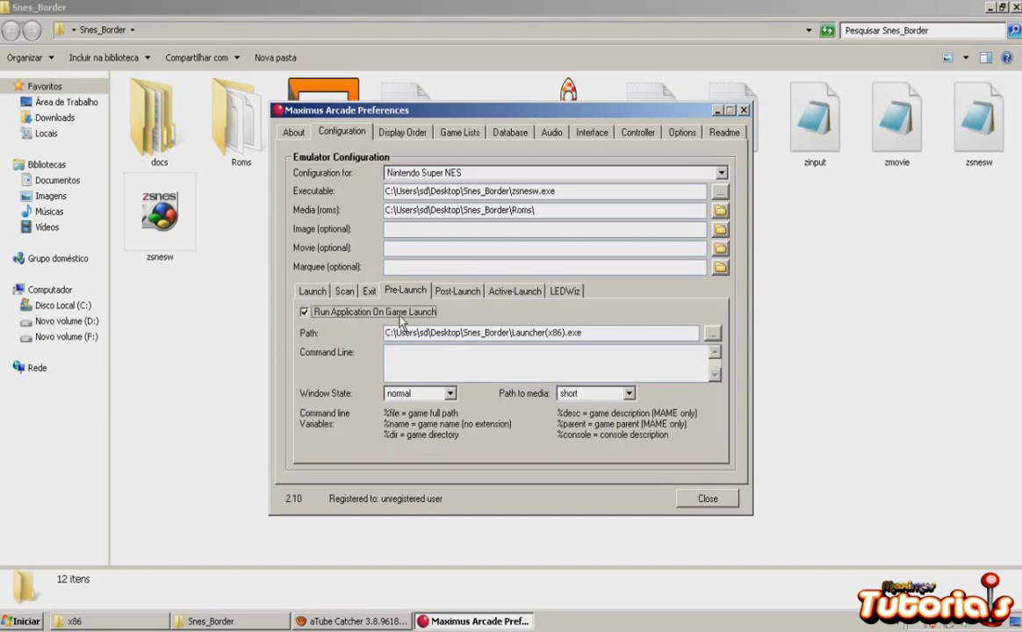
click(712, 334)
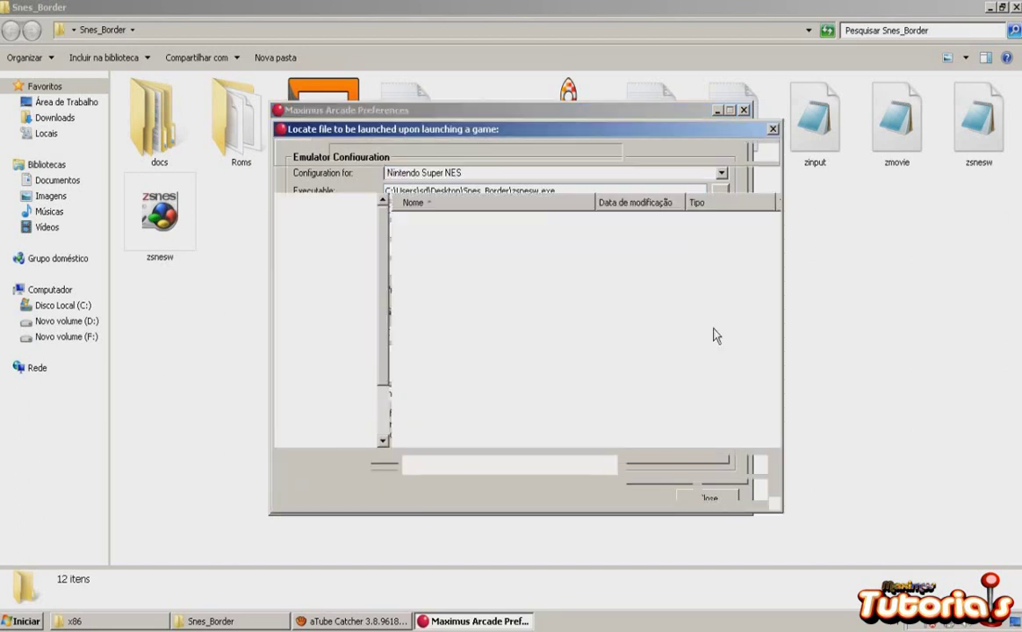
click(436, 318)
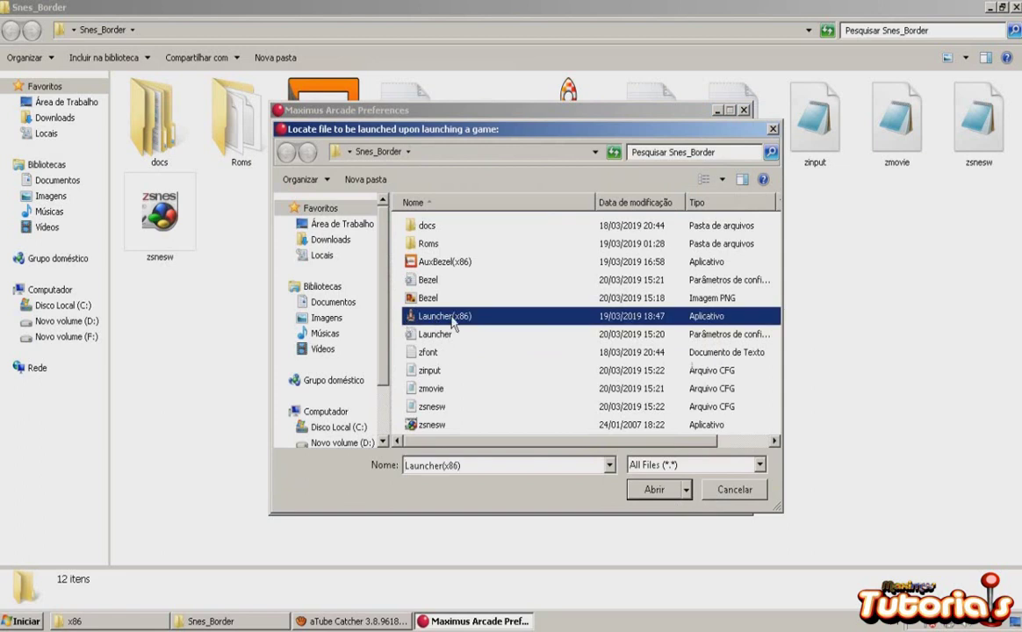
click(651, 491)
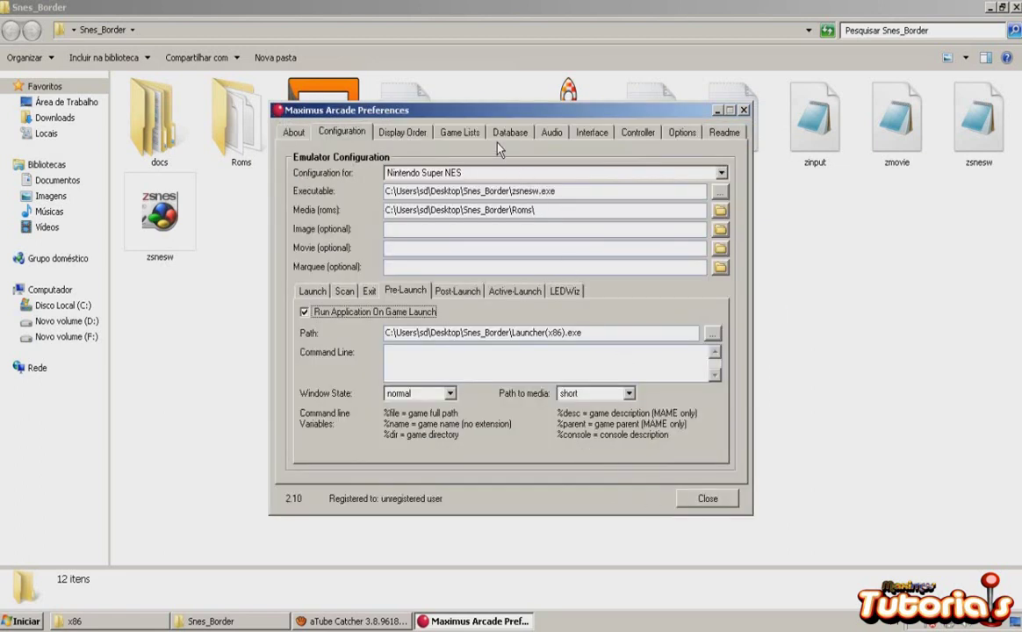
Step: Check Nintendo Super NES in the emulator display order and close the preferences
click(410, 133)
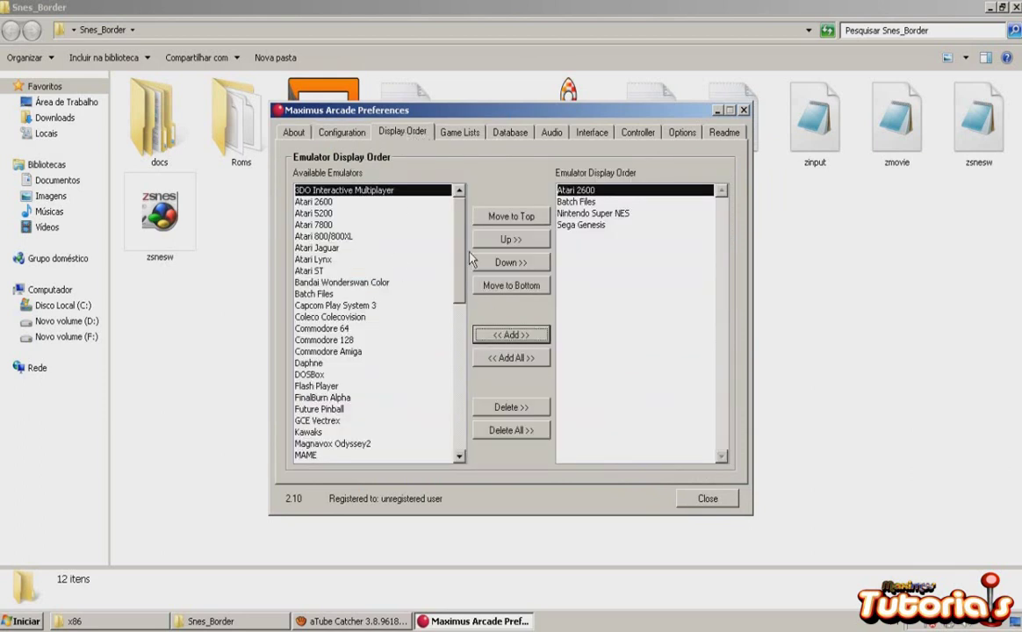
drag(461, 260, 461, 369)
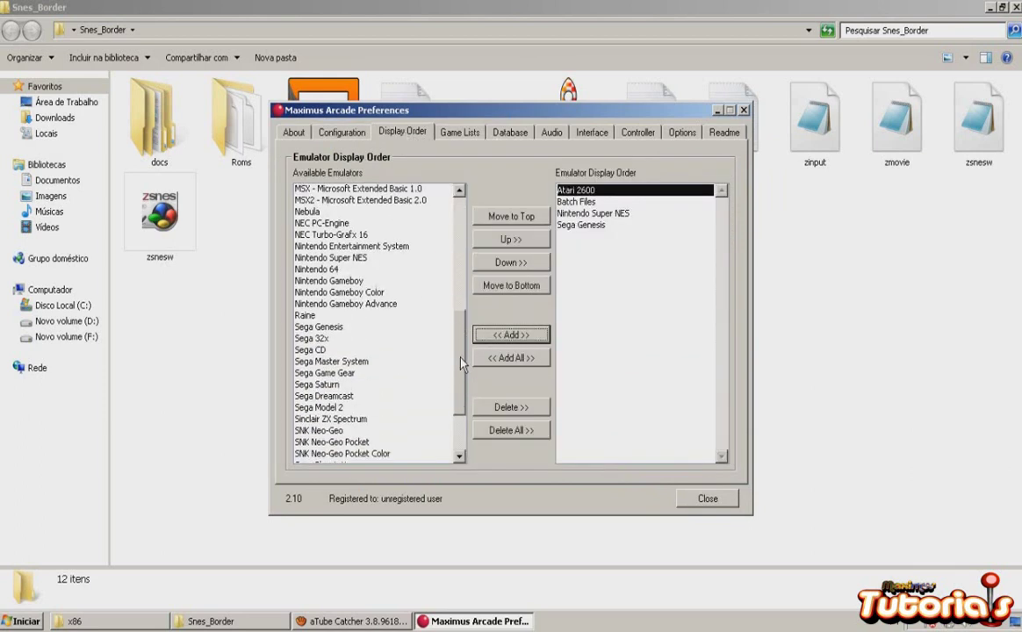
click(337, 258)
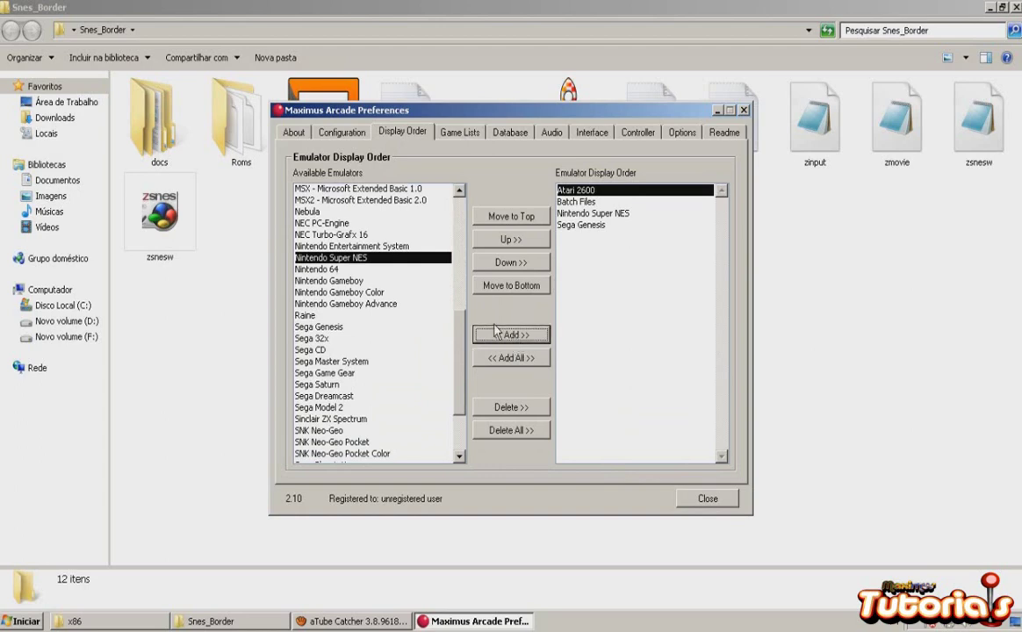
click(583, 215)
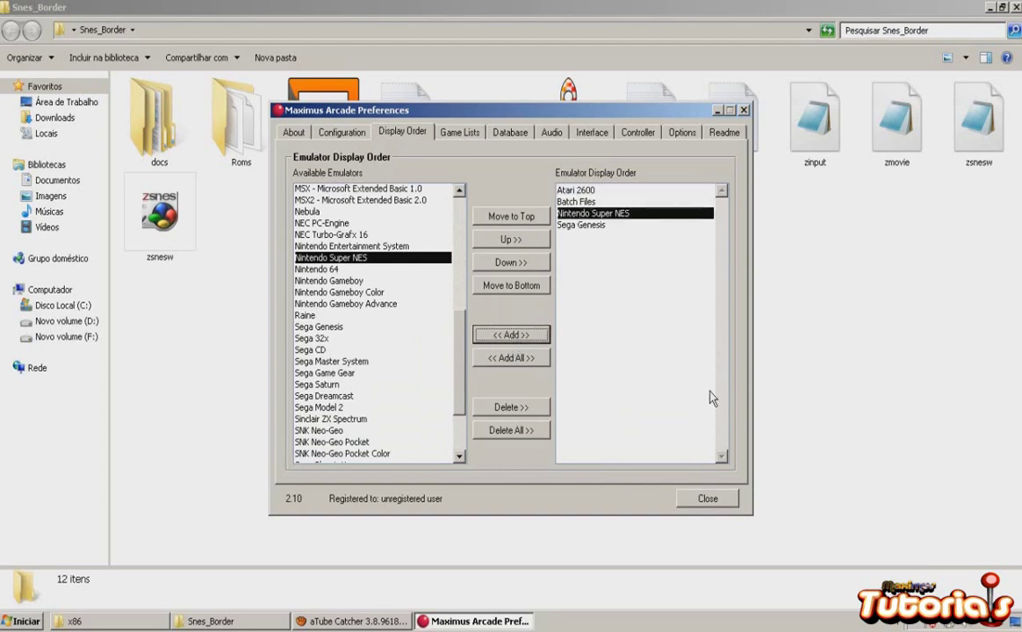
click(707, 499)
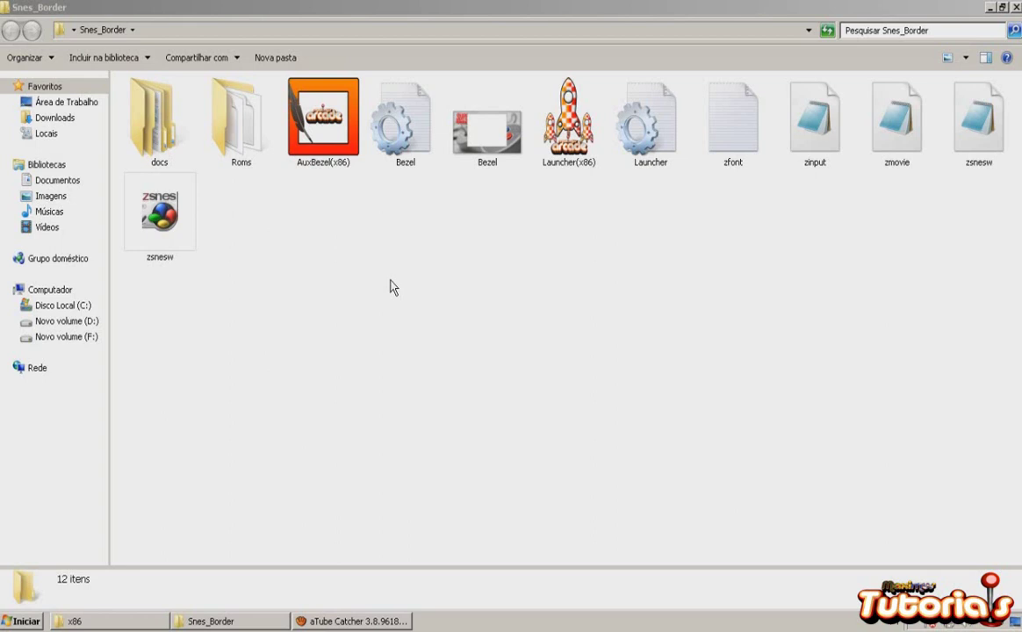
Step: Start Maximus Arcade, browse the consoles to Sega Genesis, and launch Shinobi III - Return Ninja Master
mouse_move(26, 137)
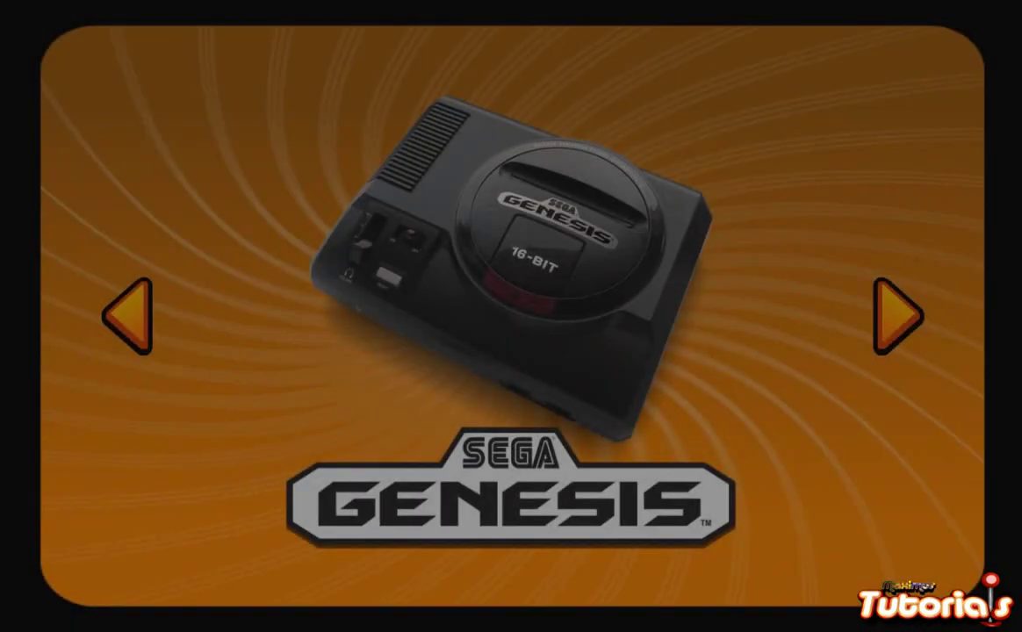
key(Right)
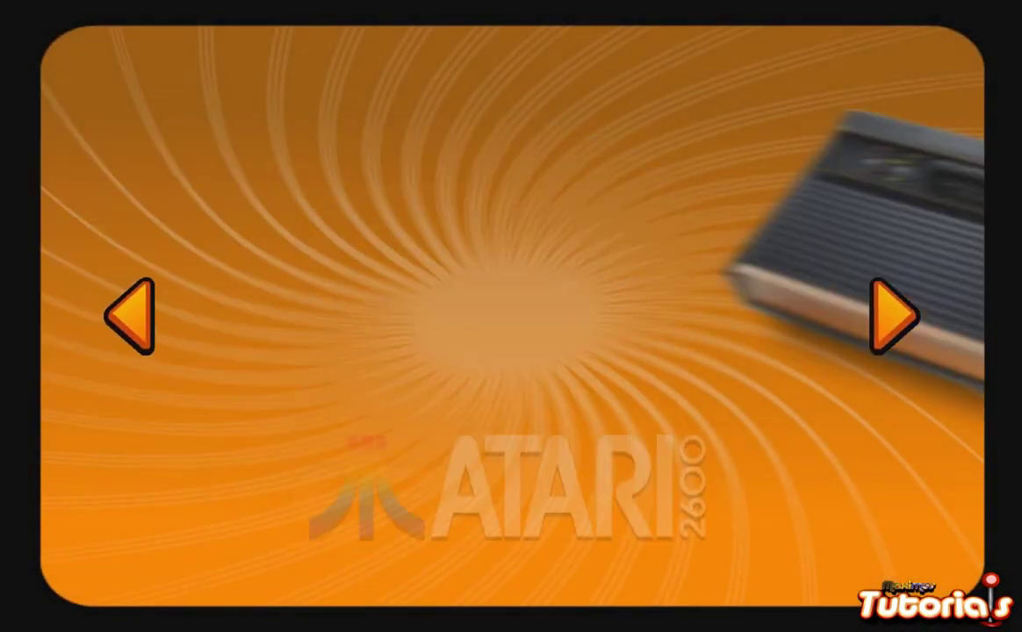
key(Left)
key(Left)
key(Right)
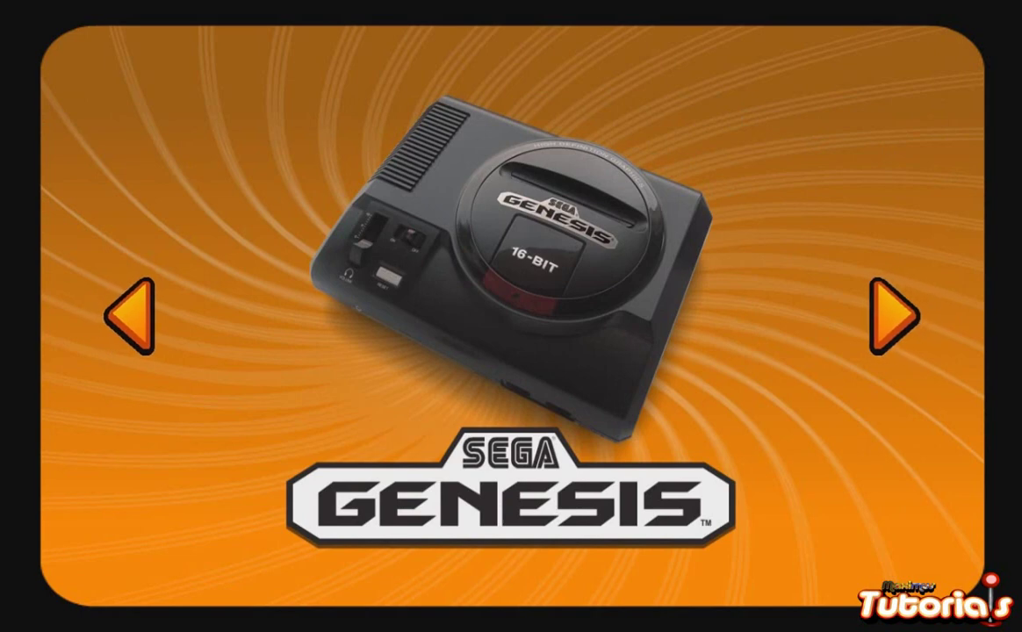
key(Left)
key(Down)
key(Up)
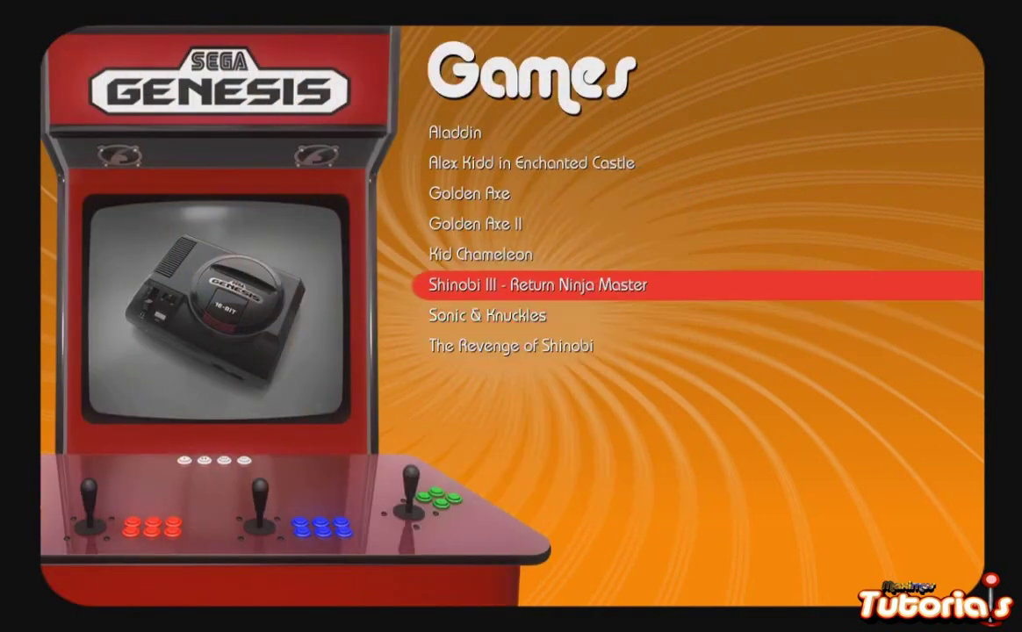
key(Return)
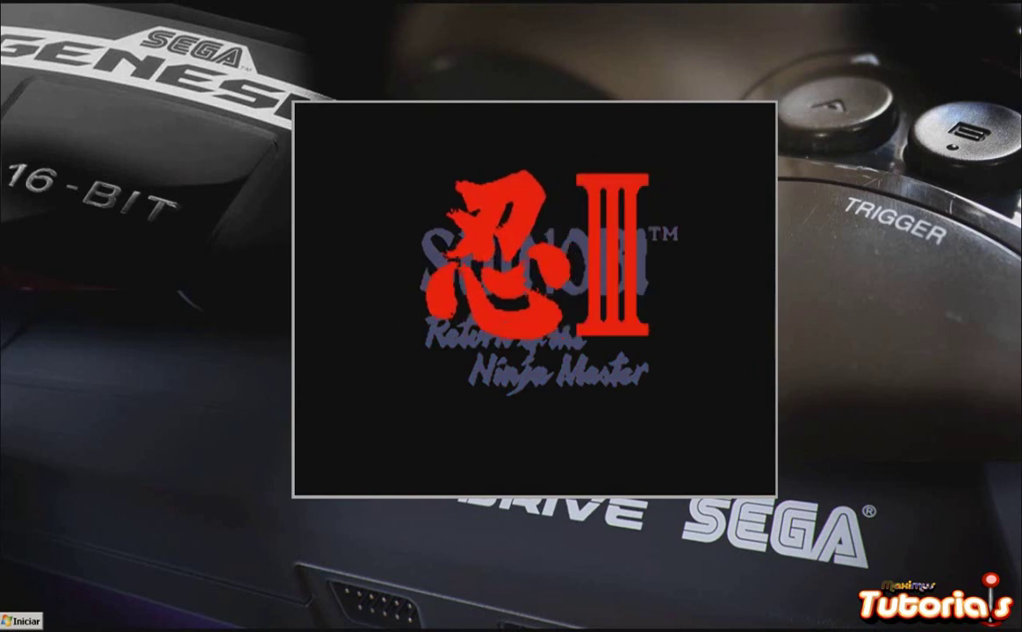
Step: Skip the Shinobi III intro and start a new game from its title screen
key(Return)
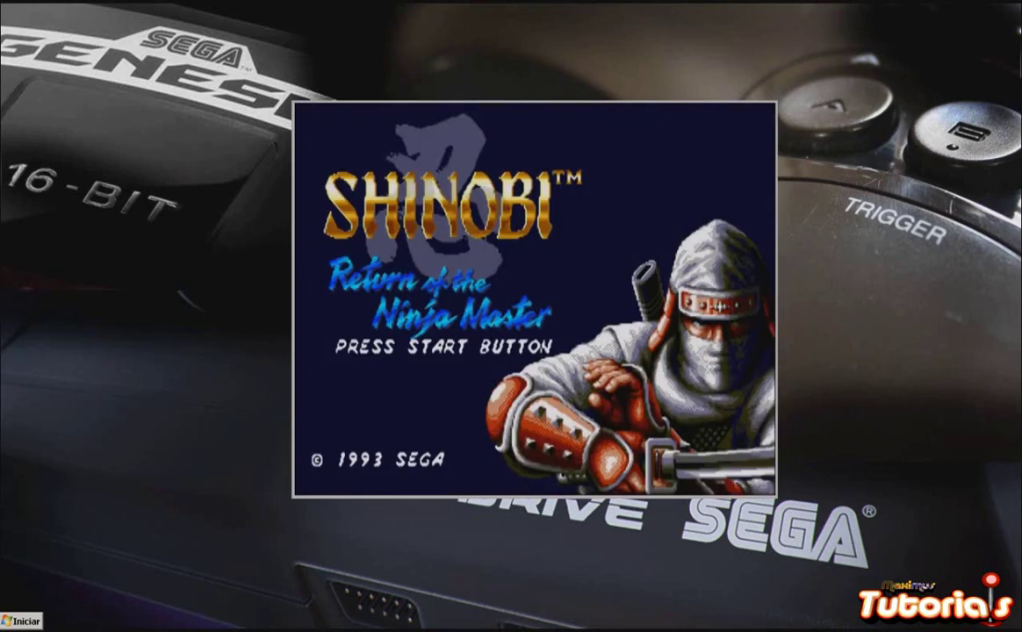
key(Return)
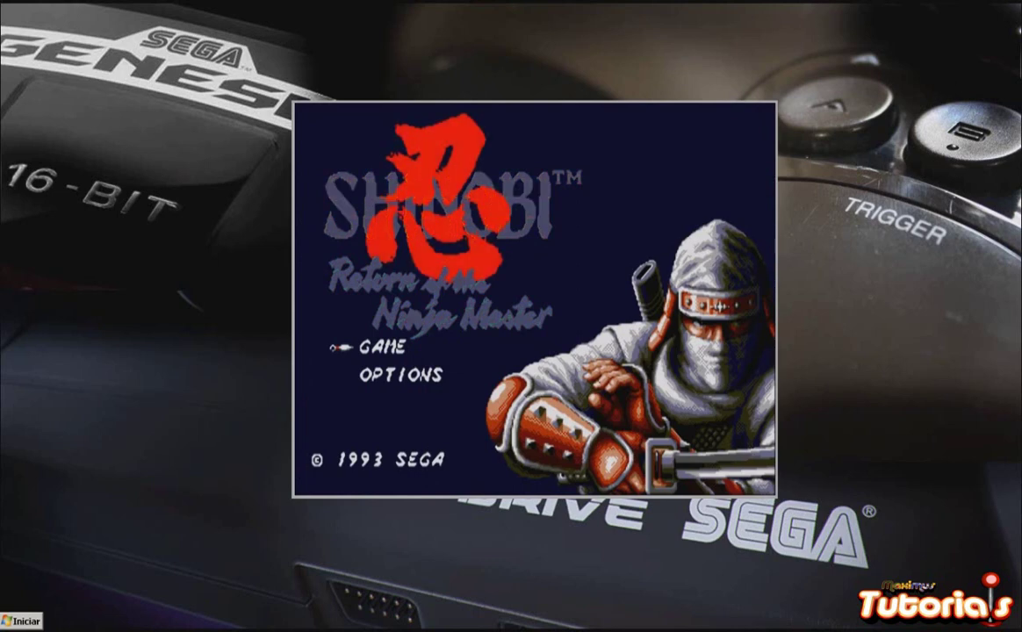
key(Return)
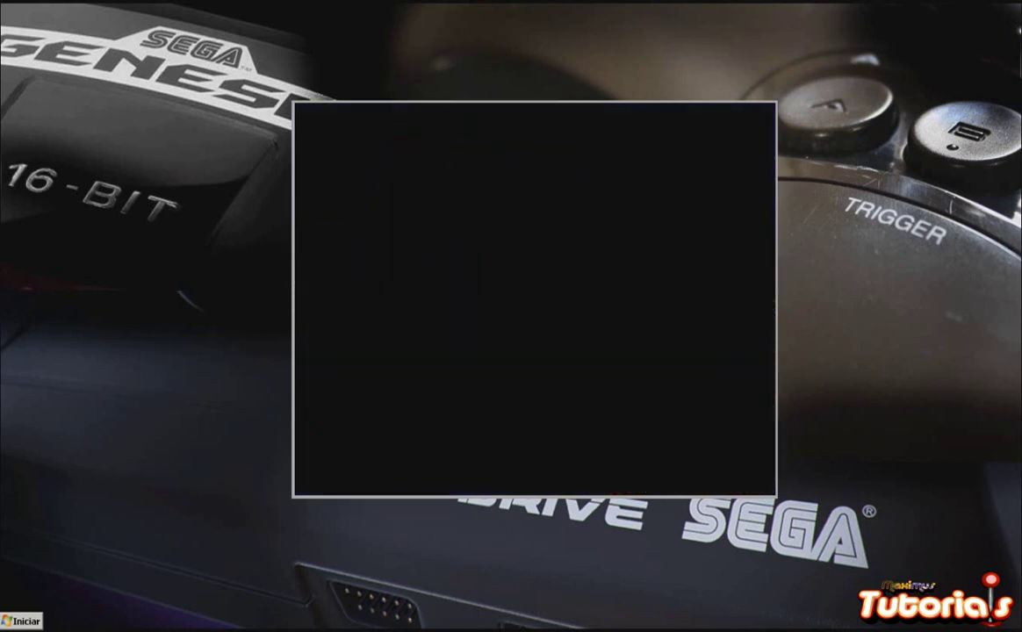
Step: Cast the lightning ninjutsu at the start of Shinobi III's forest stage and attack the first enemies with kunai
key(Right)
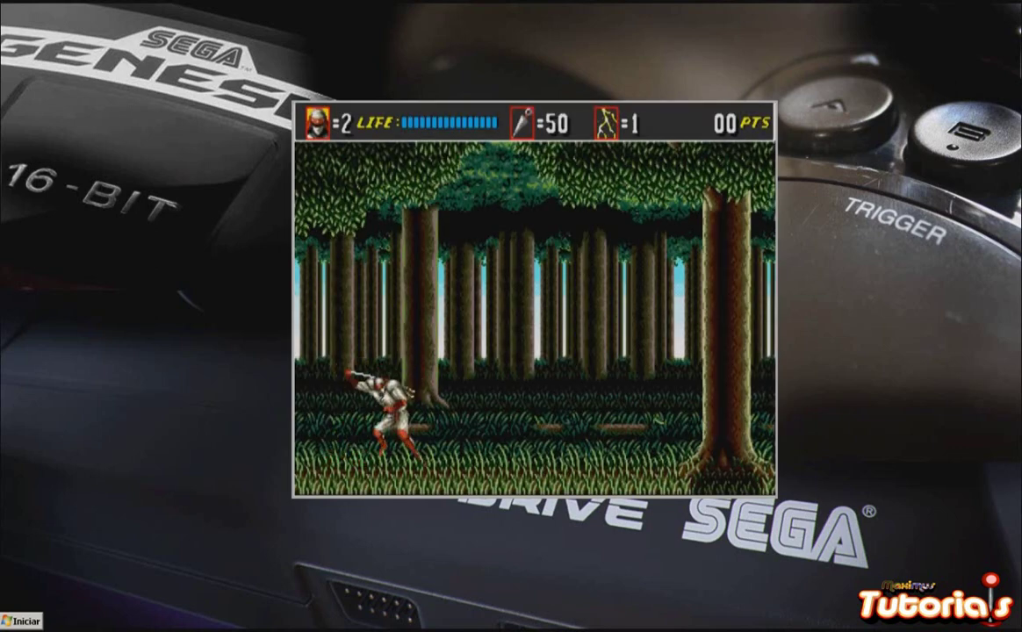
key(a)
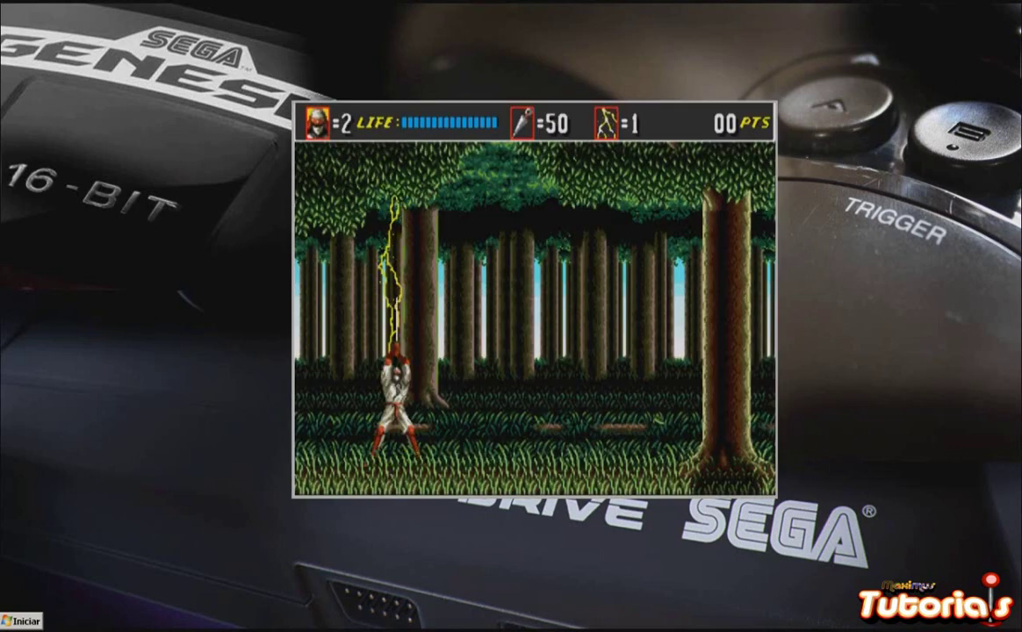
key(Right)
key(s)
key(a)
key(s)
key(s)
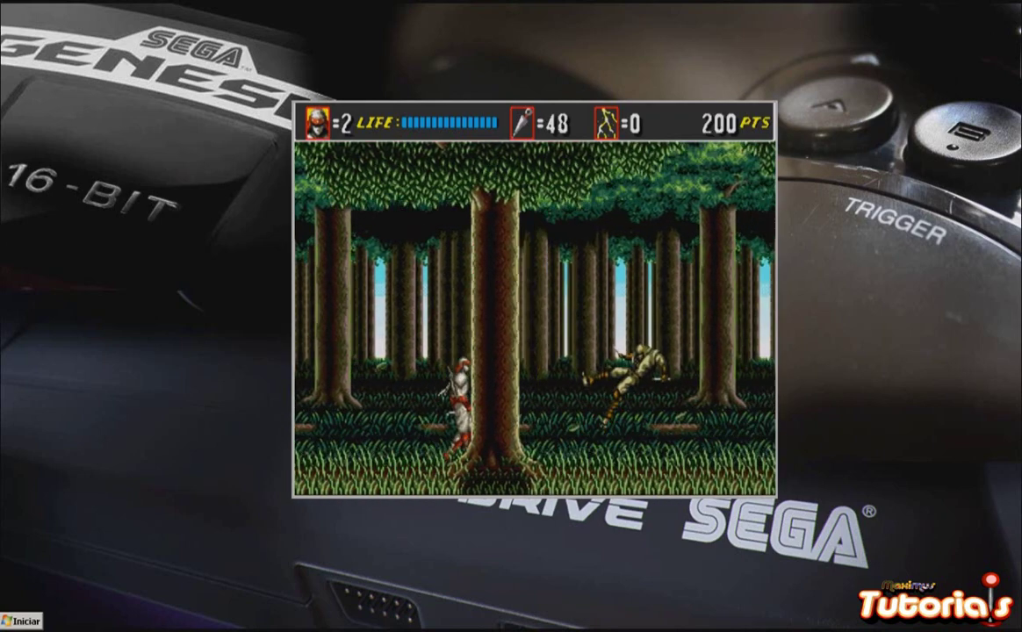
Step: Advance through the Shinobi III forest, throwing kunai at enemy ninjas and collecting the items from crates
key(Right)
key(Right)
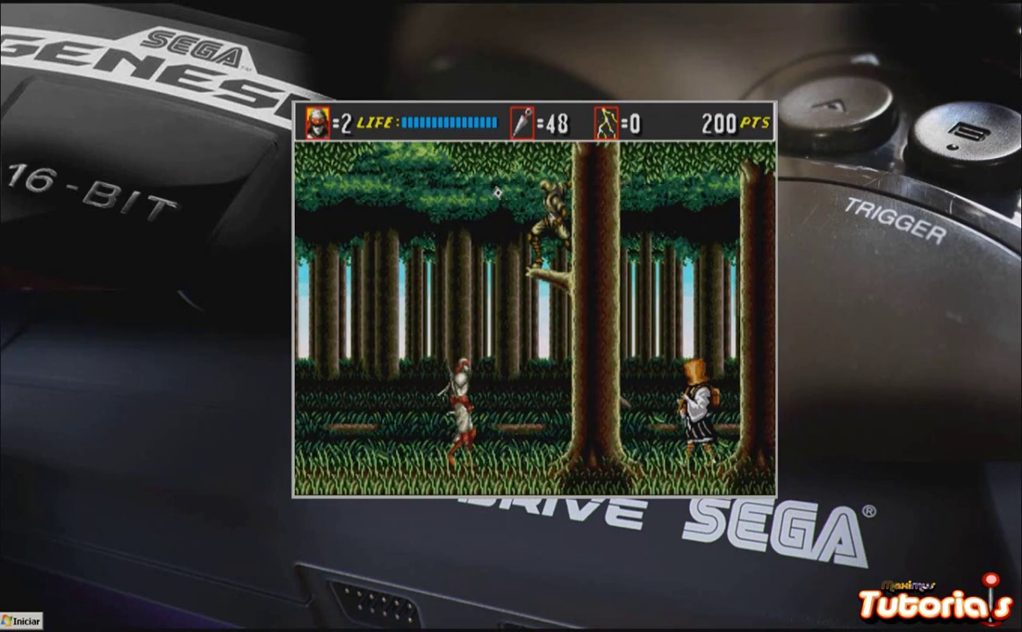
key(Right)
key(s)
key(Right)
key(s)
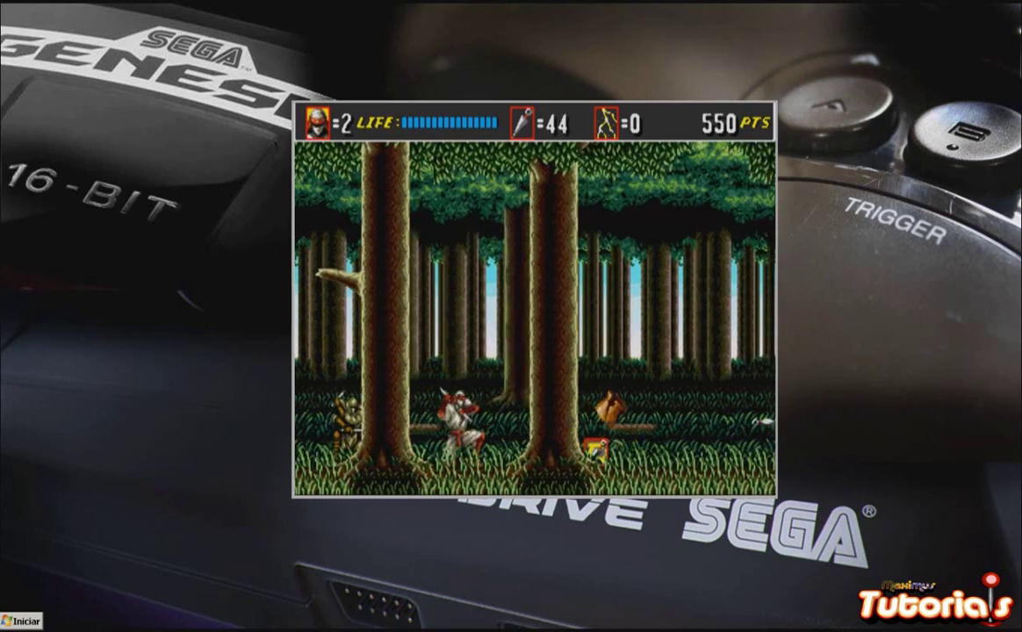
key(s)
key(Right)
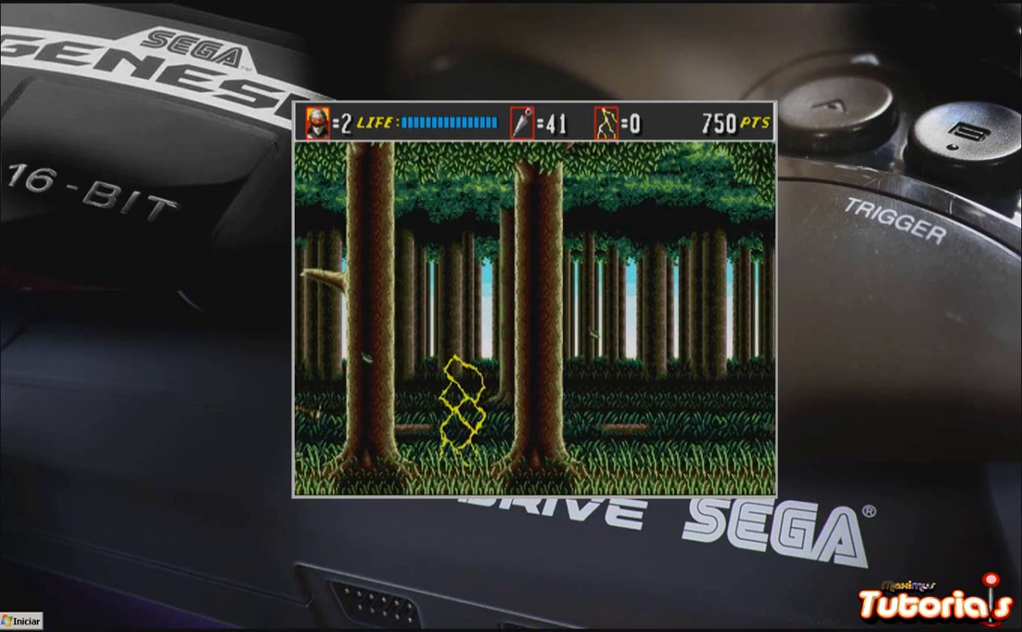
key(s)
key(Right)
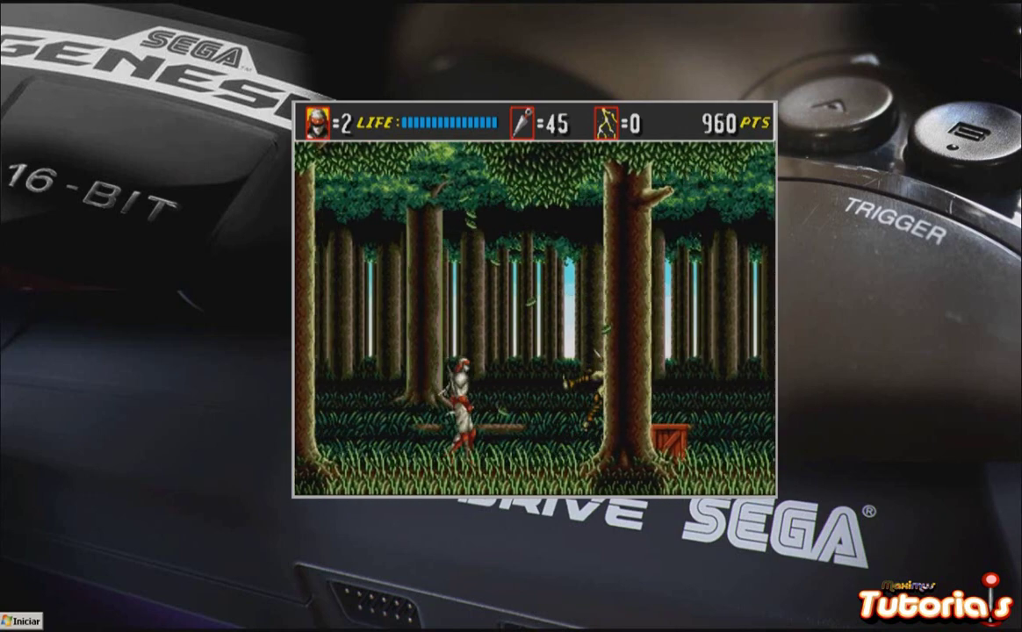
key(Right)
key(s)
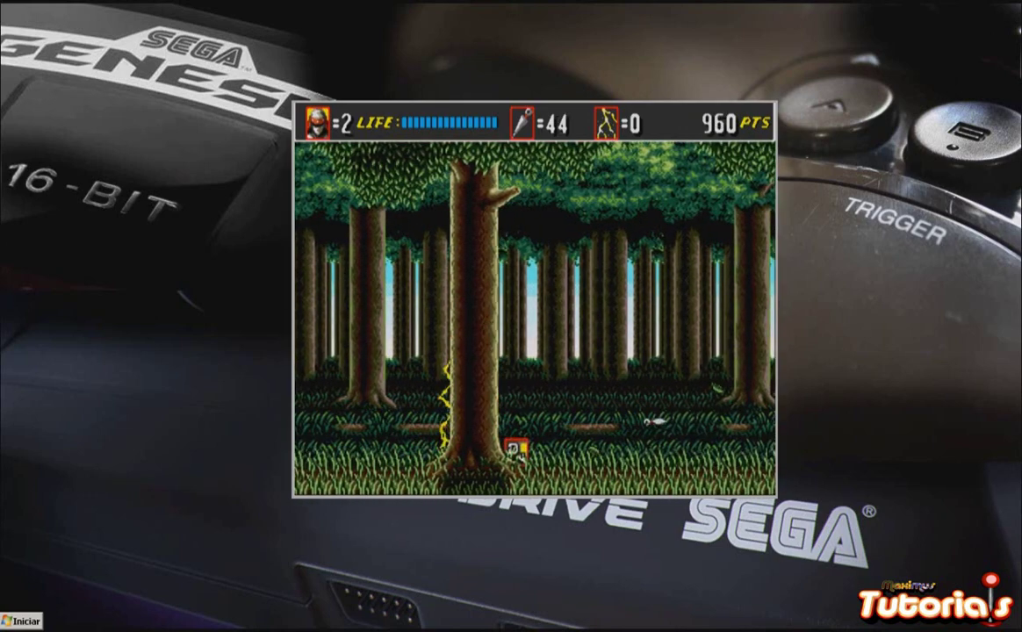
key(Right)
key(Right)
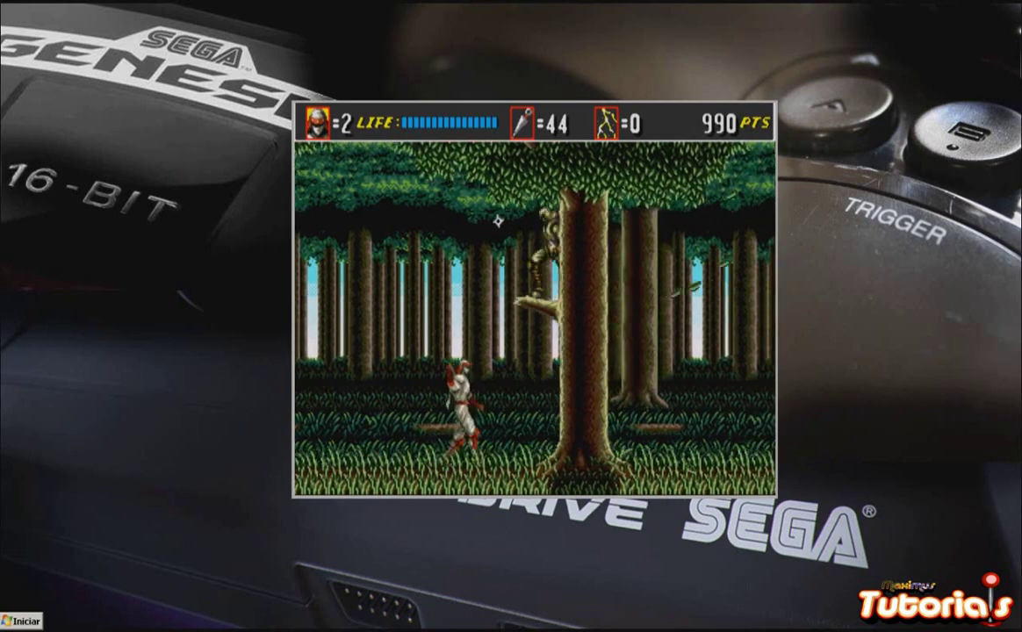
key(s)
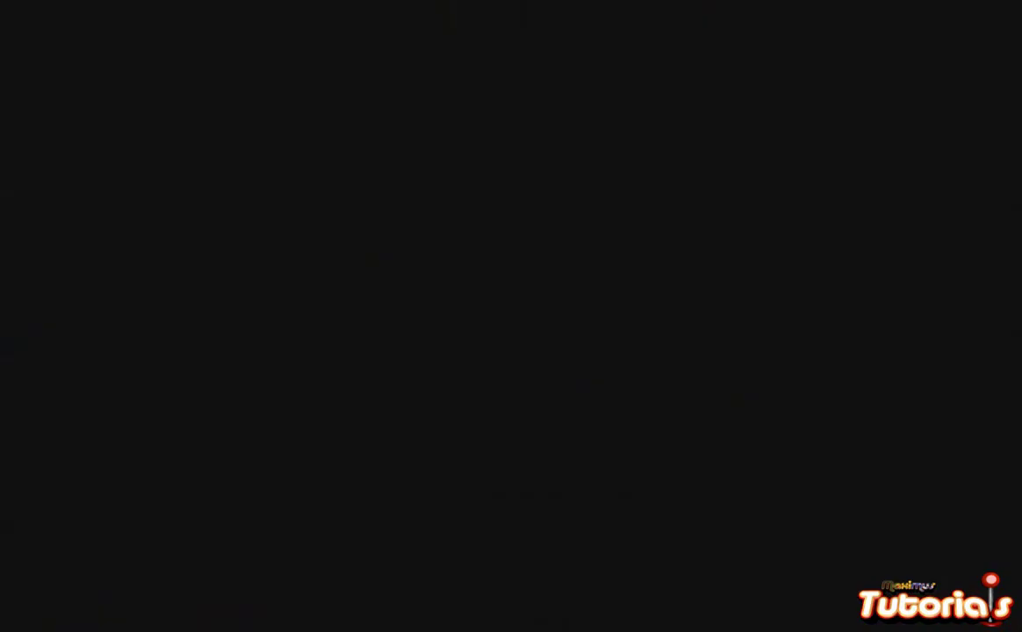
Step: Leave the Sega Genesis games list and open the games list of the Super Nintendo Entertainment System
key(Up)
key(Up)
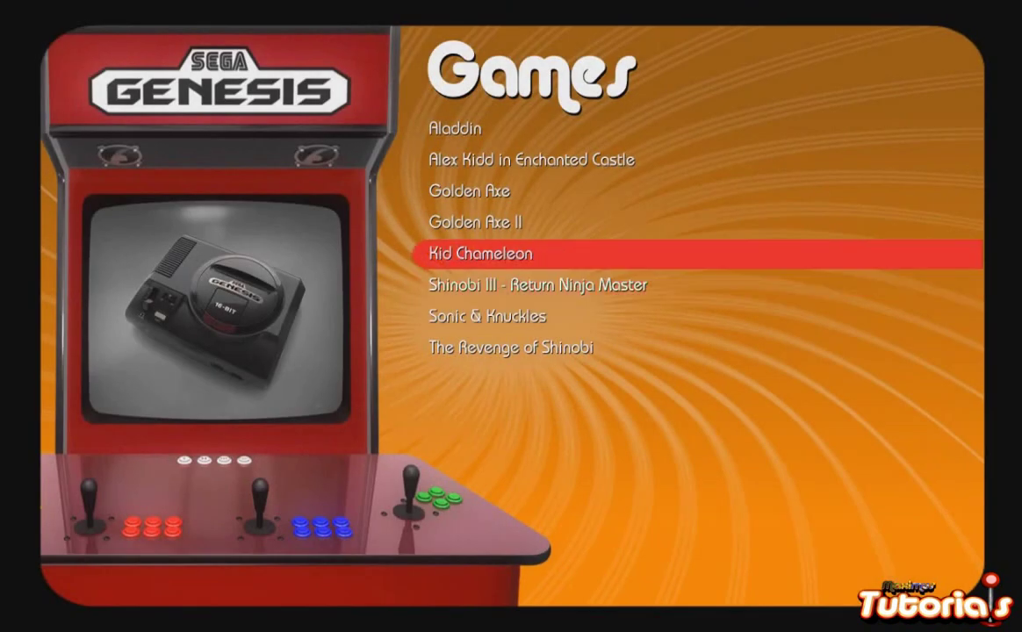
key(Escape)
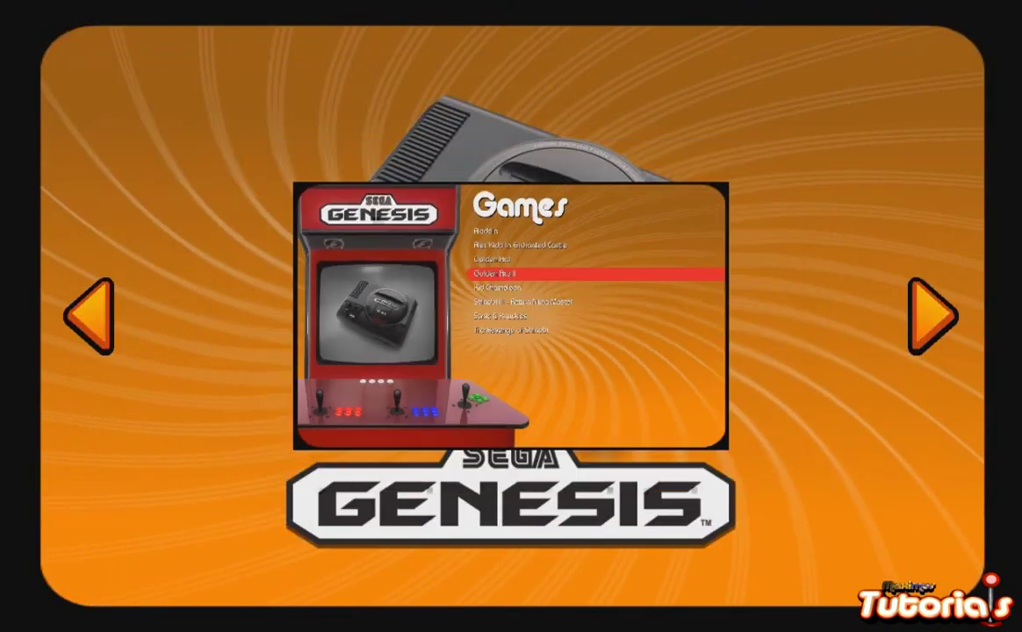
key(Right)
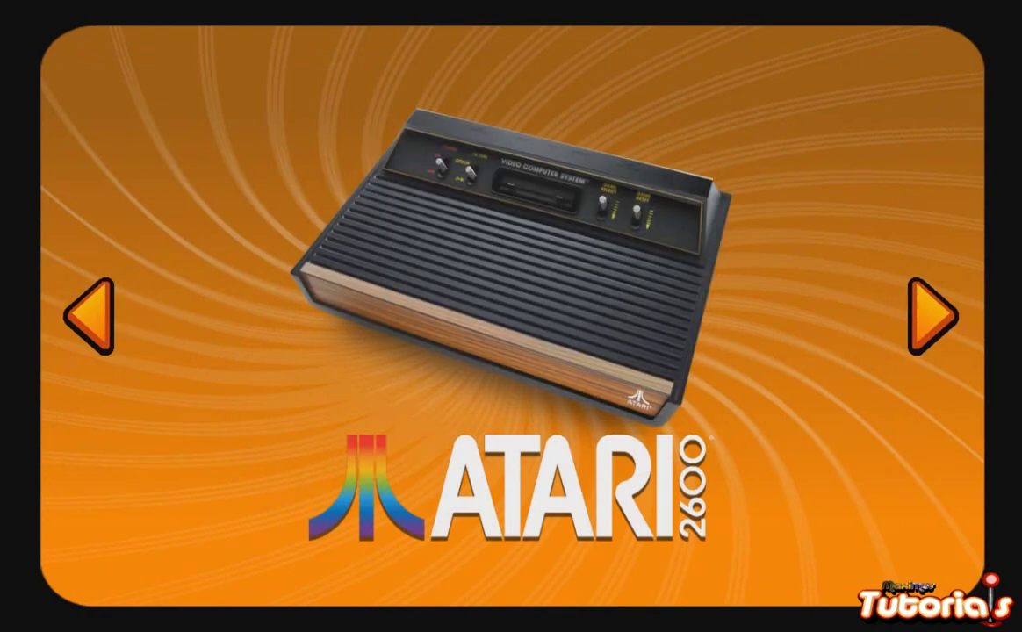
key(Left)
key(Left)
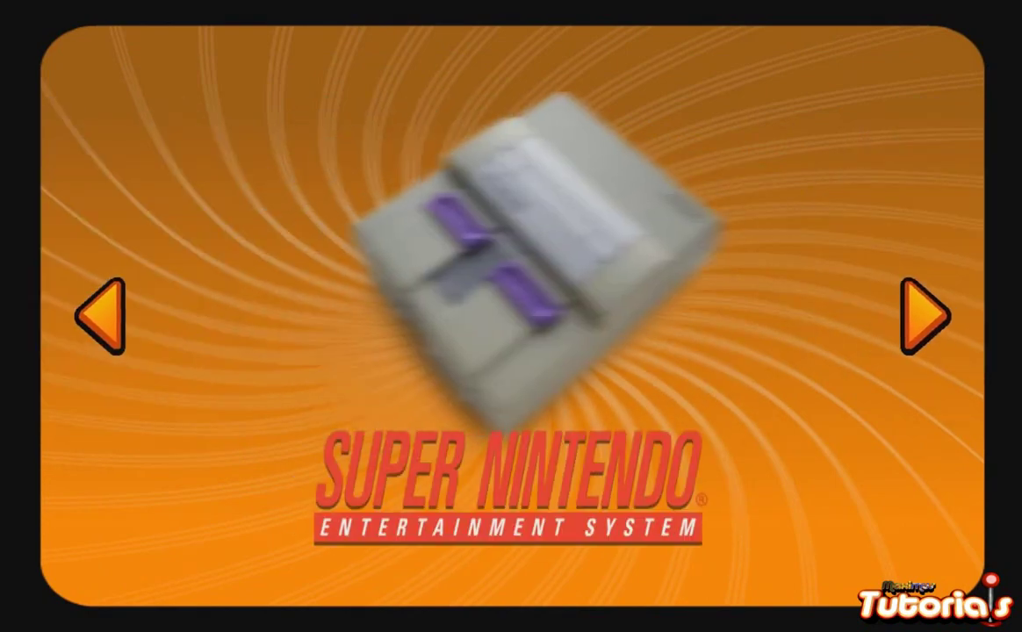
key(Return)
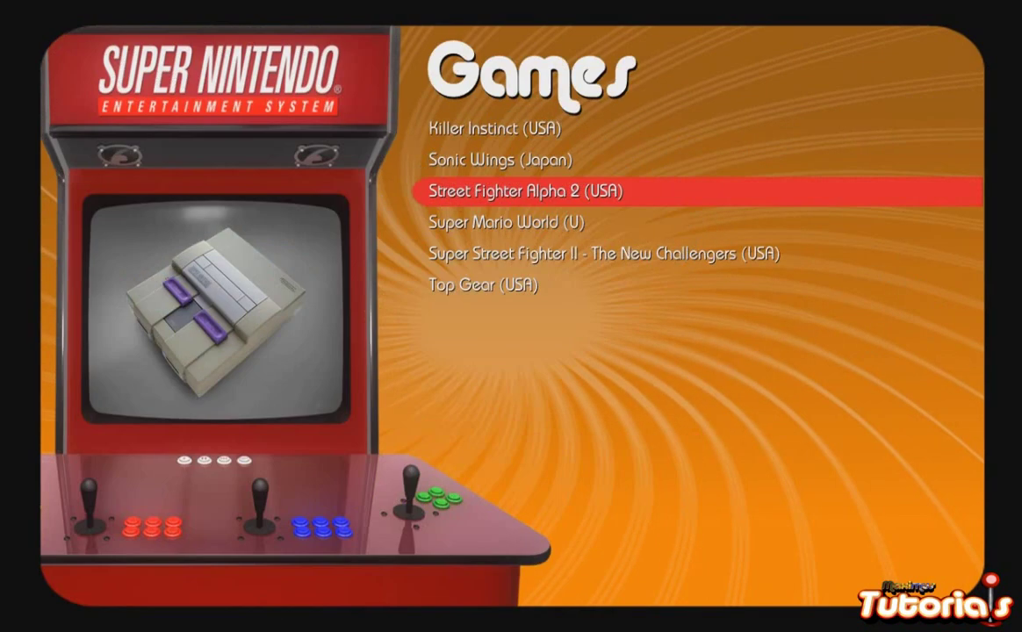
Step: Launch Super Mario World (U) from the Super Nintendo games list
key(Down)
key(Down)
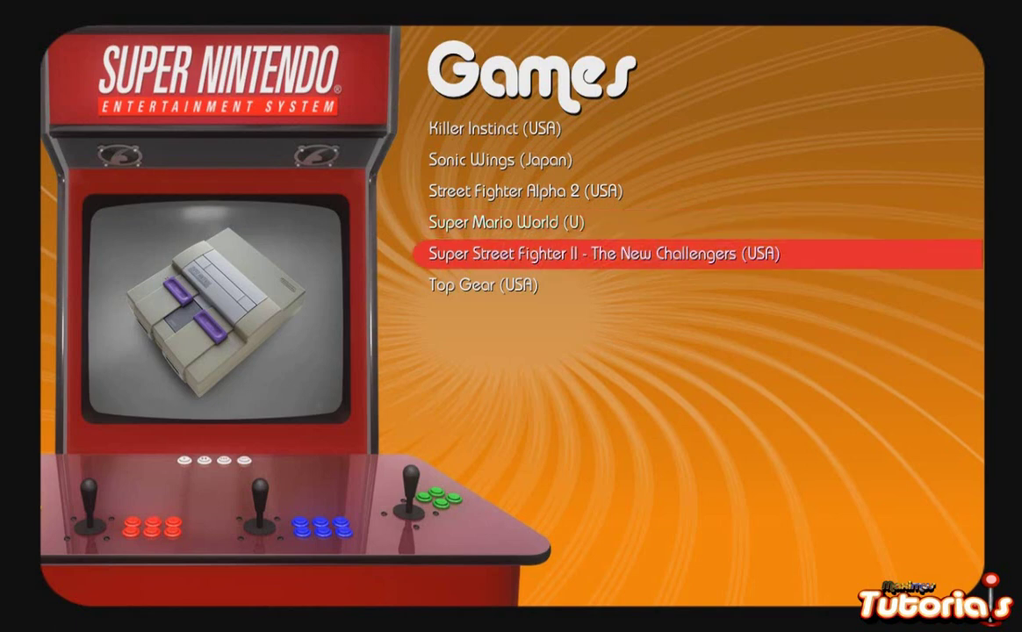
key(Up)
key(Up)
key(Down)
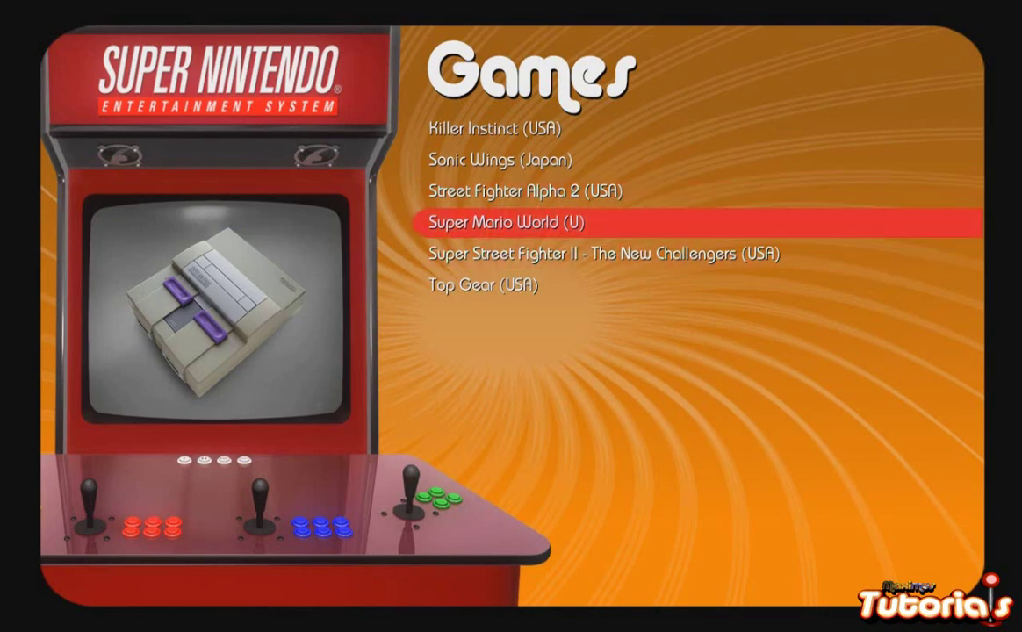
key(Return)
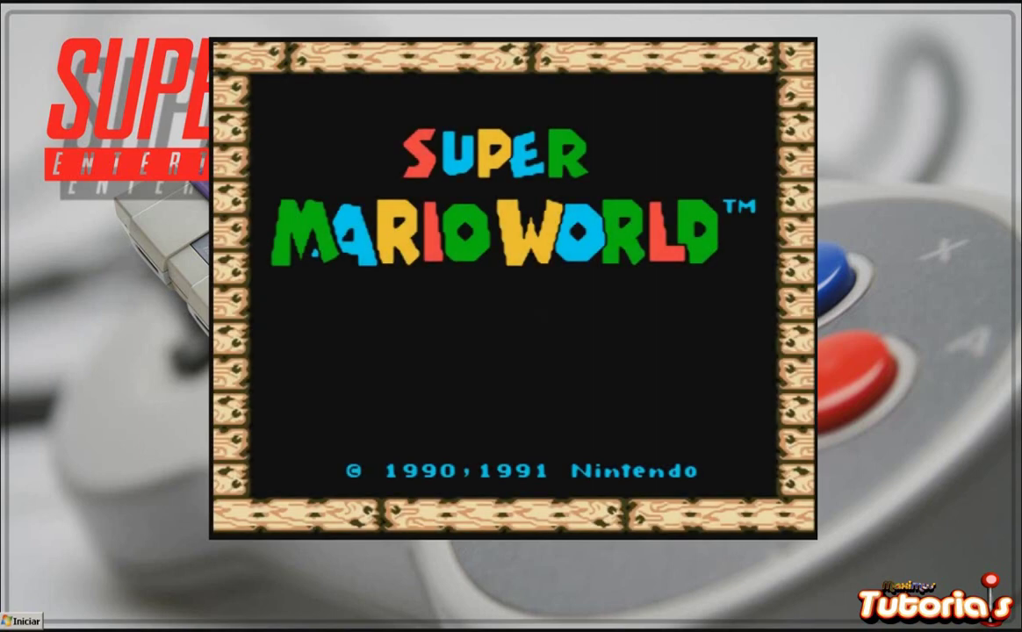
Step: Start a 1 player game in the Mario A slot and enter the Yoshi's Island 1 level
key(Return)
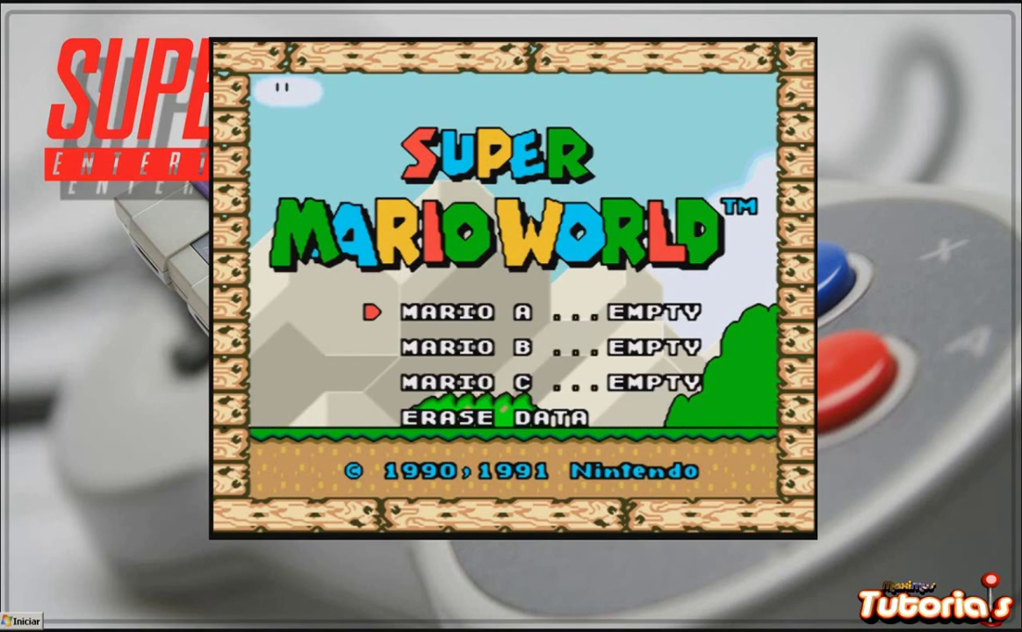
key(Return)
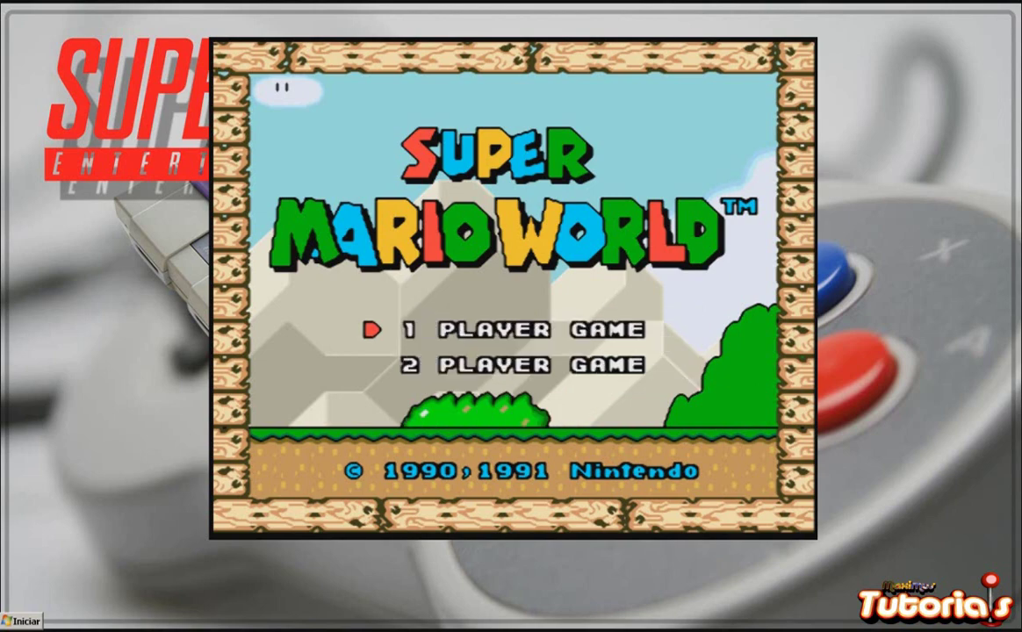
key(Return)
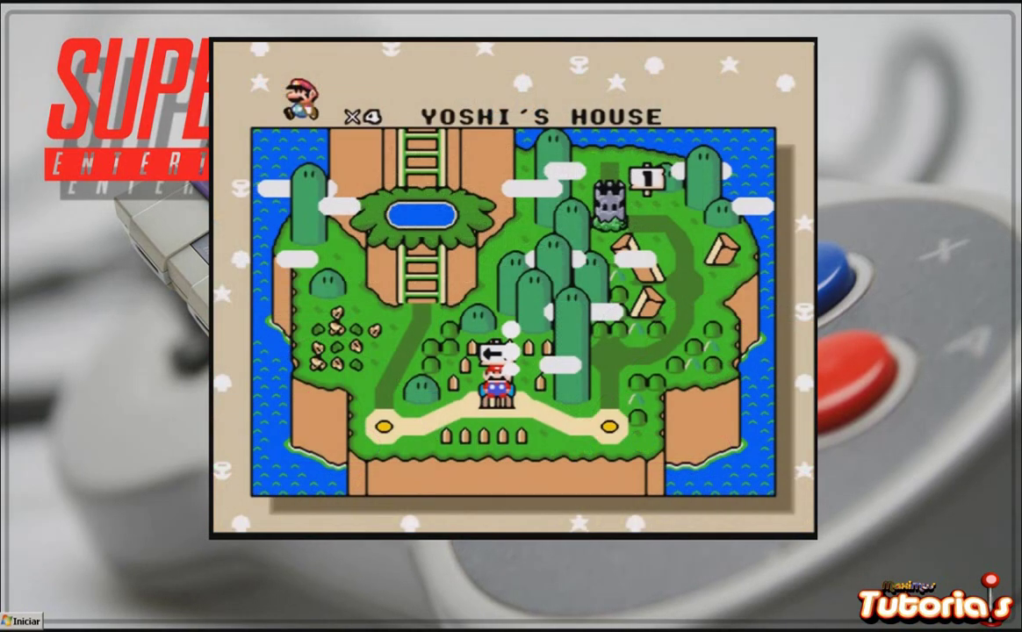
key(Left)
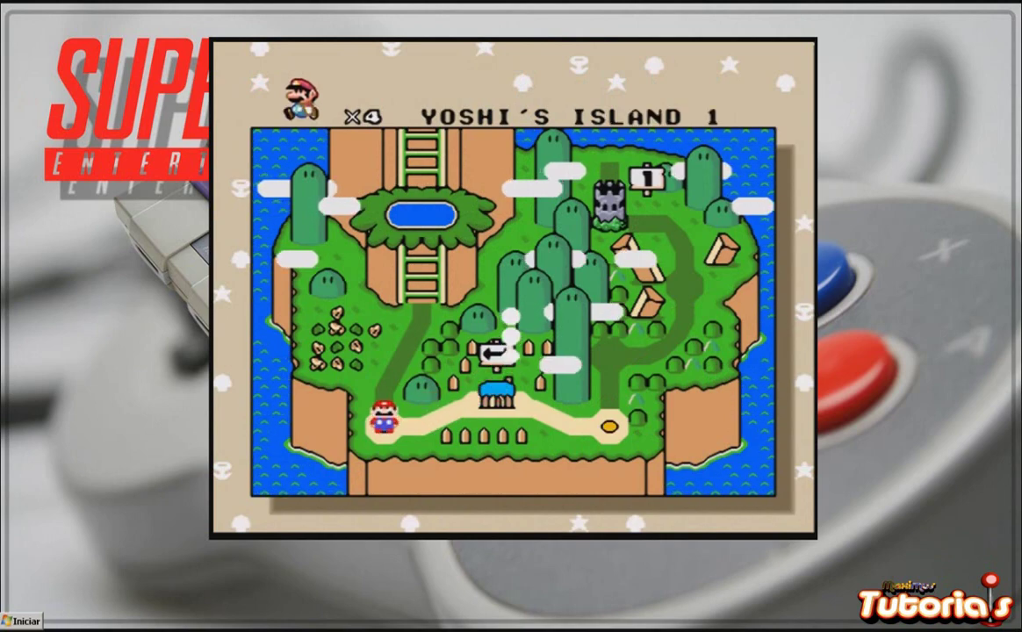
key(x)
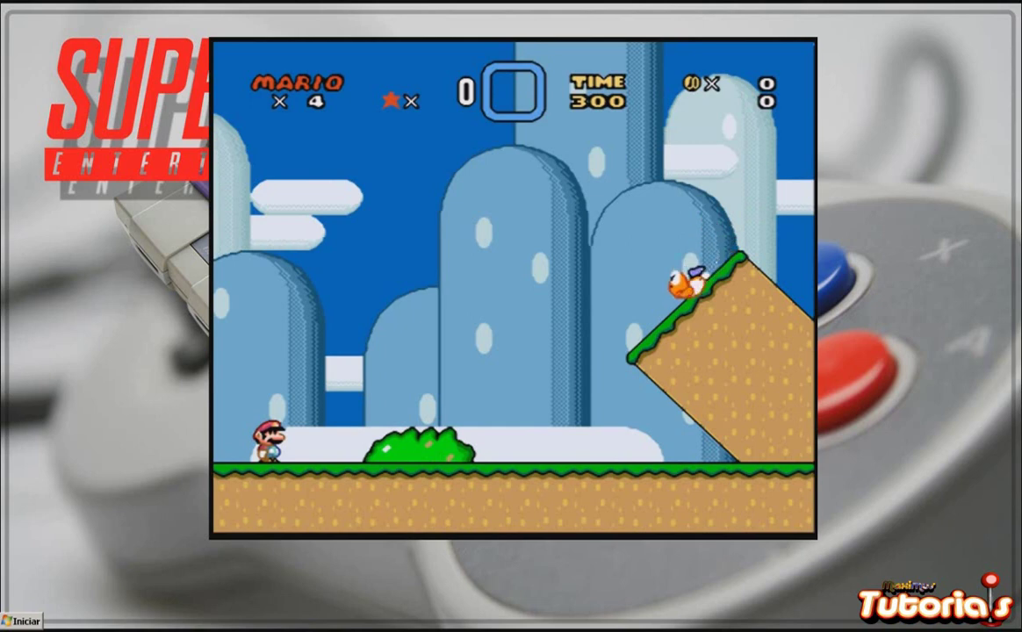
Step: Run and jump Mario through the start of Yoshi's Island 1, stomping enemies and ducking under the giant bullet
key(x)
key(Right)
key(x)
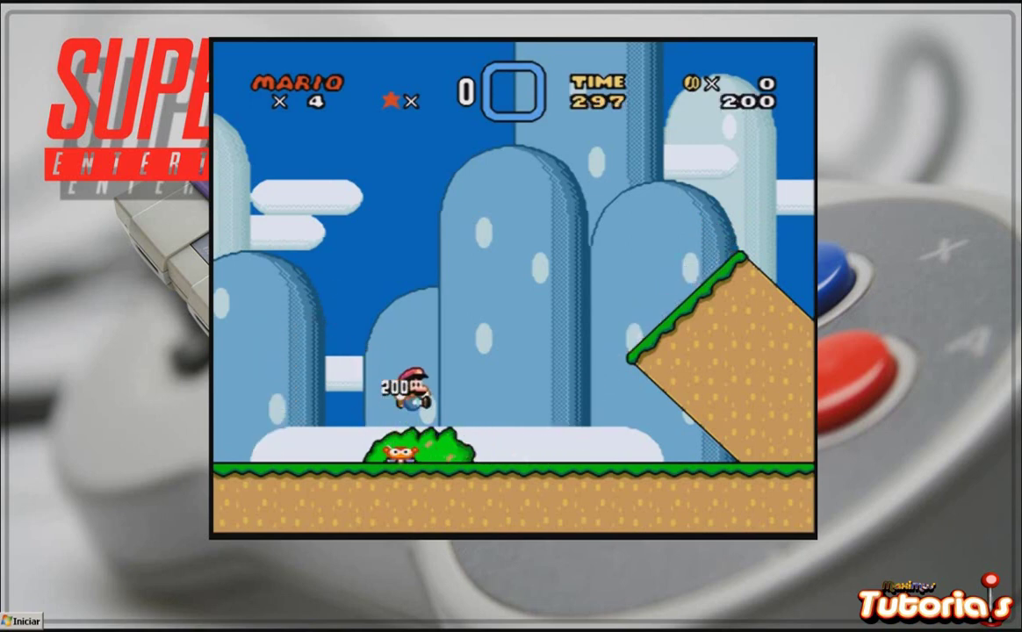
key(x)
key(x)
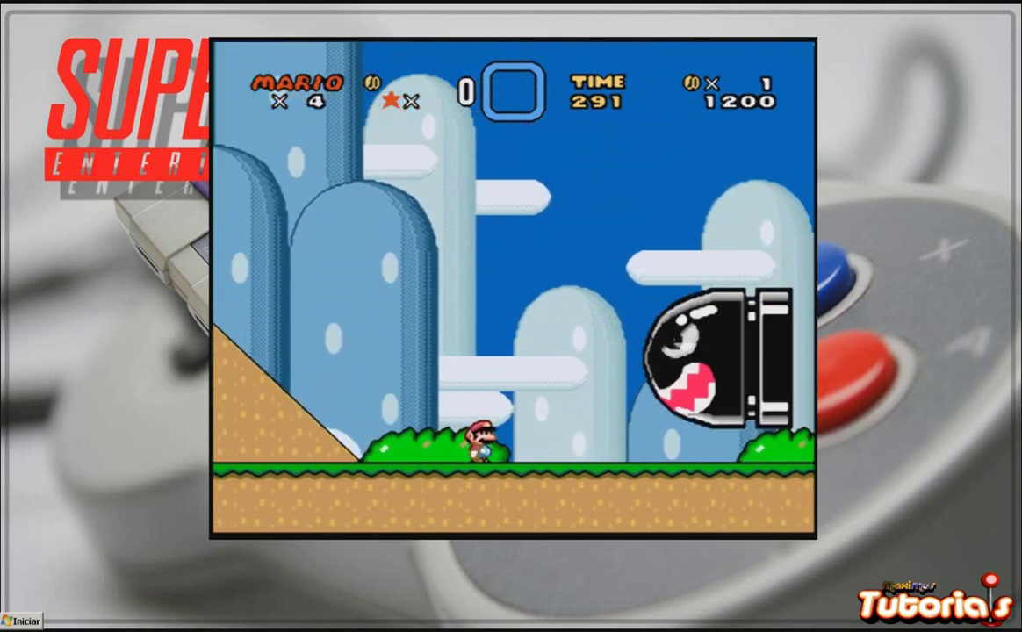
key(Down)
key(x)
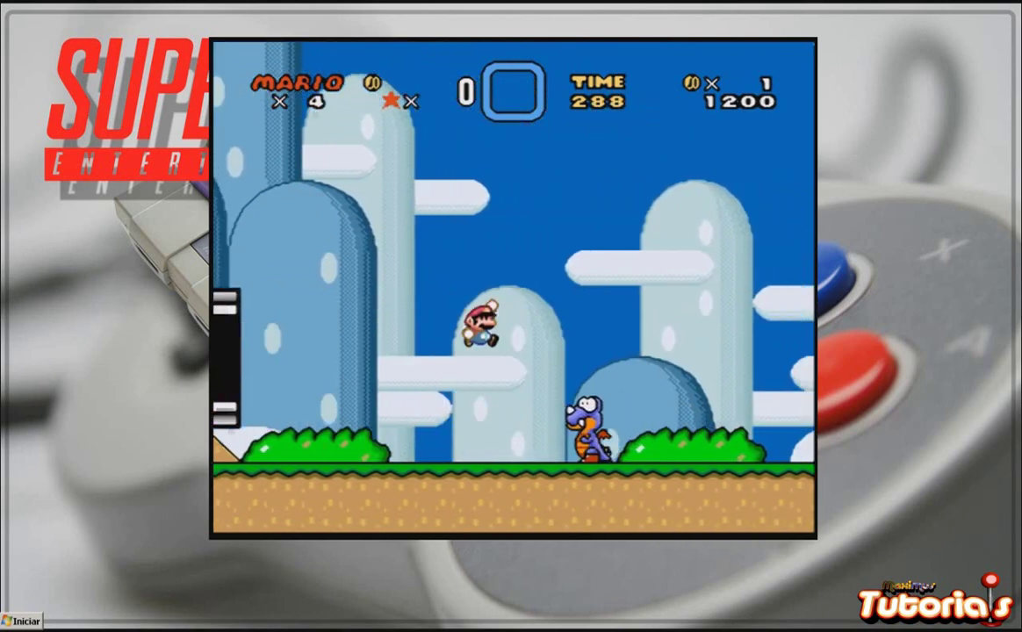
key(Right)
key(x)
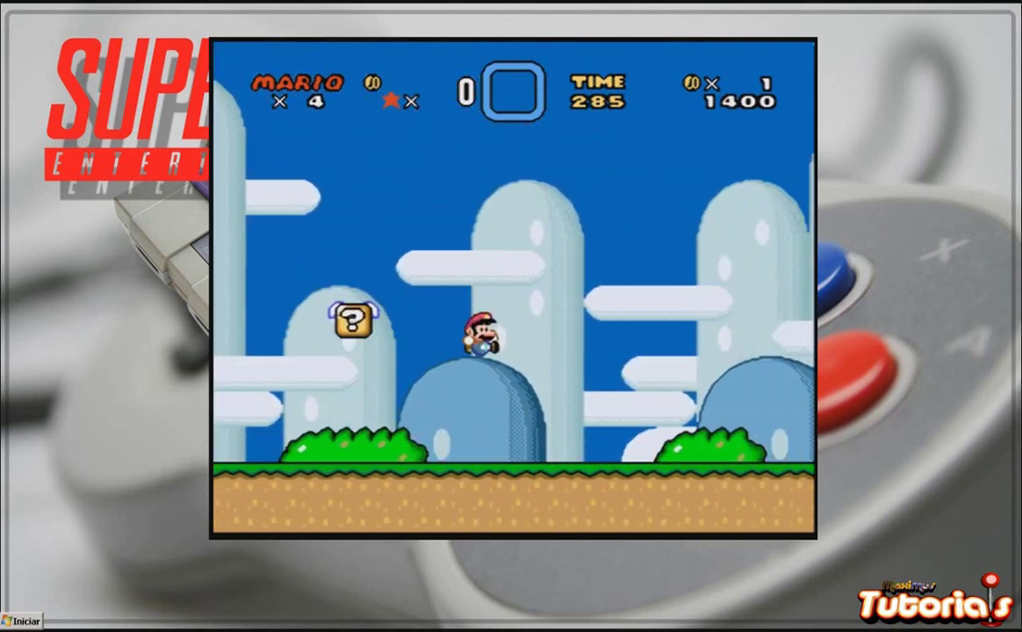
Step: Take Mario back to hit the winged question block and collect its mushroom
key(Left)
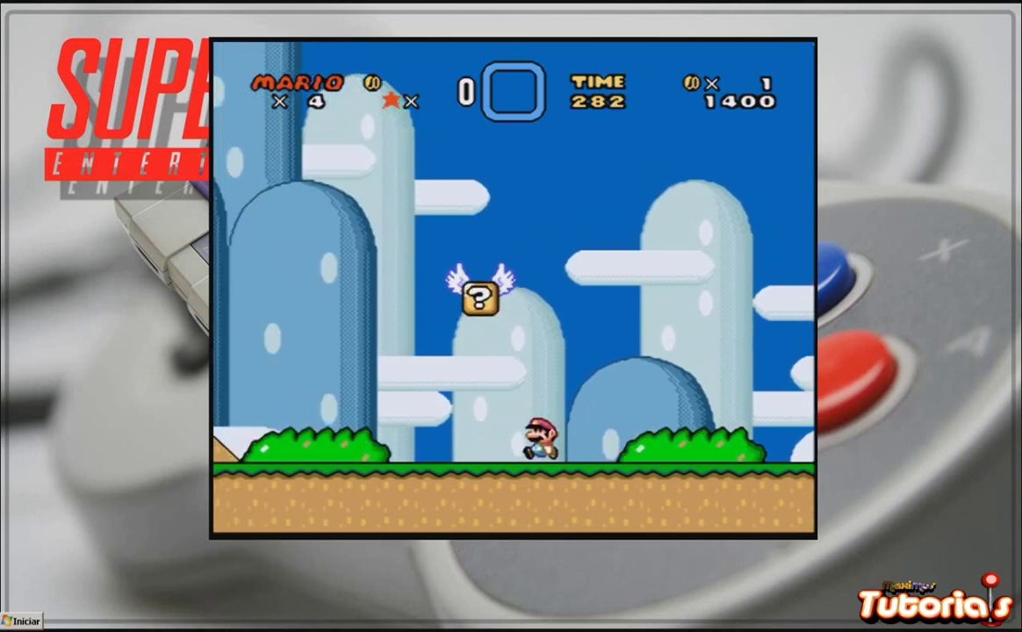
key(x)
key(Right)
key(Right)
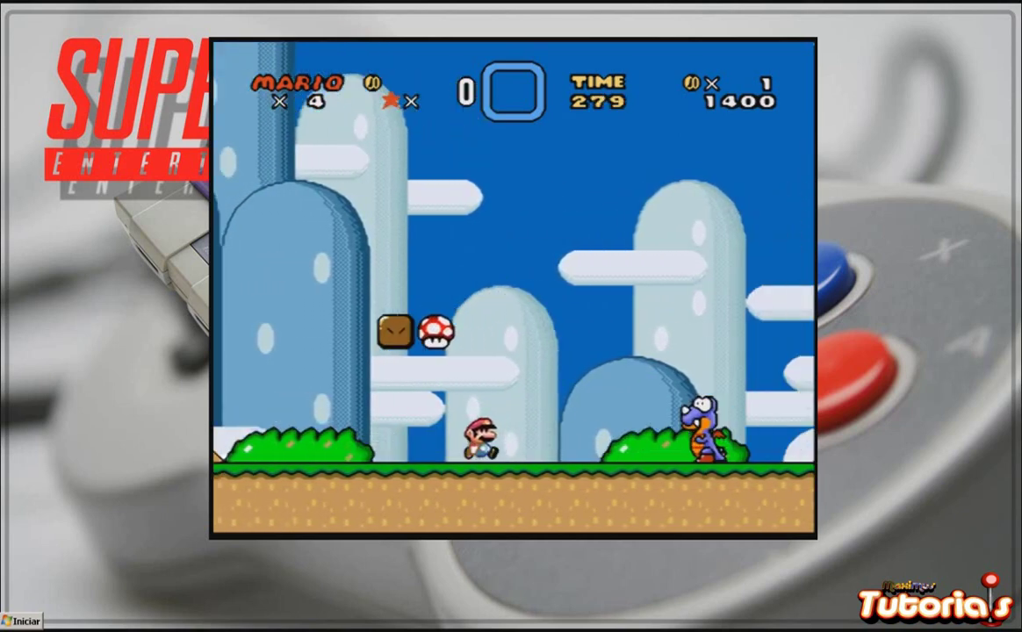
key(x)
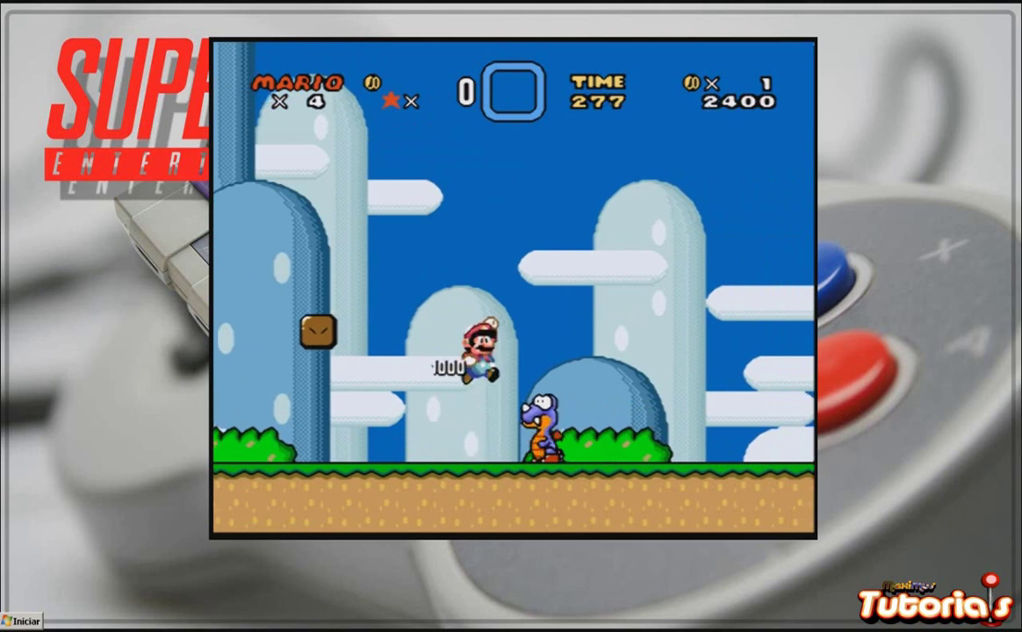
Step: Advance Mario past the purple dinosaurs by stomping them, and climb the slanted green pipe
key(Right)
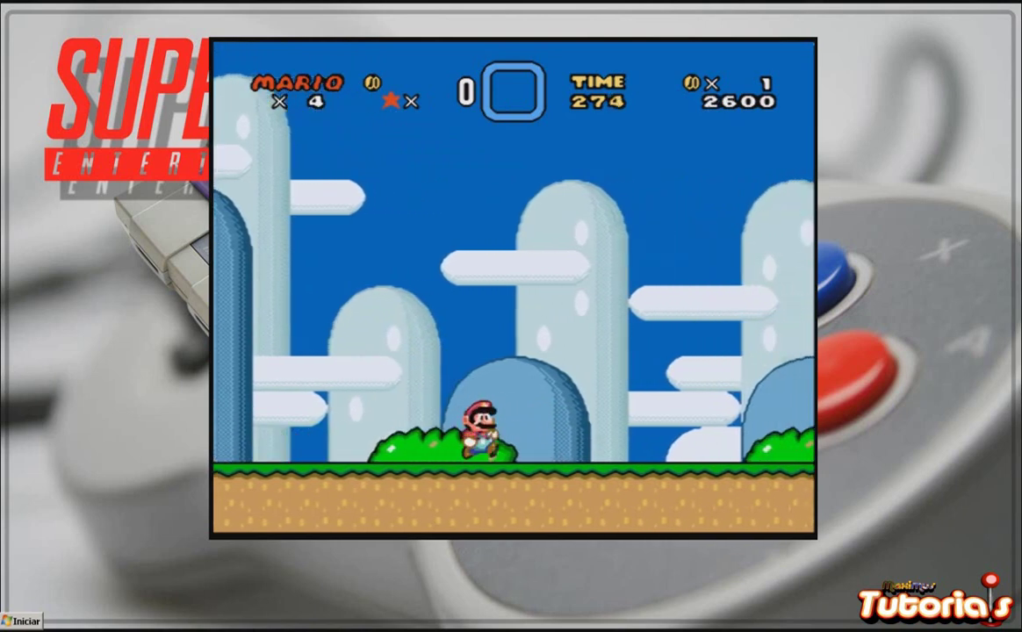
key(Right)
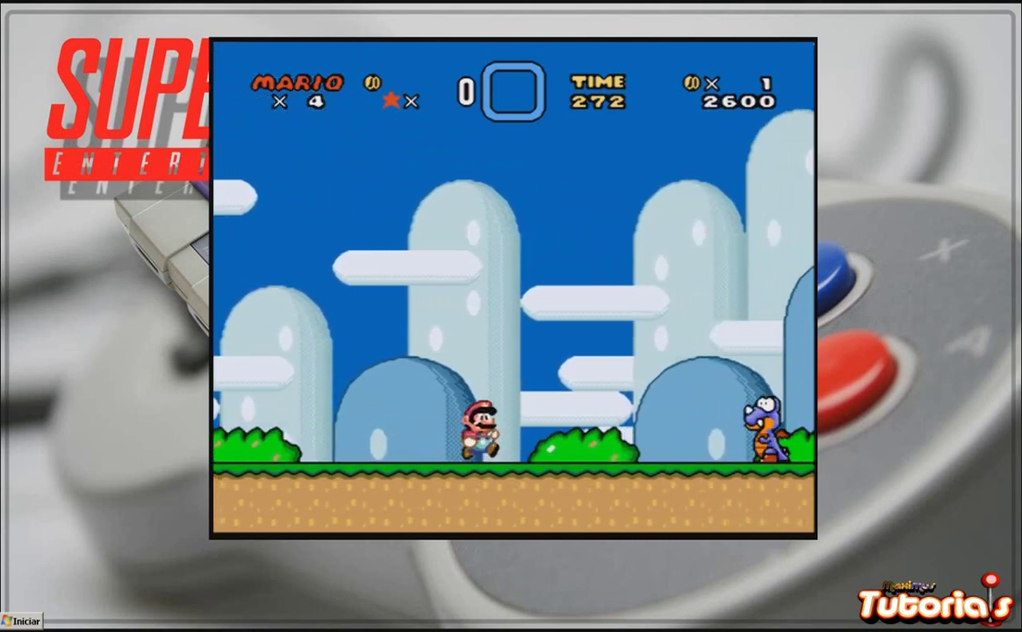
key(x)
key(Right)
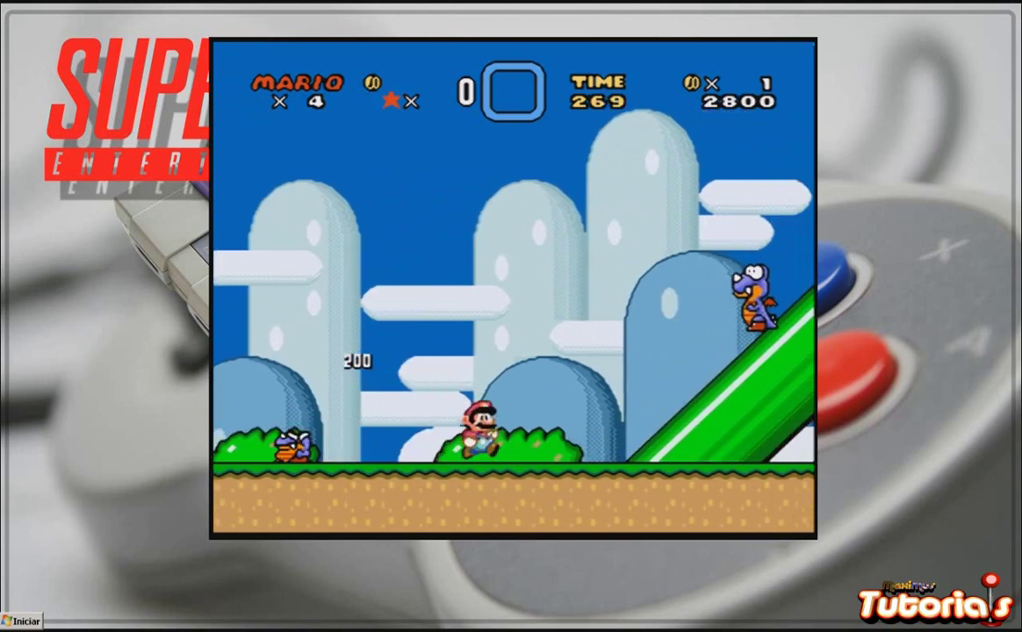
key(Right)
key(x)
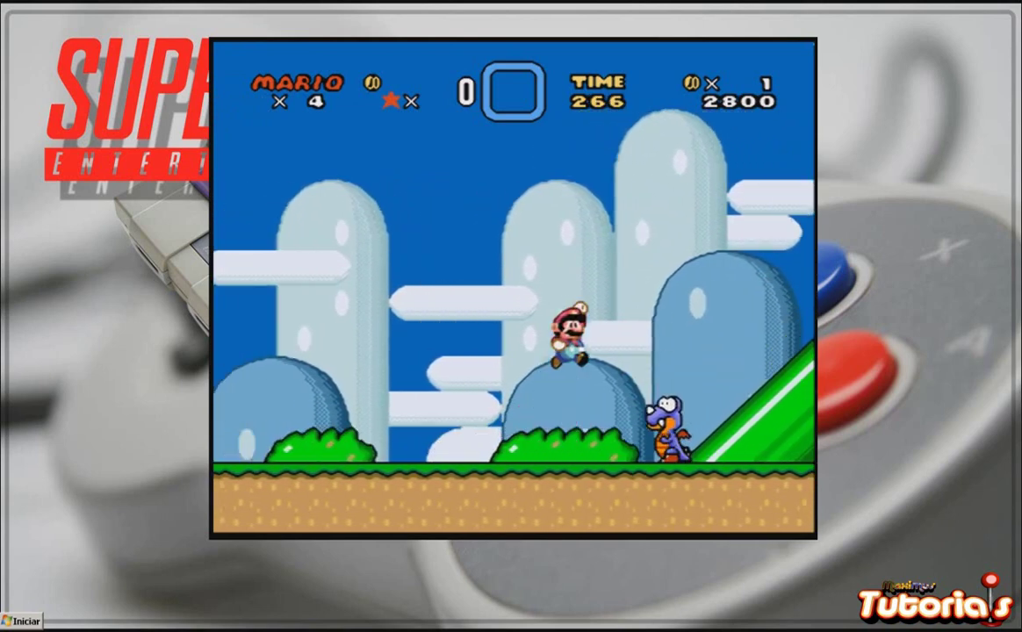
key(Right)
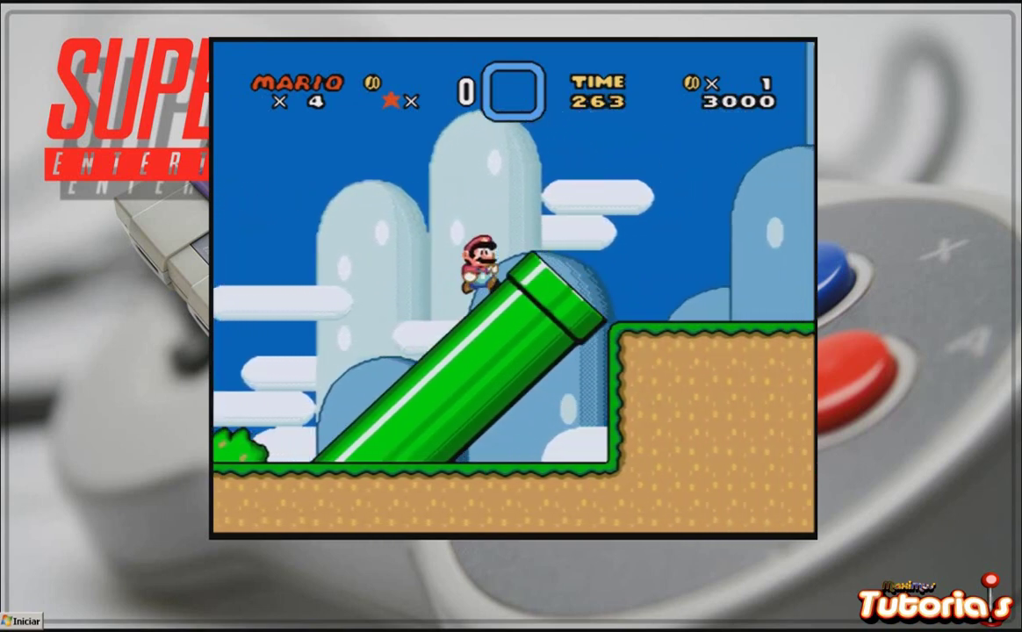
Step: Take Mario off the pipe, stomp the purple dinosaur and run on toward the slope, and exit the game and front end
key(x)
key(Right)
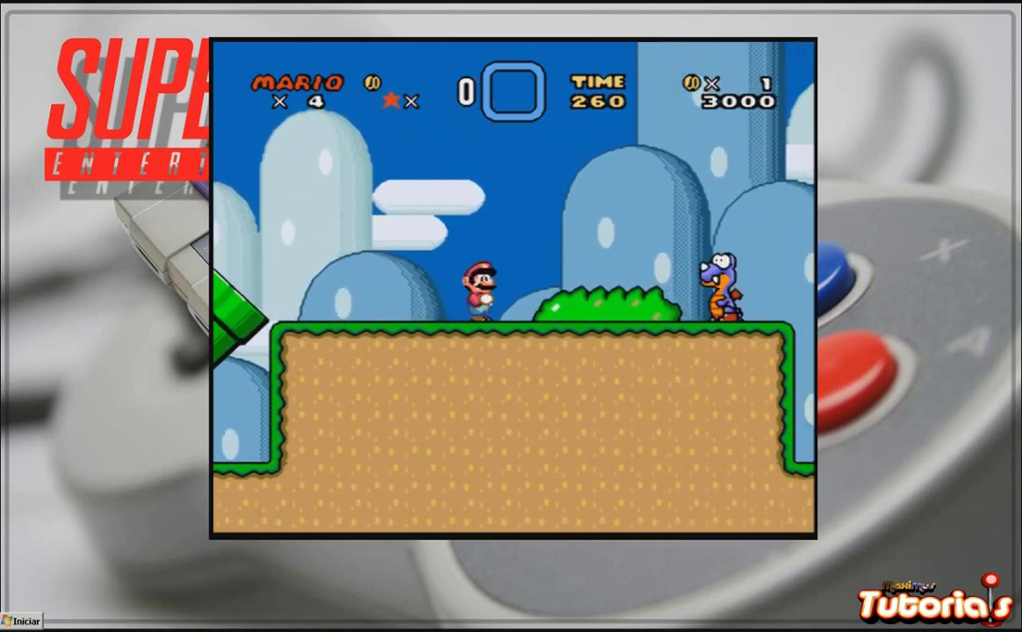
key(x)
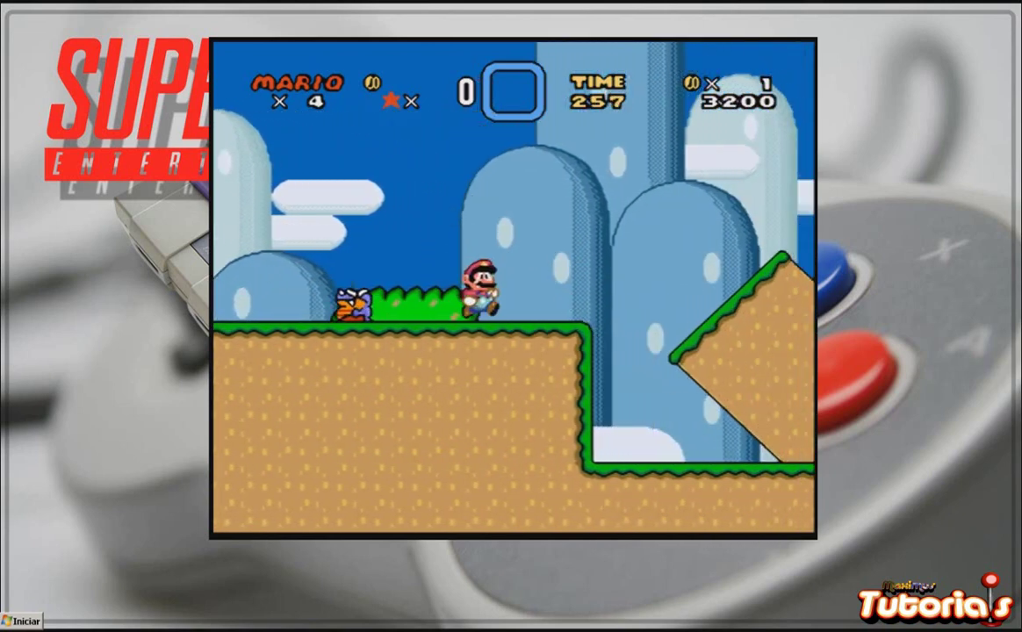
key(Right)
key(x)
key(Left)
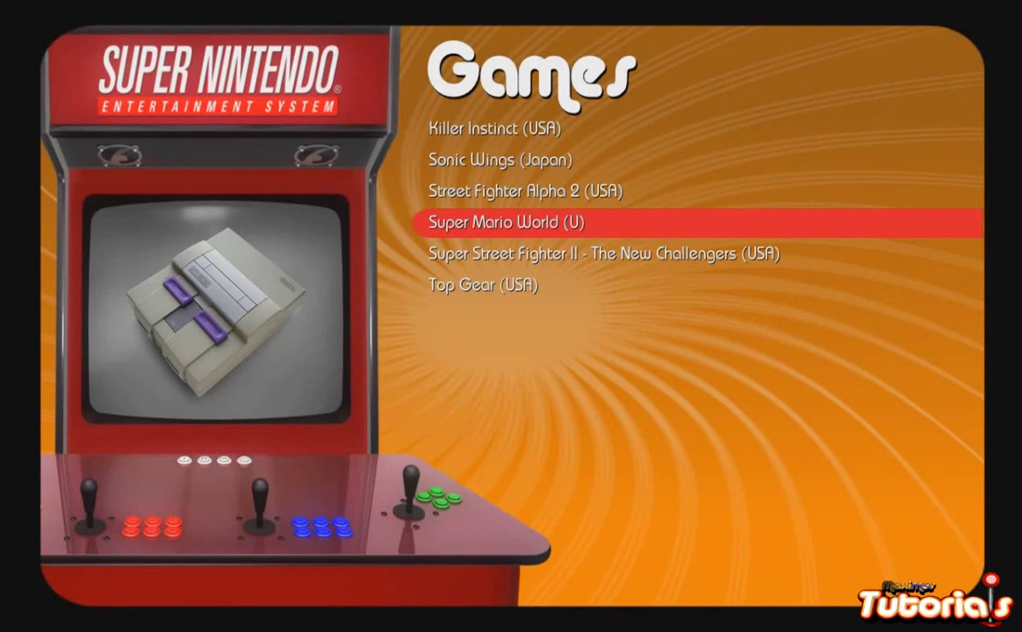
key(Escape)
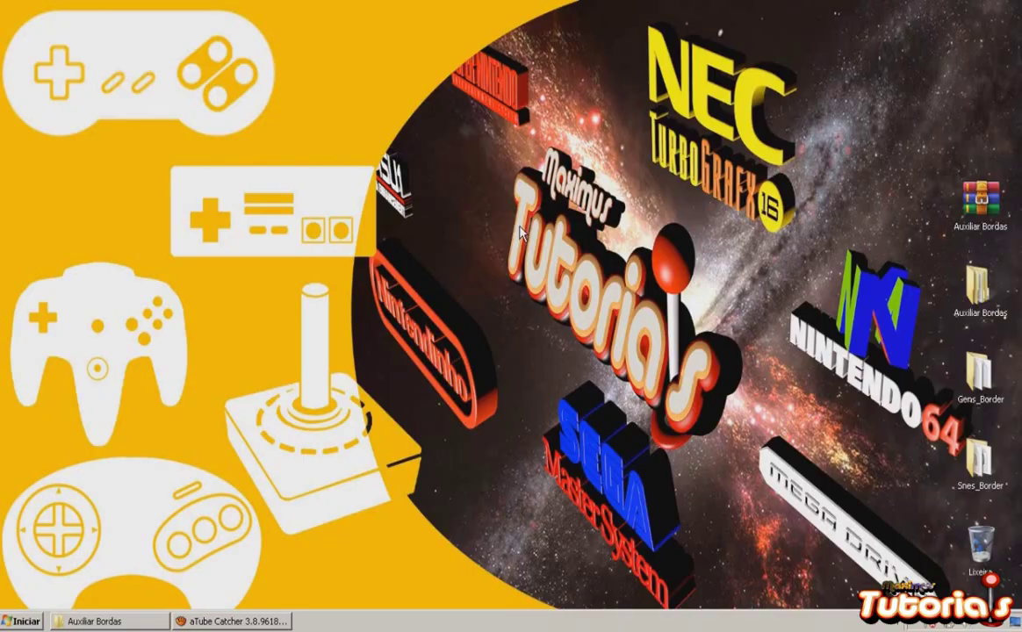
Step: Open Script(example) from the _Instaladores folder of Auxiliar Bordas in the script editor to review its border code
click(88, 622)
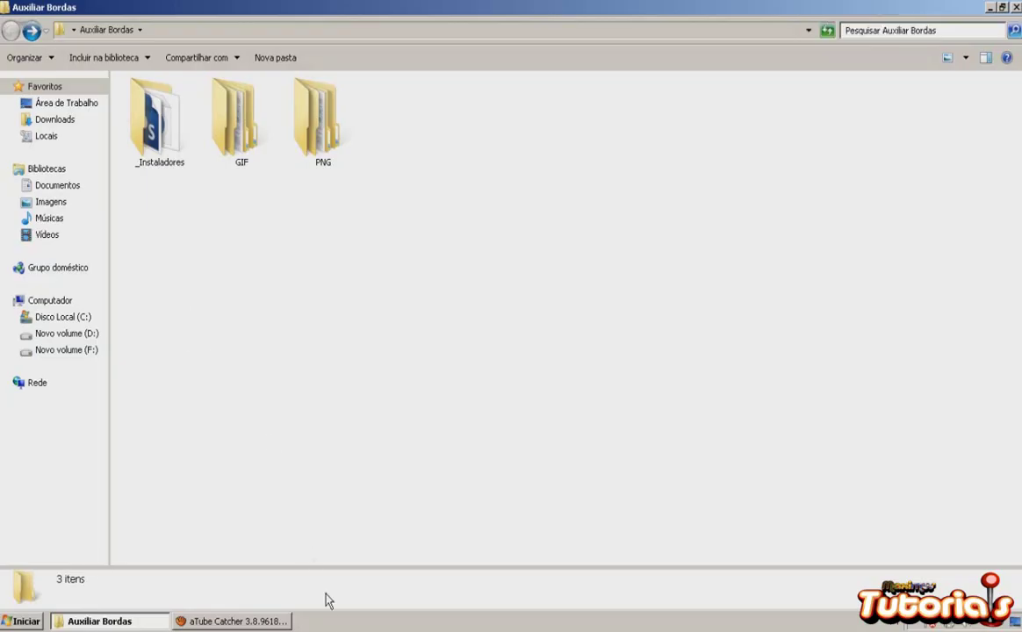
double_click(156, 123)
click(257, 145)
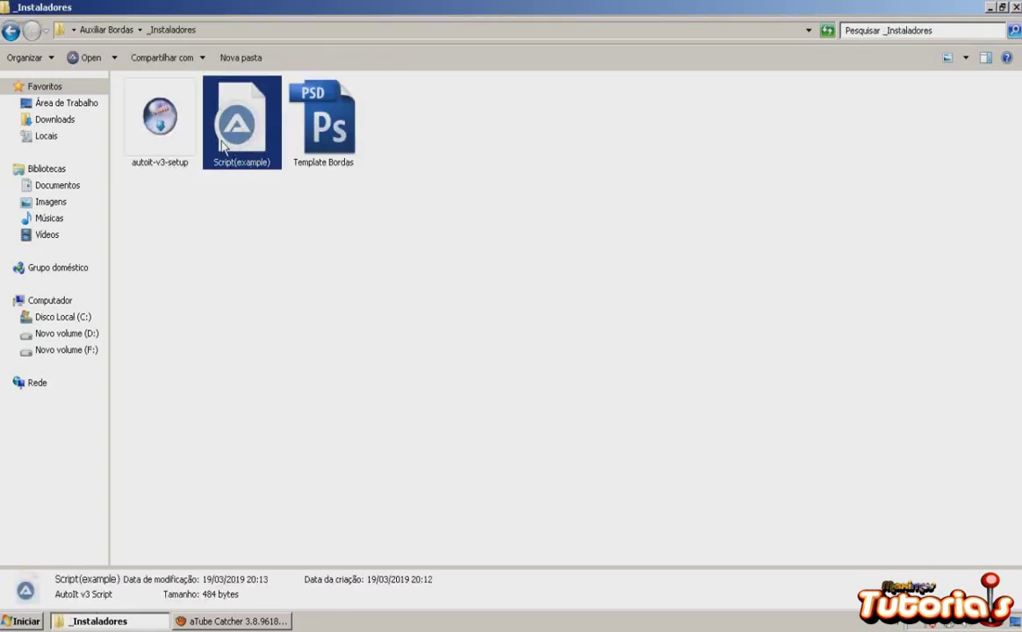
right_click(230, 141)
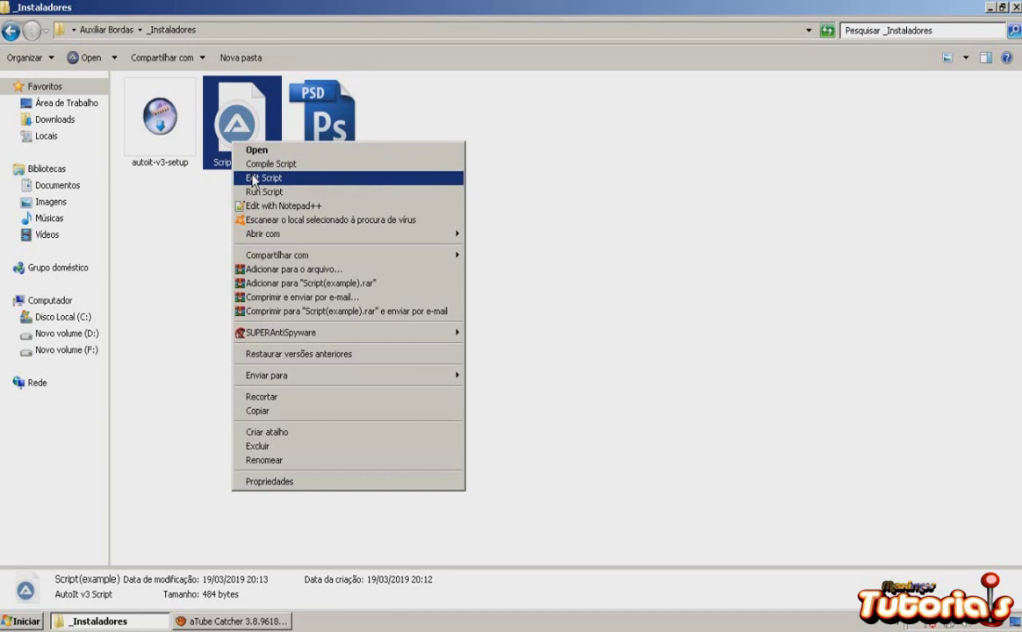
click(255, 178)
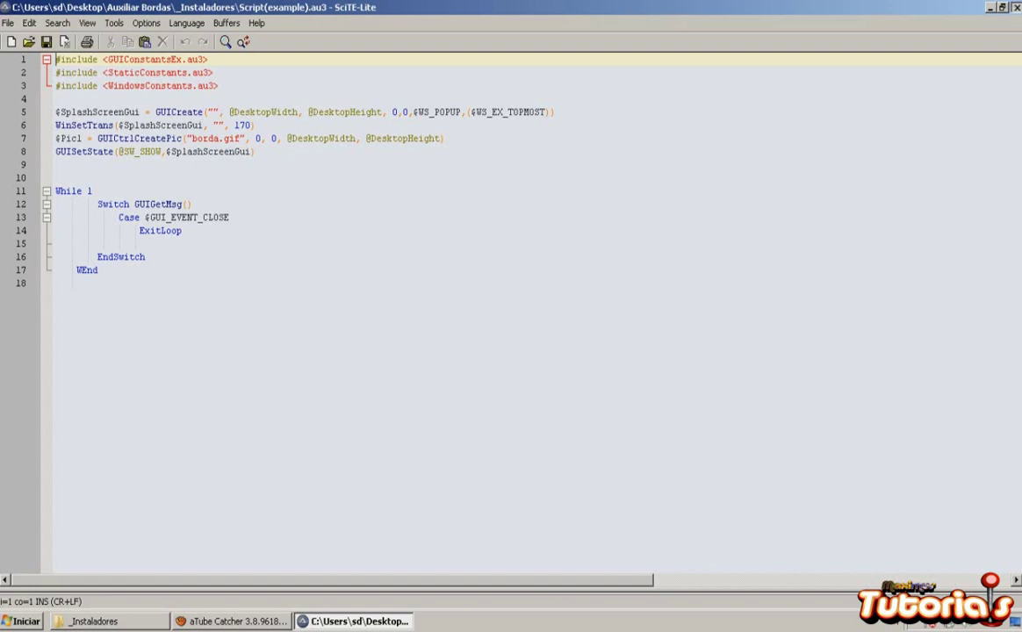
Step: Close the script, return to the Auxiliar Bordas folder and minimize its window to show the desktop
click(1015, 7)
click(430, 295)
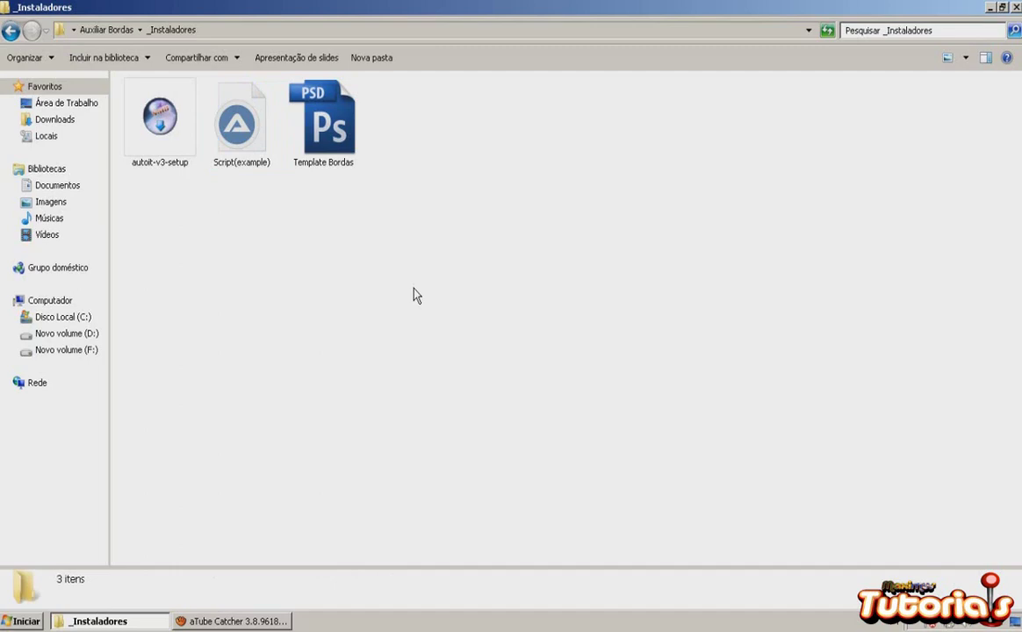
click(11, 30)
click(393, 351)
click(990, 7)
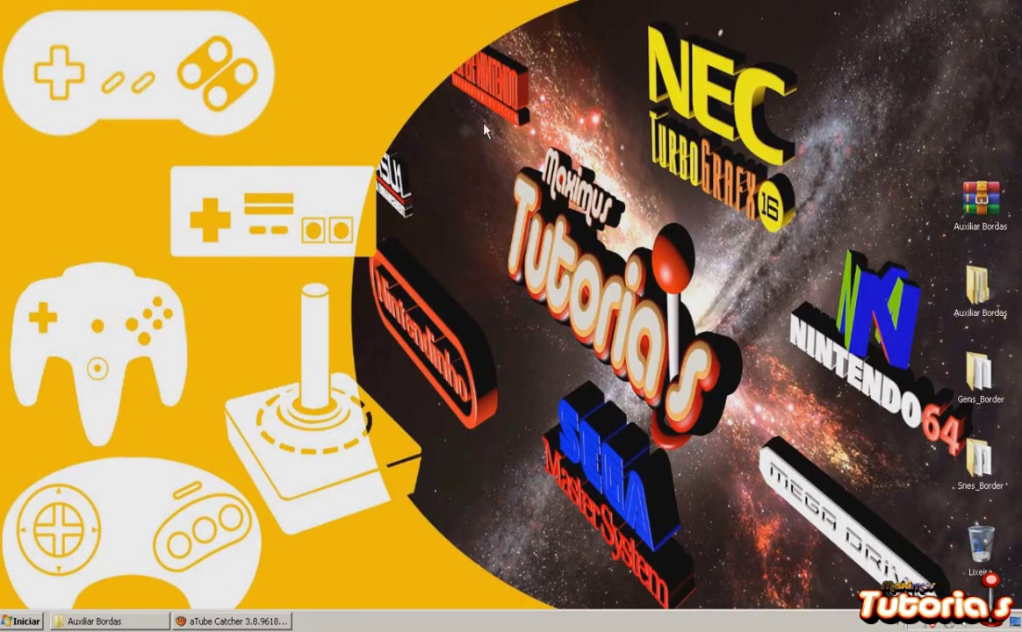